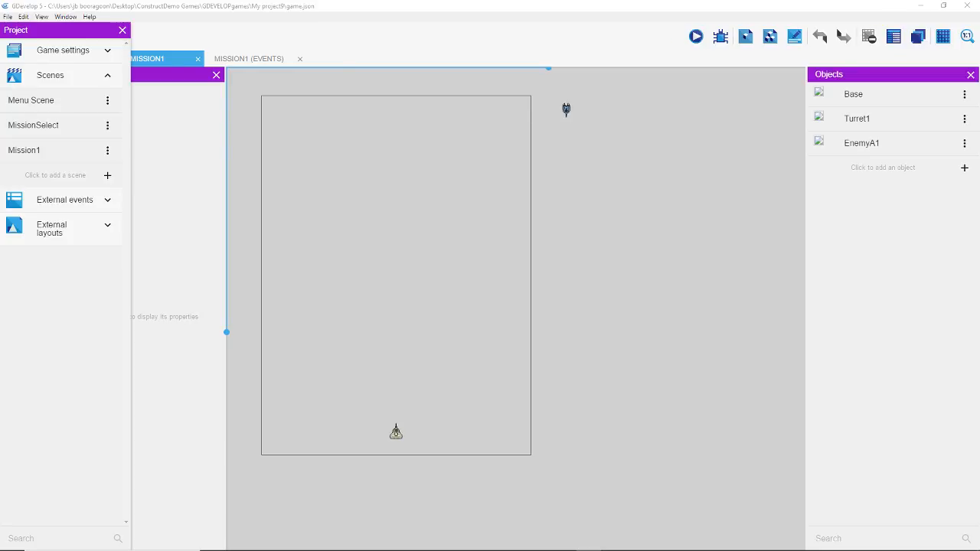
Step: Add TurretBase.png from the StreamDev folder as another frame of the Base object's Animation #0
left_click(563, 11)
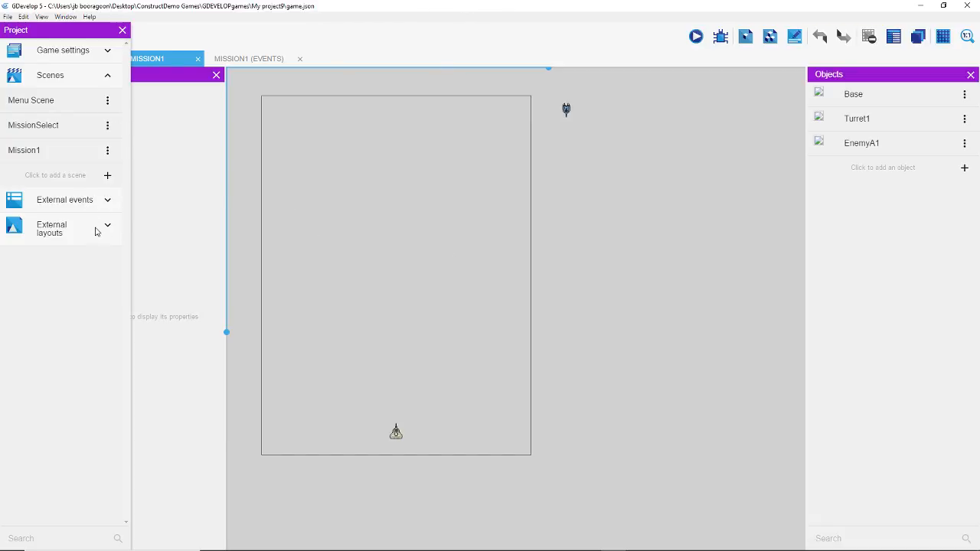
double_click(863, 95)
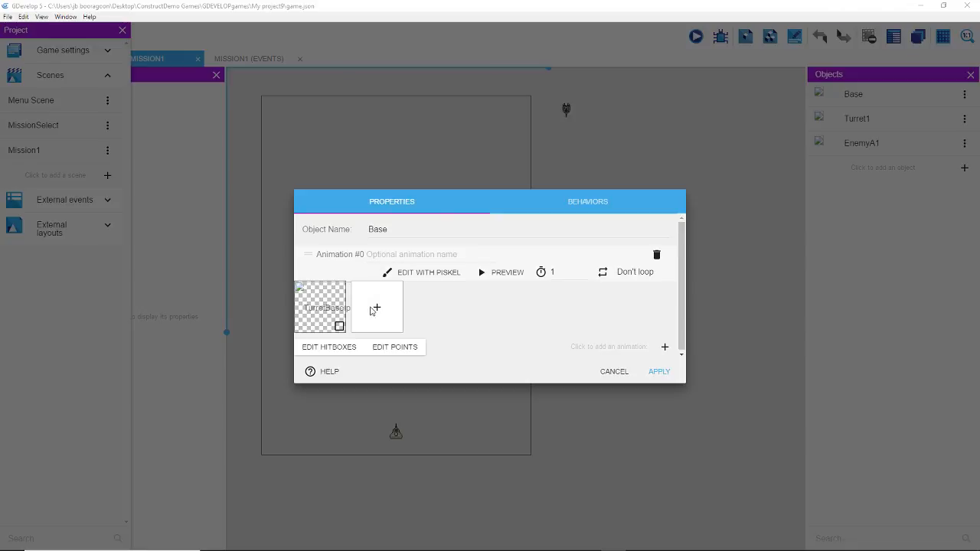
left_click(375, 309)
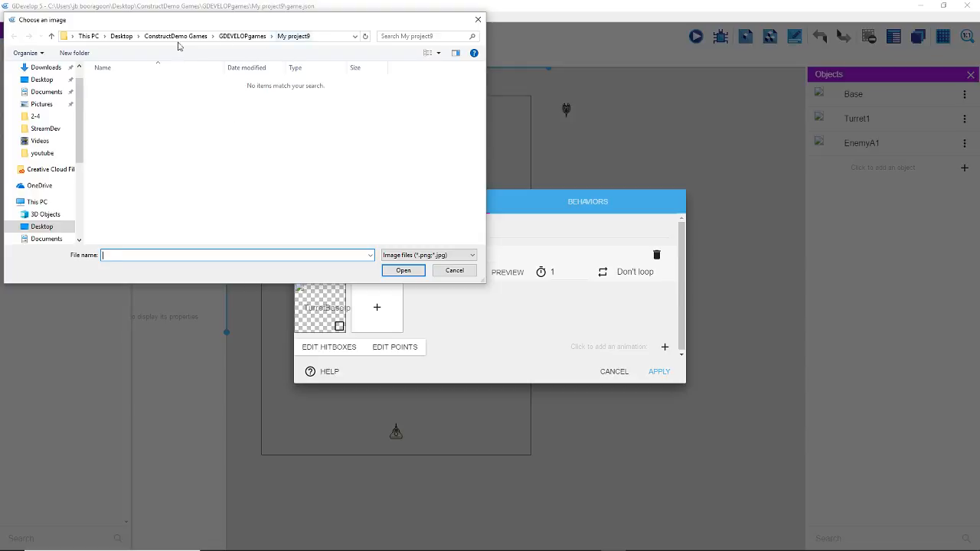
left_click(55, 128)
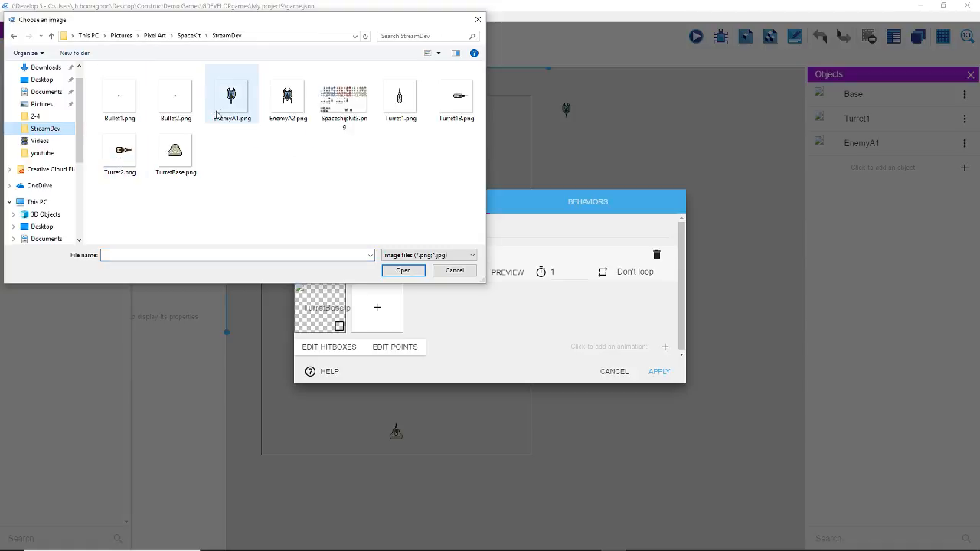
double_click(175, 157)
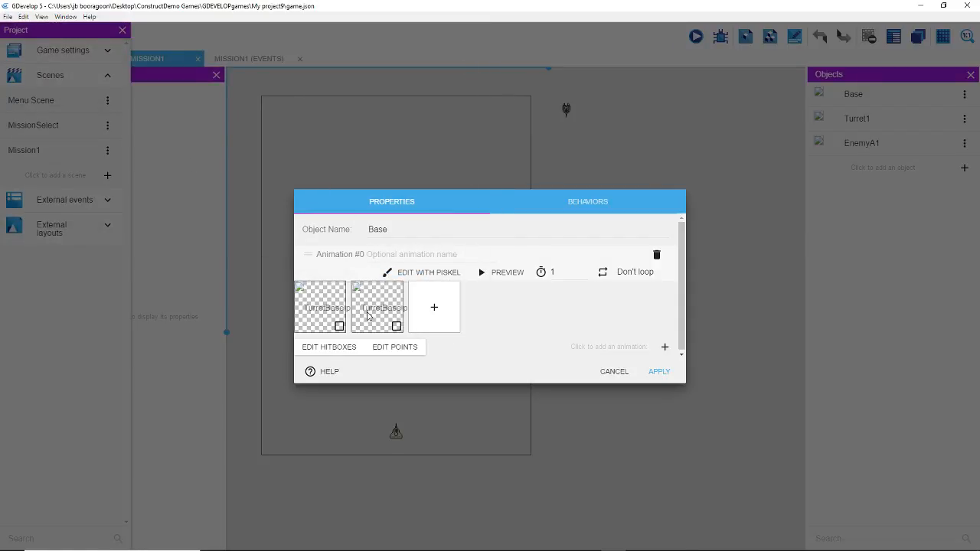
Step: Open the hitbox editor of the Base object to inspect its sprite image
left_click(396, 326)
left_click(395, 326)
left_click(330, 347)
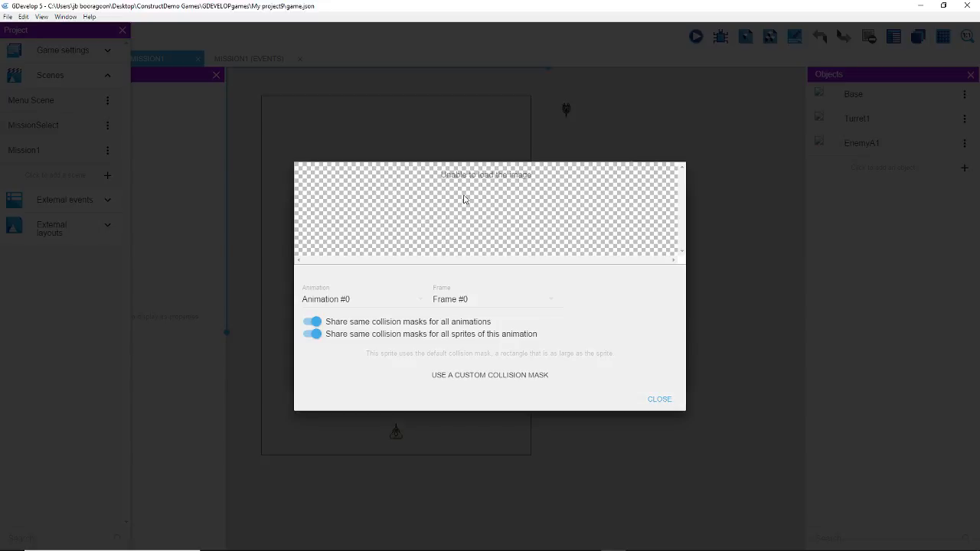
Step: Quit GDevelop without saving the changes and launch GDevelop 5 again
left_click(967, 8)
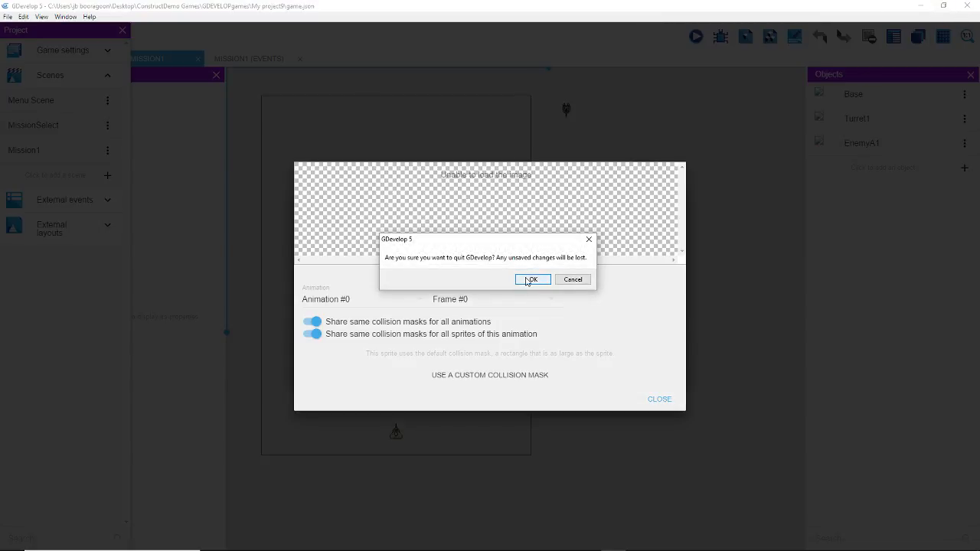
left_click(530, 280)
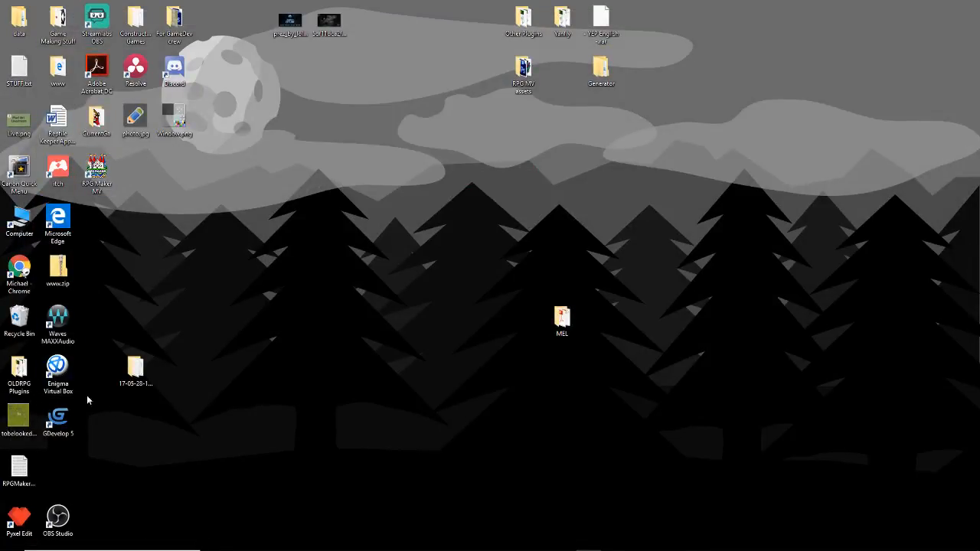
double_click(57, 420)
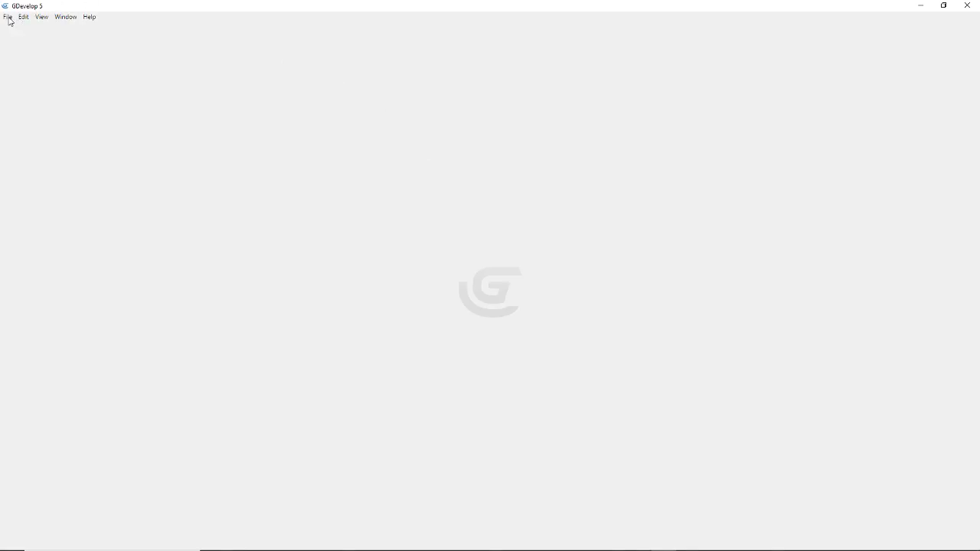
left_click(8, 17)
left_click(23, 47)
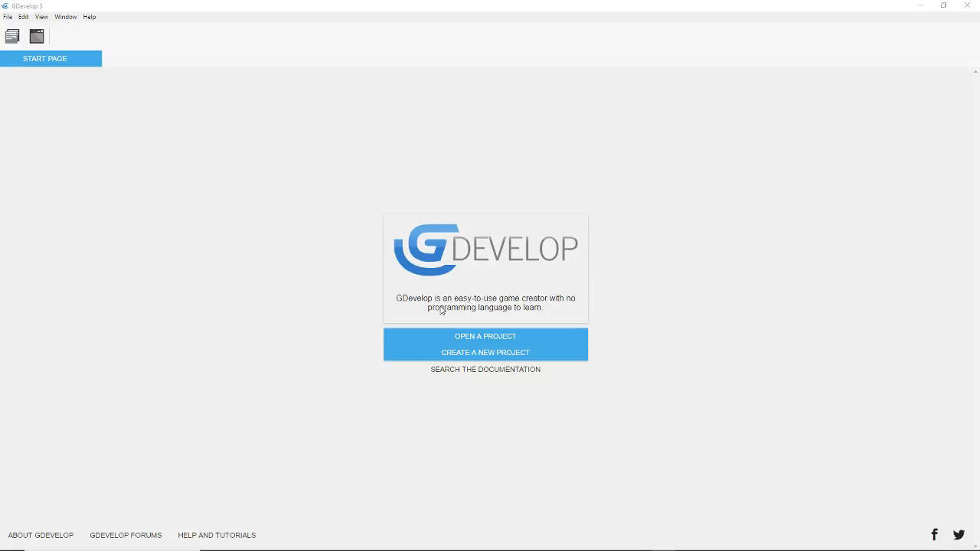
Step: Open game.json from Desktop\ConstructDemo Games\GDEVELOPgames\My project9 and view its Mission1 scene
left_click(496, 336)
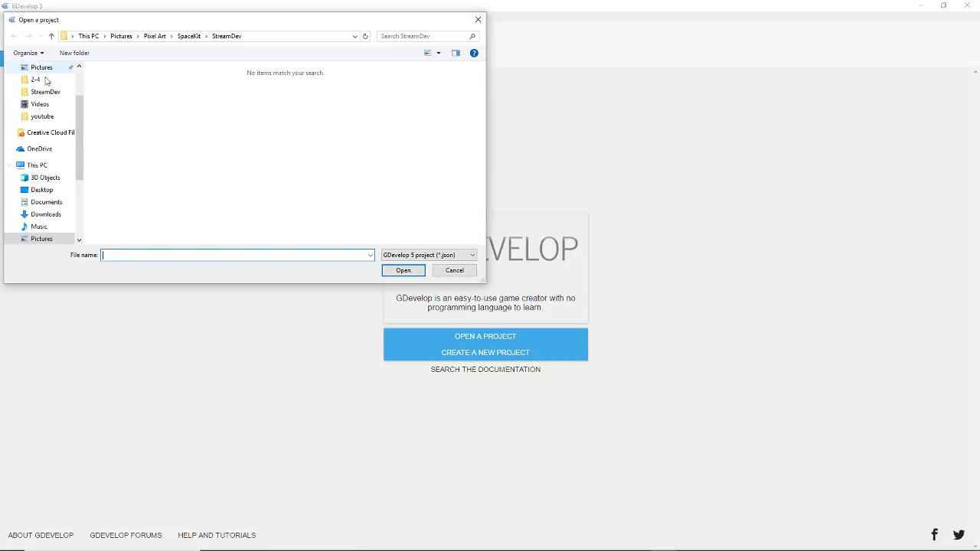
scroll(46, 80, "up", 3)
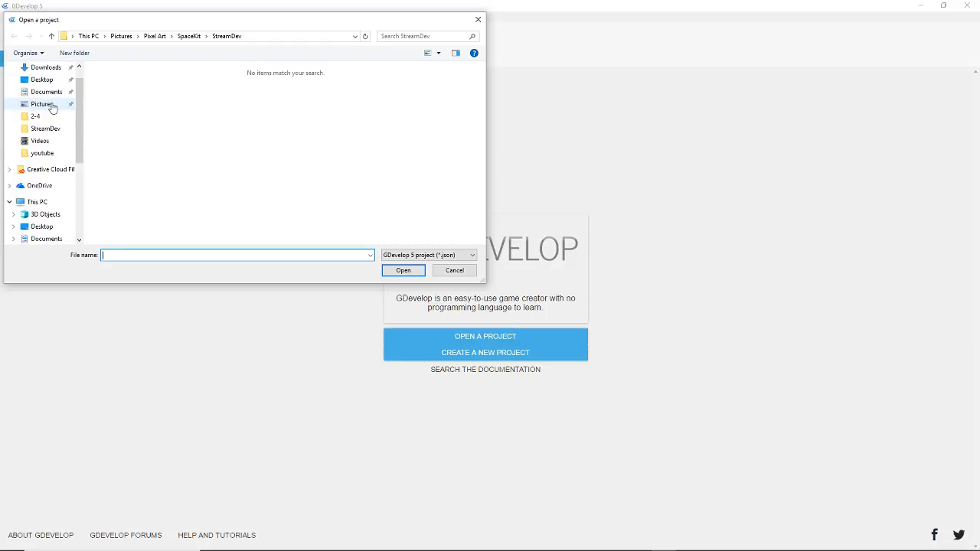
scroll(52, 108, "up", 2)
left_click(44, 99)
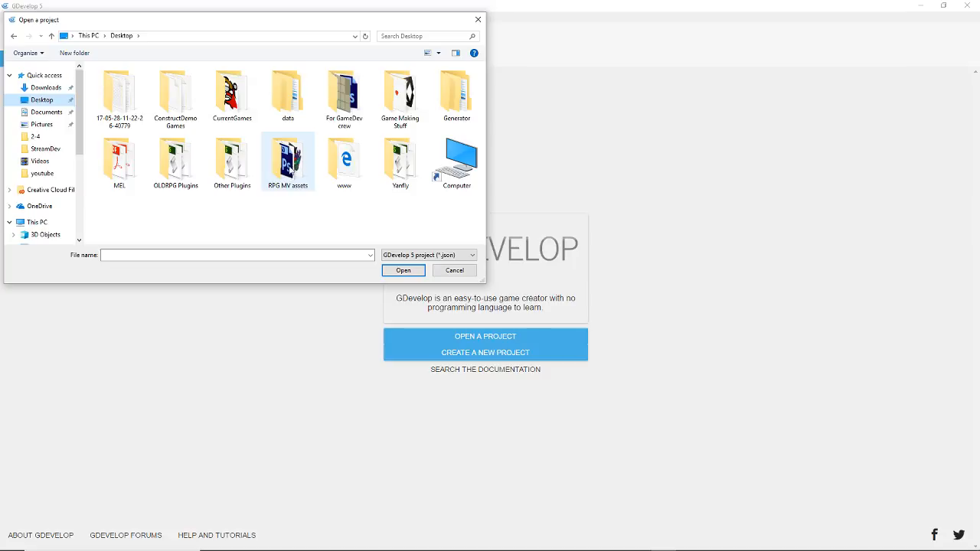
double_click(182, 97)
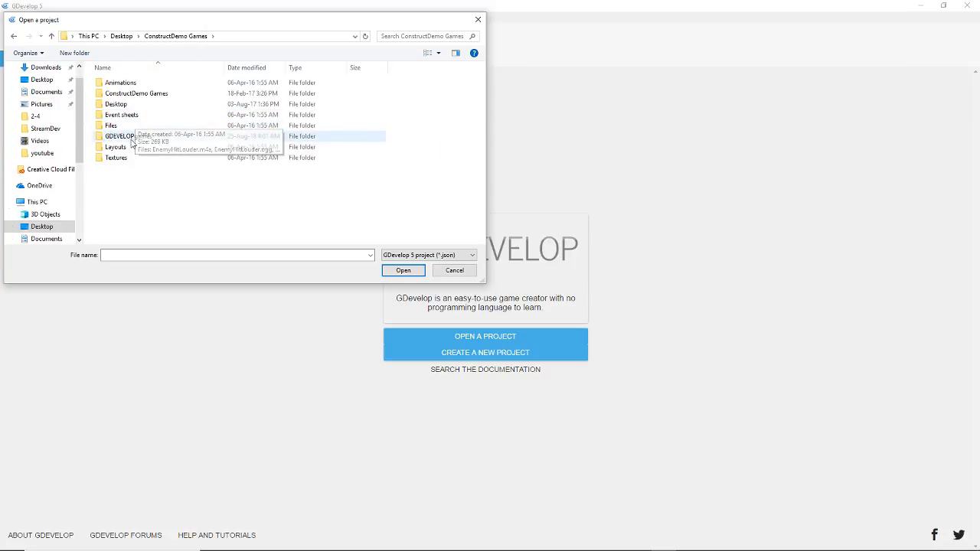
double_click(126, 98)
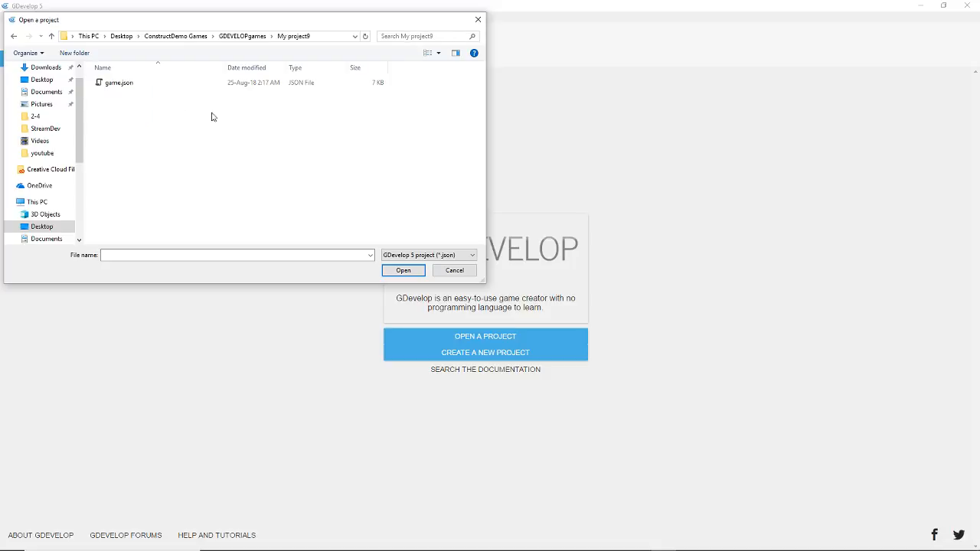
double_click(117, 83)
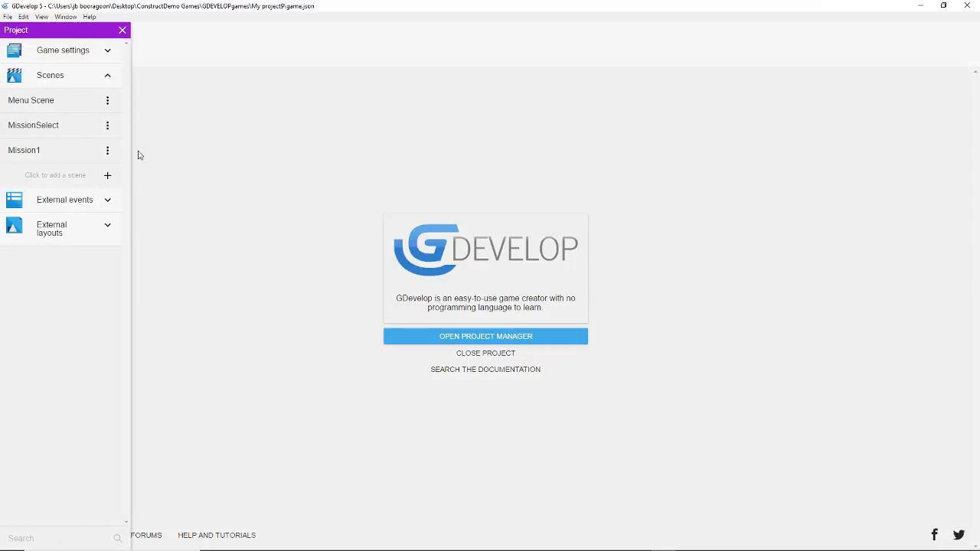
left_click(56, 154)
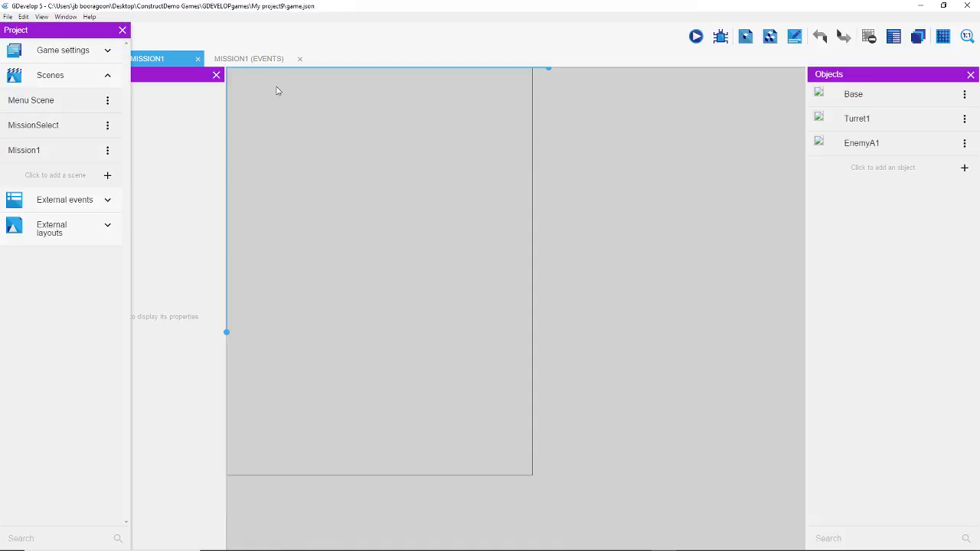
left_click(122, 33)
left_click(7, 16)
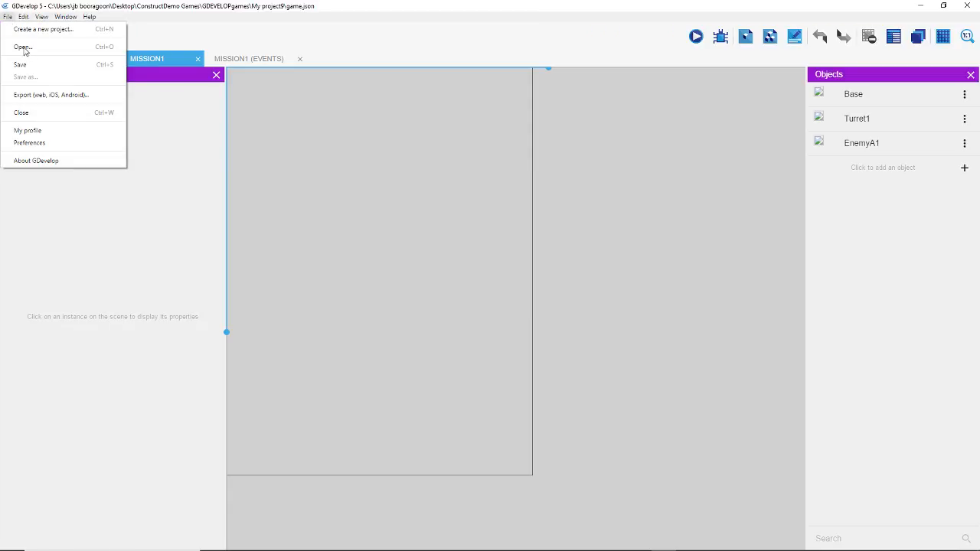
left_click(25, 52)
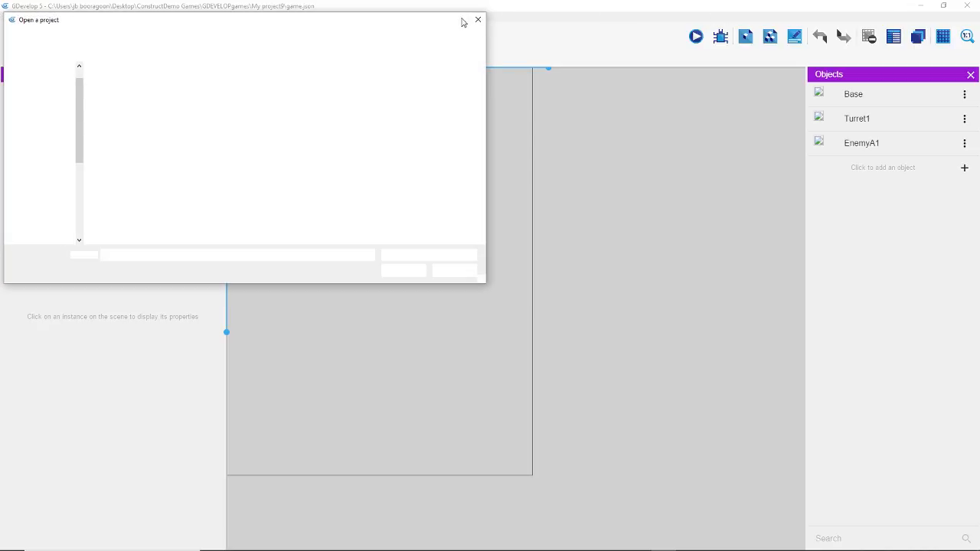
left_click(477, 21)
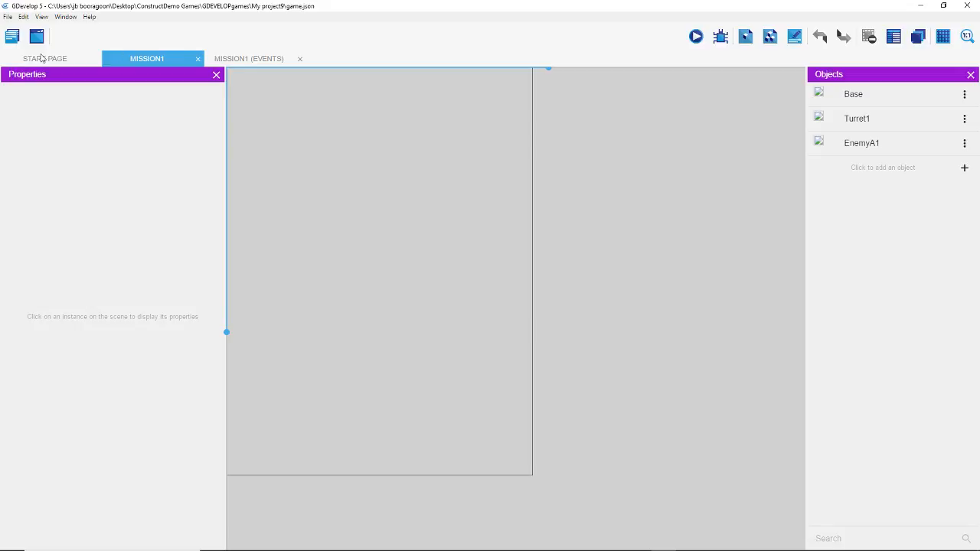
Step: From the start page, check the documentation search and the GDevelop version information, closing each one
left_click(42, 62)
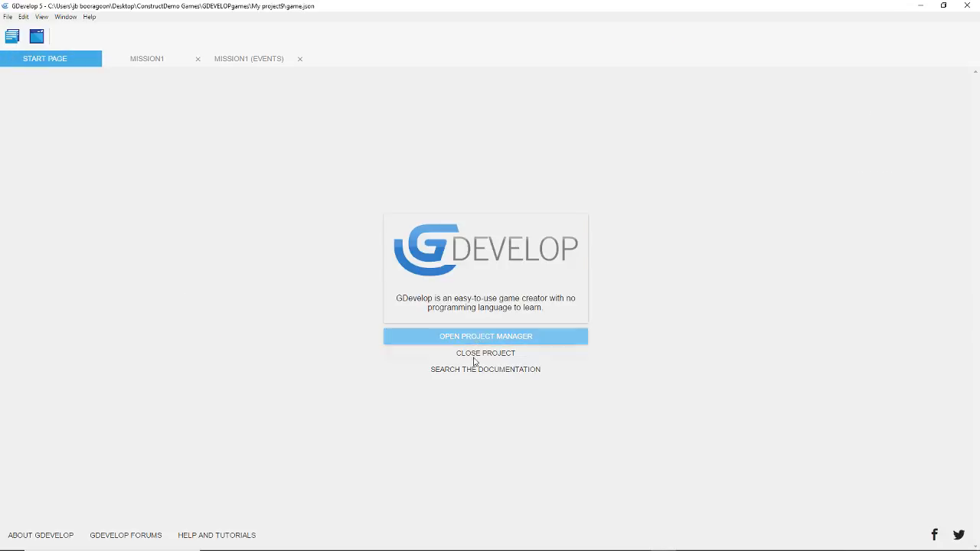
left_click(450, 368)
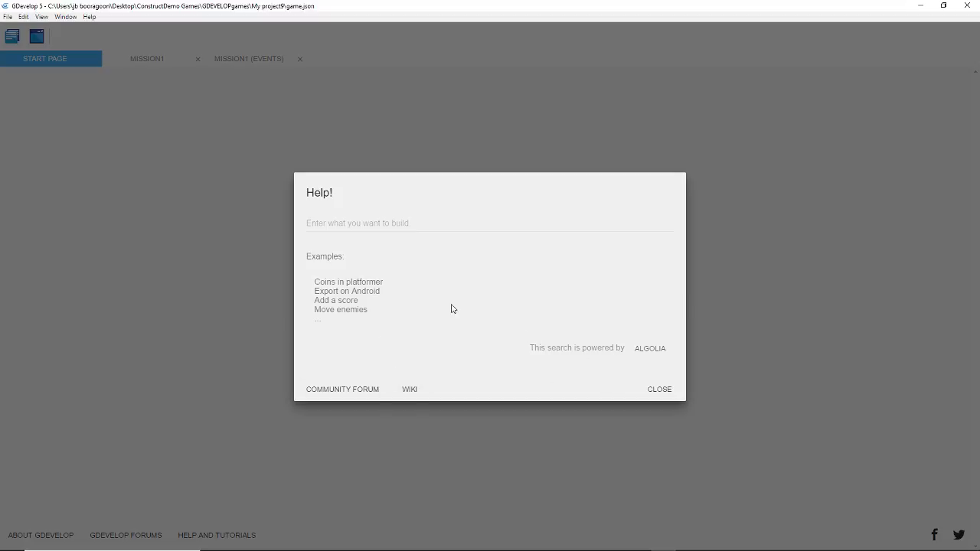
left_click(659, 391)
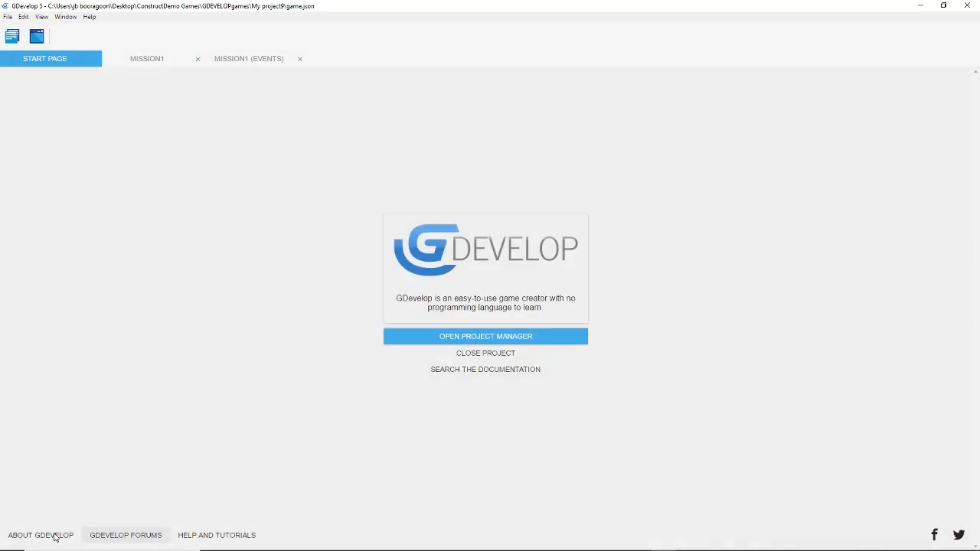
left_click(31, 535)
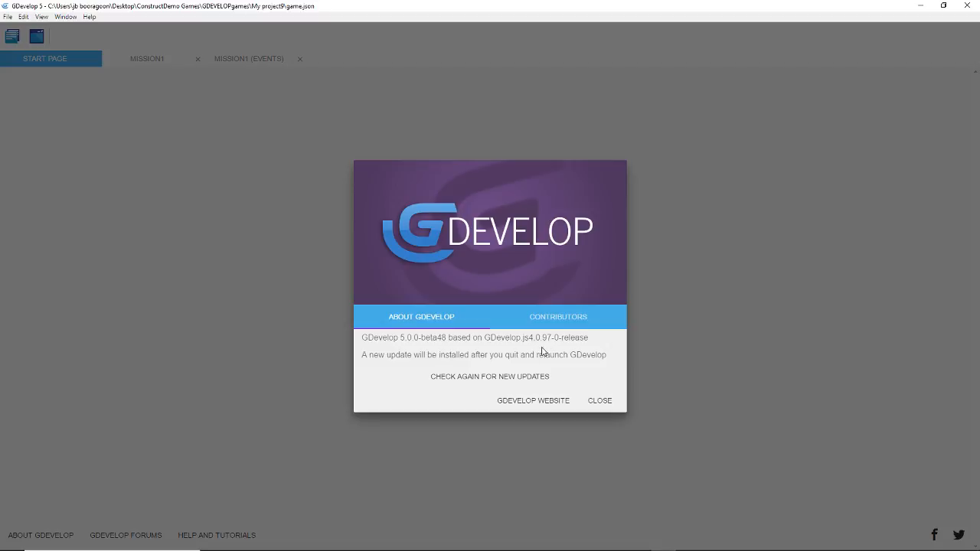
left_click(600, 402)
Step: Start creating a new game and name its project folder Plane
left_click(7, 17)
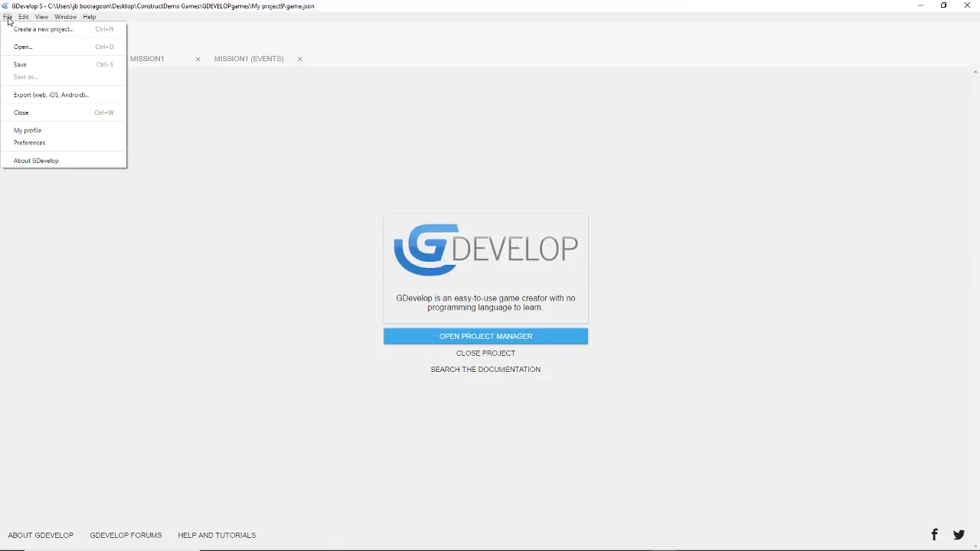
left_click(39, 29)
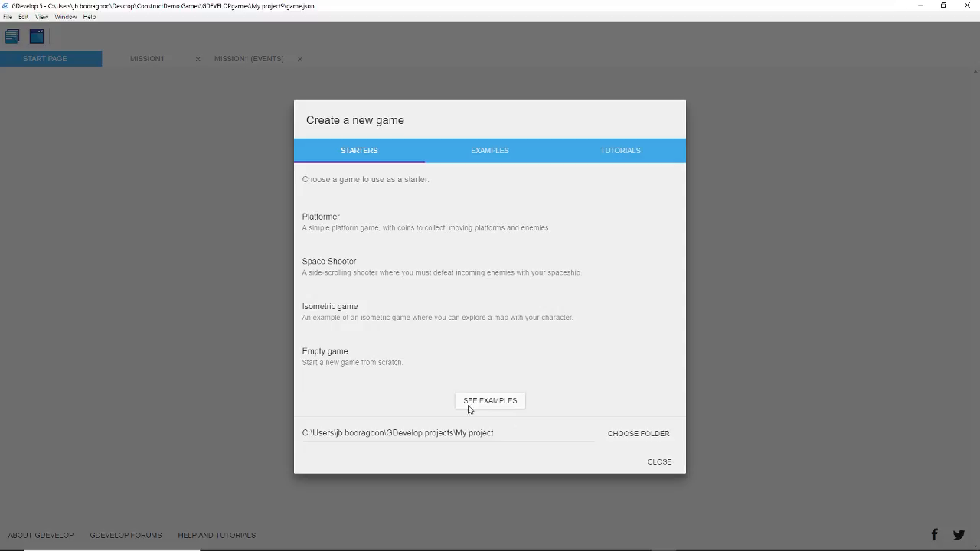
left_click_drag(520, 434, 449, 437)
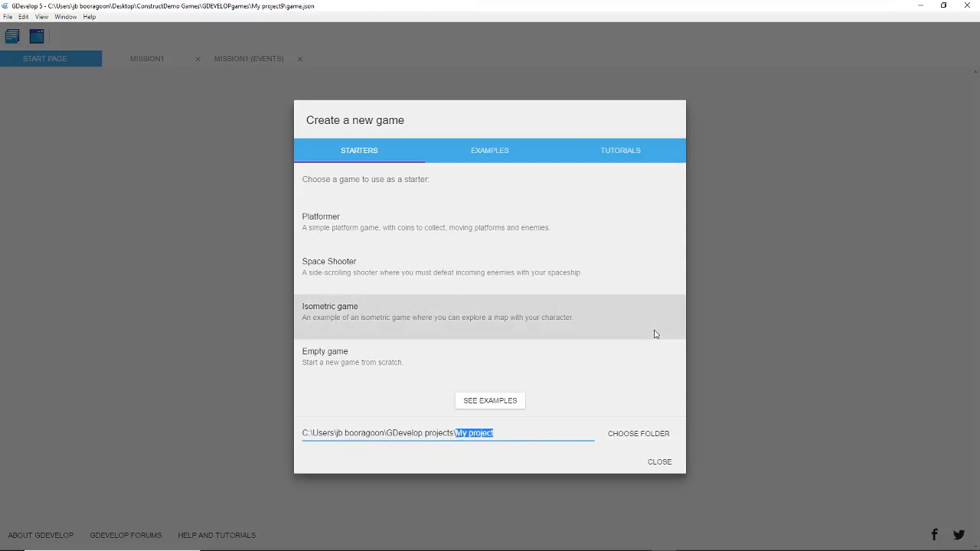
type("Plan")
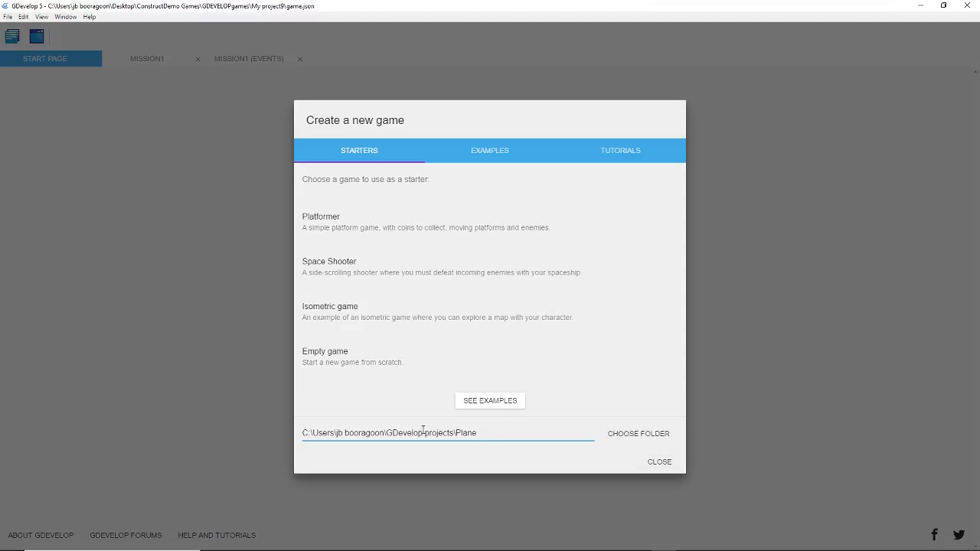
Step: Set the game's folder to Desktop\ConstructDemo Games\GDEVELOPgames and create it from the Empty game starter
left_click(648, 431)
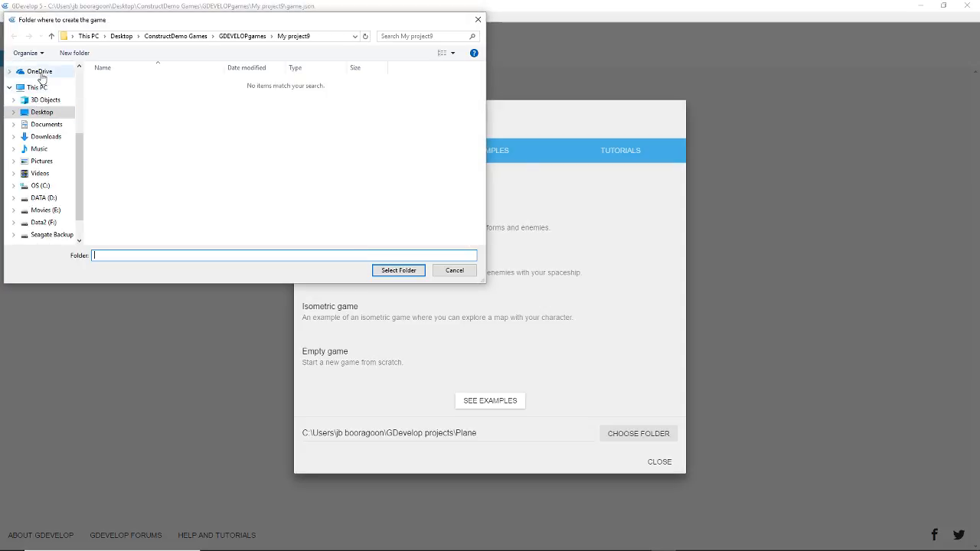
left_click(42, 112)
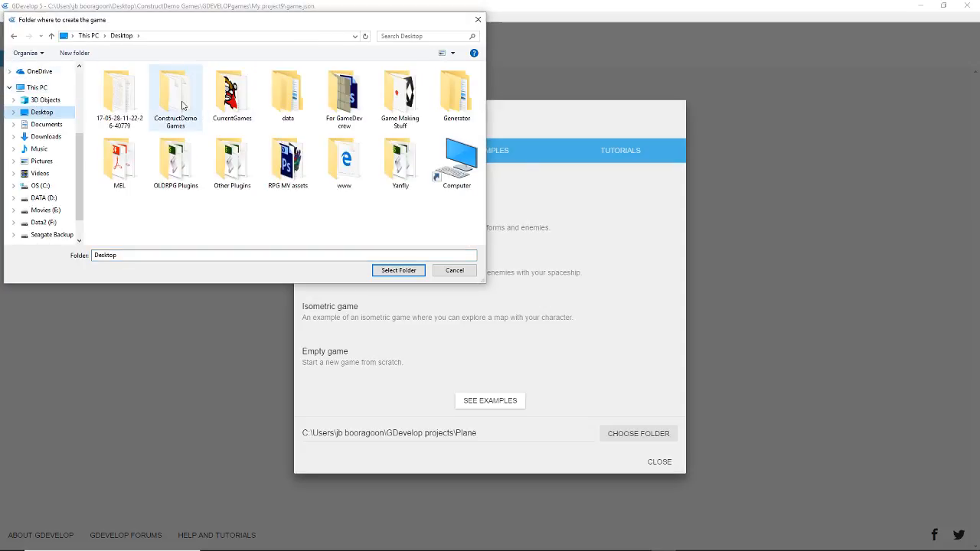
left_click(188, 126)
double_click(189, 127)
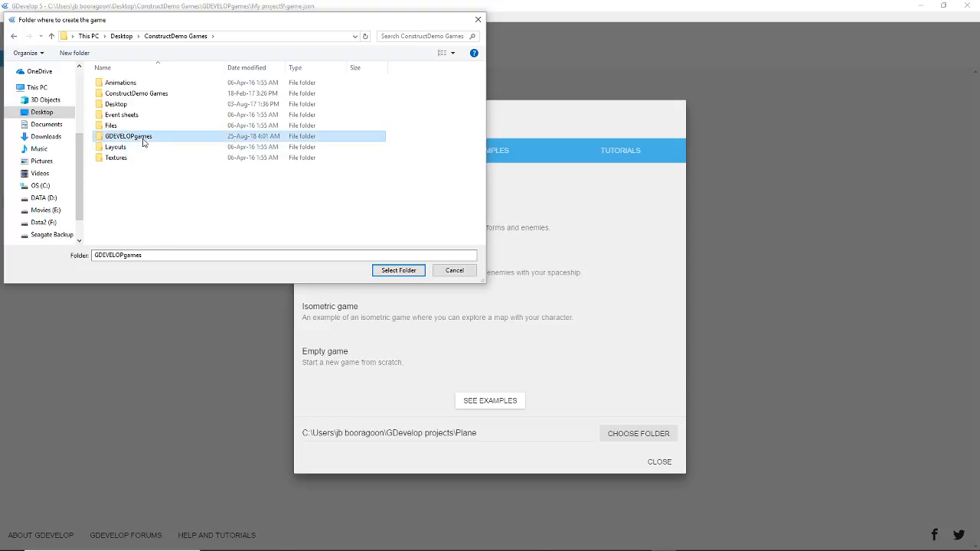
double_click(276, 133)
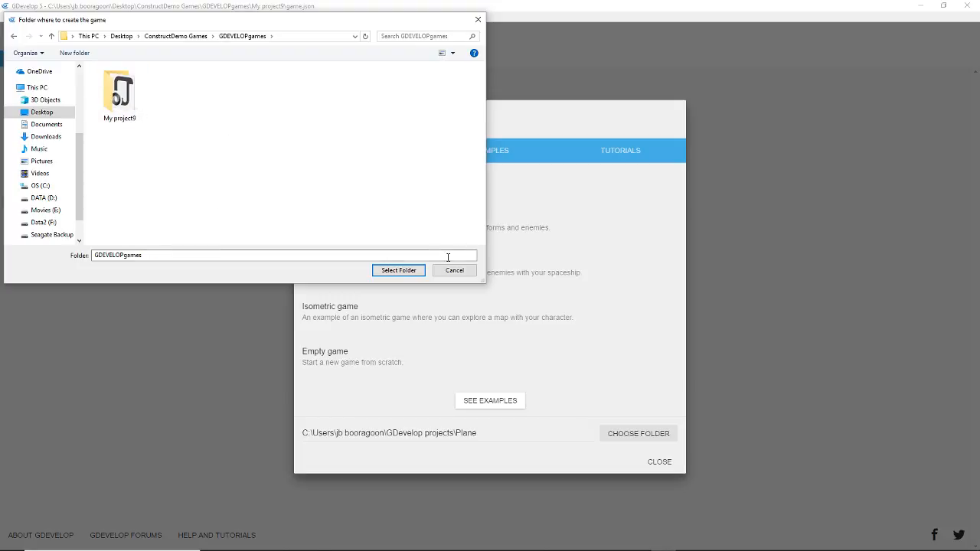
left_click(398, 270)
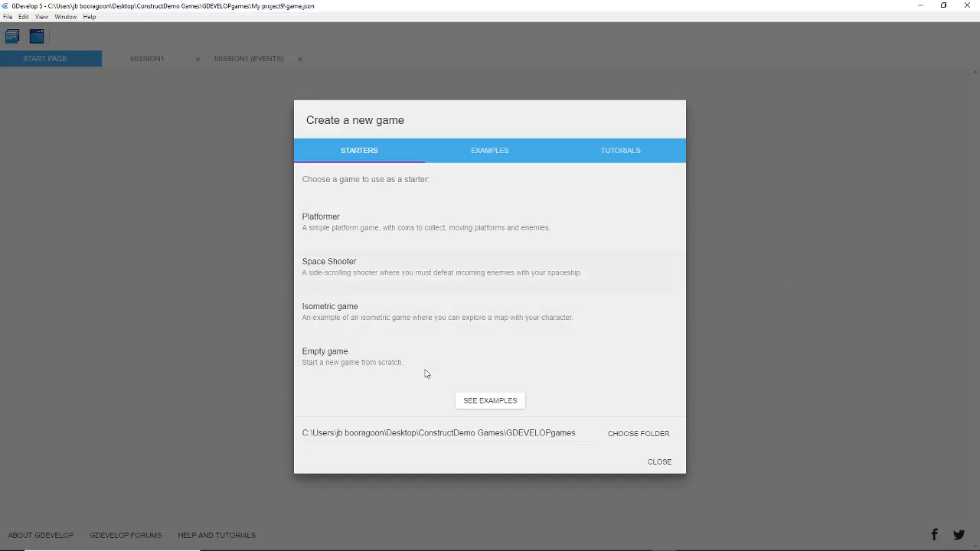
left_click(368, 353)
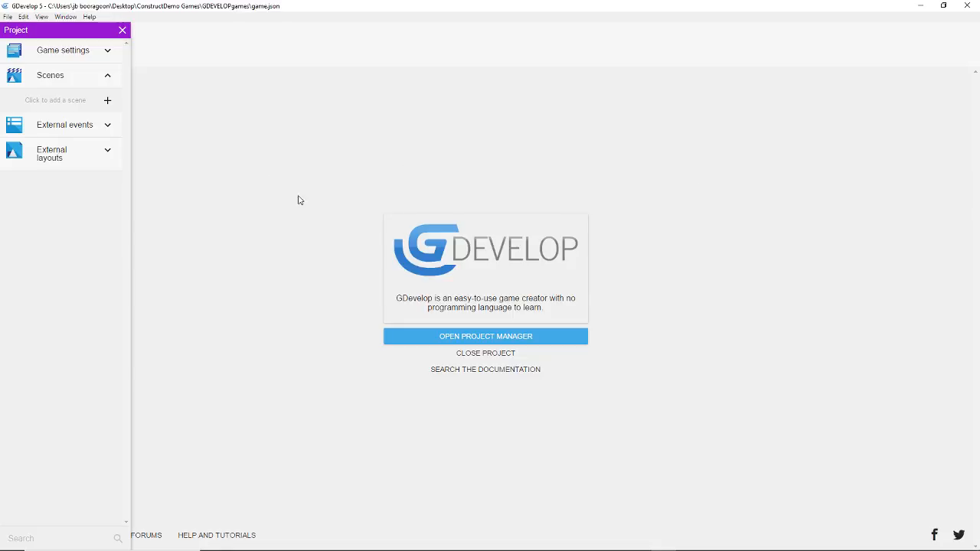
Step: Add a new scene to the project and open it for editing
left_click(106, 100)
left_click(108, 101)
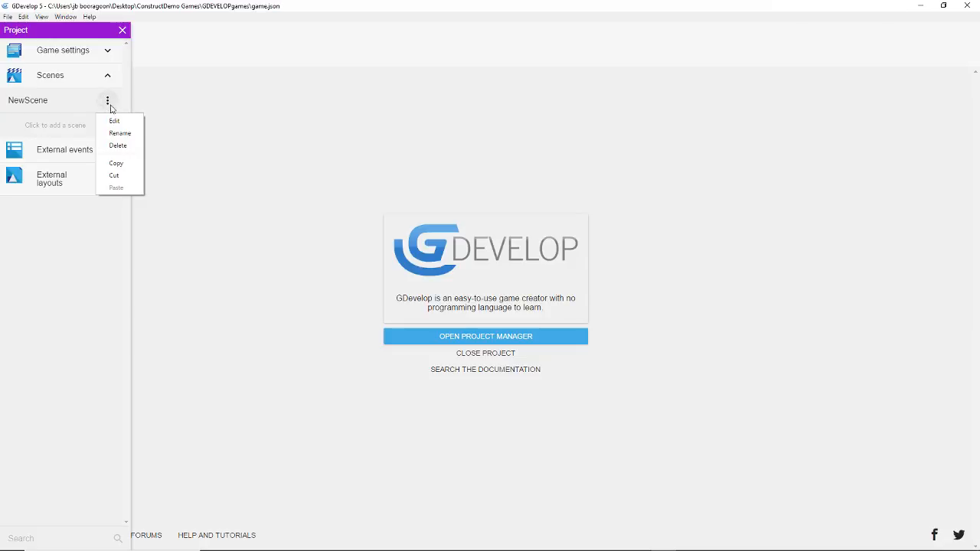
left_click(117, 123)
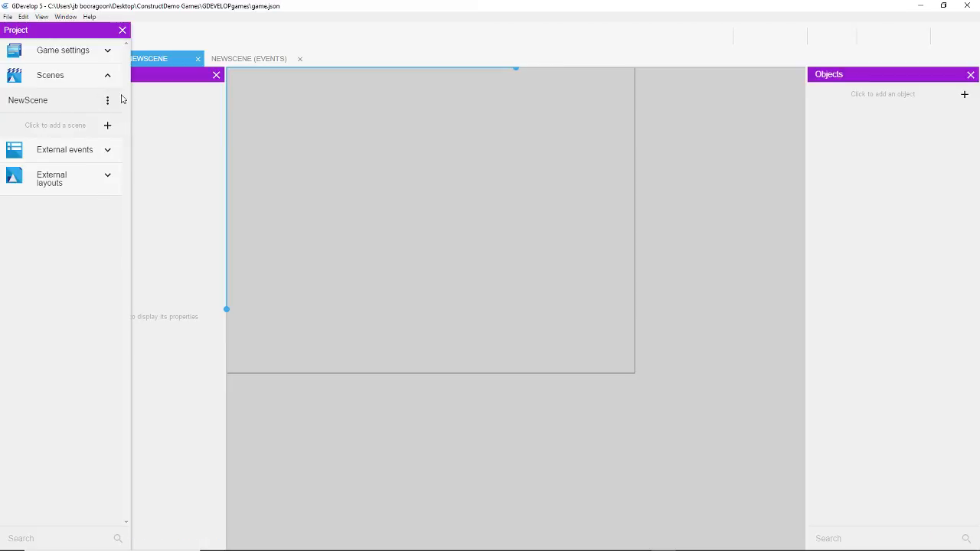
Step: Rename the new scene to Mission and reopen it in the scene editor
left_click(108, 102)
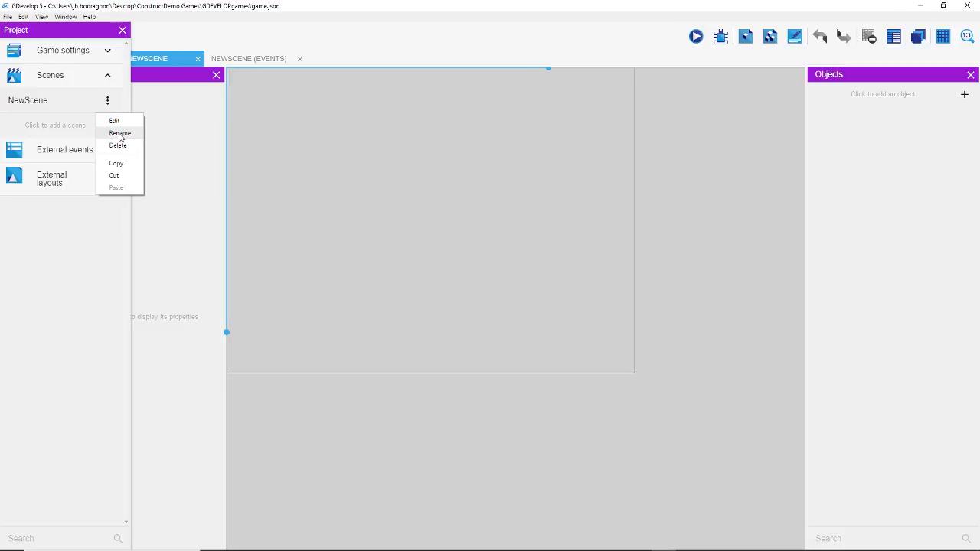
left_click(120, 134)
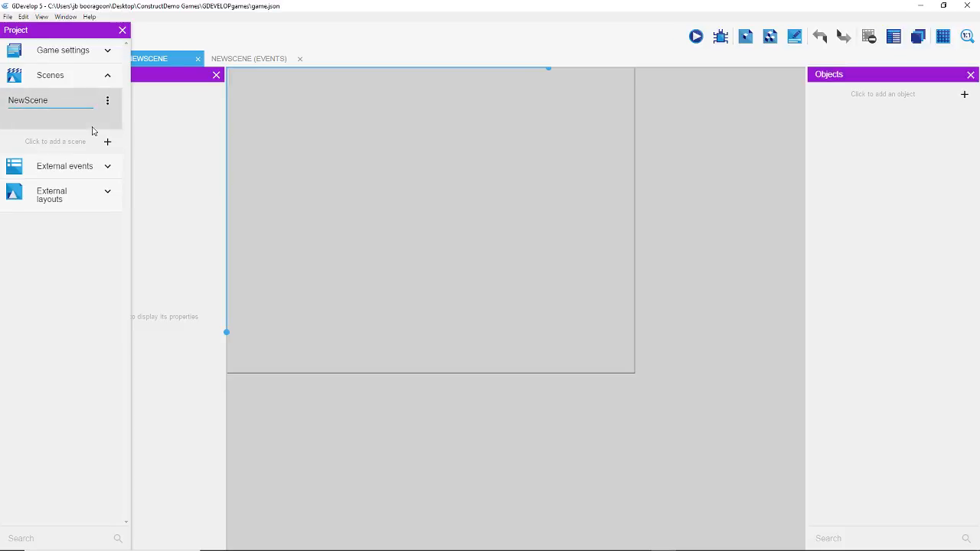
key("BackSpace")
key("BackSpace")
key("BackSpace")
key("BackSpace")
type("Mission")
key("Return")
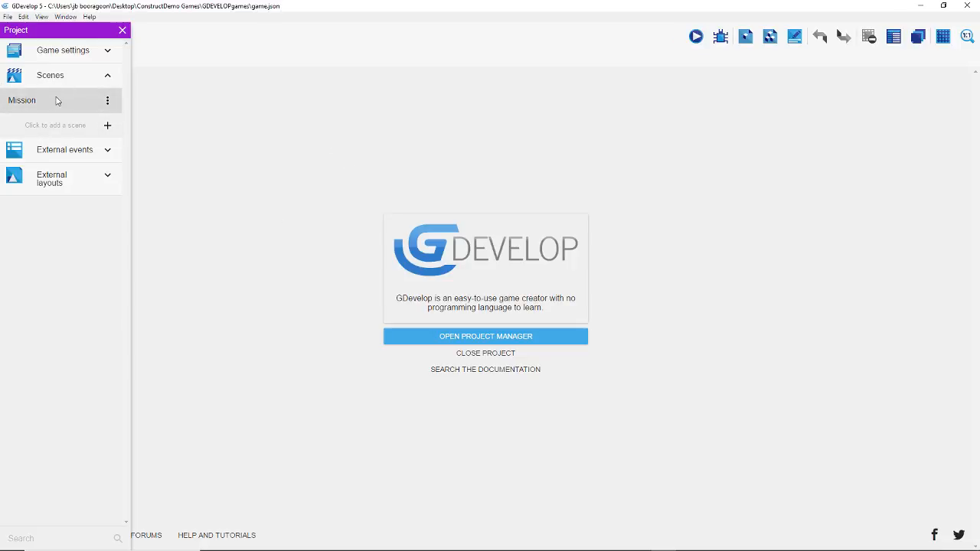
left_click(81, 104)
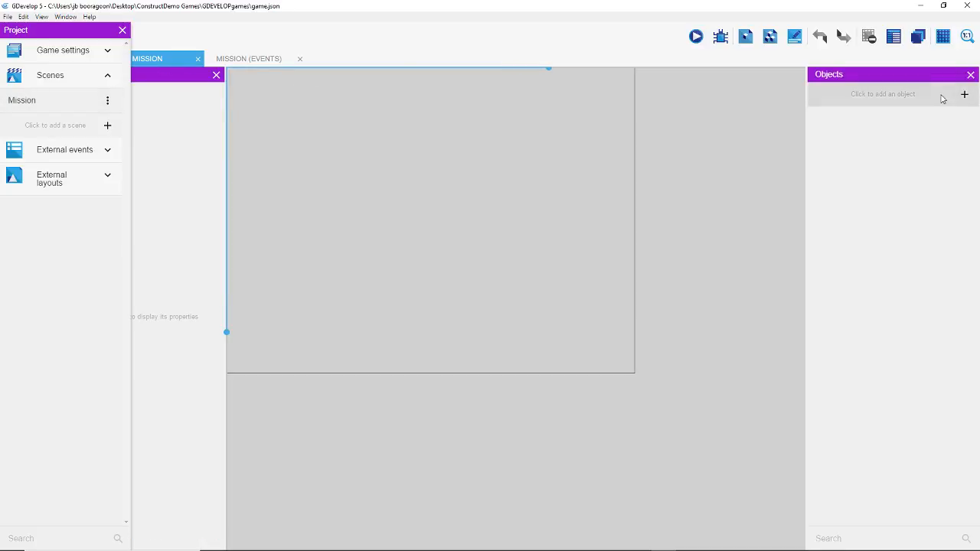
Step: Add a Sprite object to the Mission scene, naming it Base, and start choosing an image for its first animation
left_click(964, 94)
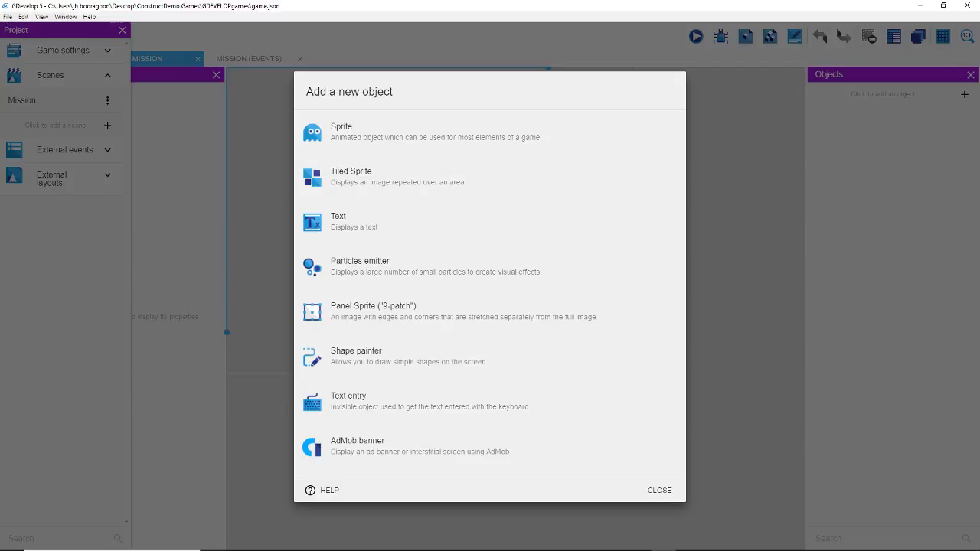
left_click(371, 136)
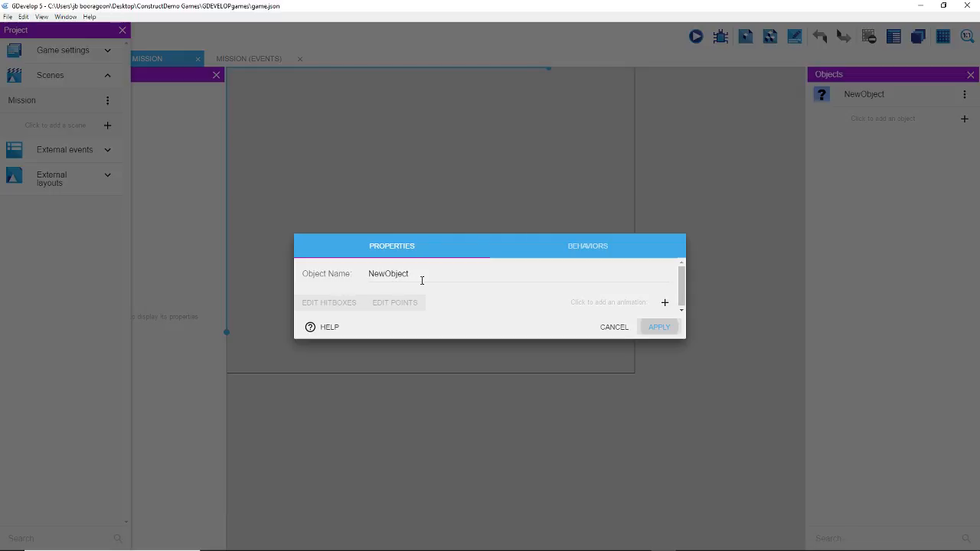
left_click_drag(421, 280, 361, 278)
type("Tur")
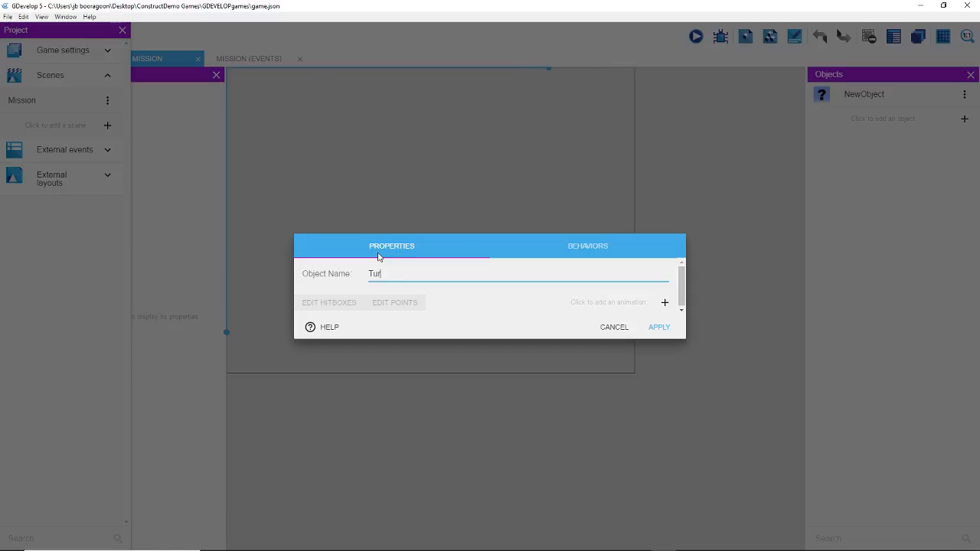
type("Base")
left_click(664, 302)
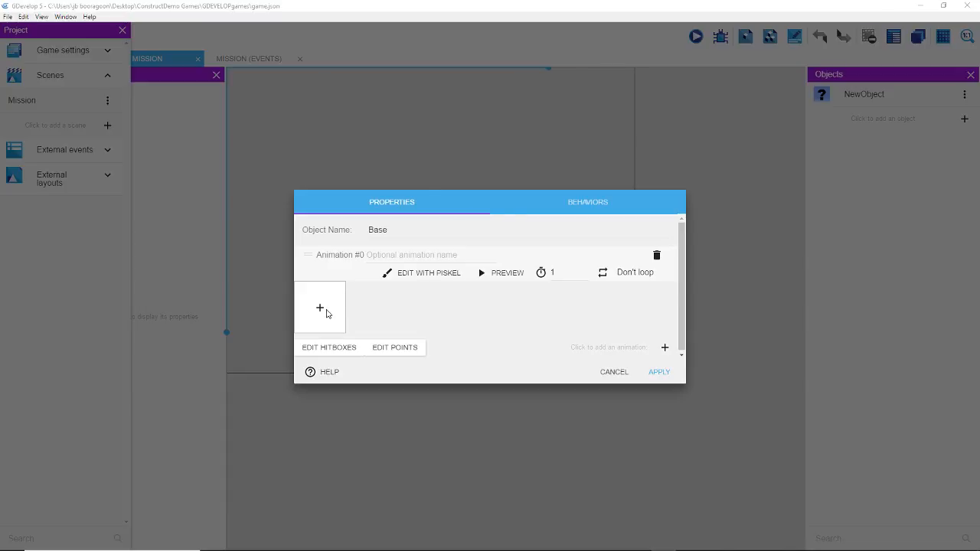
left_click(323, 309)
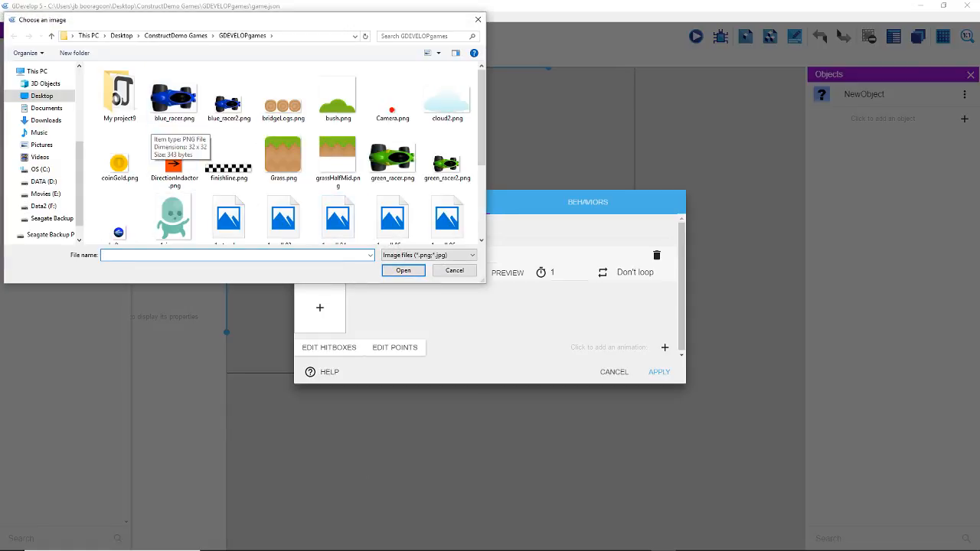
Step: Close Photoshop, saving the changes to SpaceGameAssets.psd
mouse_move(362, 542)
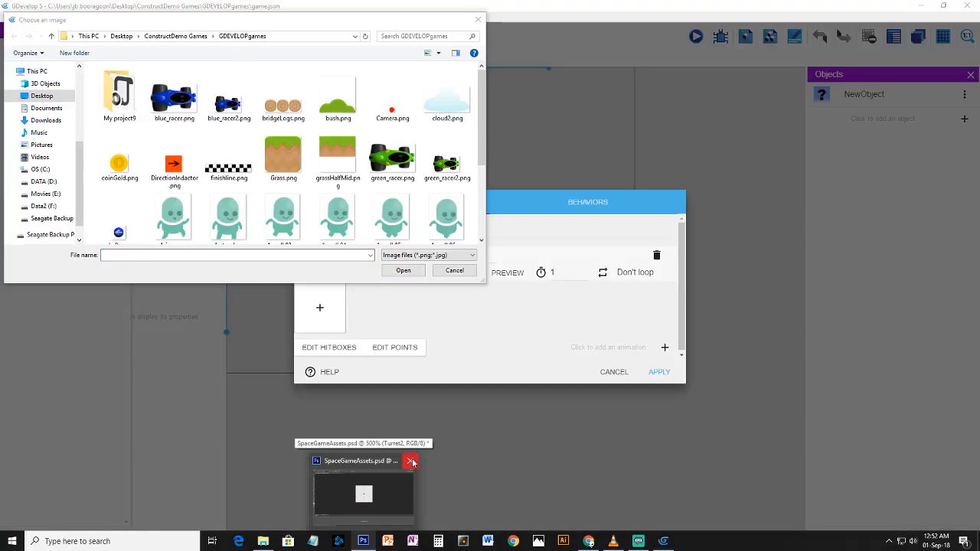
left_click(412, 462)
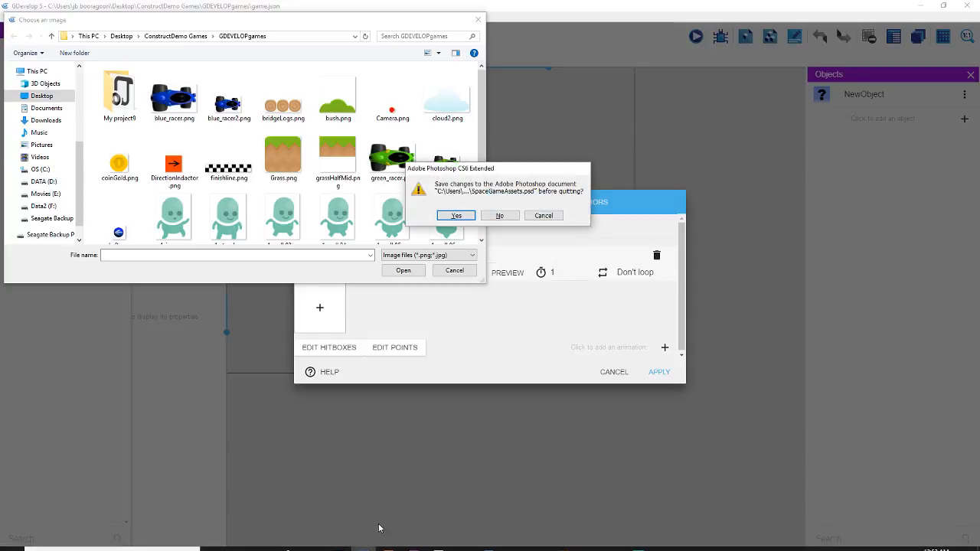
left_click(462, 216)
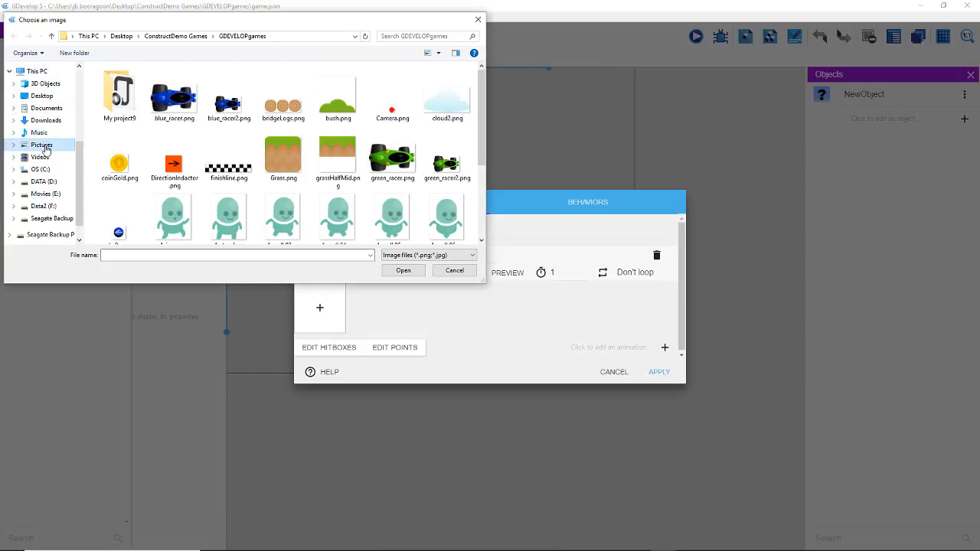
Step: Load TurretBase.png from Pictures\Pixel Art\SpaceKit\StreamDev as the first frame of the sprite's animation
left_click(43, 146)
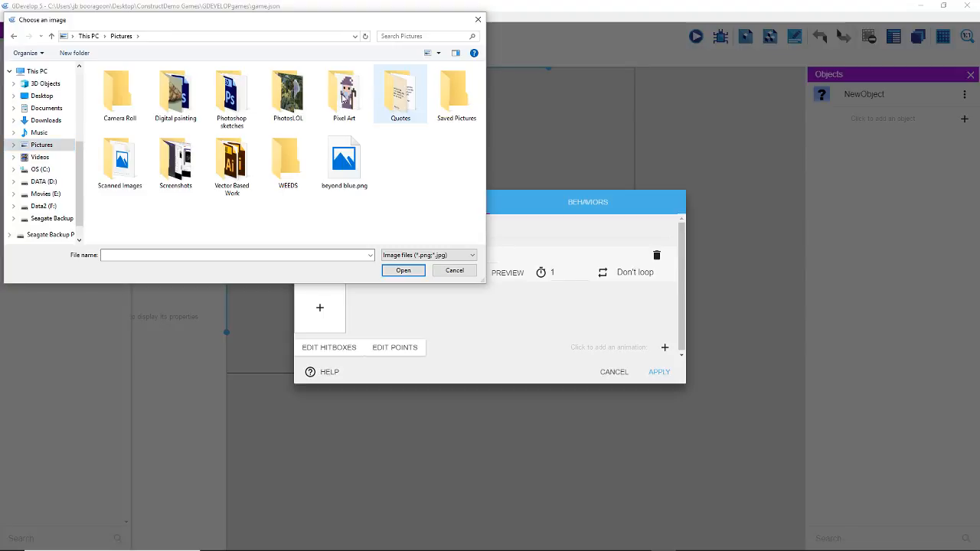
double_click(345, 95)
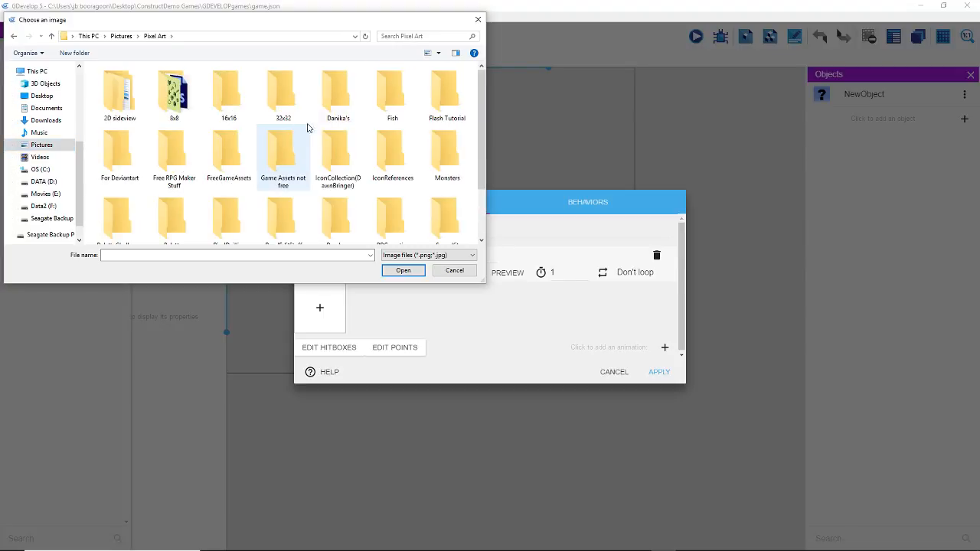
scroll(310, 133, "down", 1)
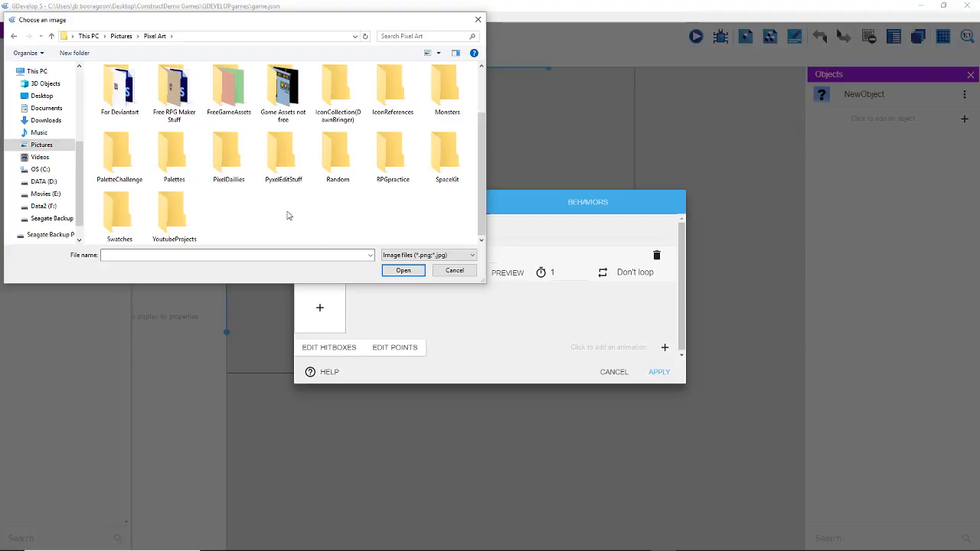
scroll(329, 197, "up", 1)
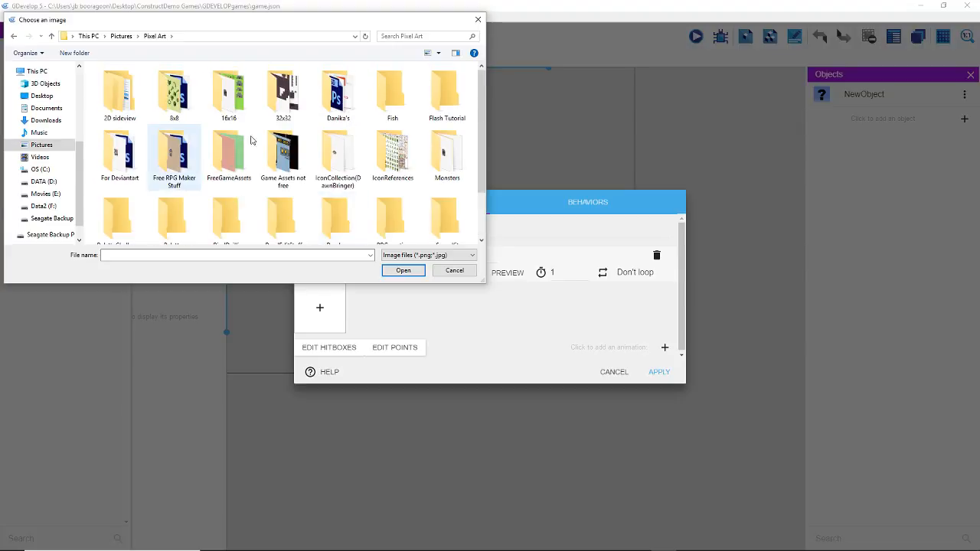
scroll(392, 182, "down", 2)
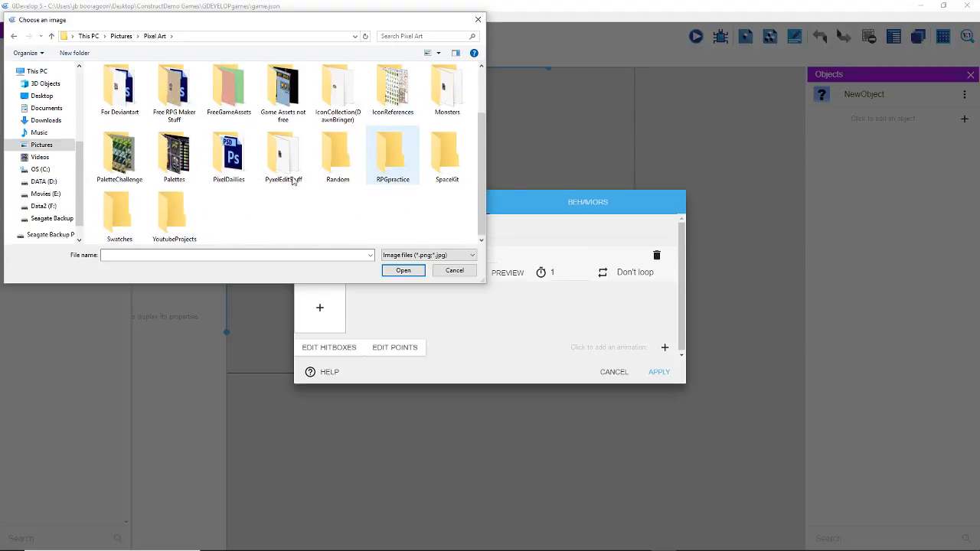
left_click(434, 154)
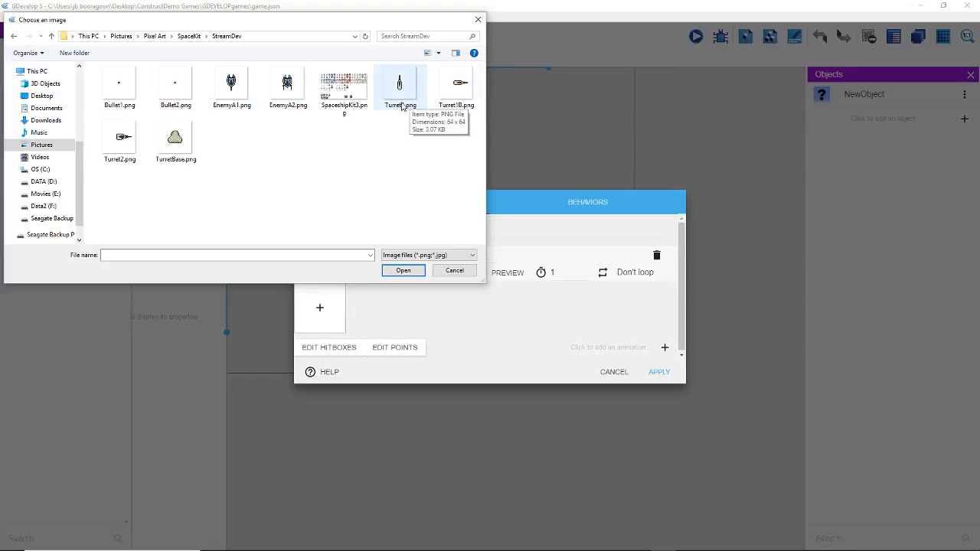
double_click(192, 148)
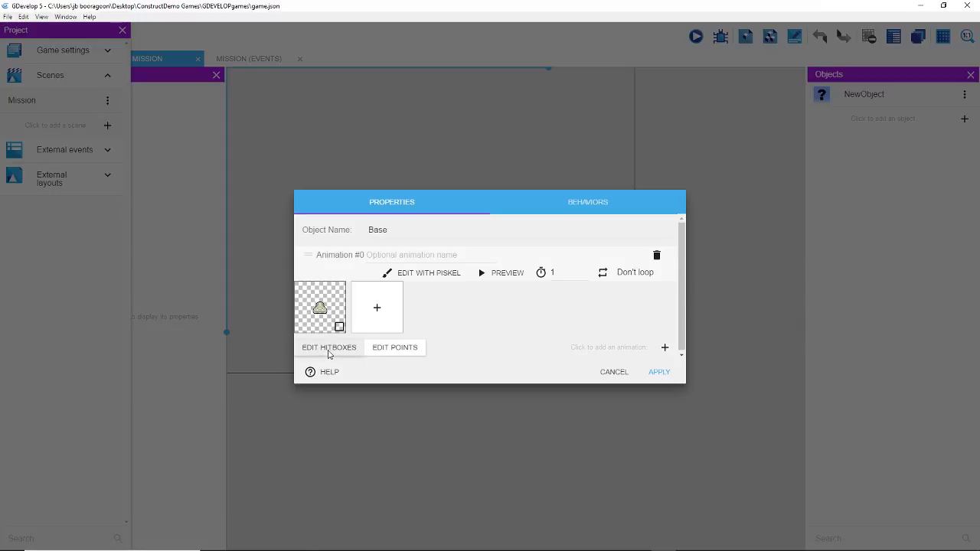
Step: Switch the turret base sprite to a custom collision mask and add a quadrilateral polygon to it
left_click(330, 346)
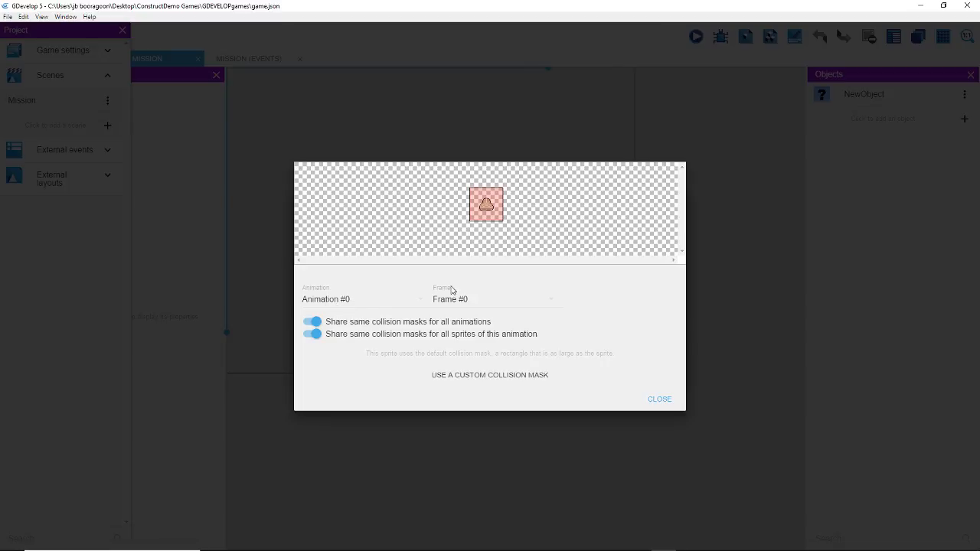
left_click(485, 375)
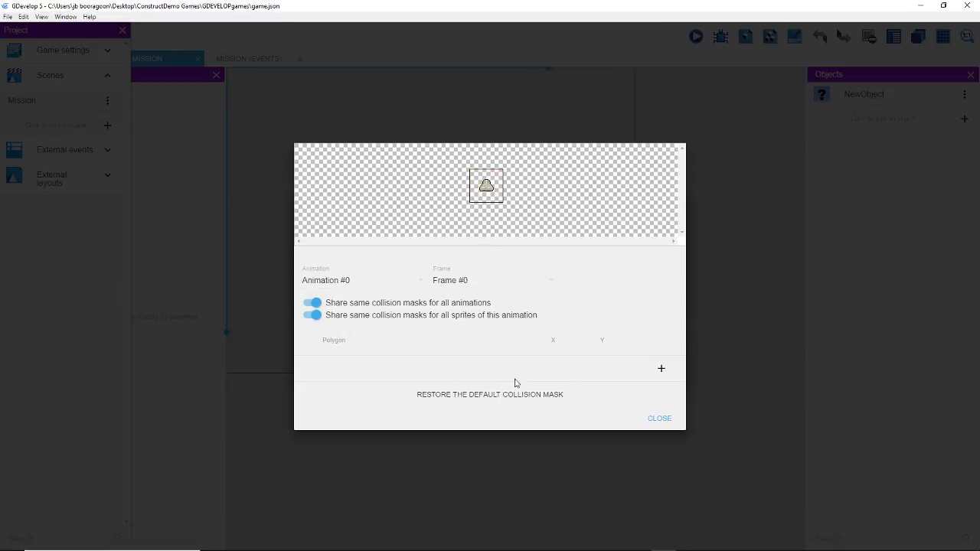
left_click(468, 394)
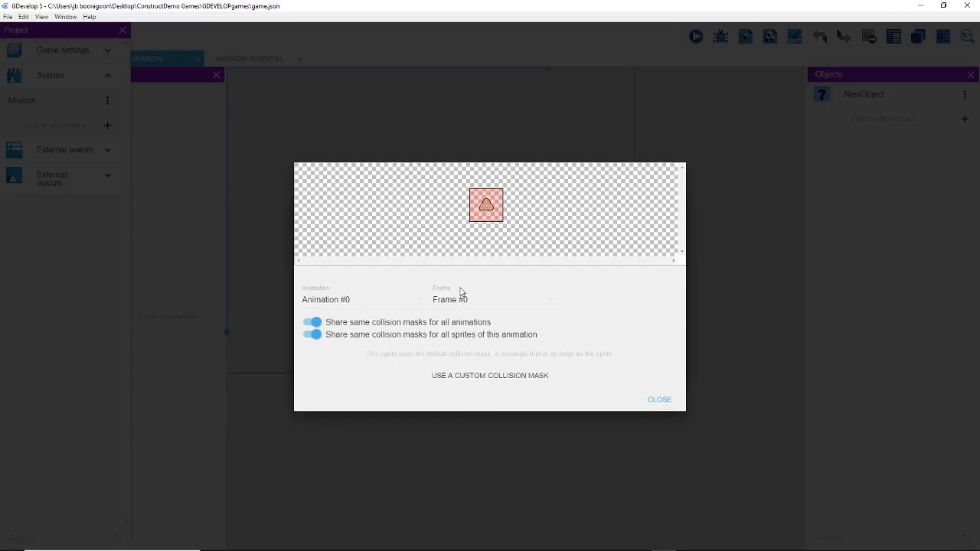
left_click(512, 377)
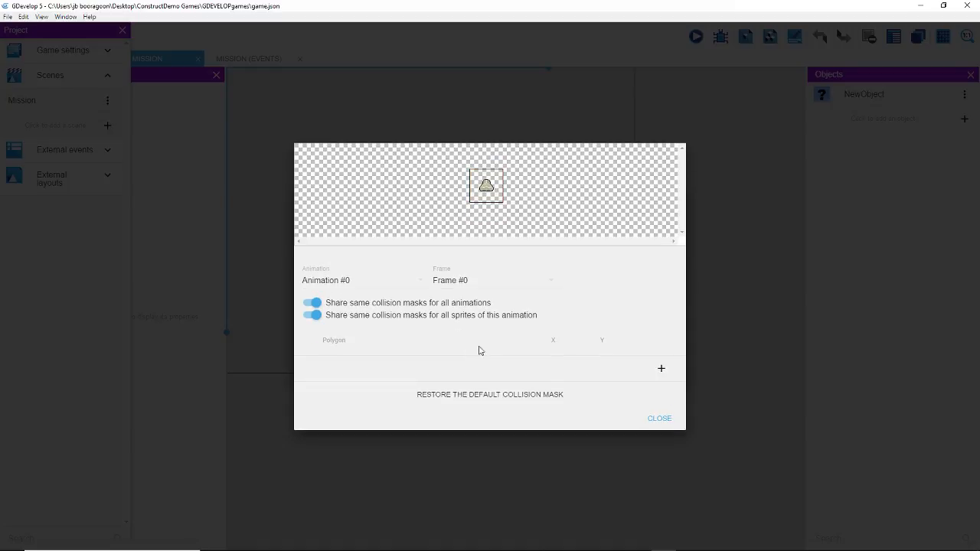
left_click(661, 369)
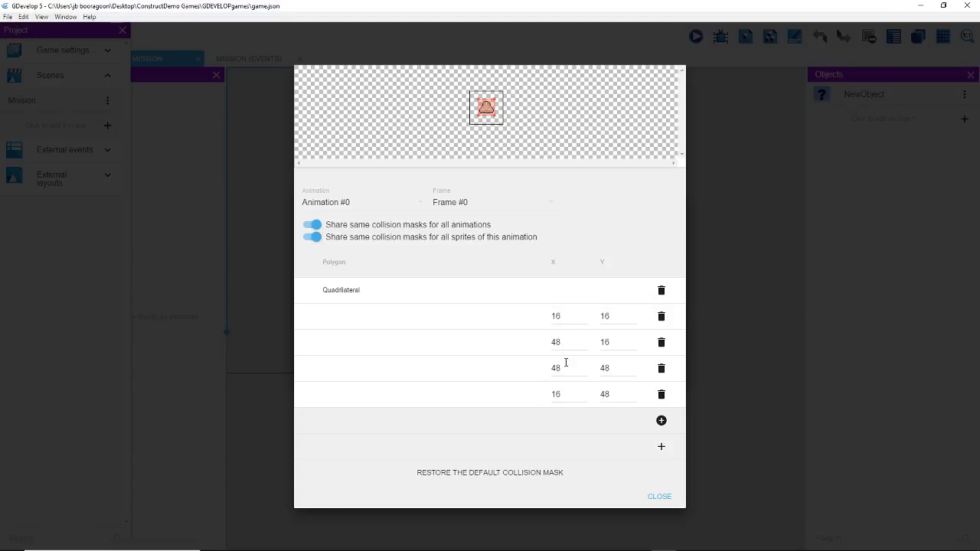
Step: Try X values 32, 36 and 48 for the collision polygon's second point and discard the sprite's property edits
double_click(552, 342)
type("32")
key("BackSpace")
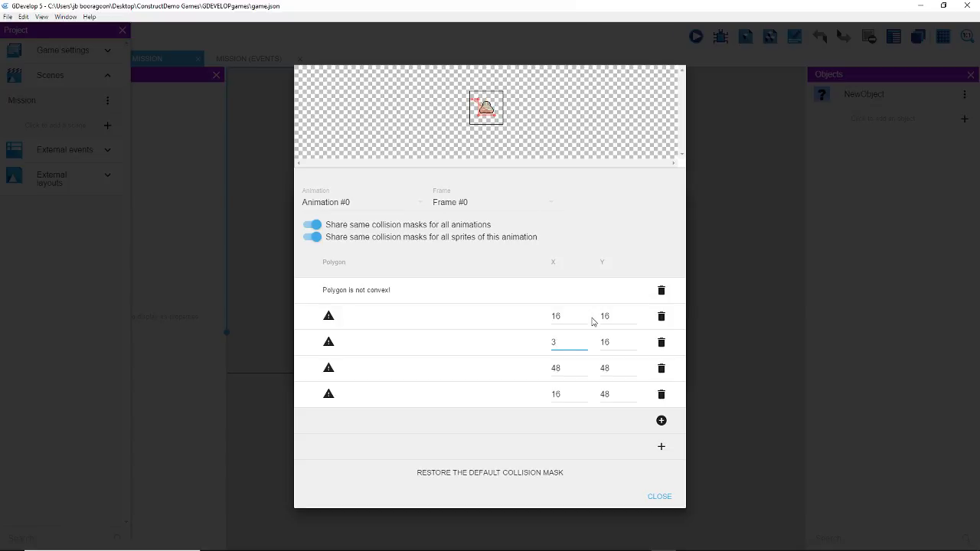
type("6")
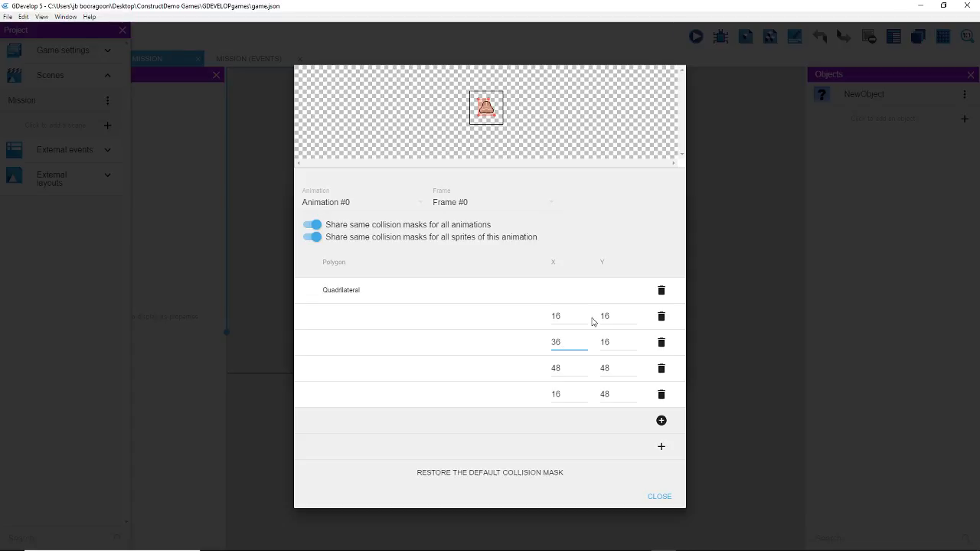
key("BackSpace")
key("BackSpace")
type("48")
left_click(556, 342)
key("BackSpace")
left_click(662, 499)
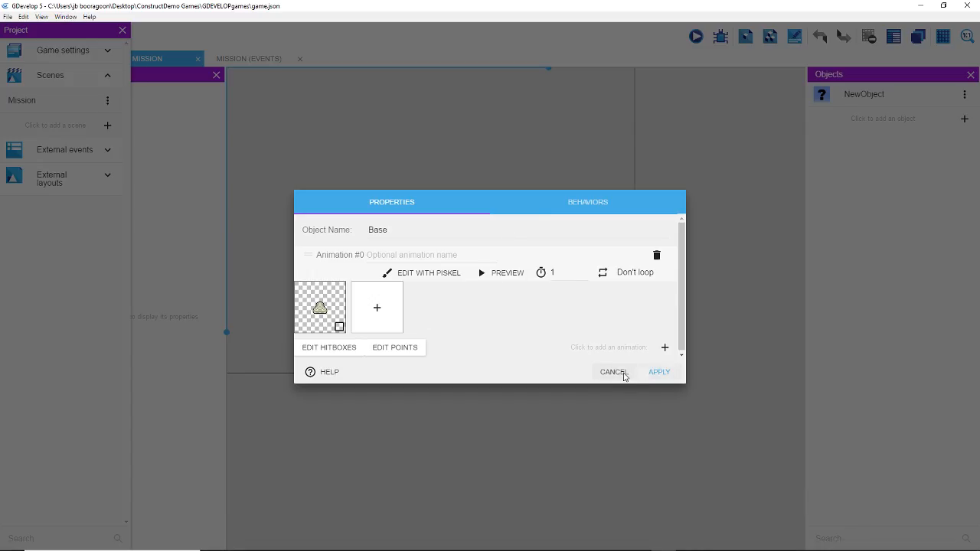
left_click(623, 373)
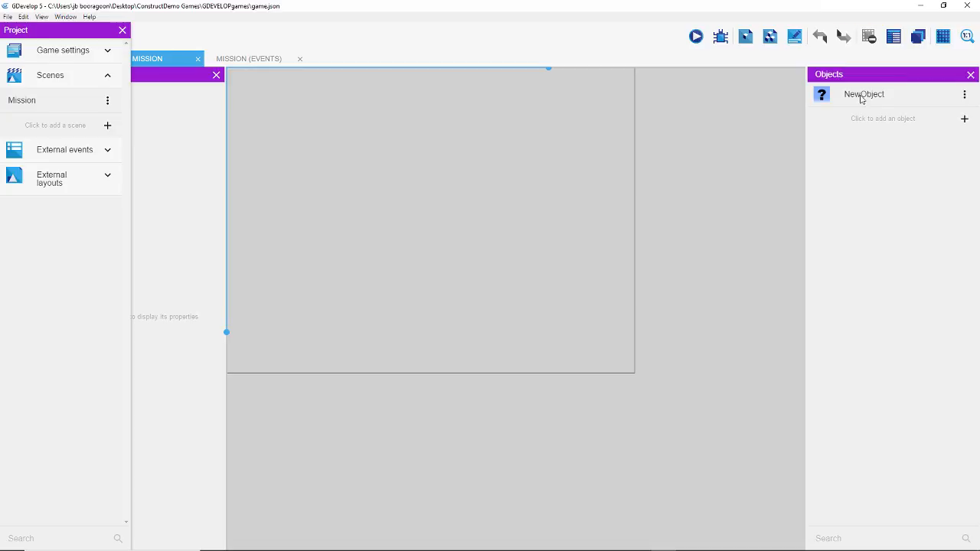
Step: Rename the sprite object in the Mission scene to Base
left_click(964, 95)
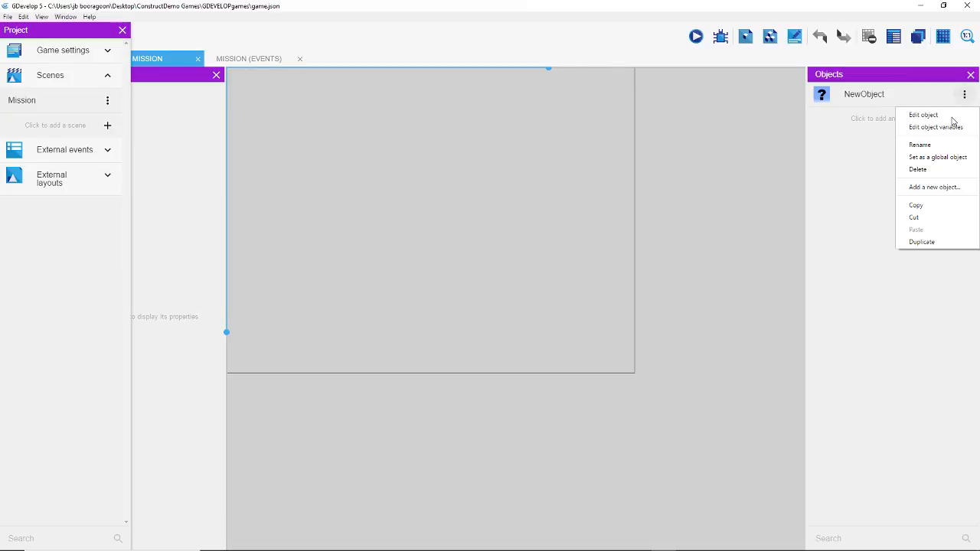
left_click(925, 156)
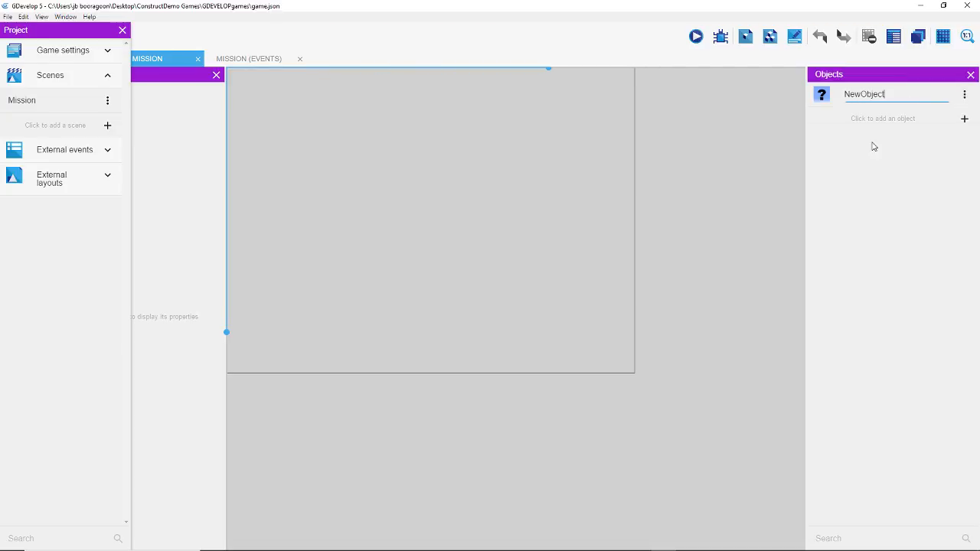
double_click(846, 96)
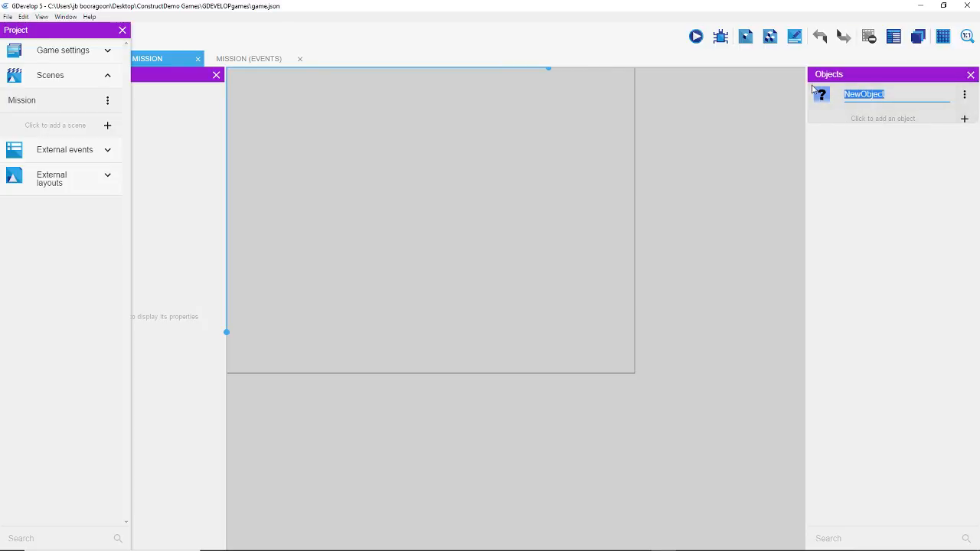
type("Base")
key("Return")
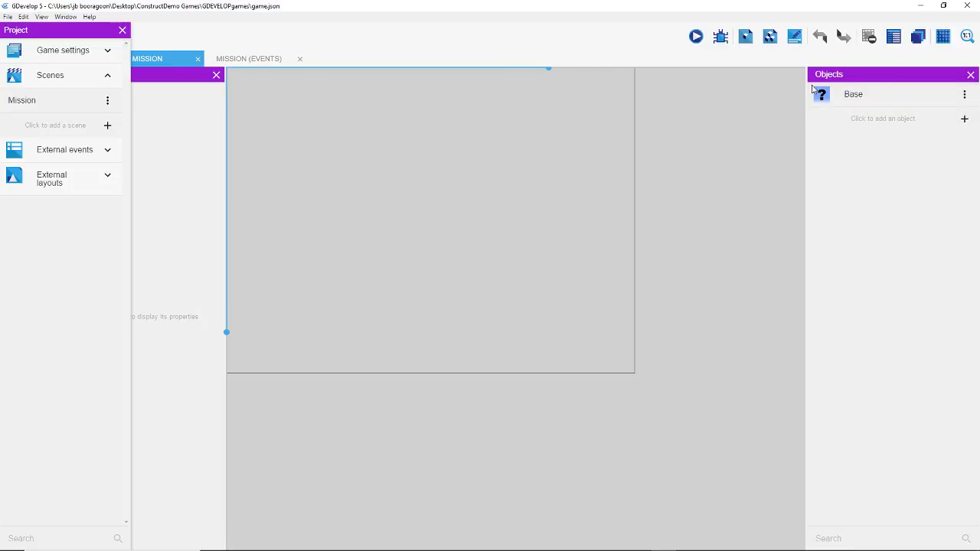
left_click(824, 96)
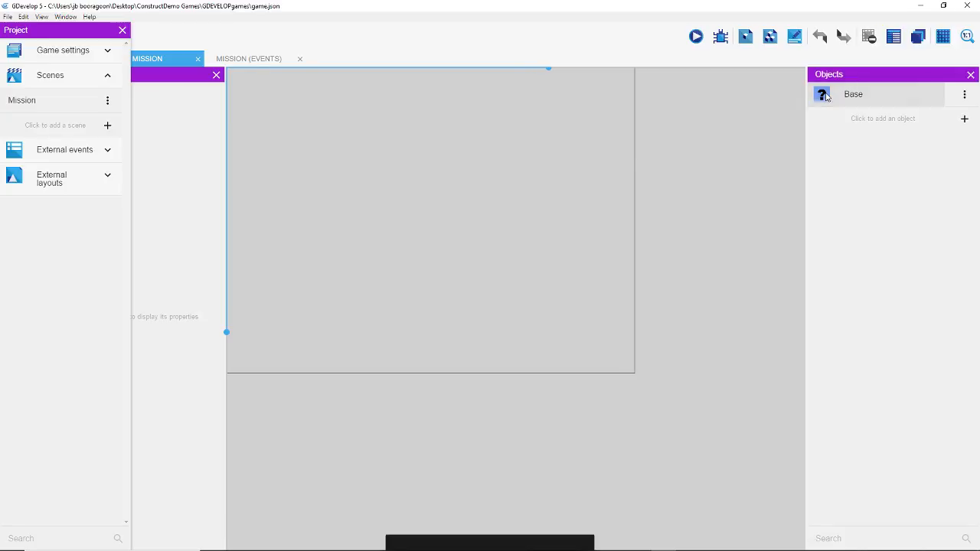
left_click(442, 249)
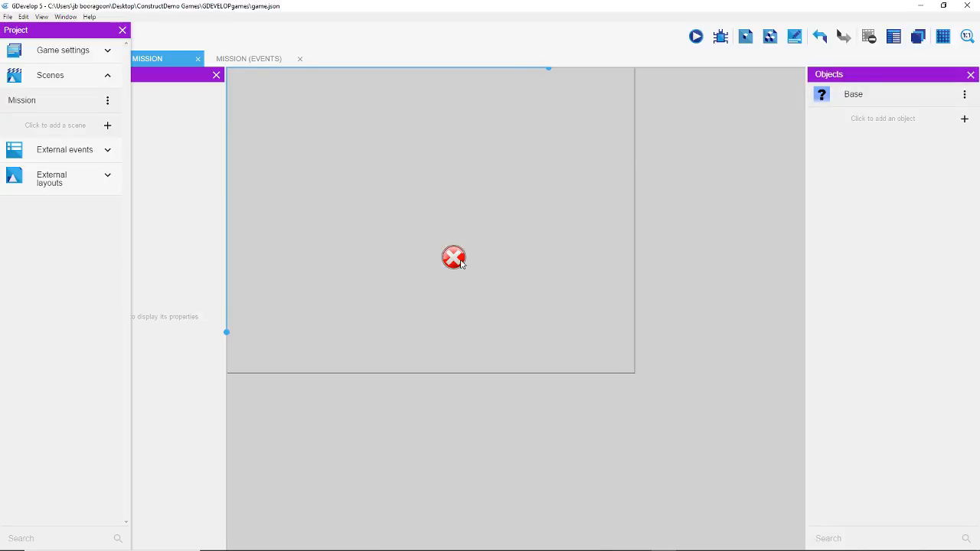
left_click(459, 263)
right_click(457, 260)
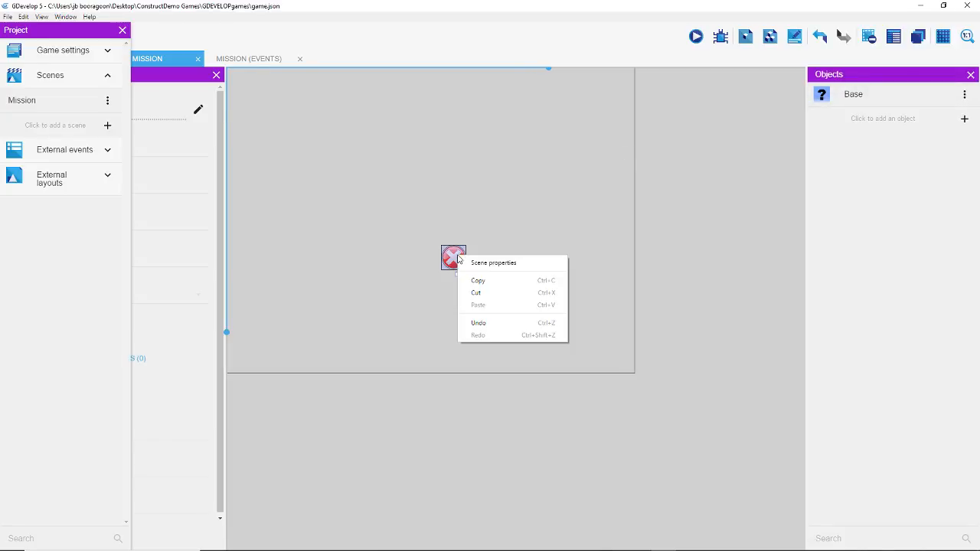
left_click(477, 293)
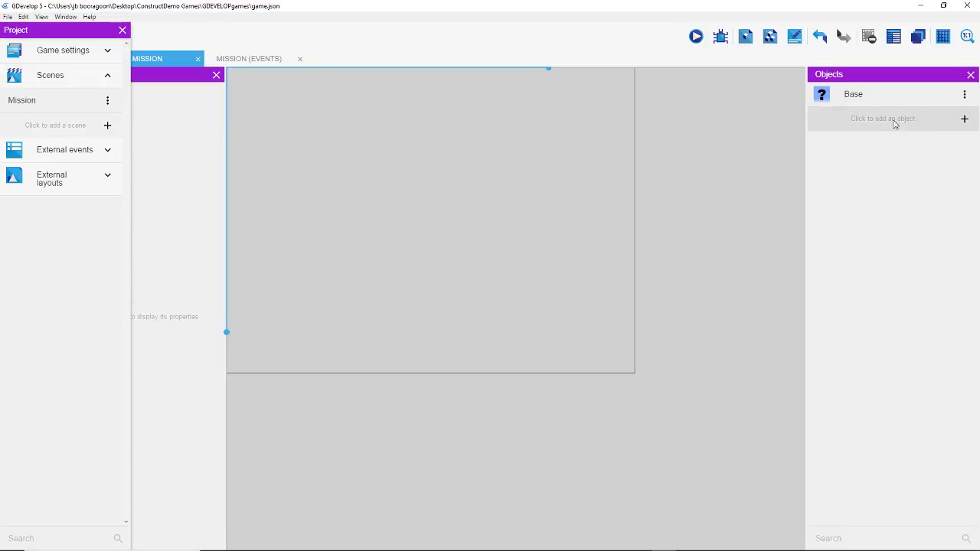
Step: Add a second Sprite object to the Mission scene and close its properties without editing them
left_click(964, 120)
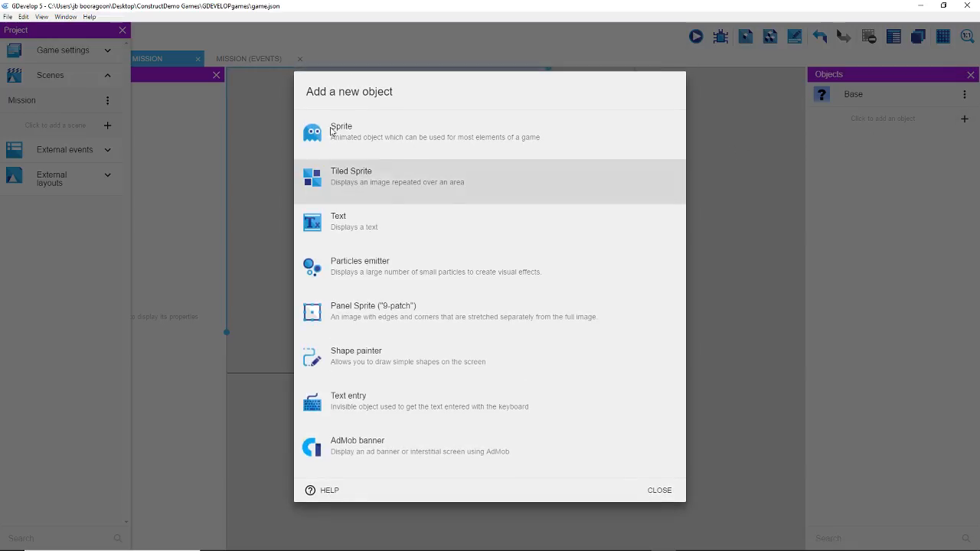
left_click(490, 141)
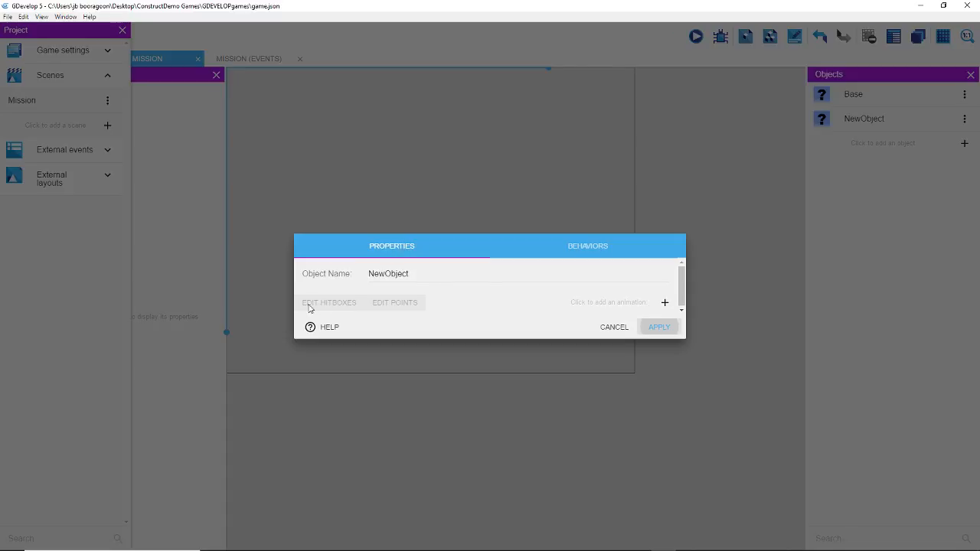
left_click(430, 274)
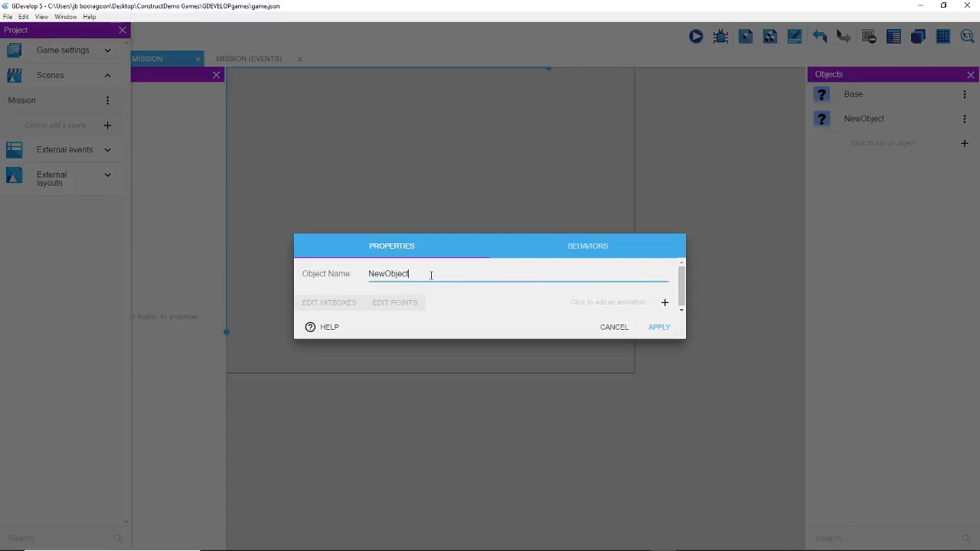
left_click(608, 328)
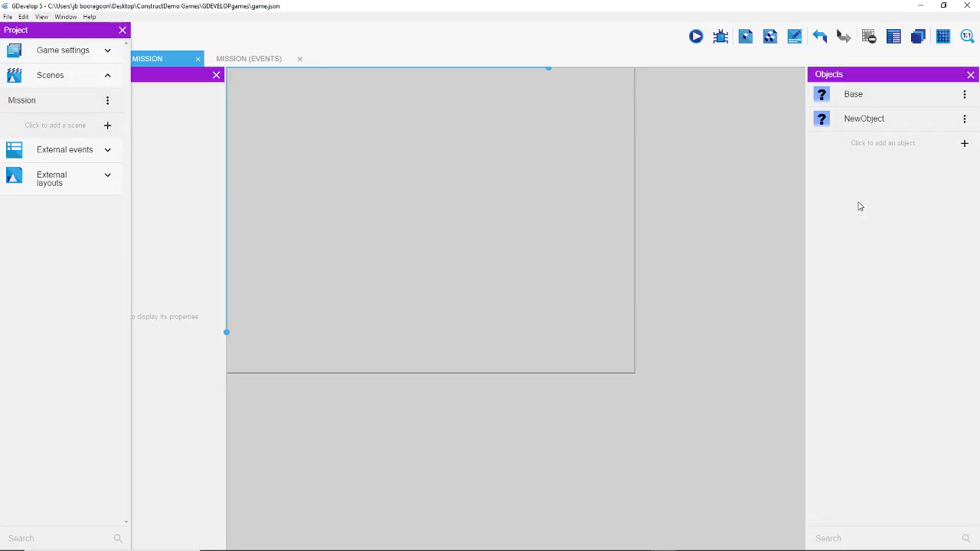
Step: Give the new sprite object an animation with Turret1B.png from the StreamDev folder as its frame and apply it
left_click(963, 119)
left_click(924, 139)
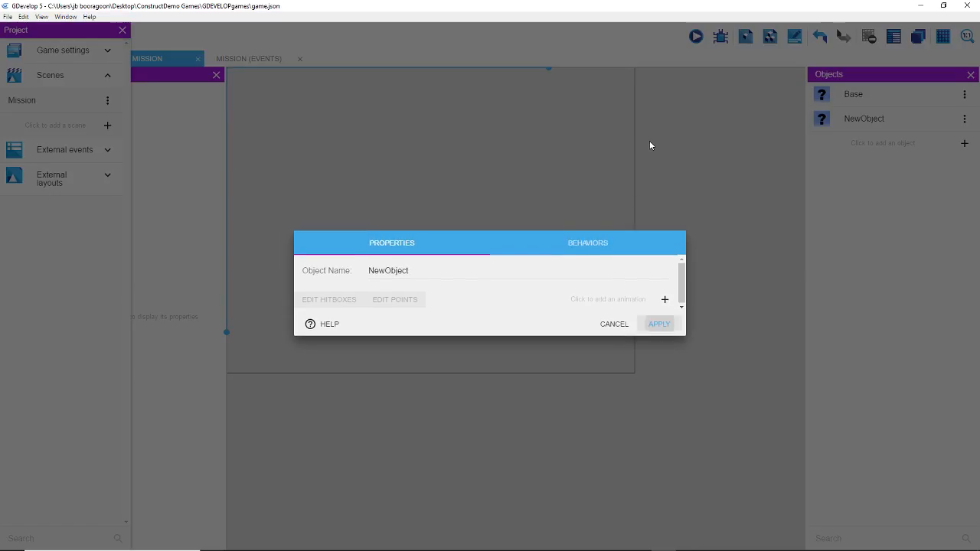
left_click(664, 303)
left_click(320, 309)
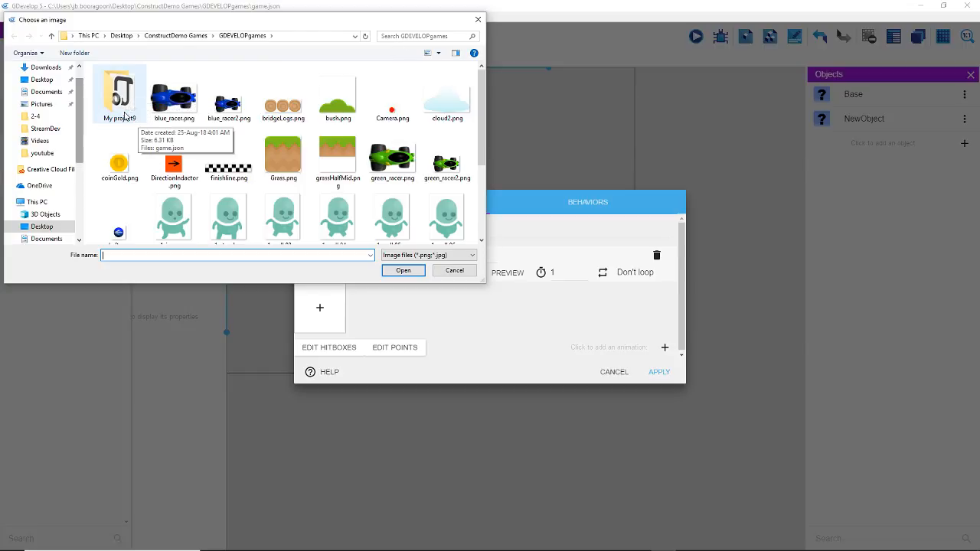
left_click(48, 129)
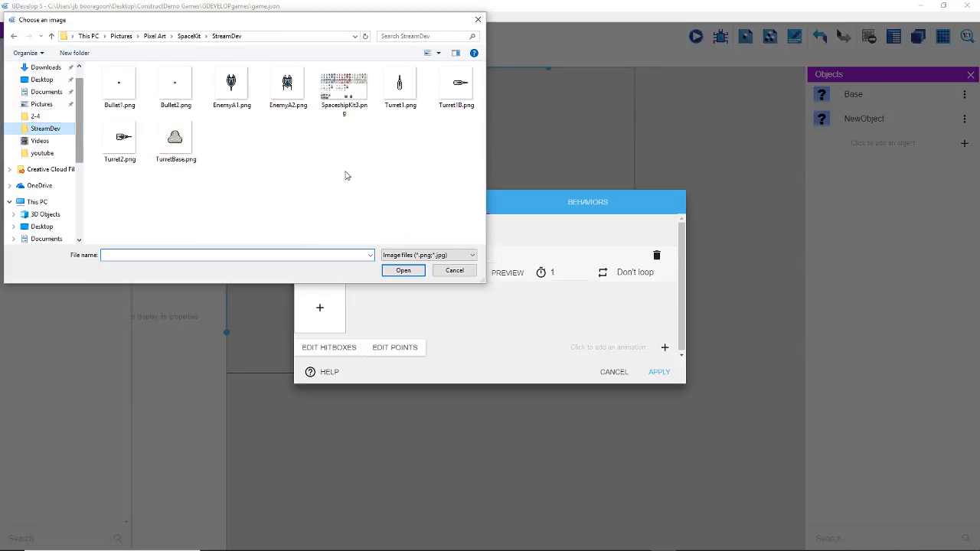
left_click(457, 86)
double_click(456, 86)
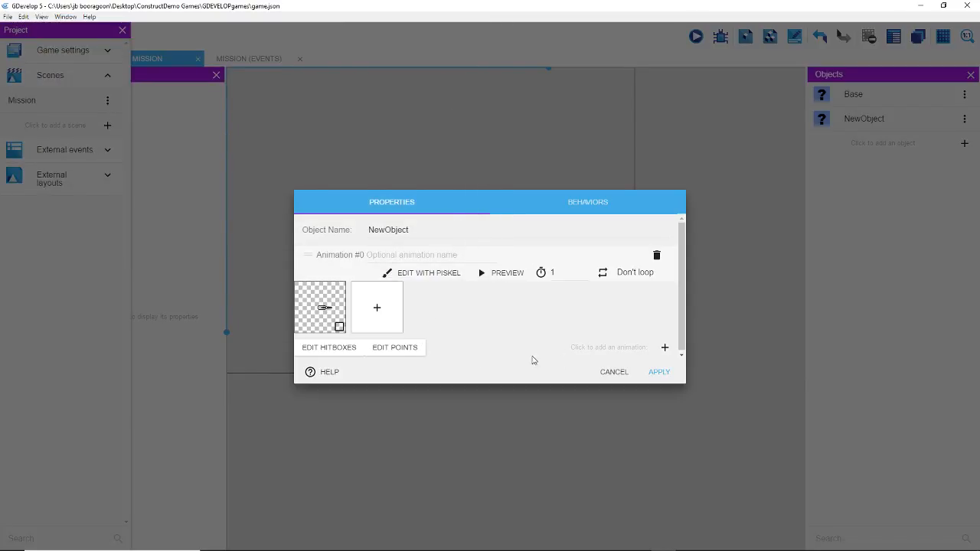
left_click(663, 372)
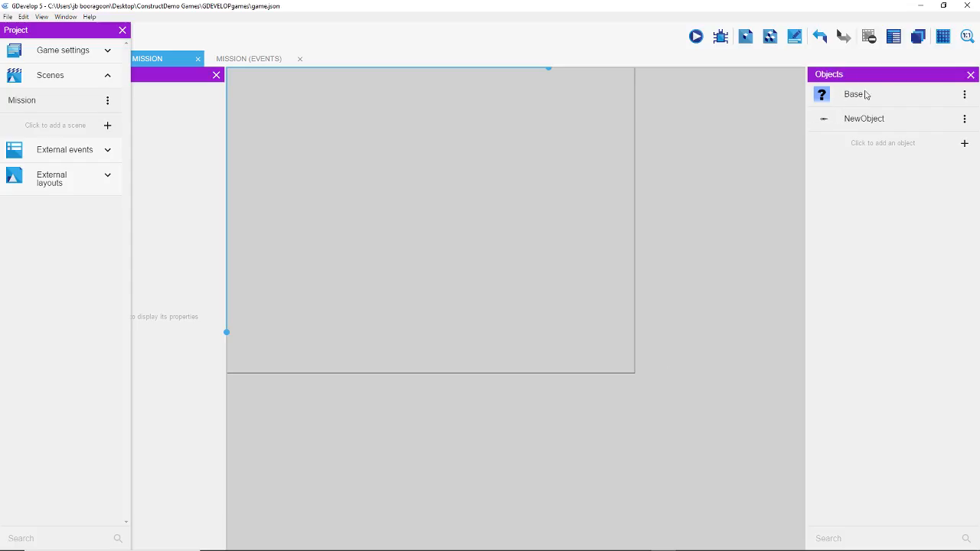
Step: Give the Base object an animation with TurretBase.png from the StreamDev folder as its frame and apply it
left_click(965, 94)
left_click(923, 116)
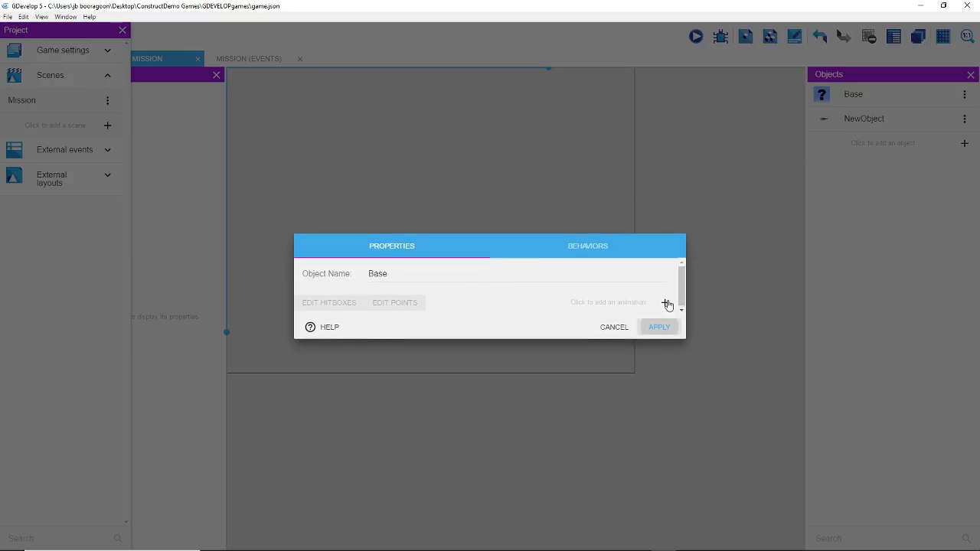
left_click(664, 302)
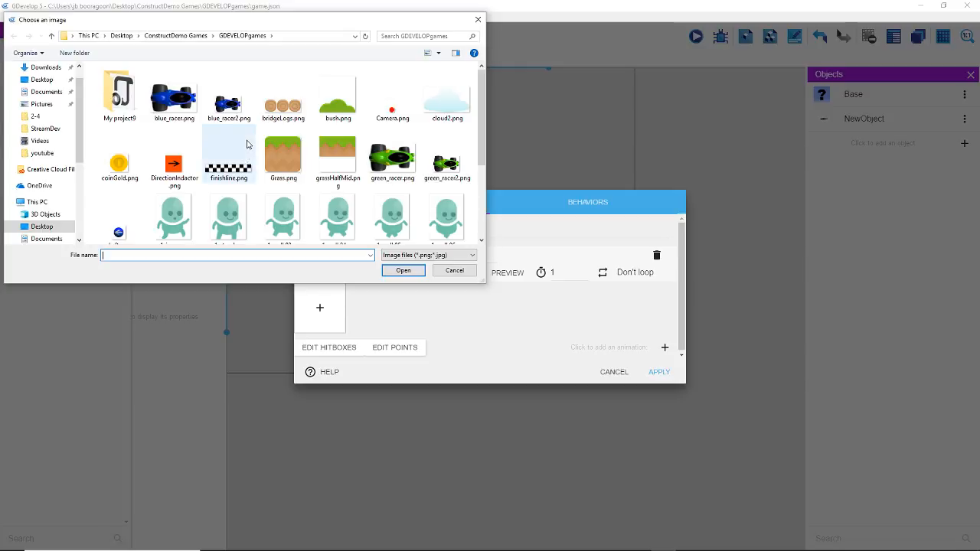
left_click(42, 131)
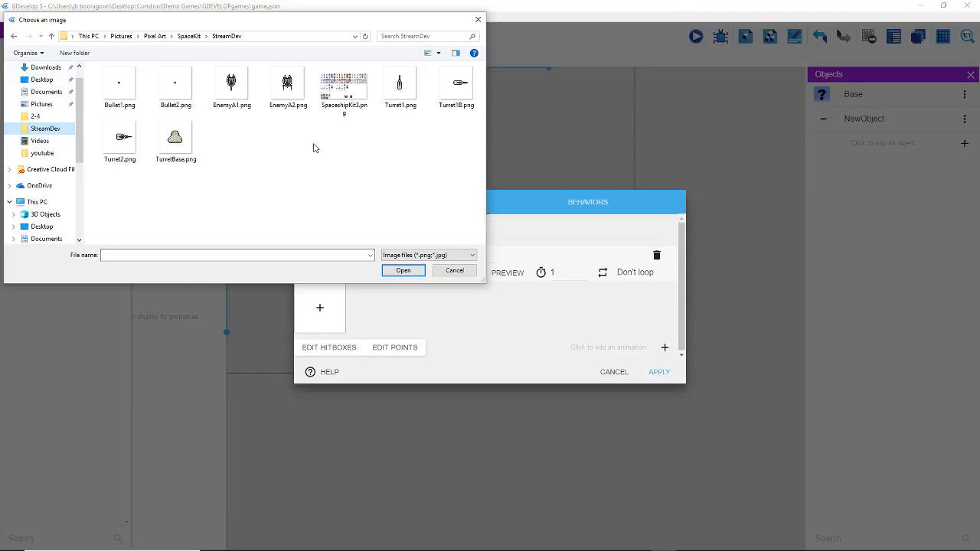
left_click(173, 149)
double_click(175, 145)
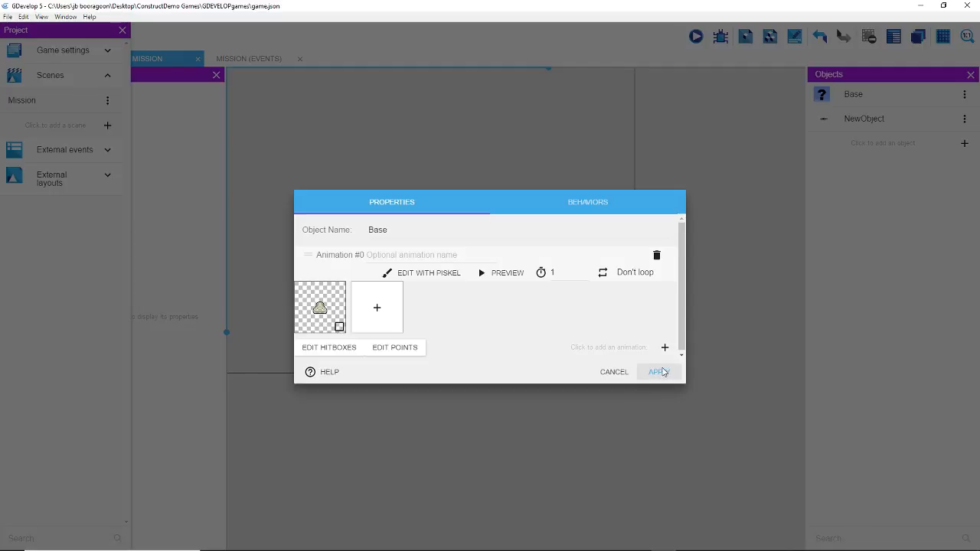
left_click(663, 372)
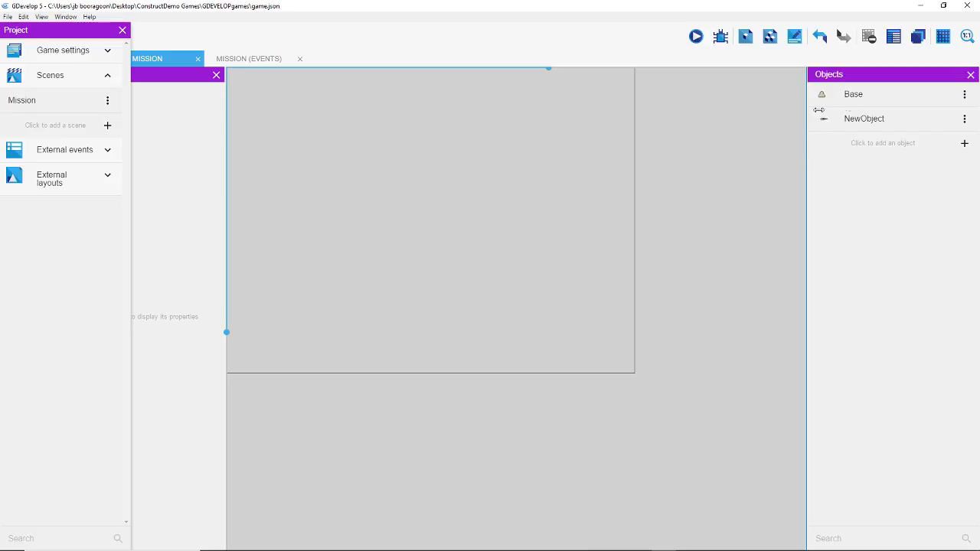
Step: Place a Base instance near the lower middle of the Mission scene, at about X 393, Y 477
left_click_drag(819, 93, 407, 325)
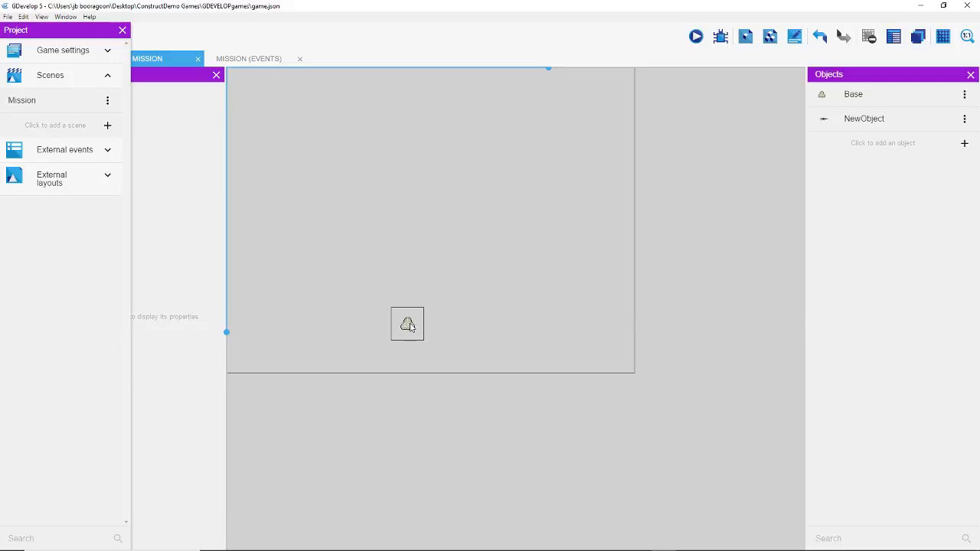
left_click(123, 32)
left_click(413, 323)
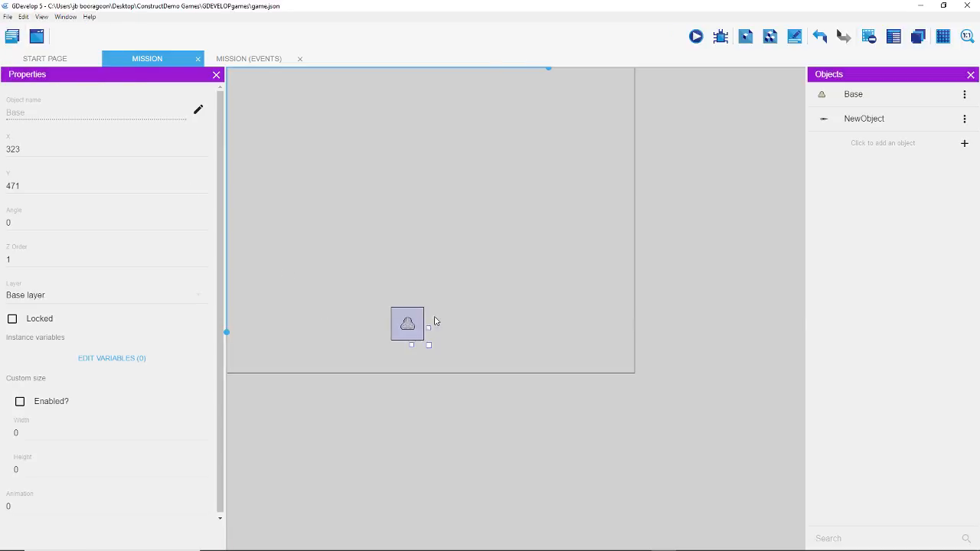
scroll(434, 321, "down", 3)
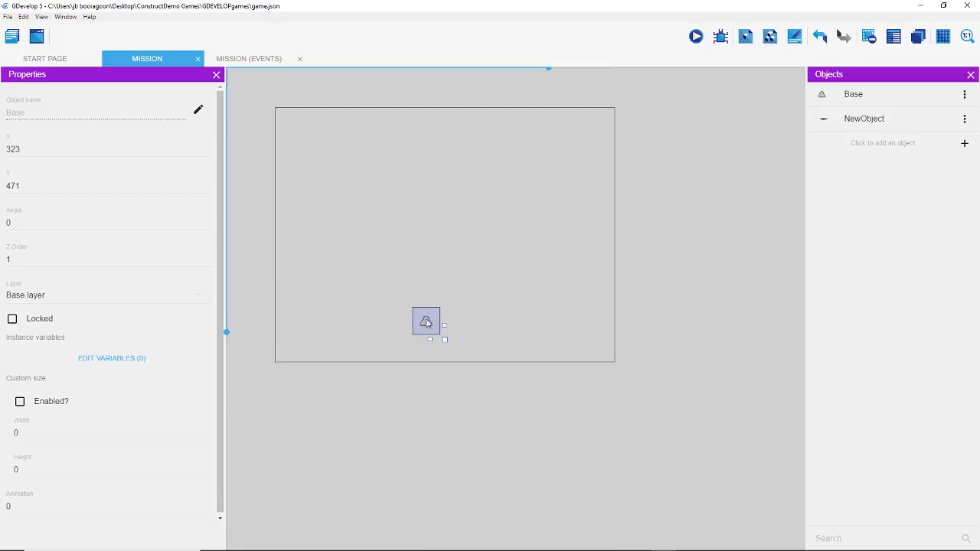
left_click_drag(426, 322, 456, 326)
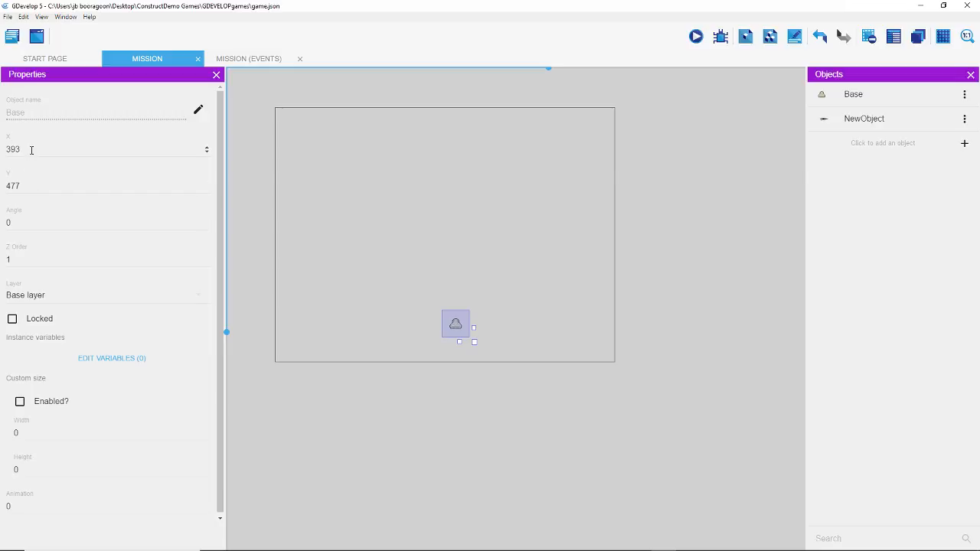
Step: Set the Base instance's position to X 400, Y 500 and check it in a scene preview
left_click_drag(30, 150, 0, 157)
type("400")
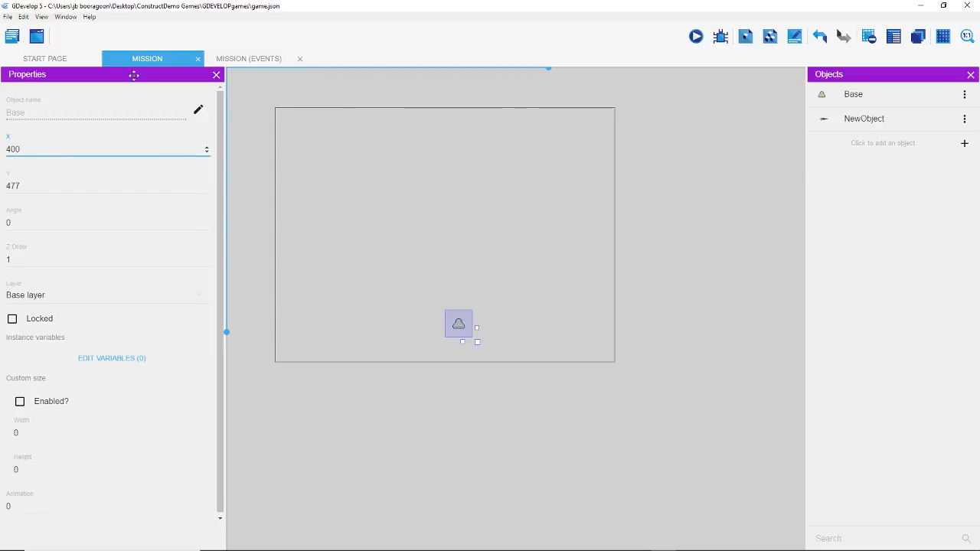
left_click(453, 443)
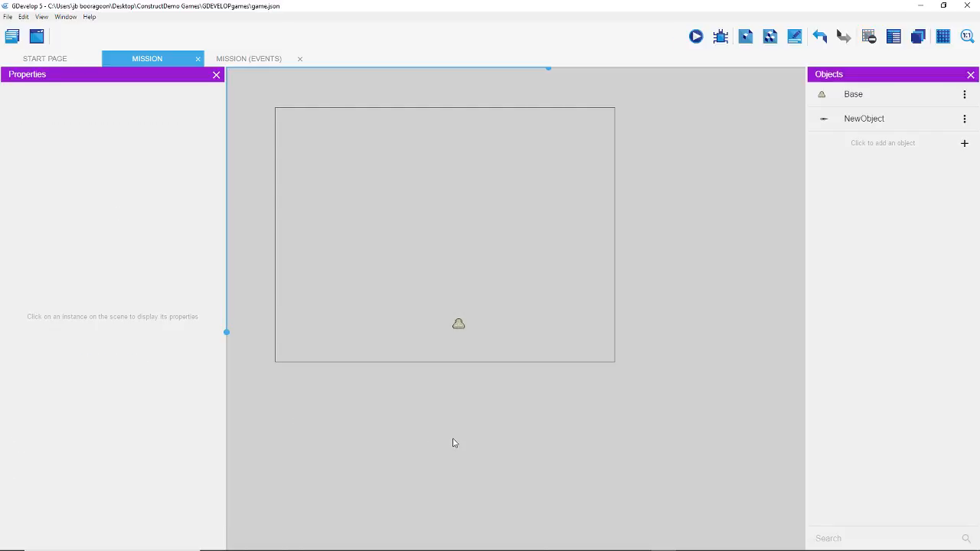
left_click(458, 325)
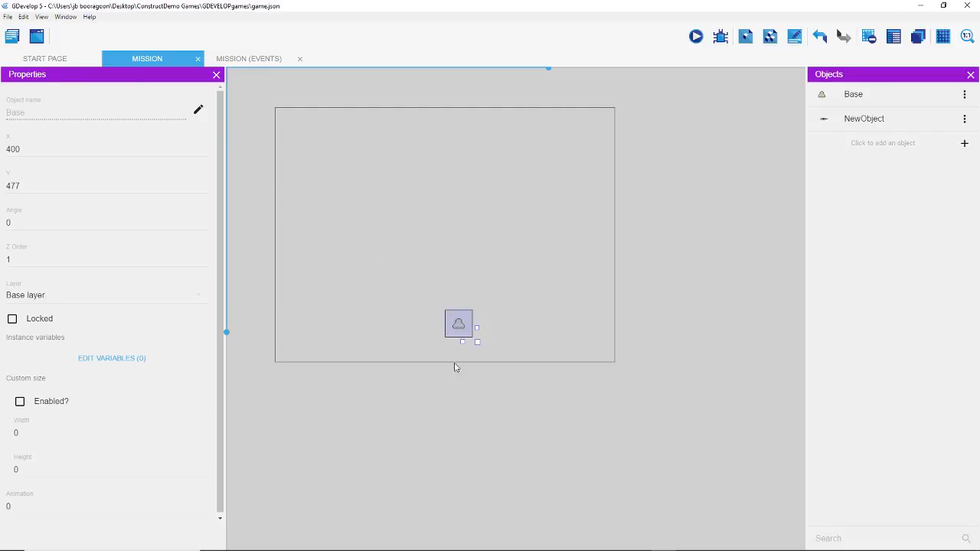
double_click(37, 181)
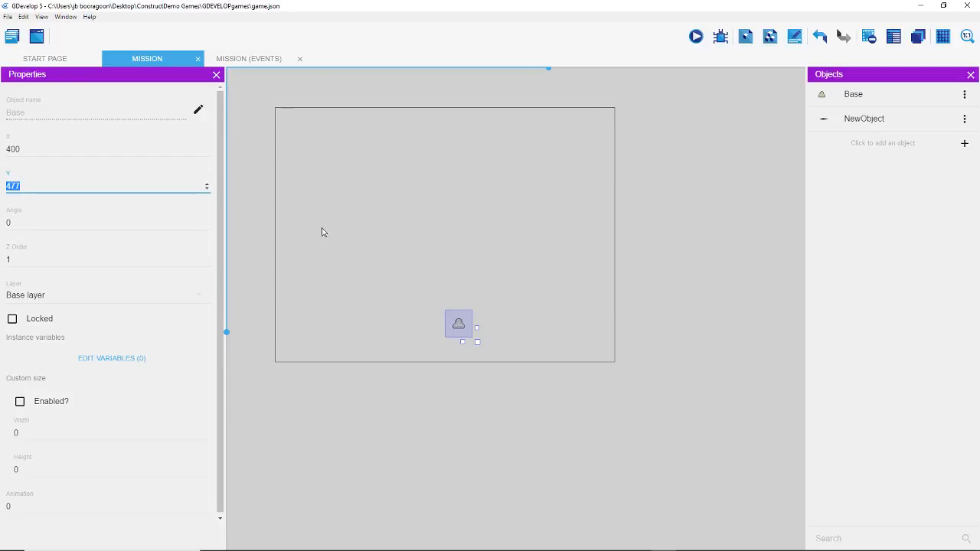
type("500")
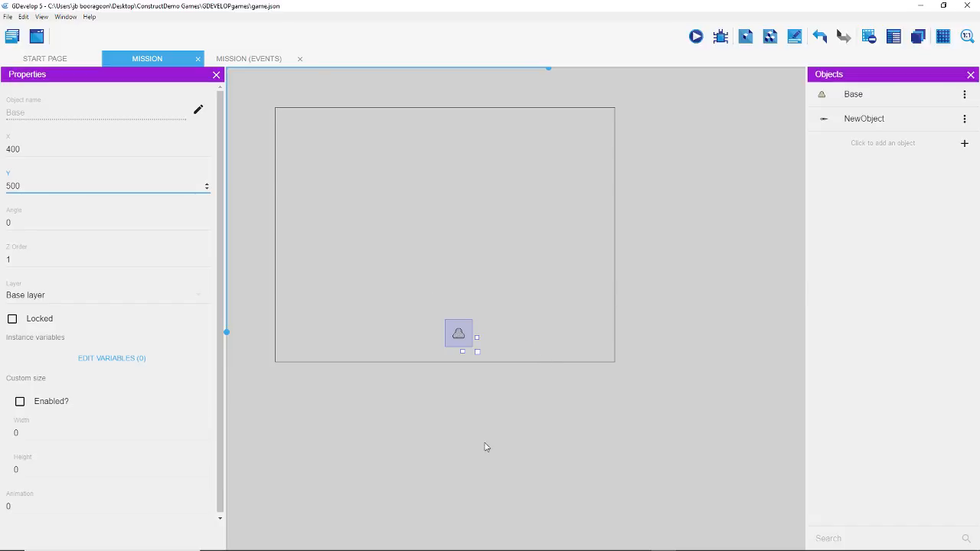
left_click(460, 440)
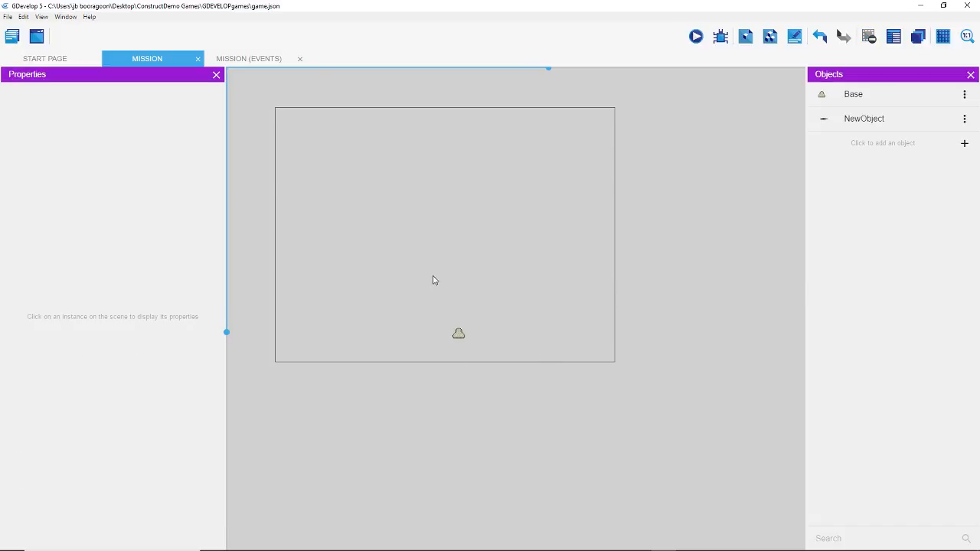
left_click(693, 37)
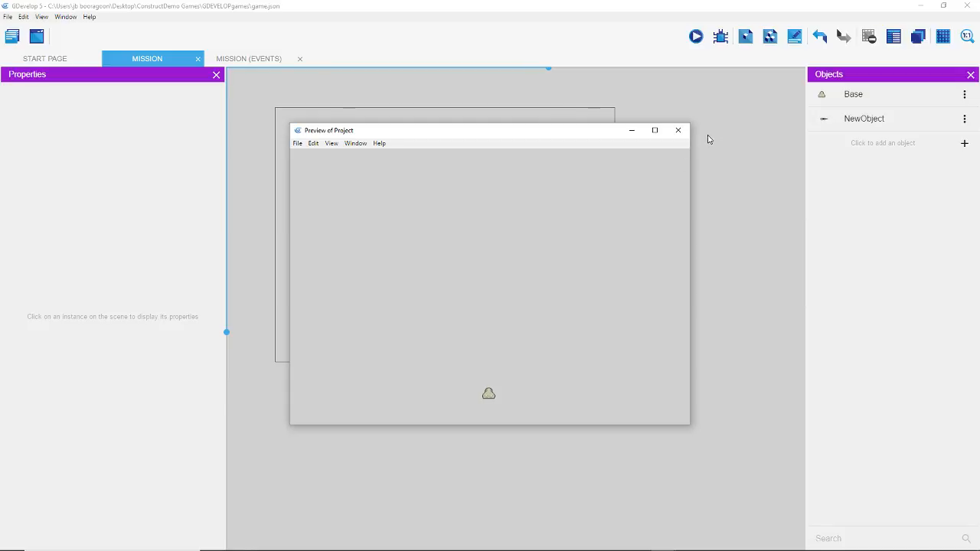
left_click(683, 134)
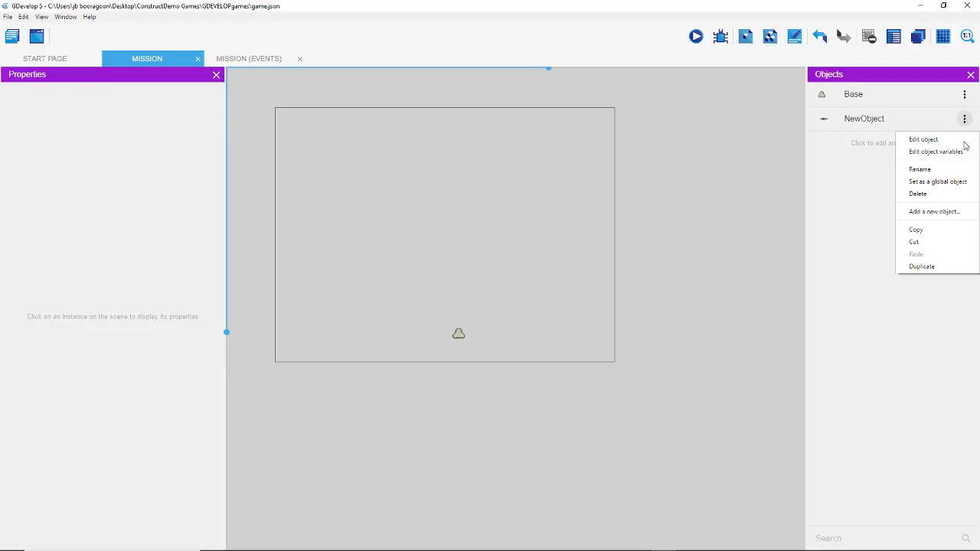
Step: Rename the second sprite object as Turret1
left_click(965, 118)
left_click(921, 169)
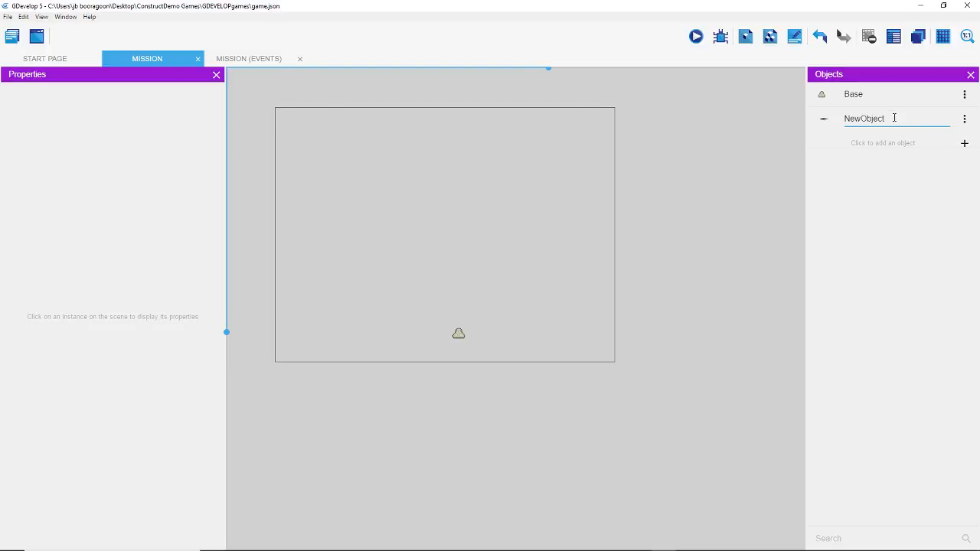
key("BackSpace")
key("BackSpace")
key("BackSpace")
key("BackSpace")
key("BackSpace")
key("BackSpace")
key("BackSpace")
key("BackSpace")
key("Return")
Step: Place a Turret1 instance over the base in the scene, at about X 402, Y 503
left_click(841, 120)
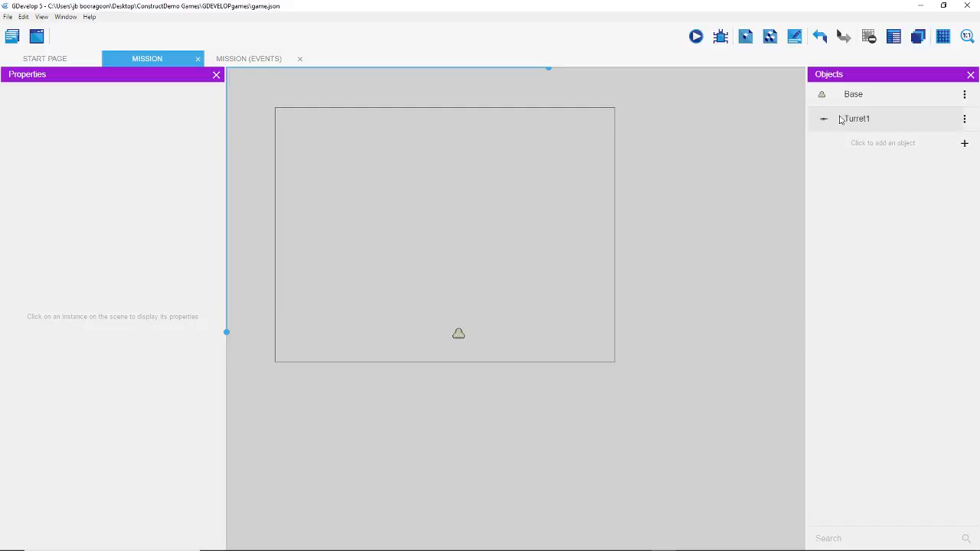
left_click(461, 338)
left_click_drag(480, 352, 467, 336)
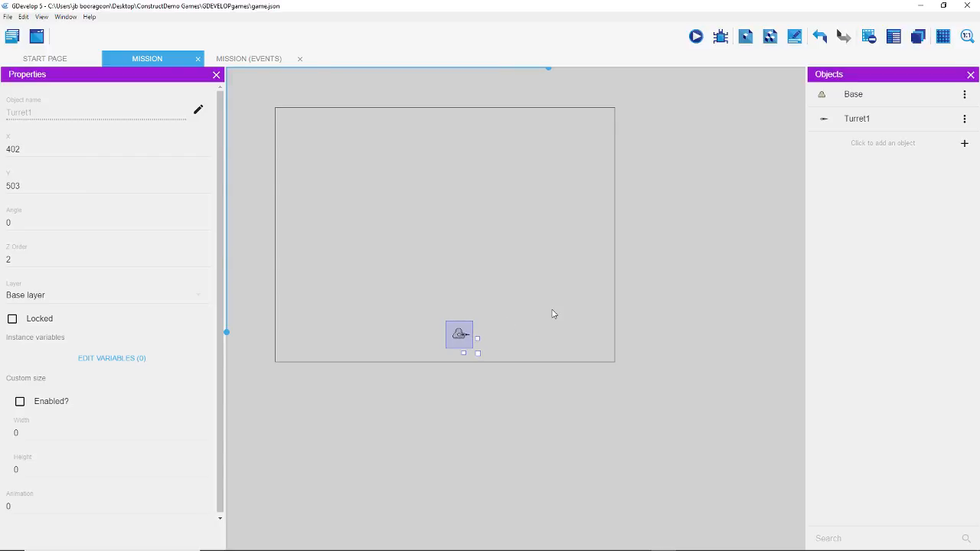
Step: Align the Turret1 instance with the base by moving it to X 400, Y 500
key("Up")
left_click(42, 147)
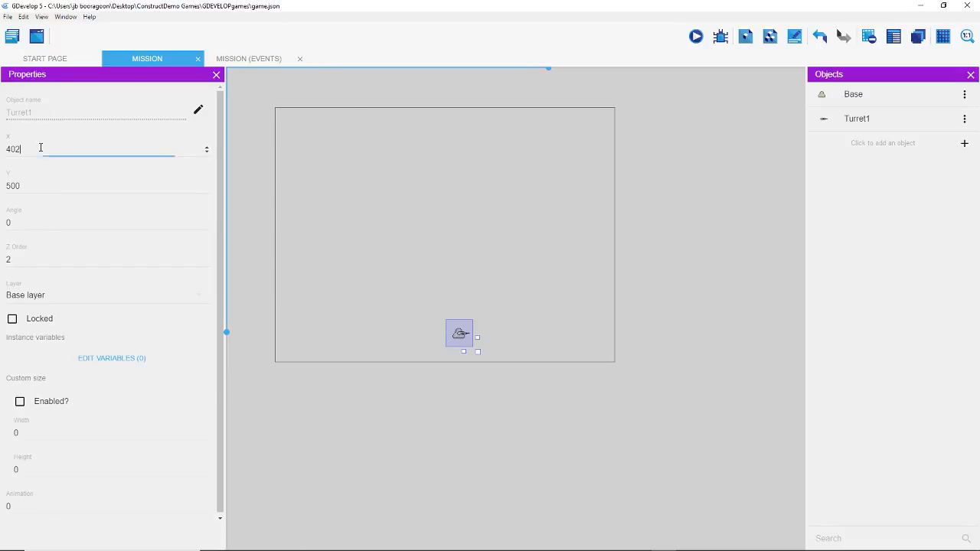
key("BackSpace")
type("0")
left_click(410, 459)
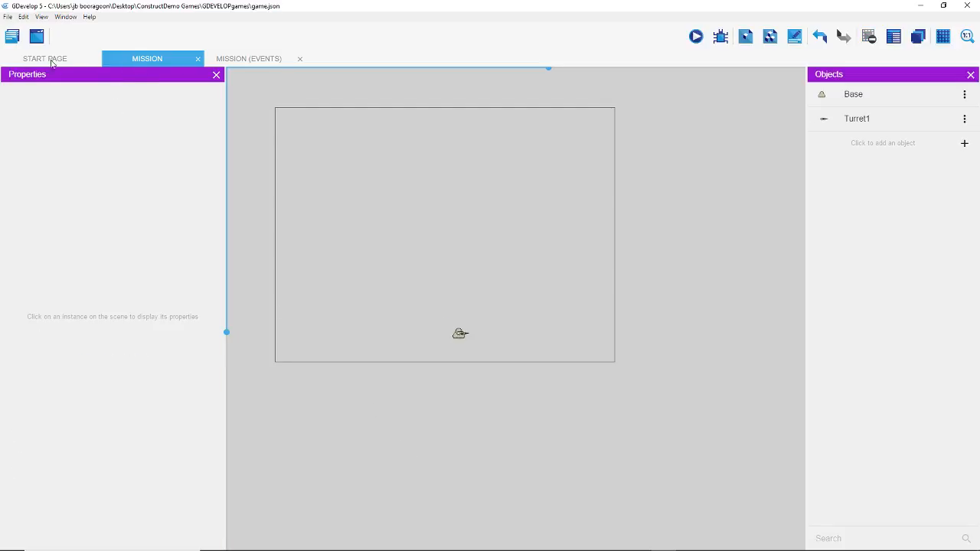
Step: Add a global variable named fireRateVar with the value 0.5 to the game
left_click(6, 38)
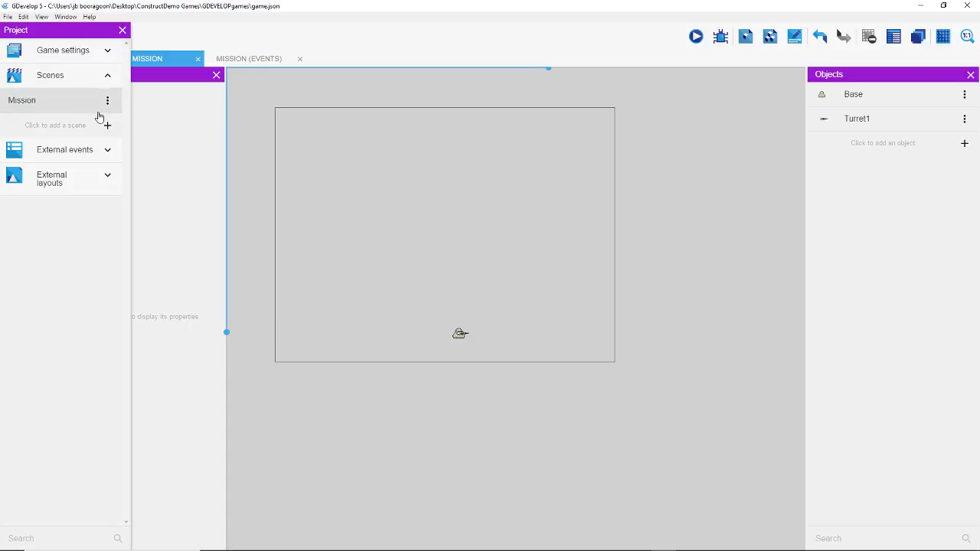
left_click(72, 54)
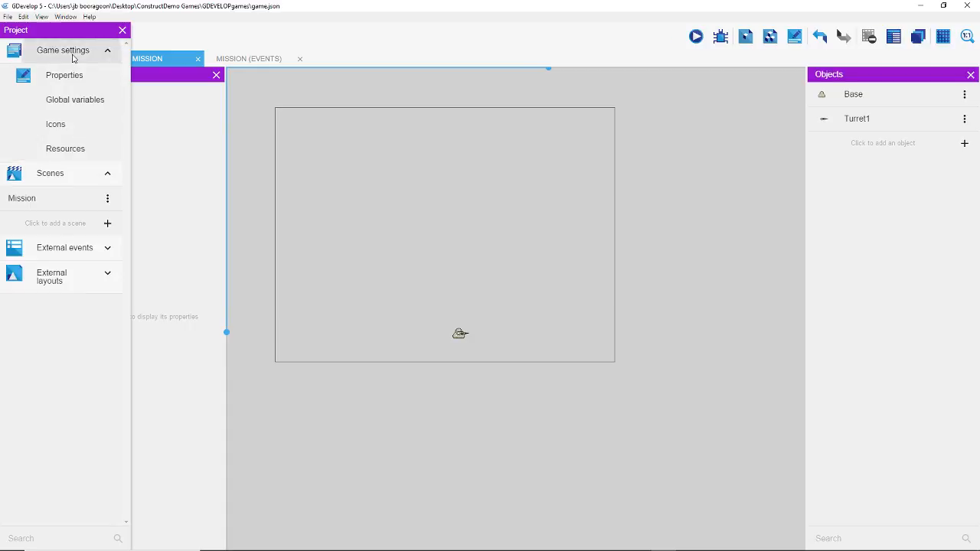
left_click(77, 107)
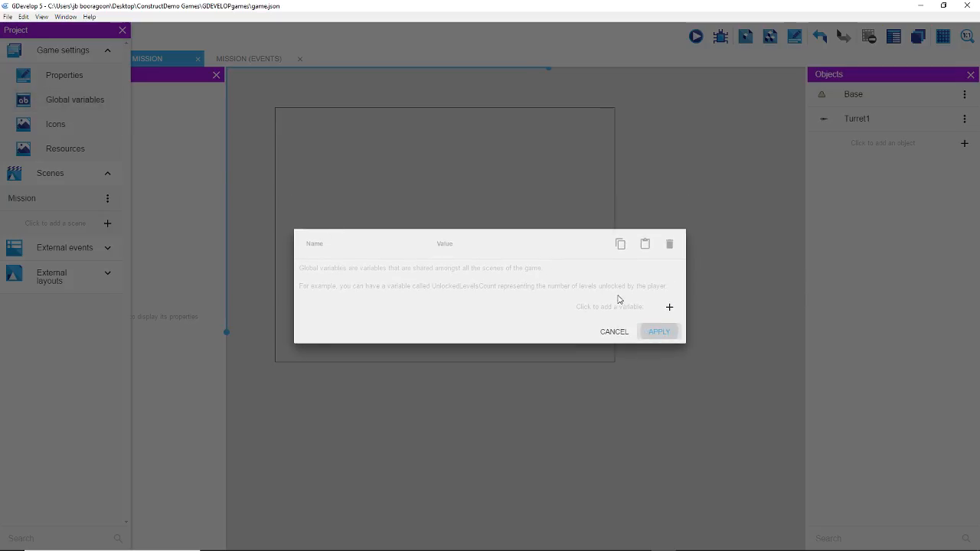
left_click(669, 306)
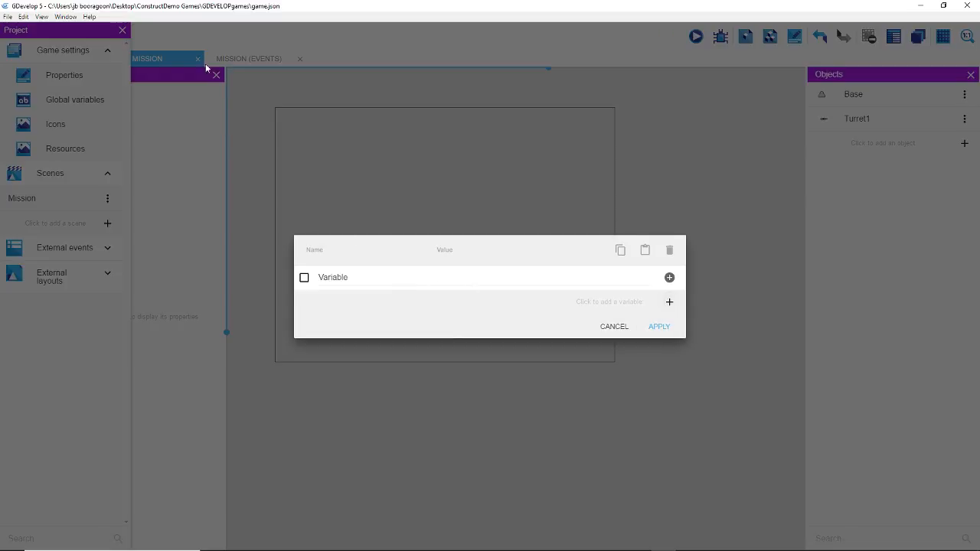
left_click(364, 278)
left_click_drag(348, 277, 312, 280)
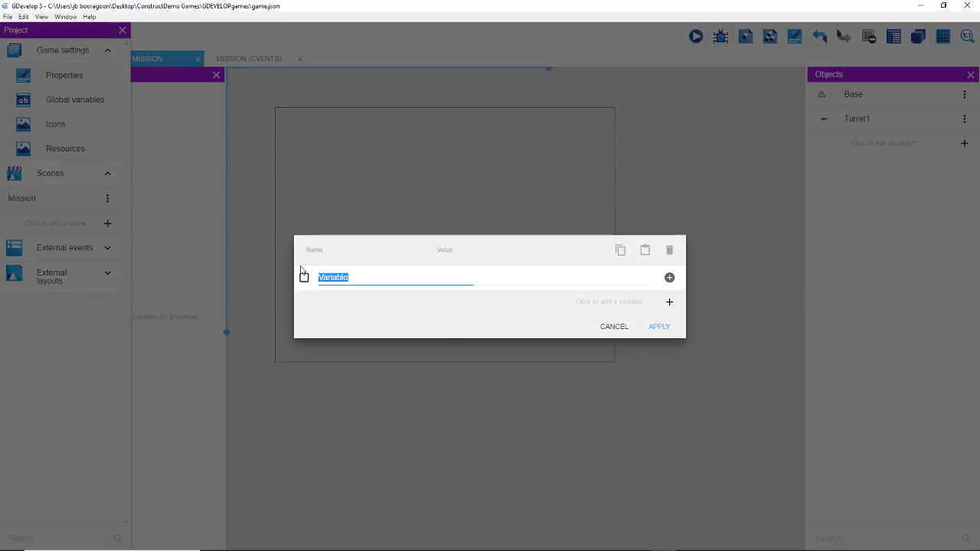
type("F")
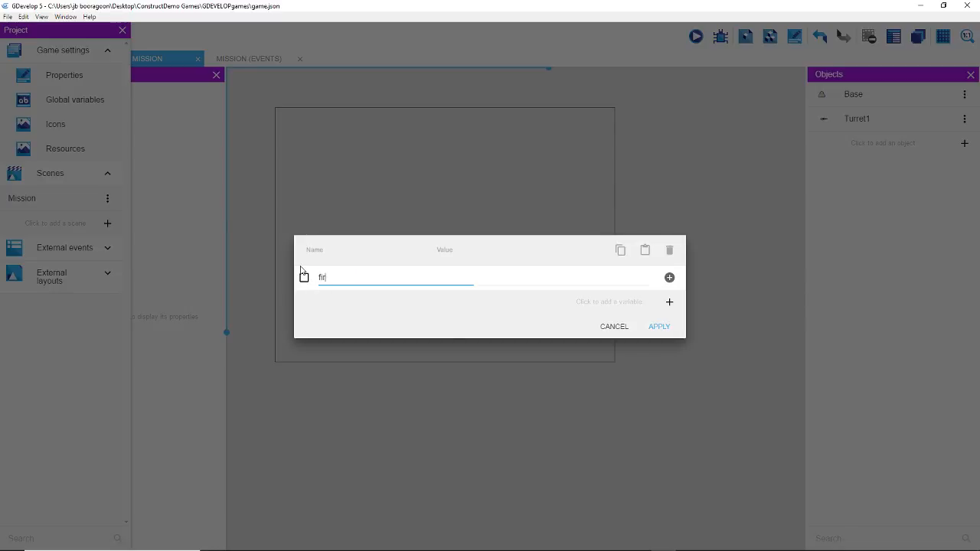
type("ireRateVar")
left_click(529, 281)
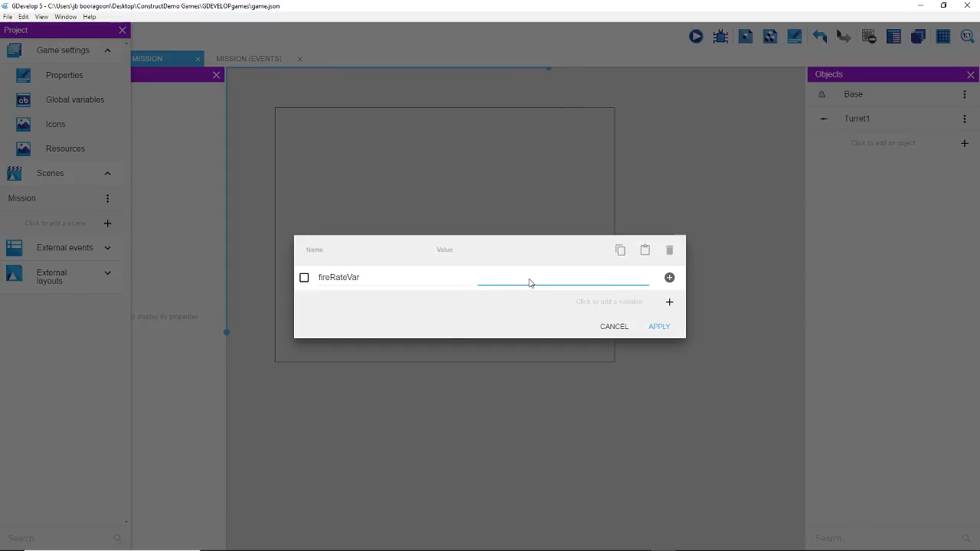
type("0.5")
left_click(531, 251)
Step: Add a second global variable named bulletSpeed and apply the global variable changes
left_click(669, 303)
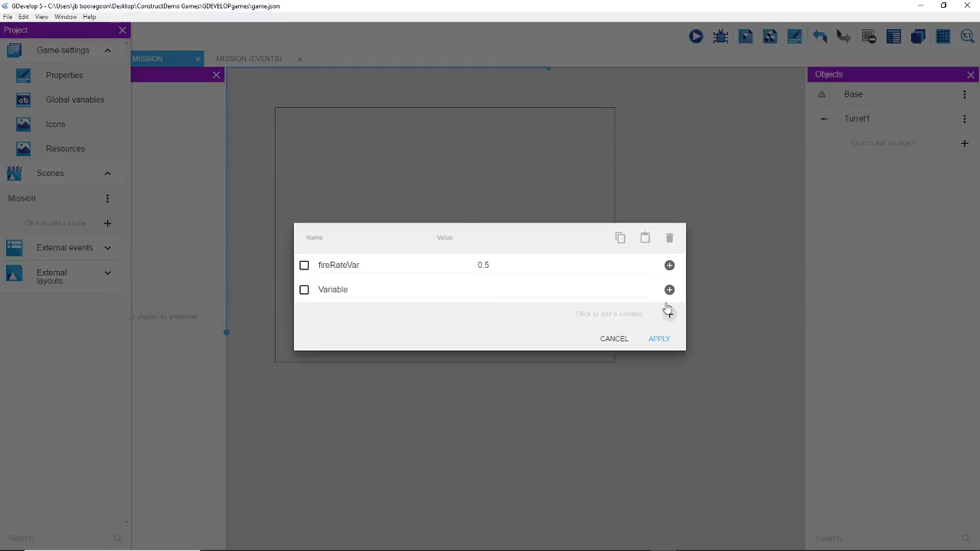
left_click_drag(382, 295, 314, 294)
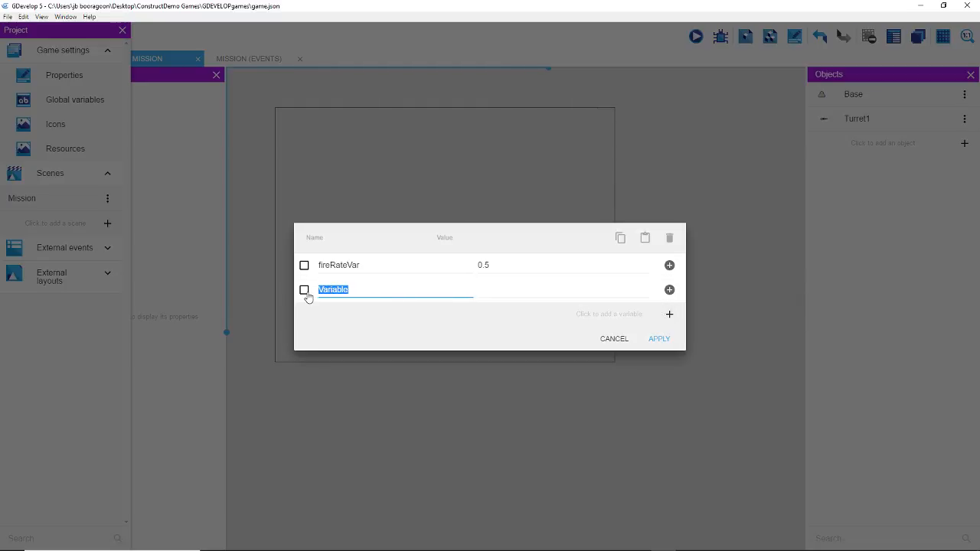
type("bulletSpeed")
left_click(503, 286)
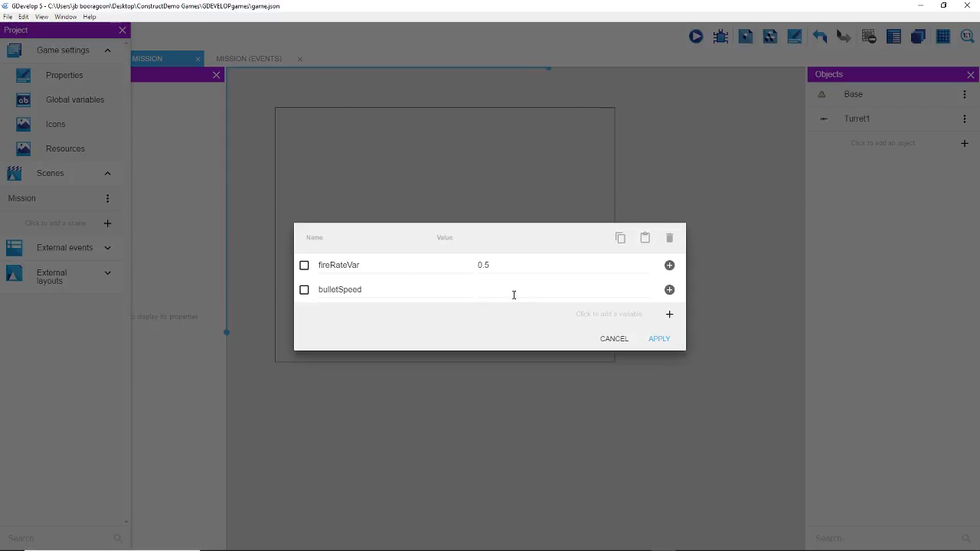
left_click(514, 296)
left_click(661, 340)
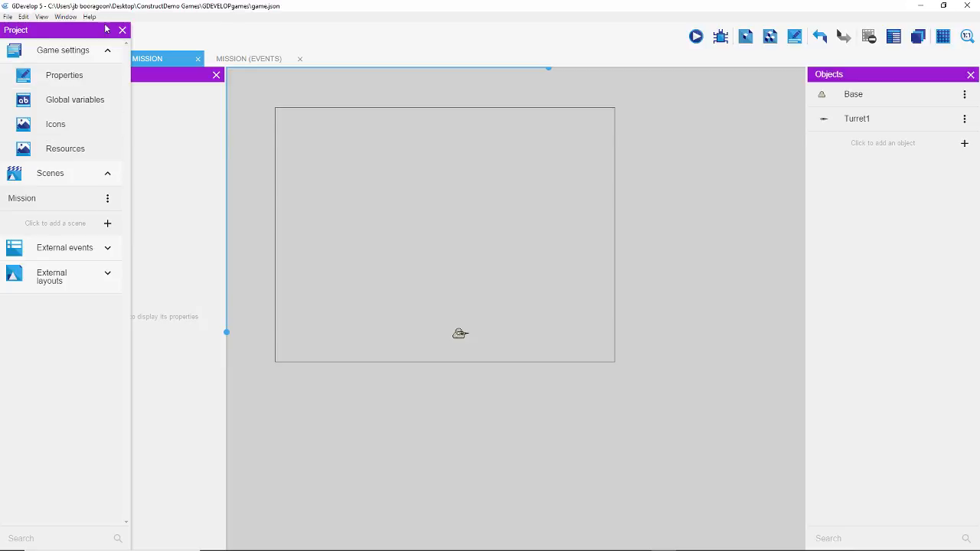
left_click(123, 31)
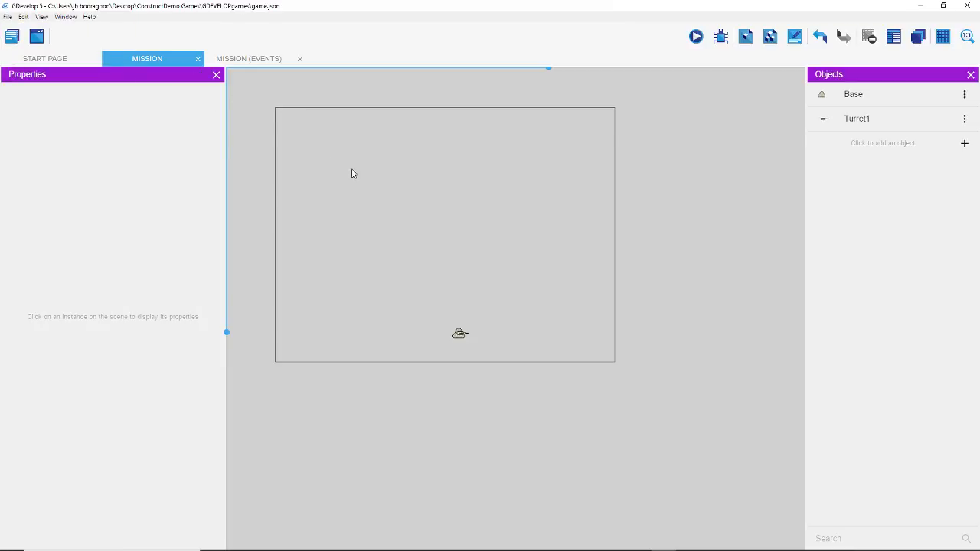
Step: Add a new event with the Always condition to the Mission scene's events
left_click(260, 62)
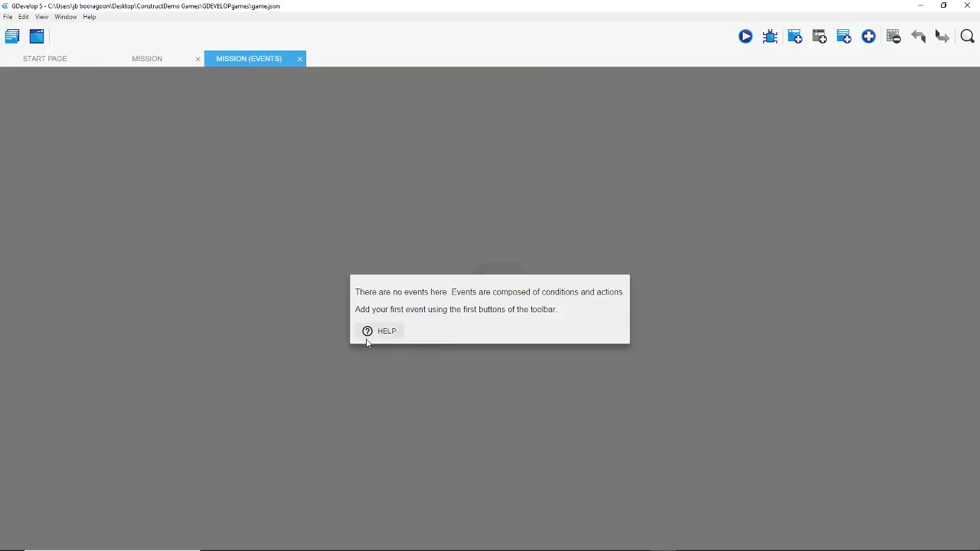
left_click(796, 38)
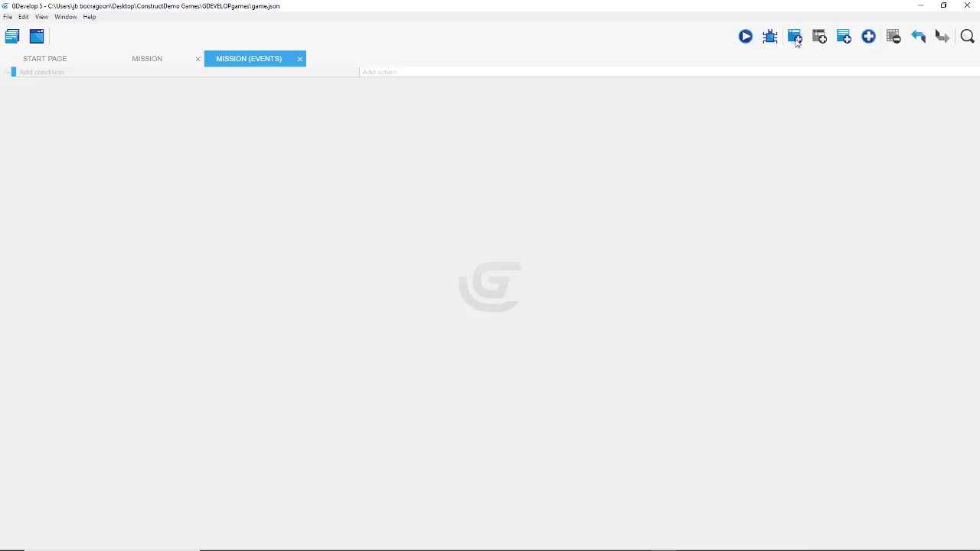
left_click(43, 72)
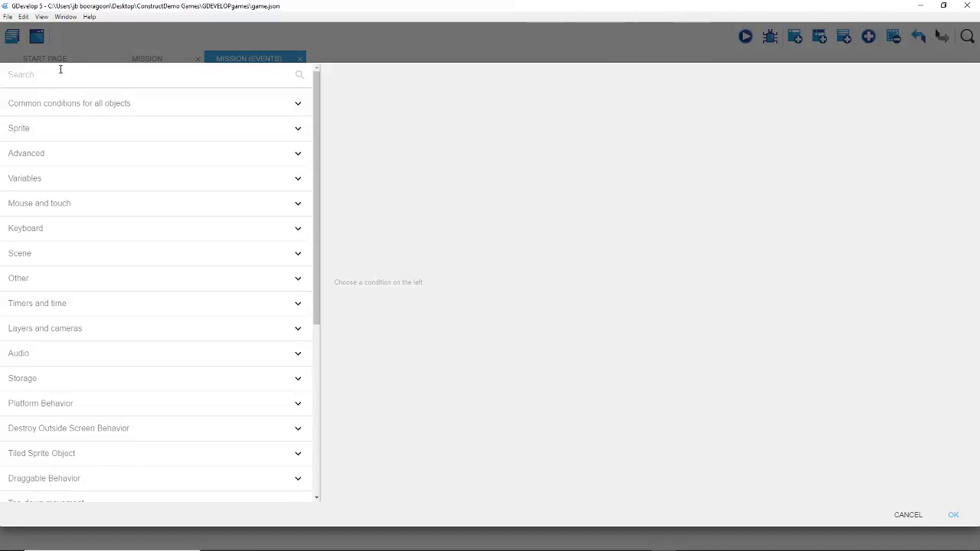
left_click(121, 104)
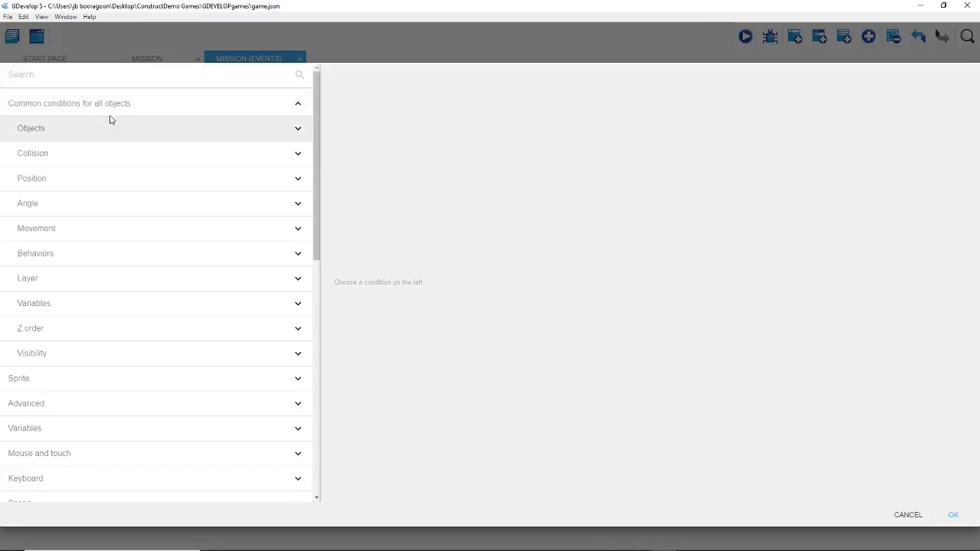
left_click(112, 107)
scroll(81, 311, "down", 1)
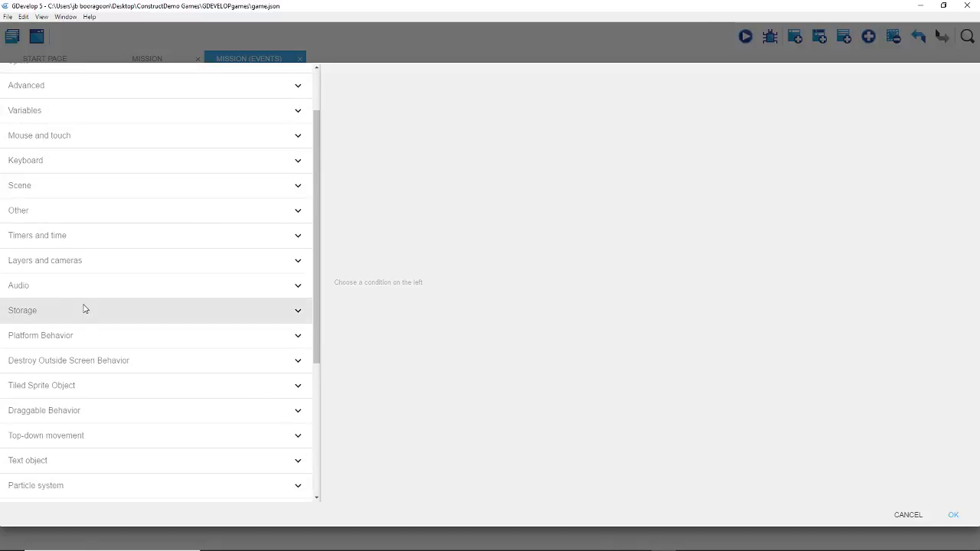
left_click(64, 212)
left_click(60, 261)
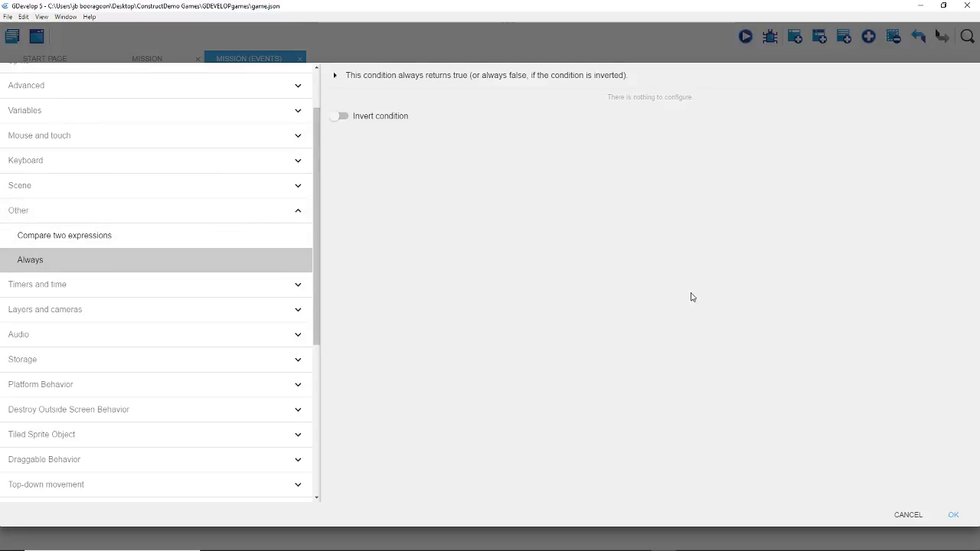
left_click(954, 515)
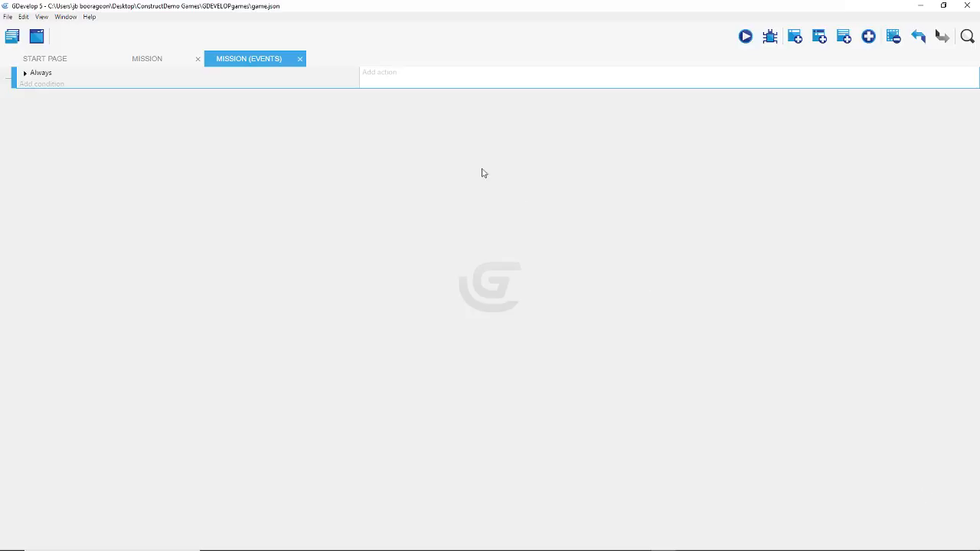
Step: Start a Rotate toward position action in the Always event with Turret1 as its object
left_click(381, 74)
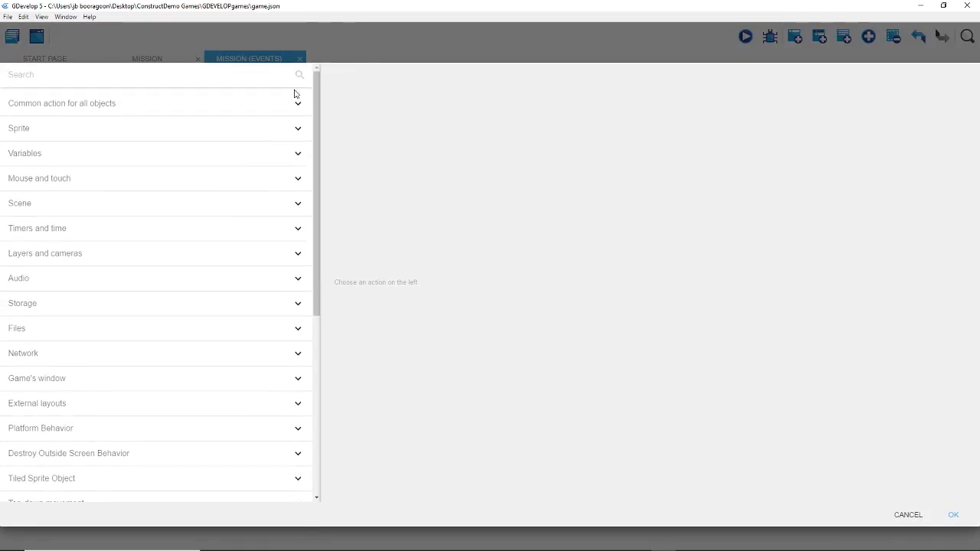
left_click(214, 103)
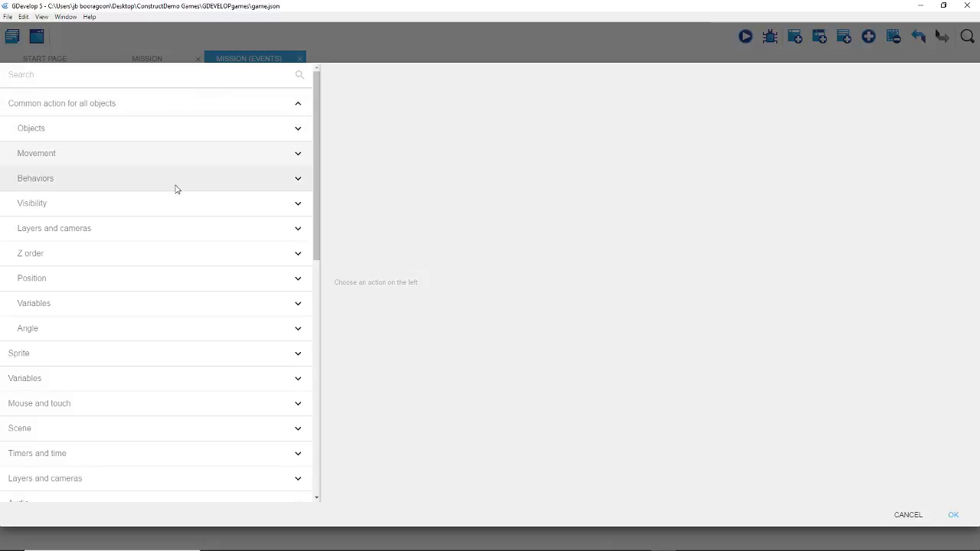
left_click(143, 329)
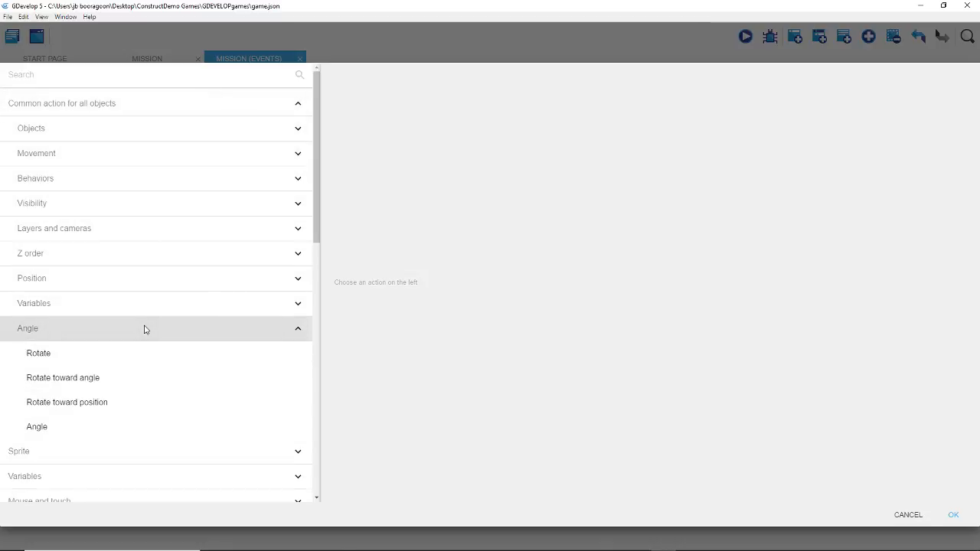
left_click(105, 402)
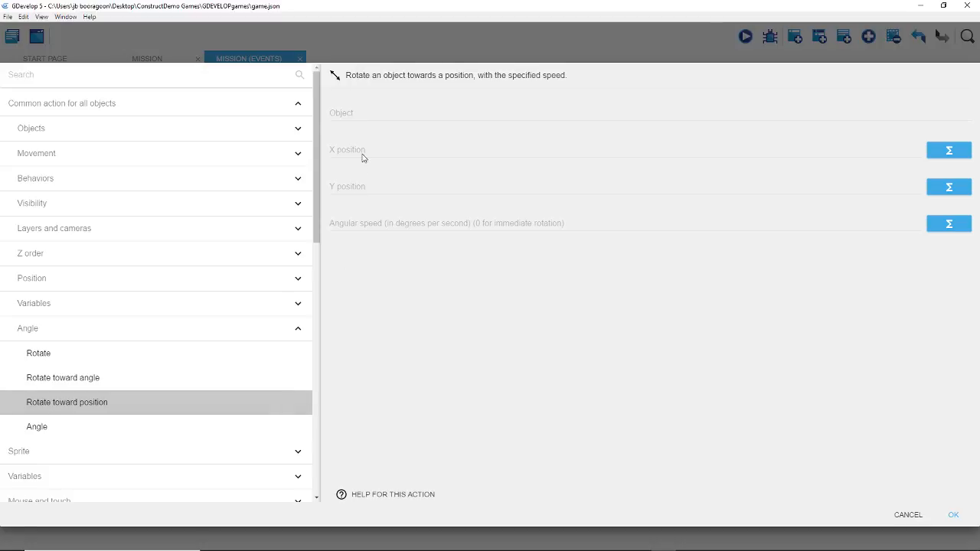
left_click(366, 117)
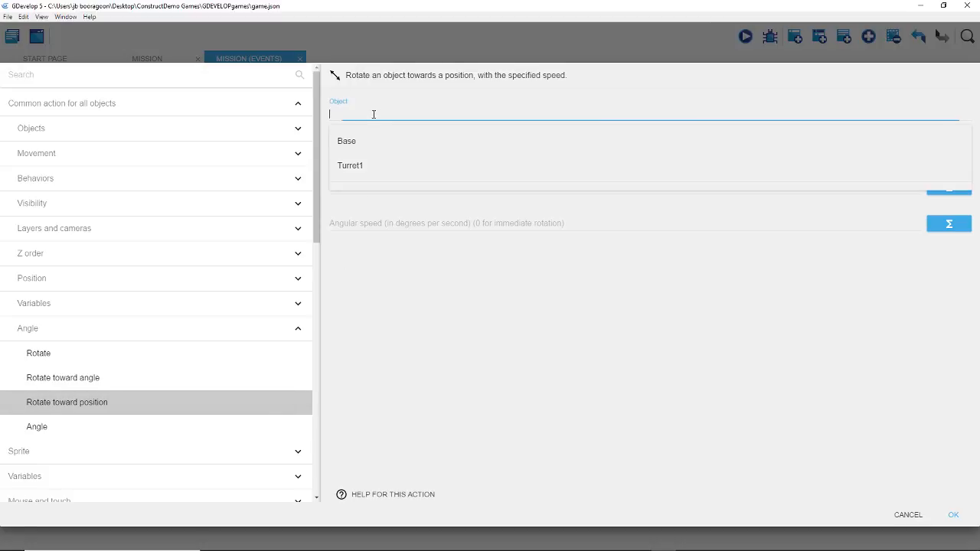
left_click(367, 165)
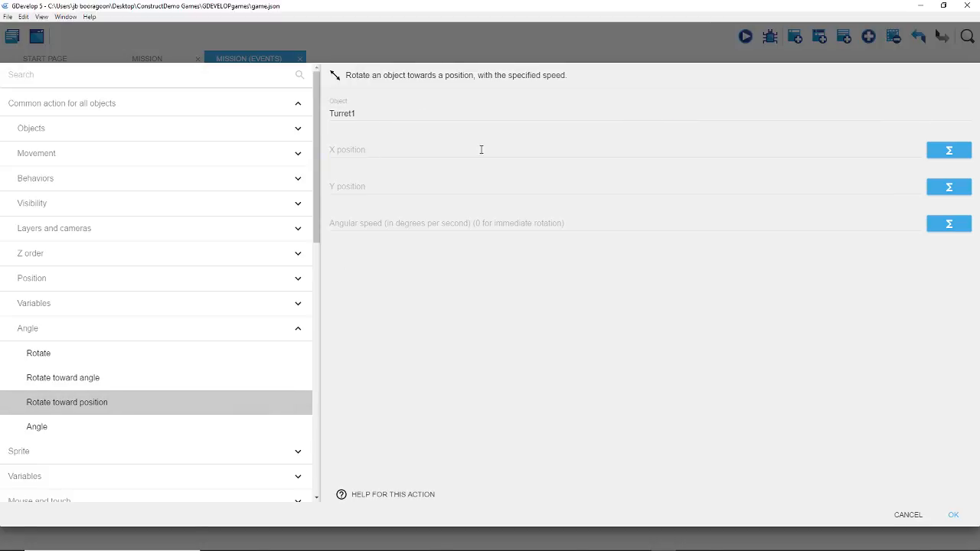
Step: Set the rotation target to X MouseX() and Y MouseY() with angular speed 0, confirm the action, and return to the Mission scene layout
left_click(407, 146)
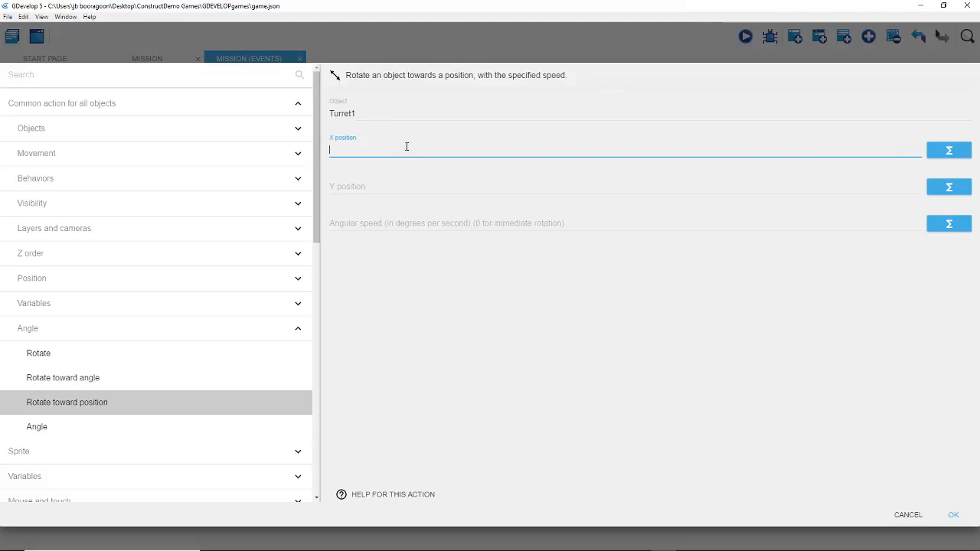
type("Mouse")
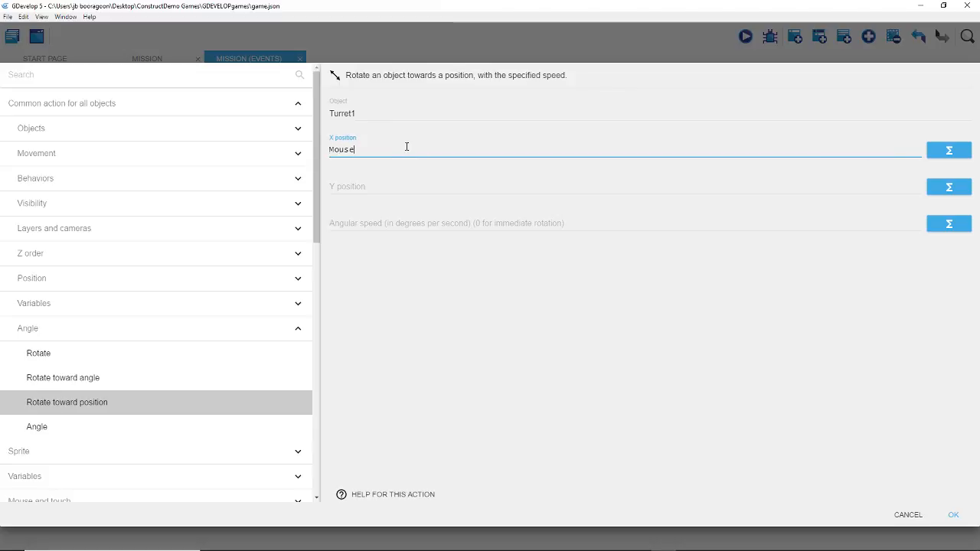
type("X")
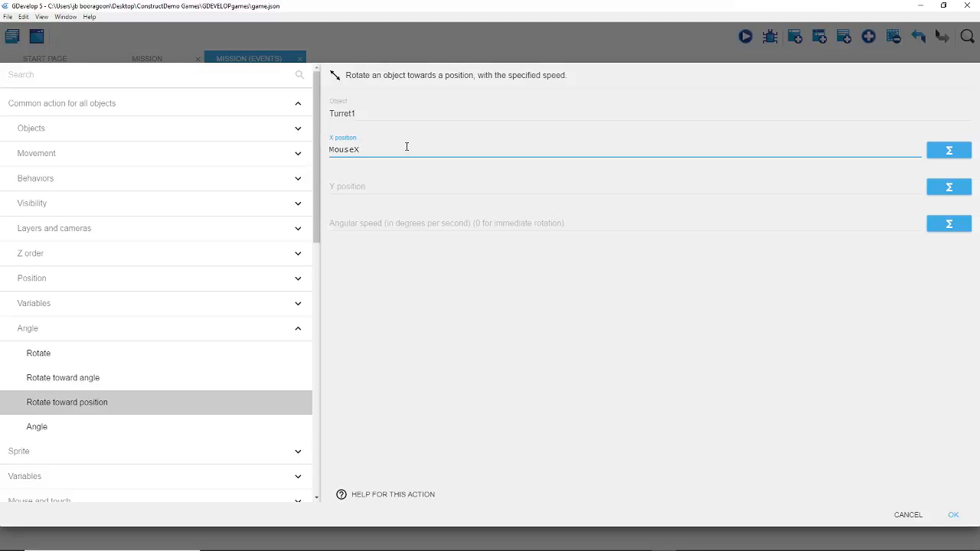
type("()")
left_click(373, 185)
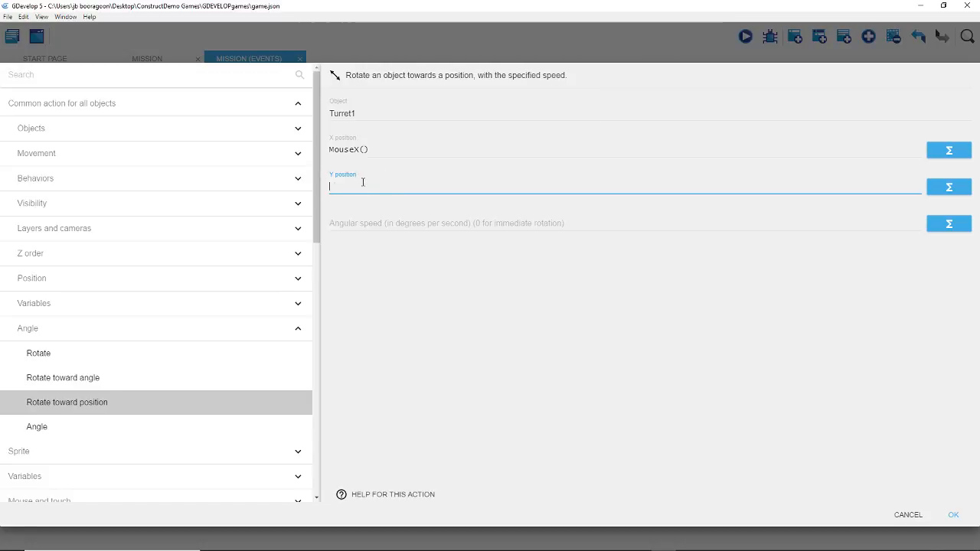
type("Mouse")
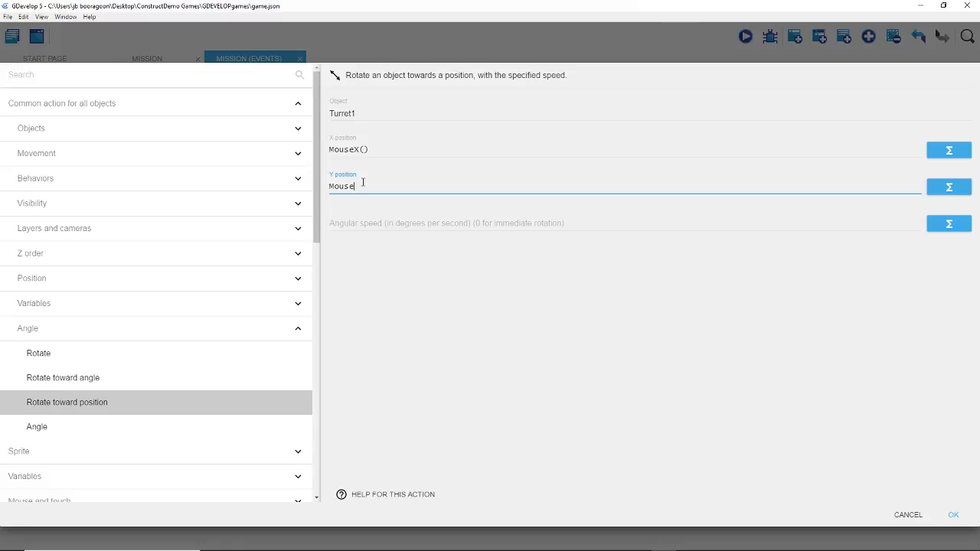
type("Y(")
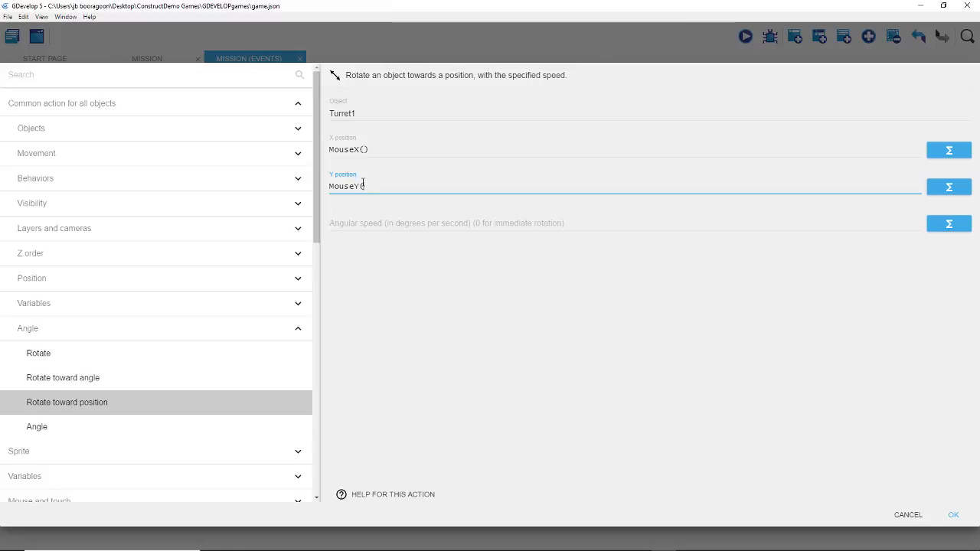
left_click(404, 222)
type("0")
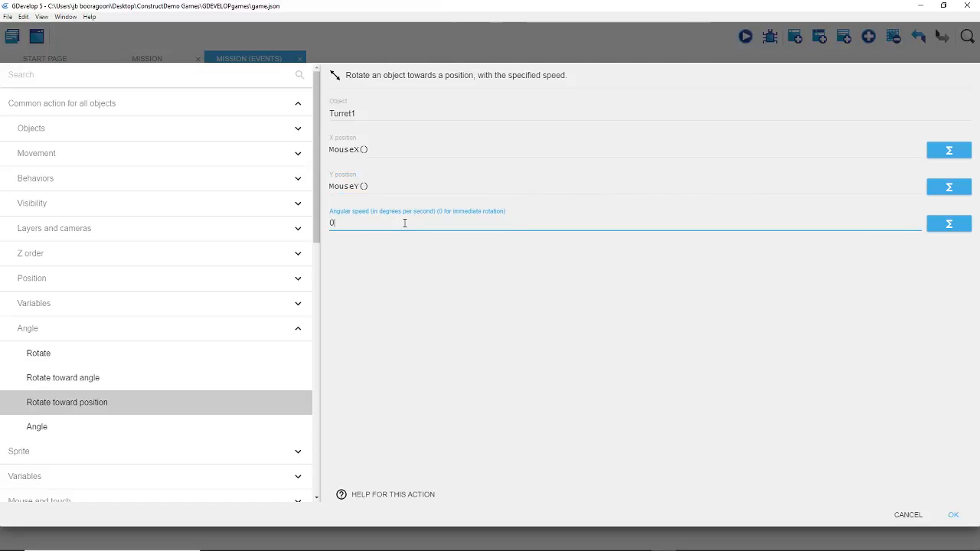
left_click(438, 368)
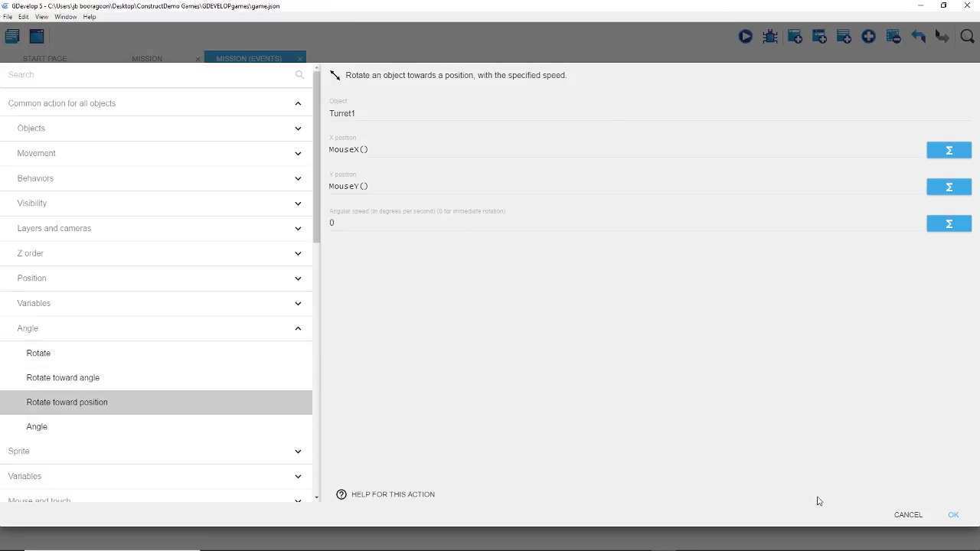
left_click(953, 515)
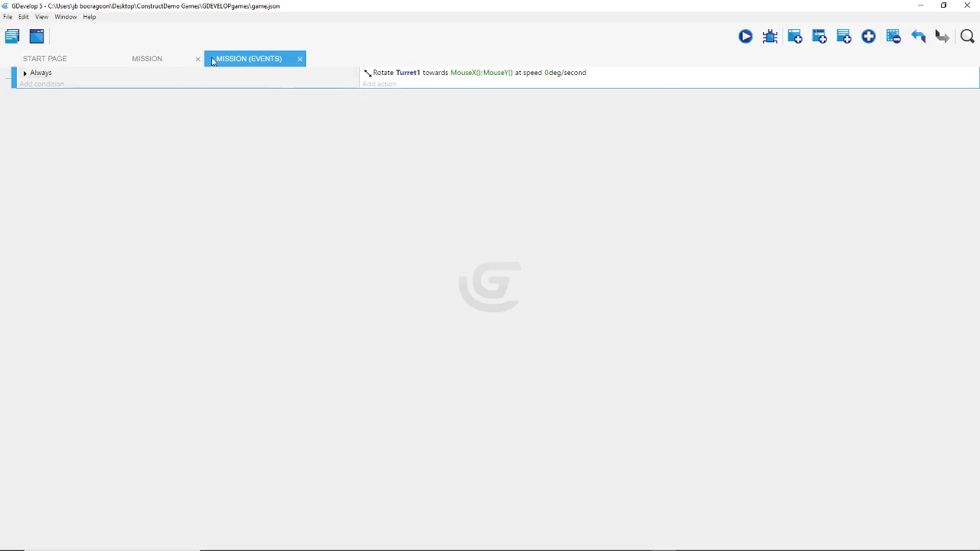
left_click(159, 58)
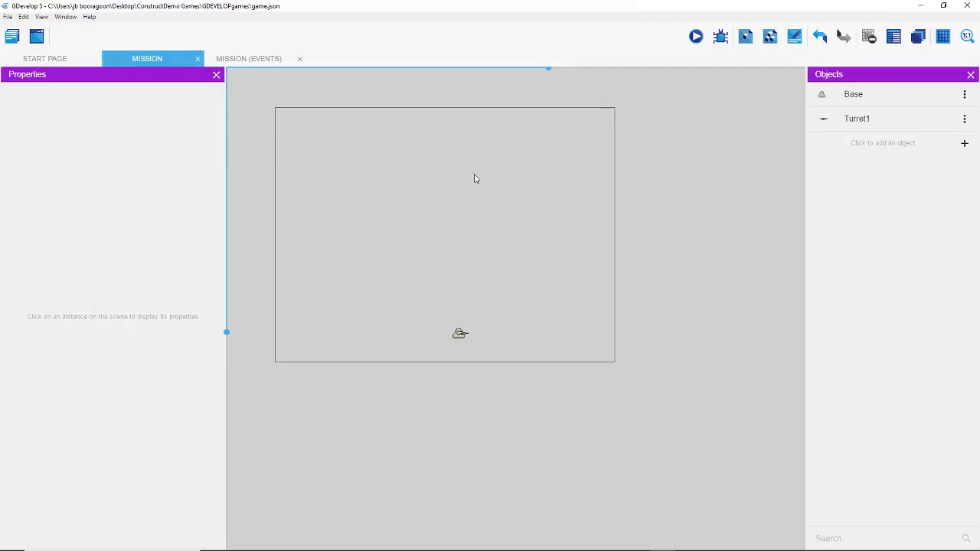
Step: Preview the Mission scene to test the turret's rotation, and check the Y position of the Base and Turret1 instances
left_click(696, 36)
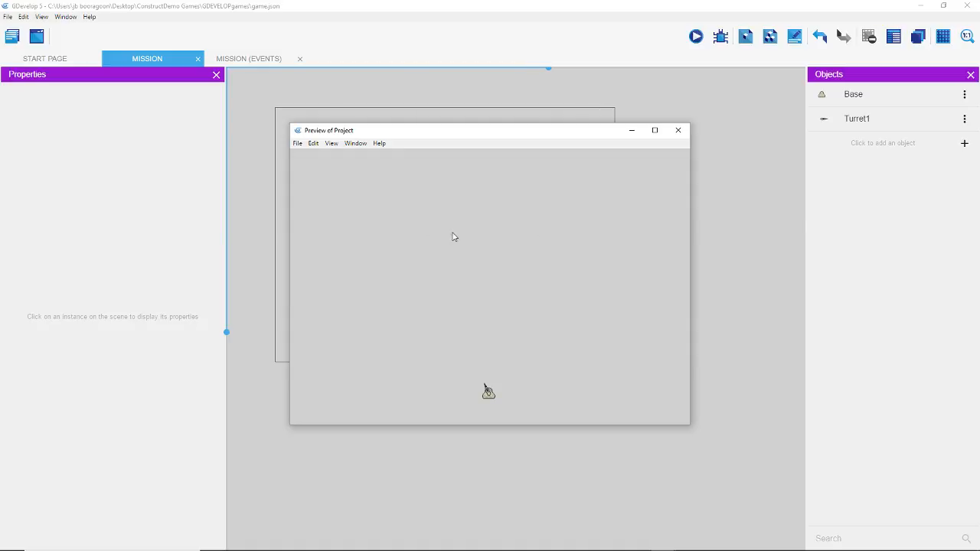
left_click(677, 130)
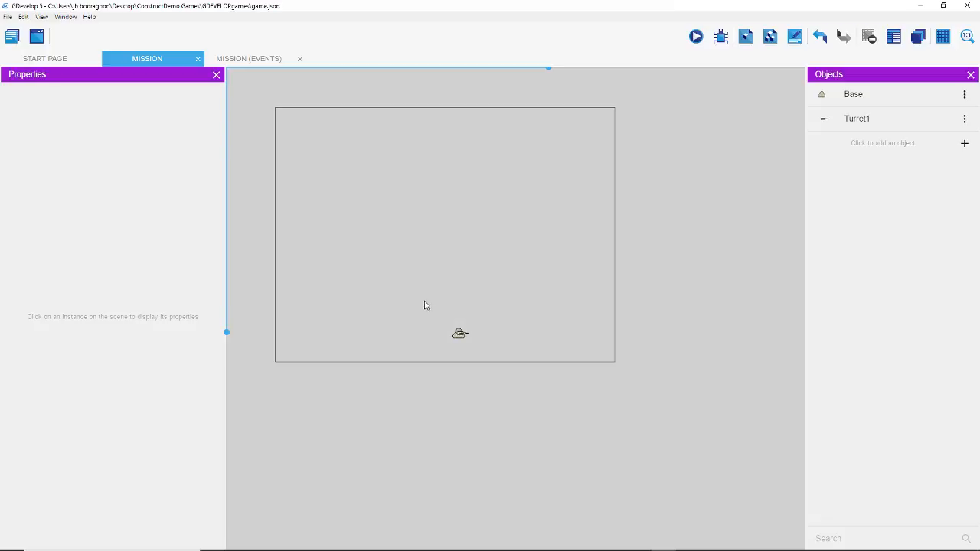
left_click_drag(427, 303, 504, 350)
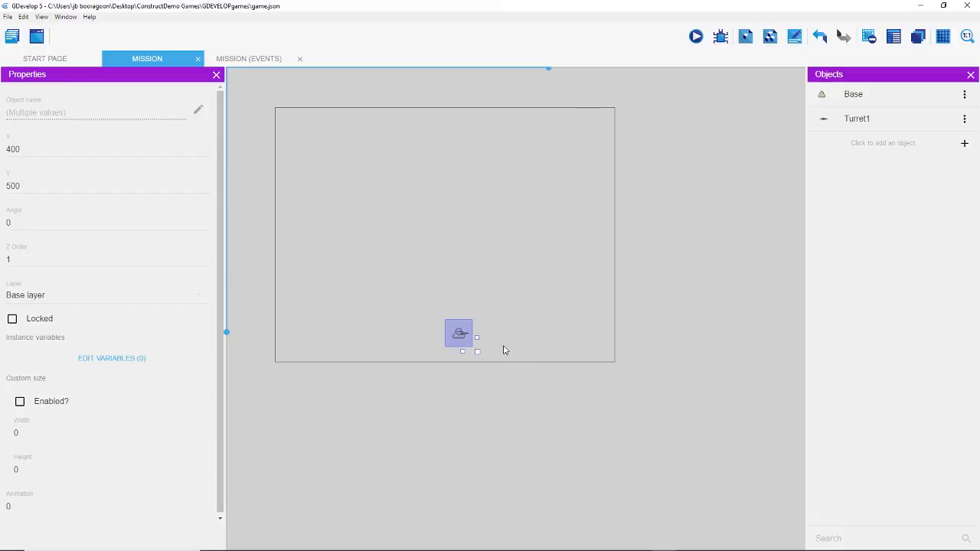
left_click(33, 187)
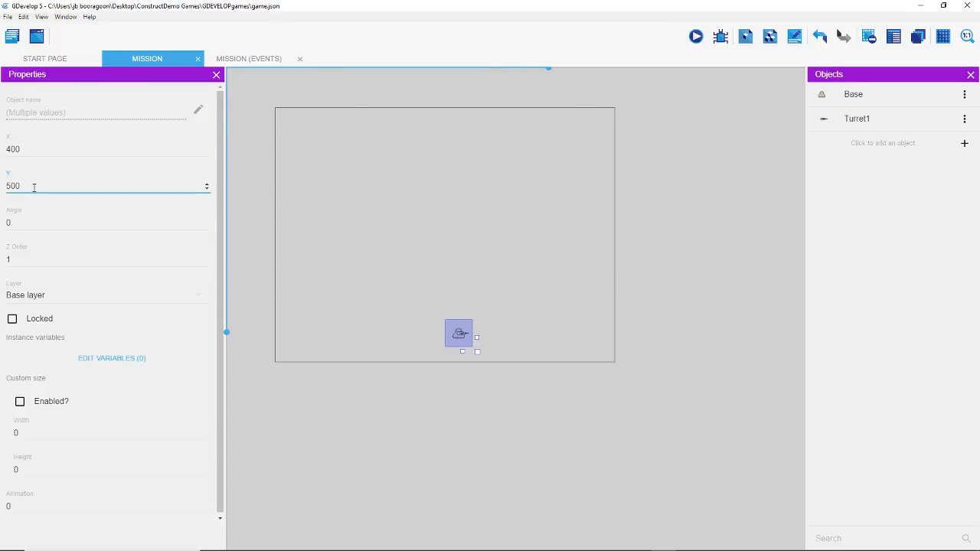
left_click_drag(32, 187, 4, 189)
left_click(430, 387)
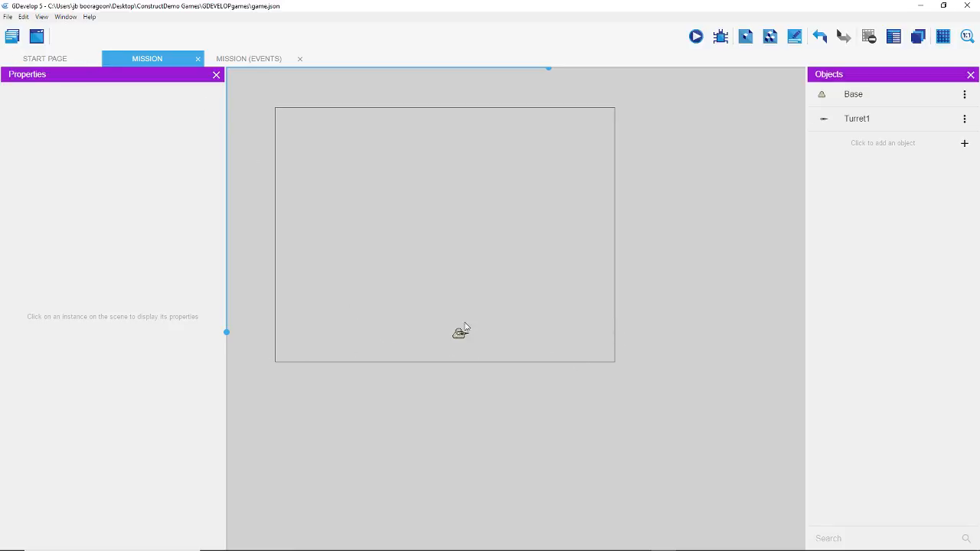
left_click_drag(438, 311, 494, 351)
left_click(532, 335)
Step: Add a comment reading "Base and Turret side to side movement" below the Always event in the Mission events
left_click(253, 59)
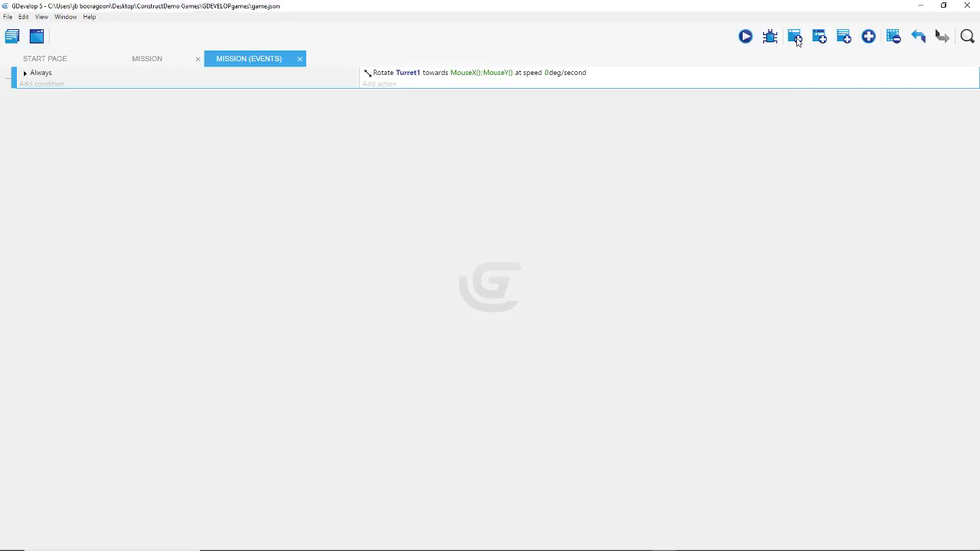
left_click(845, 40)
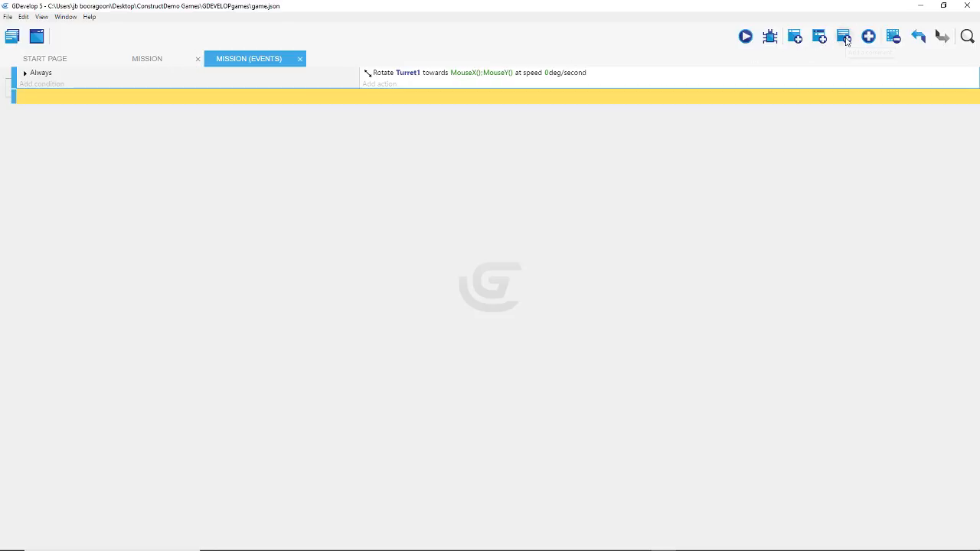
left_click(194, 103)
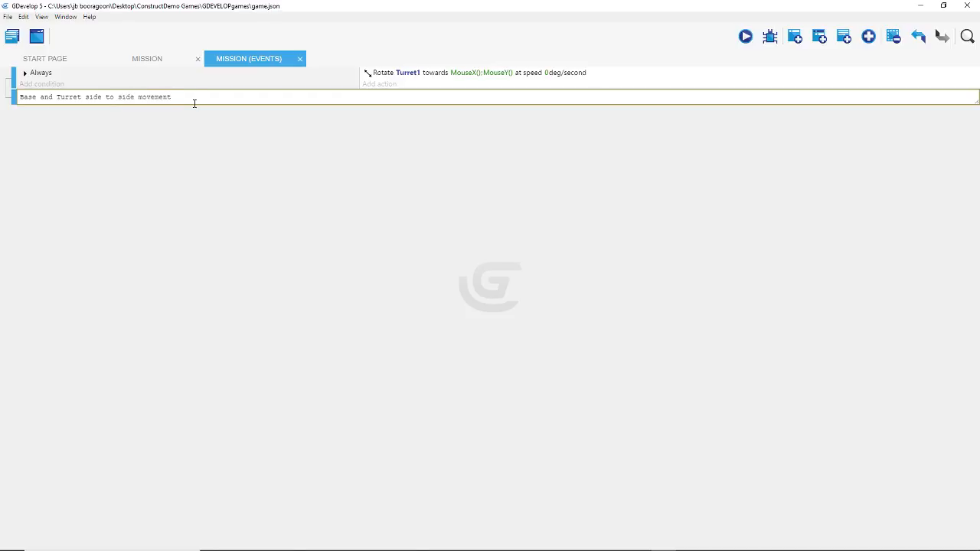
left_click(186, 147)
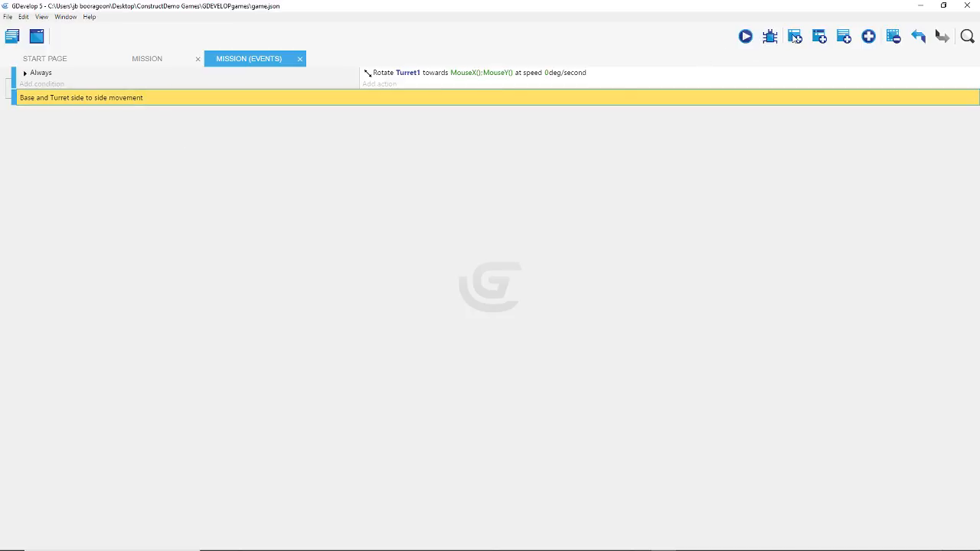
Step: Add a new event below the comment with a Key pressed condition for the a key
left_click(795, 37)
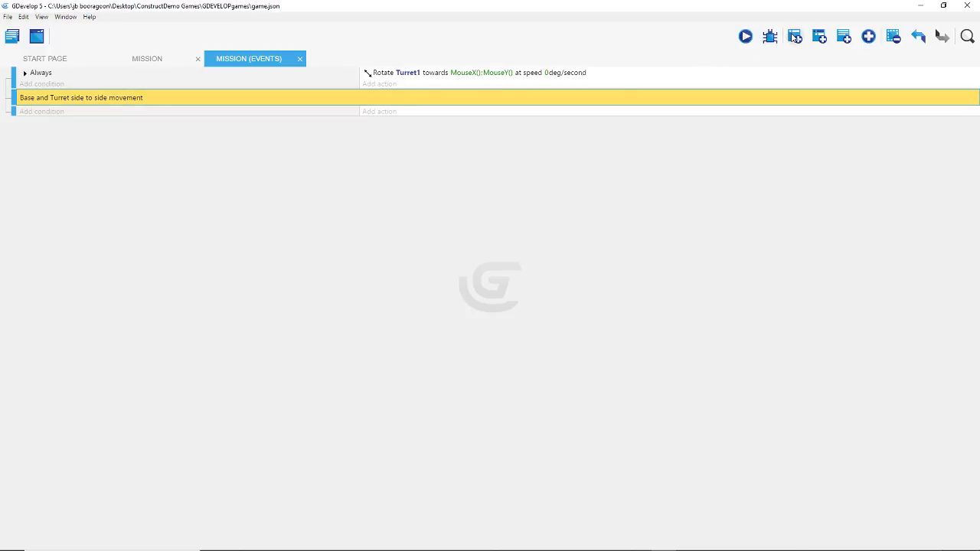
left_click(37, 112)
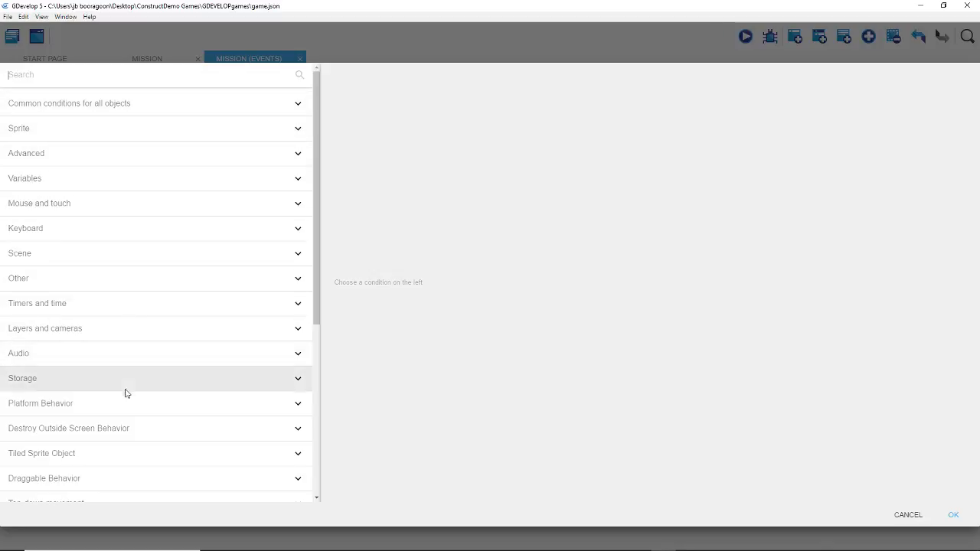
scroll(131, 414, "down", 5)
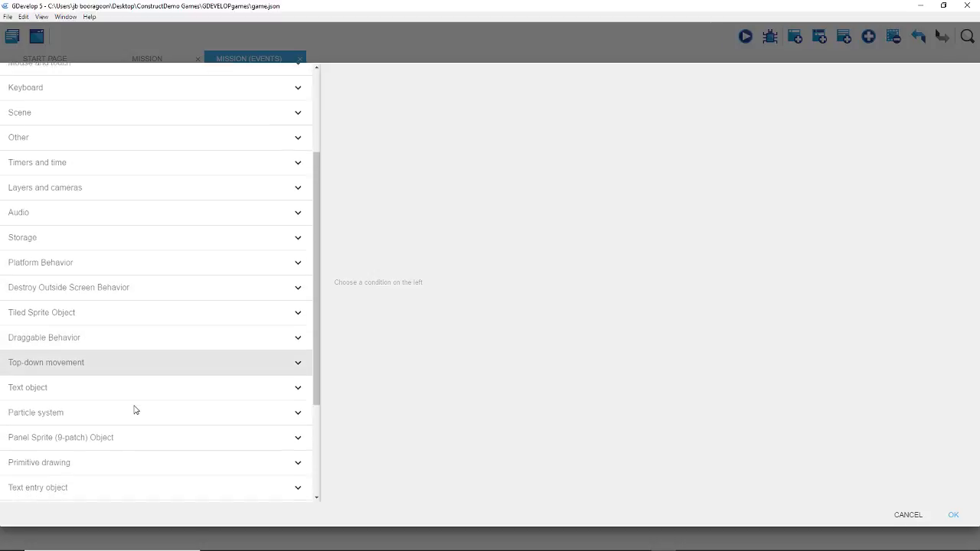
scroll(136, 406, "up", 3)
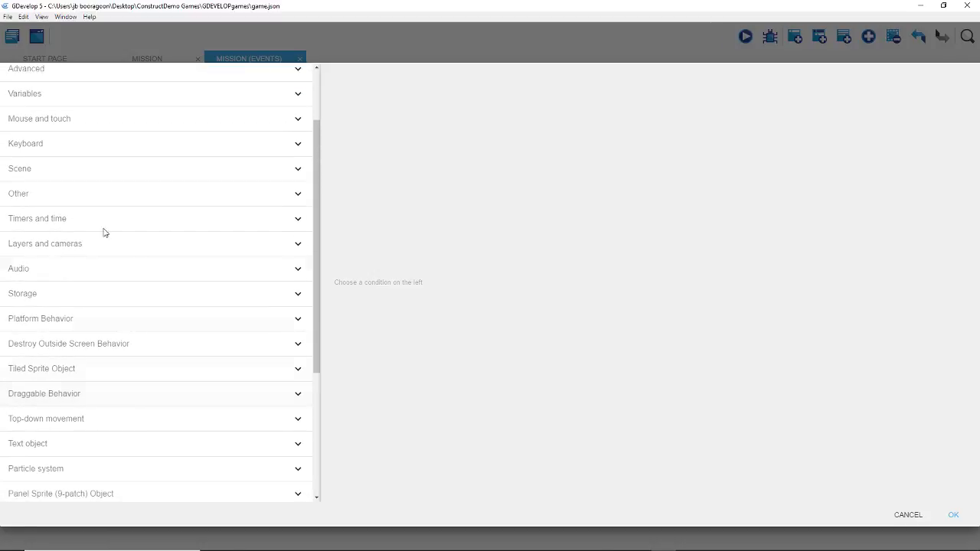
left_click(73, 143)
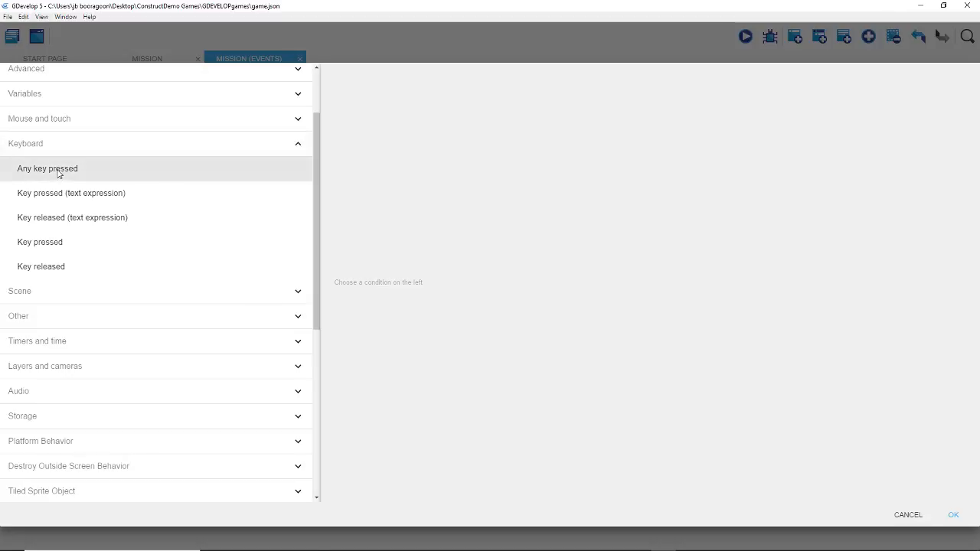
left_click(60, 241)
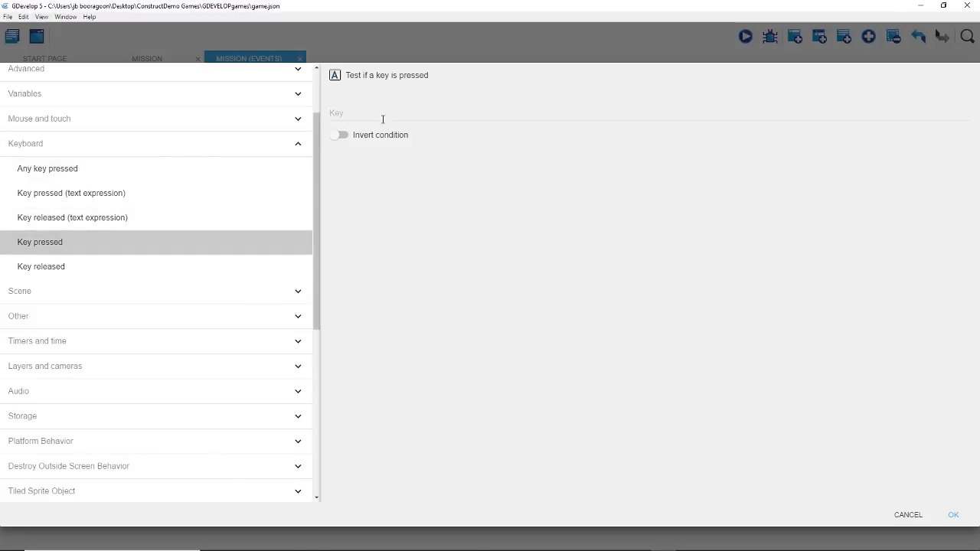
left_click(377, 113)
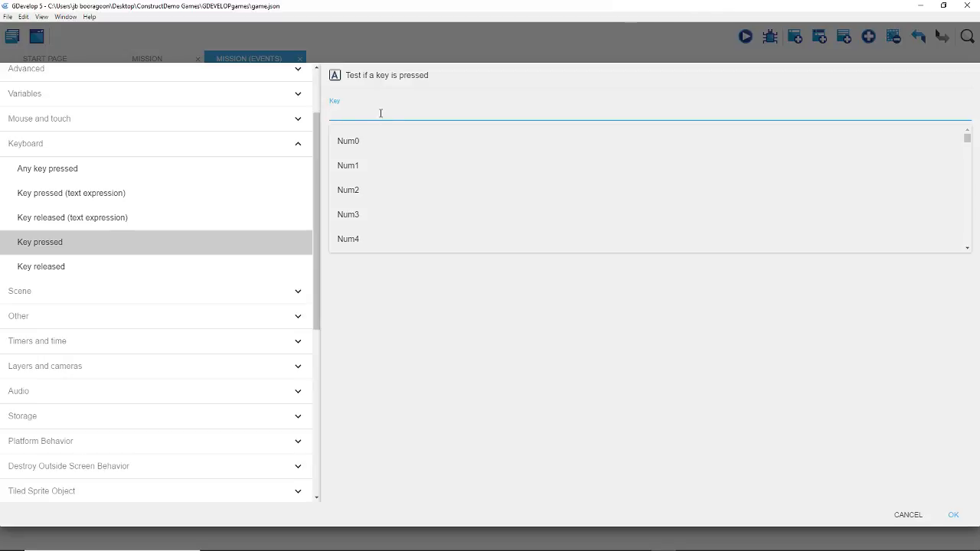
type("a")
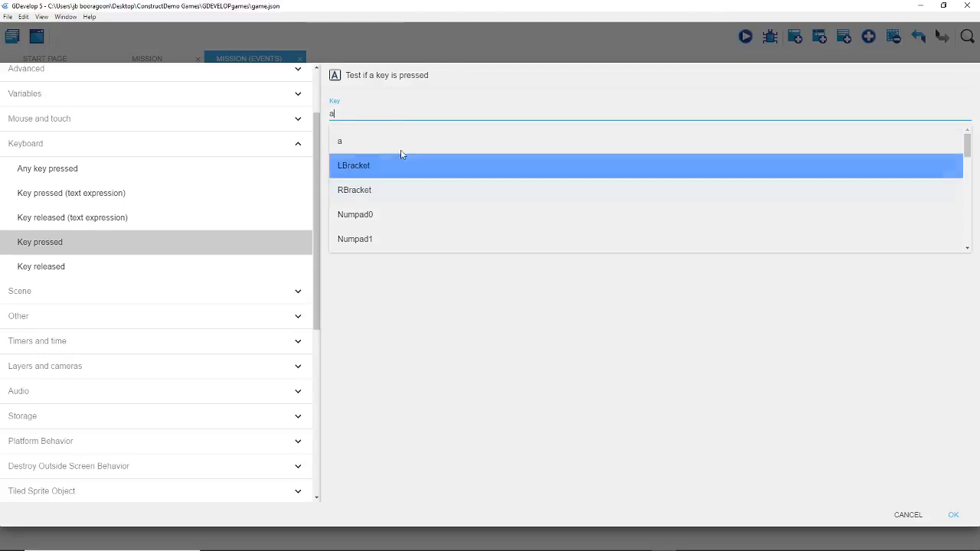
left_click(953, 516)
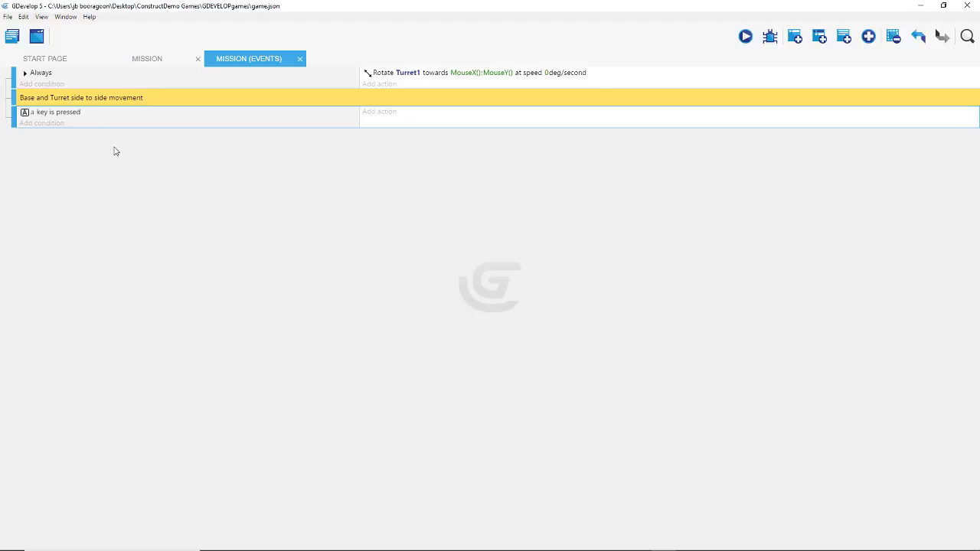
Step: Create a new Sprite object in the Mission scene and name it Bullet
left_click(191, 64)
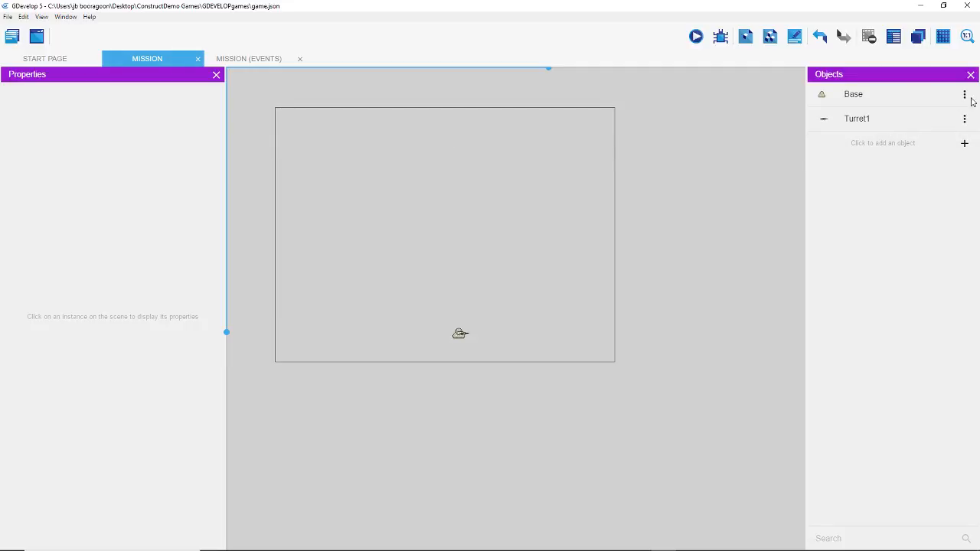
left_click(964, 144)
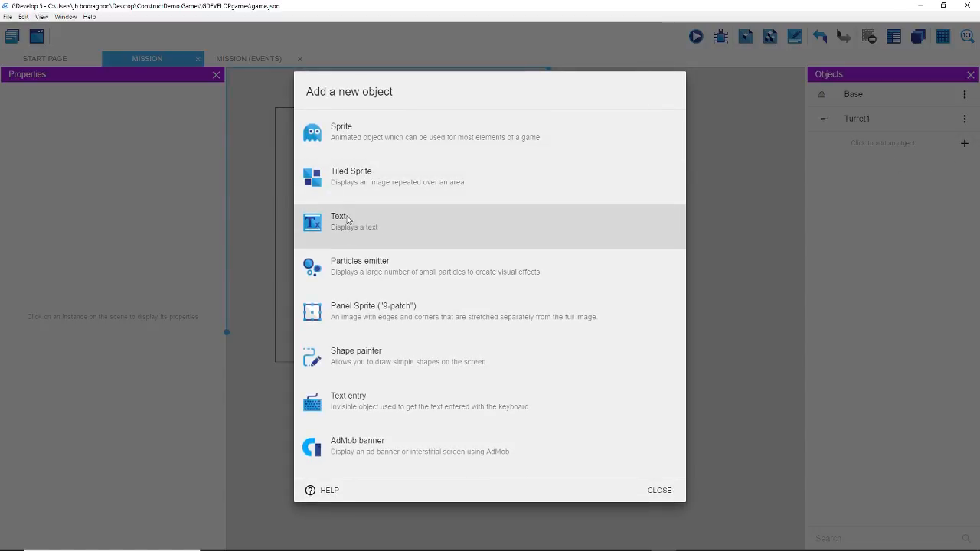
left_click(366, 134)
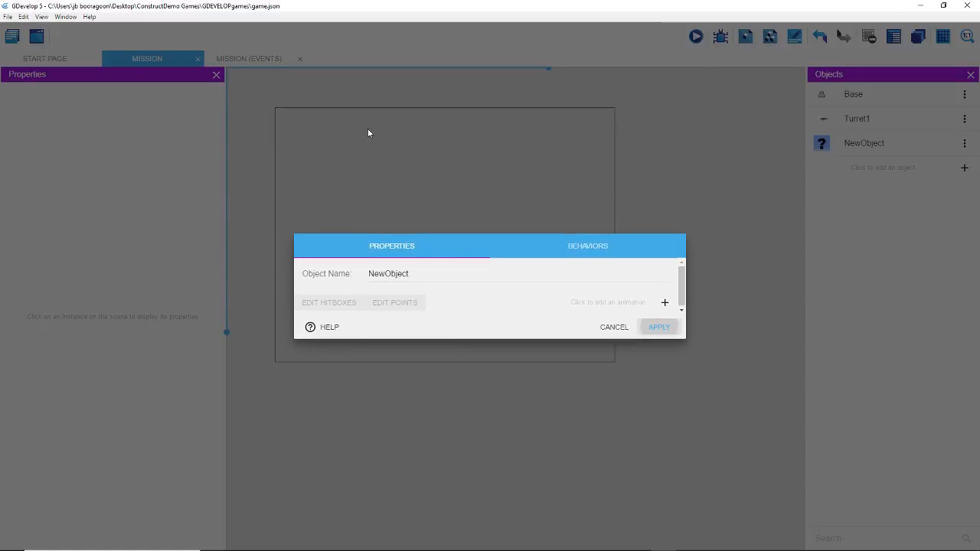
double_click(366, 274)
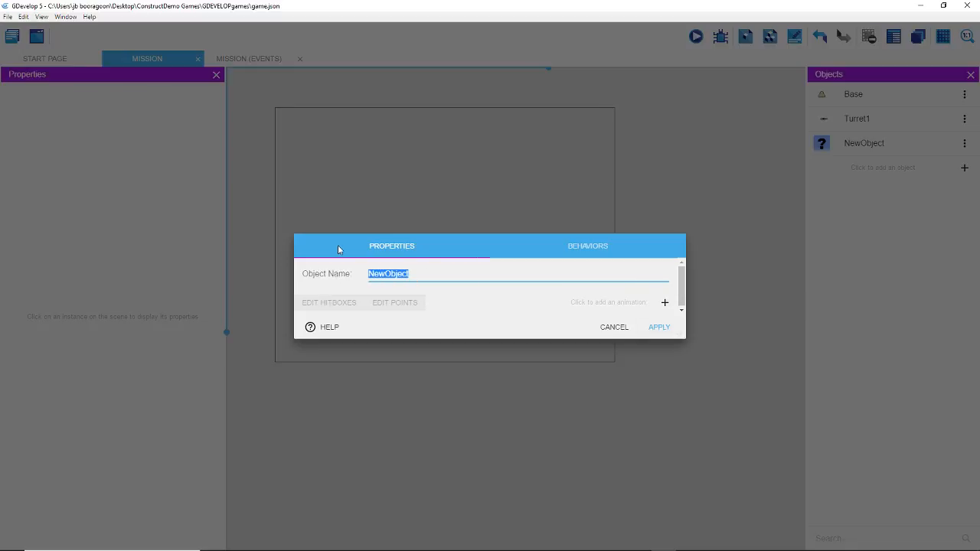
type("Bullet")
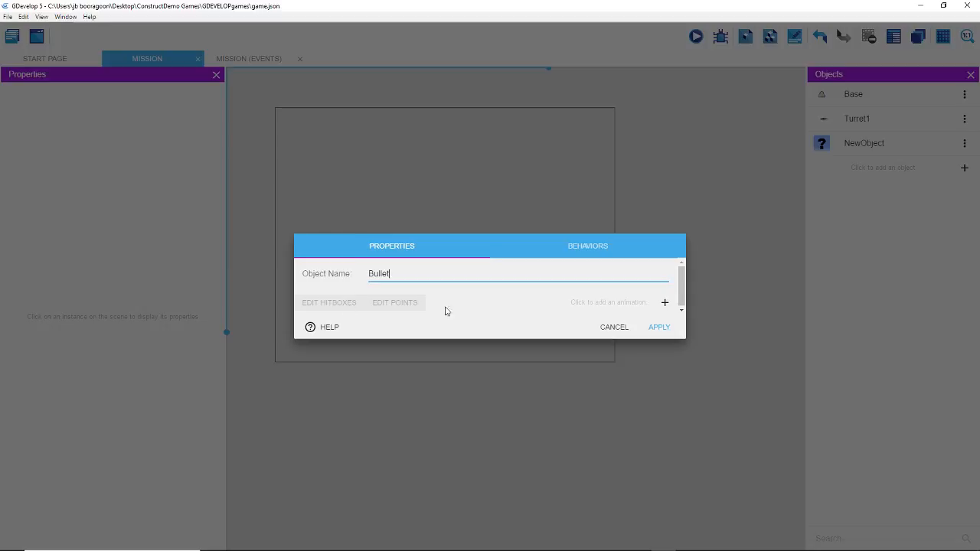
Step: Add an animation to the Bullet object using the image Bullet2.png and apply the changes
left_click(665, 303)
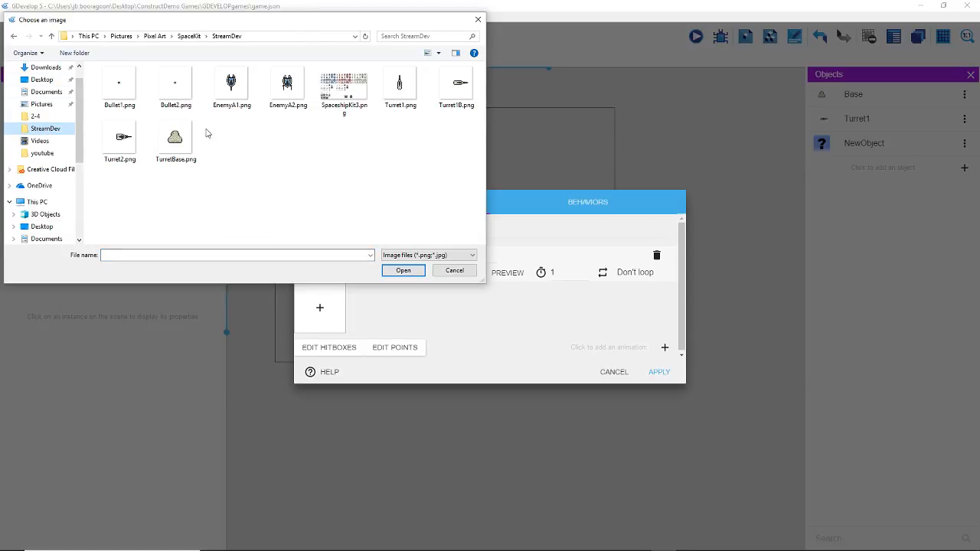
left_click(181, 86)
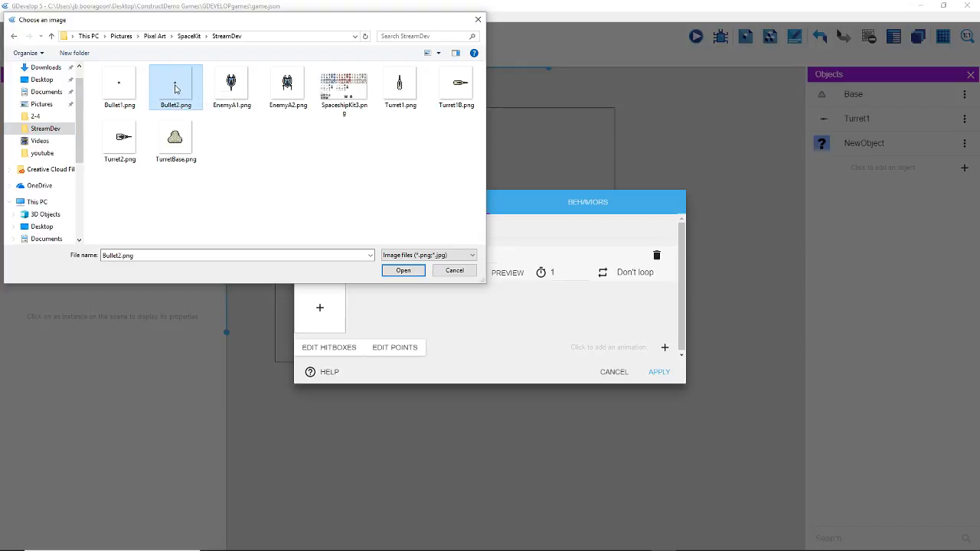
double_click(184, 86)
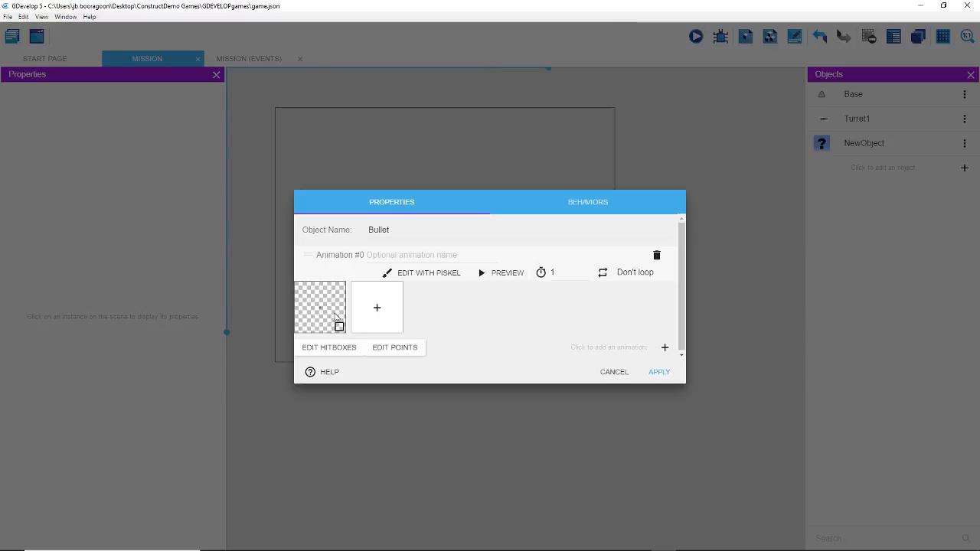
left_click(664, 373)
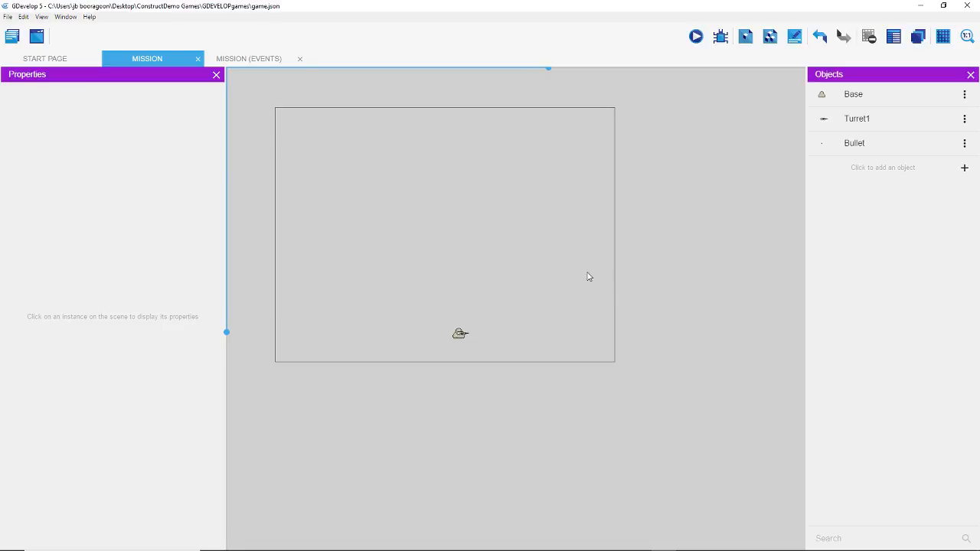
Step: Delete the a key pressed condition from the event below the comment in the Mission events
left_click(74, 61)
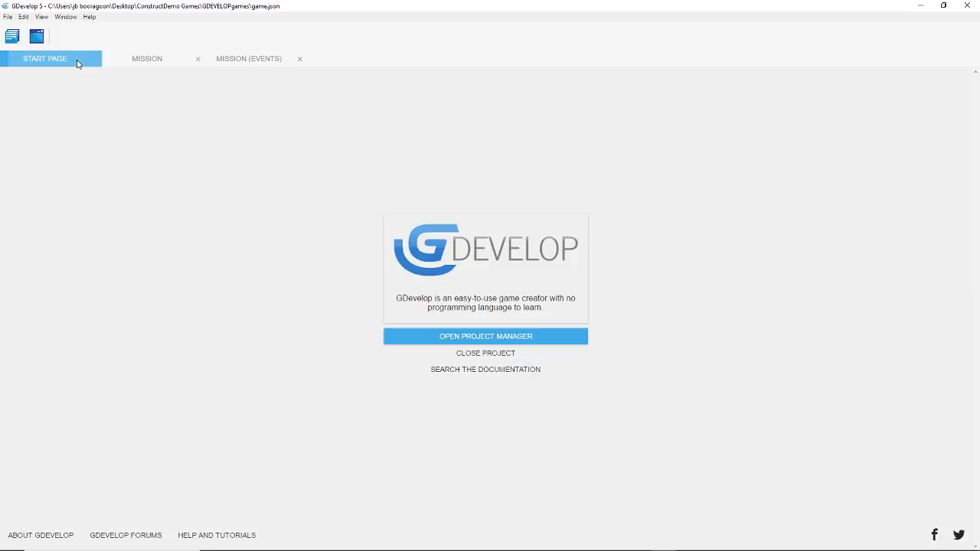
left_click(153, 61)
left_click(253, 68)
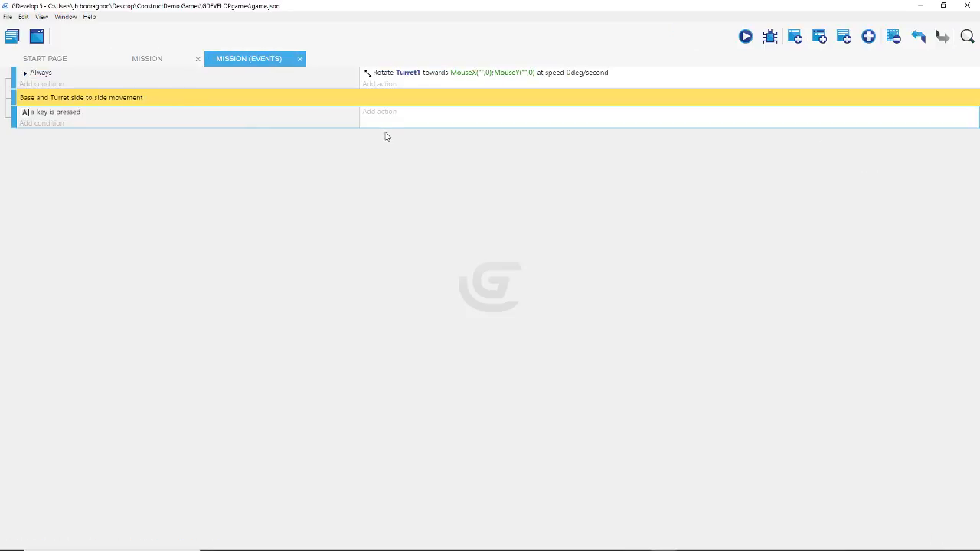
right_click(71, 115)
left_click(94, 133)
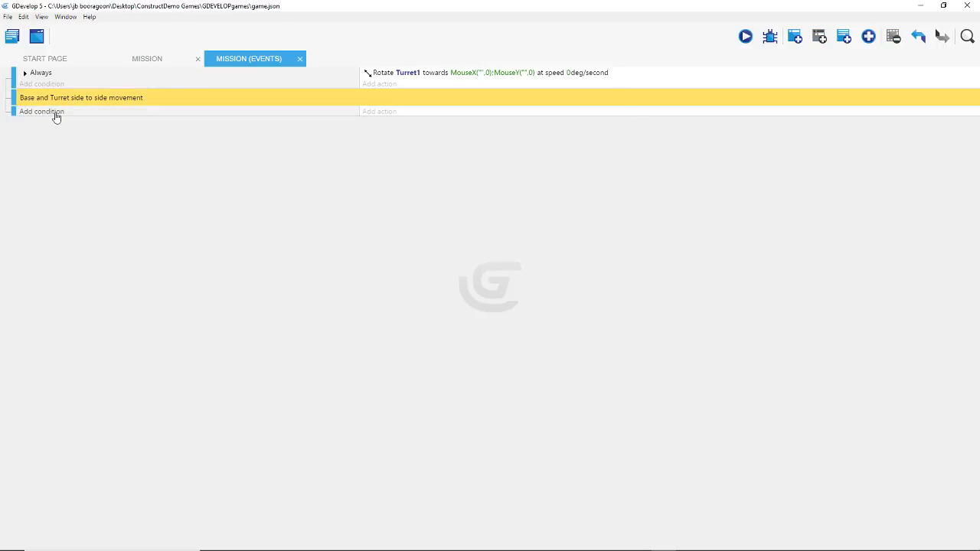
left_click(54, 113)
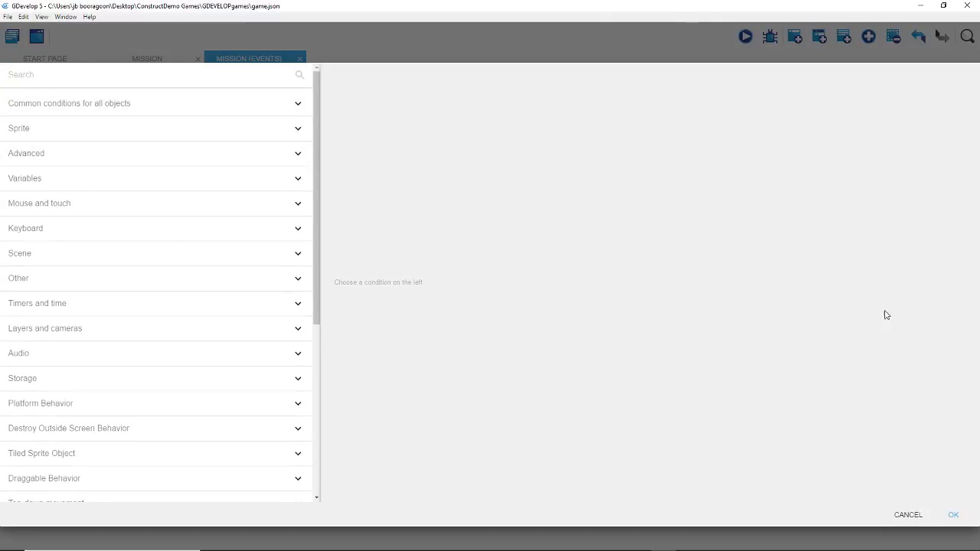
left_click(911, 514)
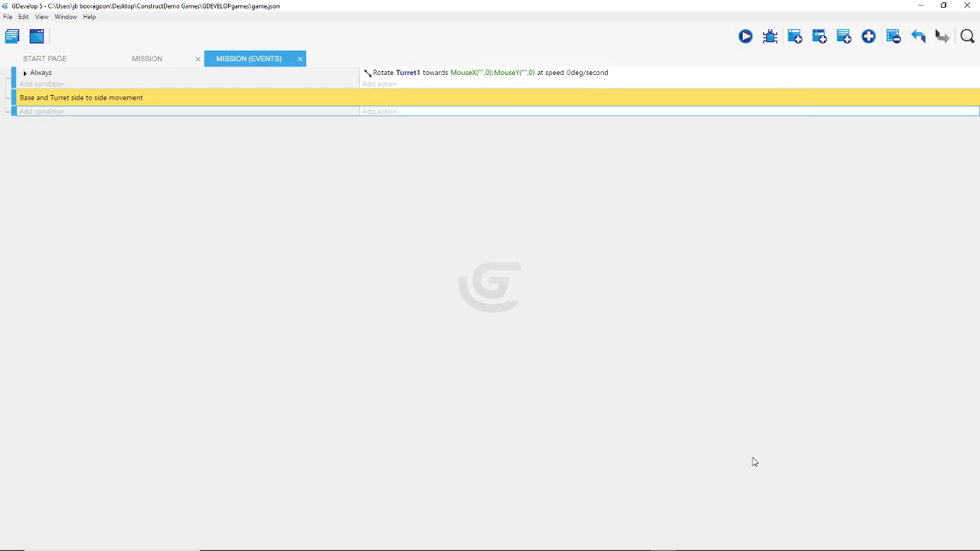
left_click(148, 65)
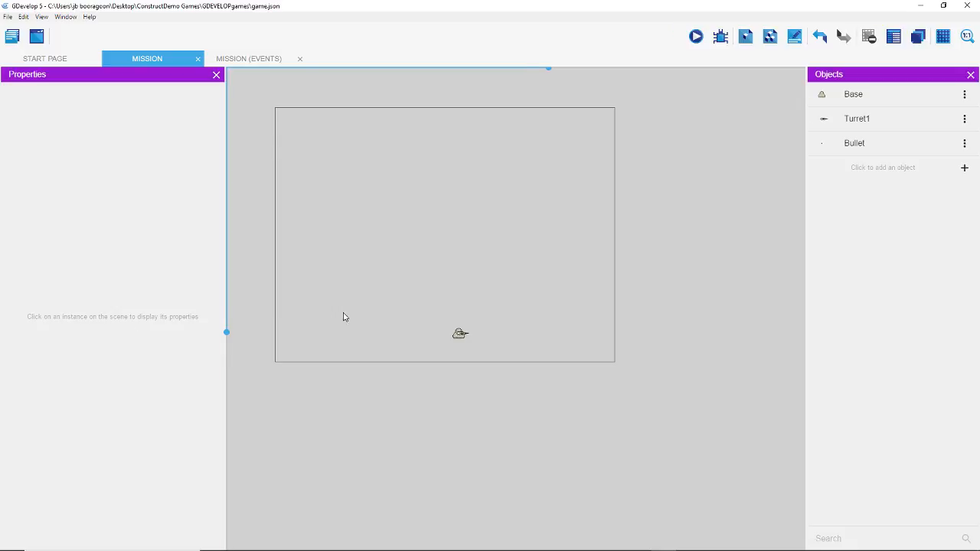
left_click(39, 60)
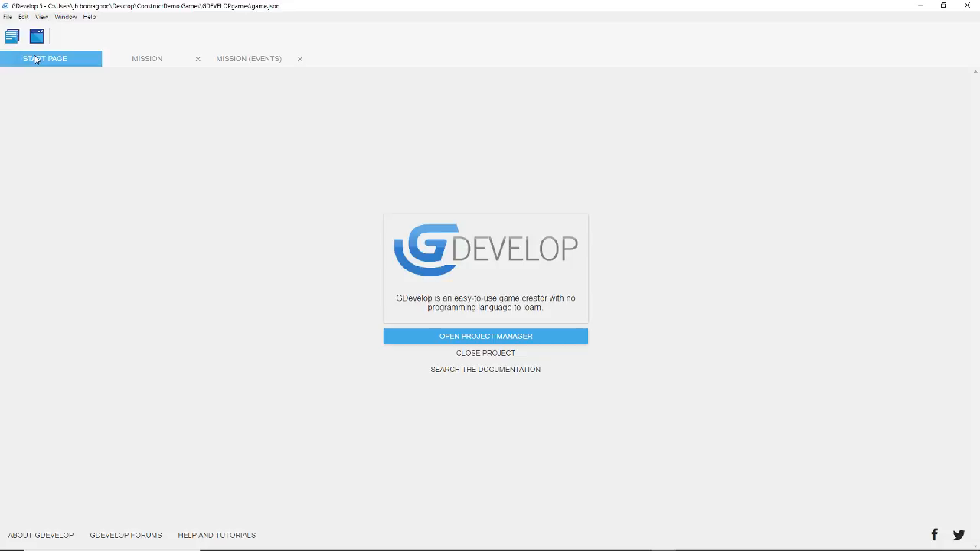
left_click(150, 61)
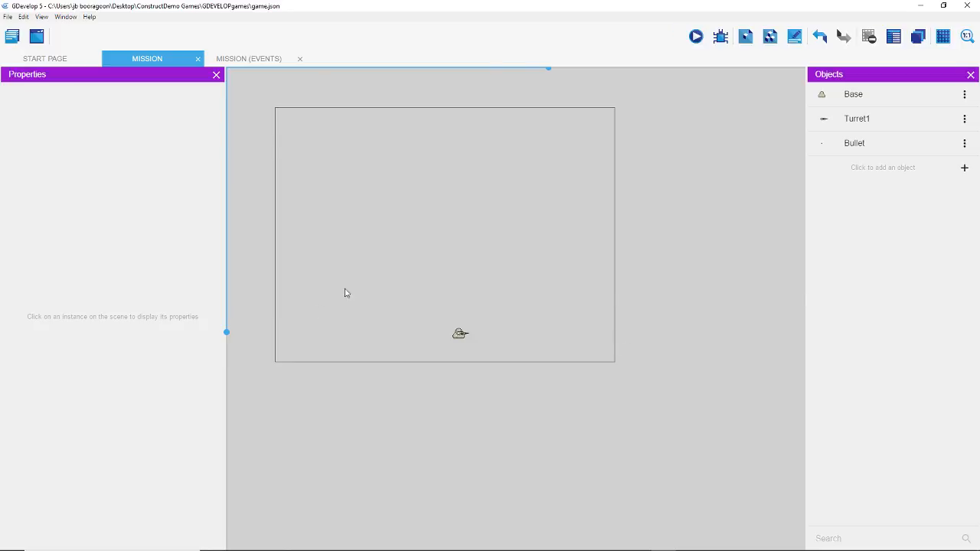
Step: Add a condition to the empty event below the comment in the Mission events: X position of Base greater than 25
left_click(33, 59)
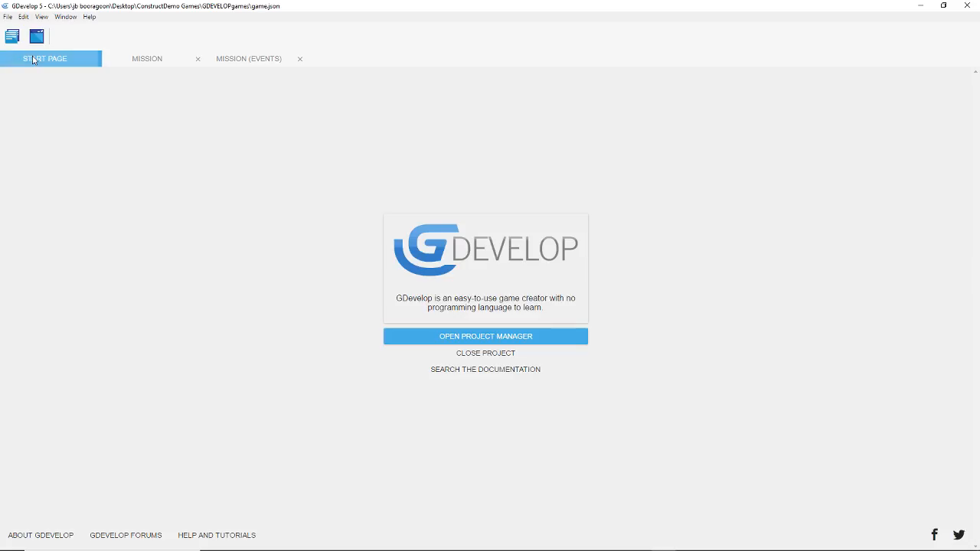
left_click(155, 65)
left_click(251, 60)
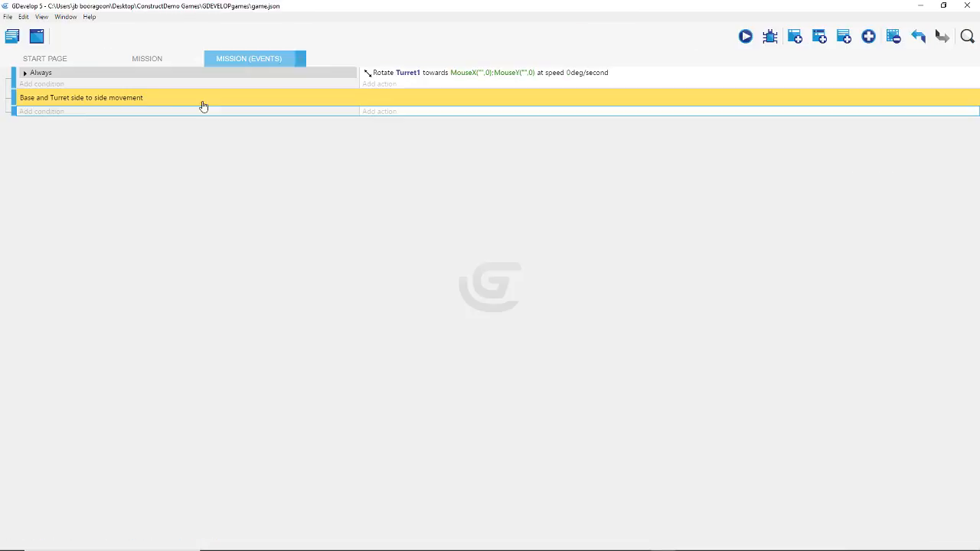
left_click(72, 113)
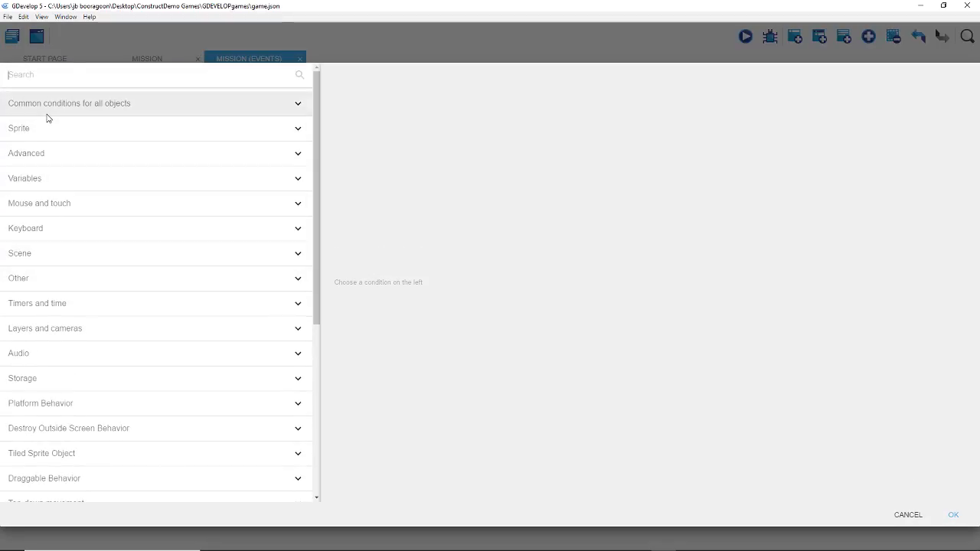
left_click(113, 107)
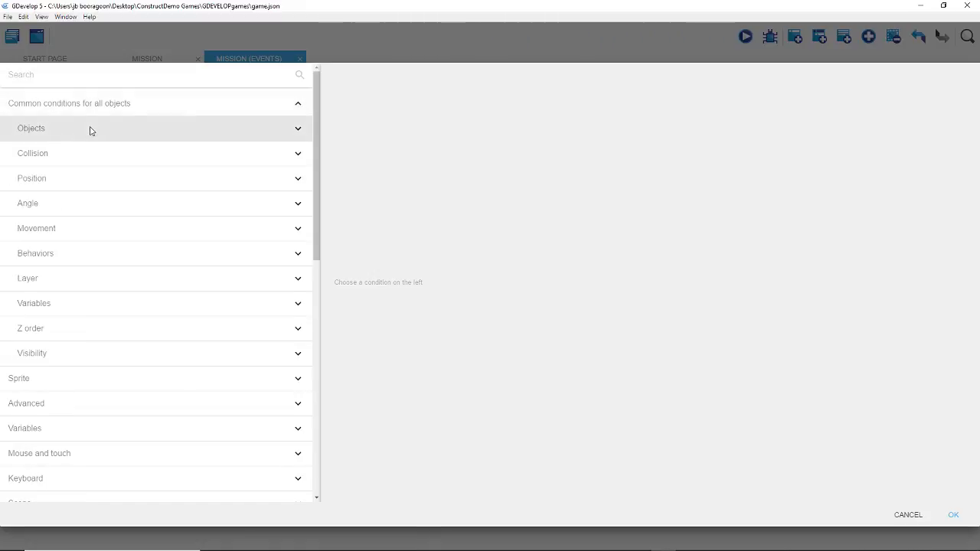
left_click(90, 128)
left_click(79, 131)
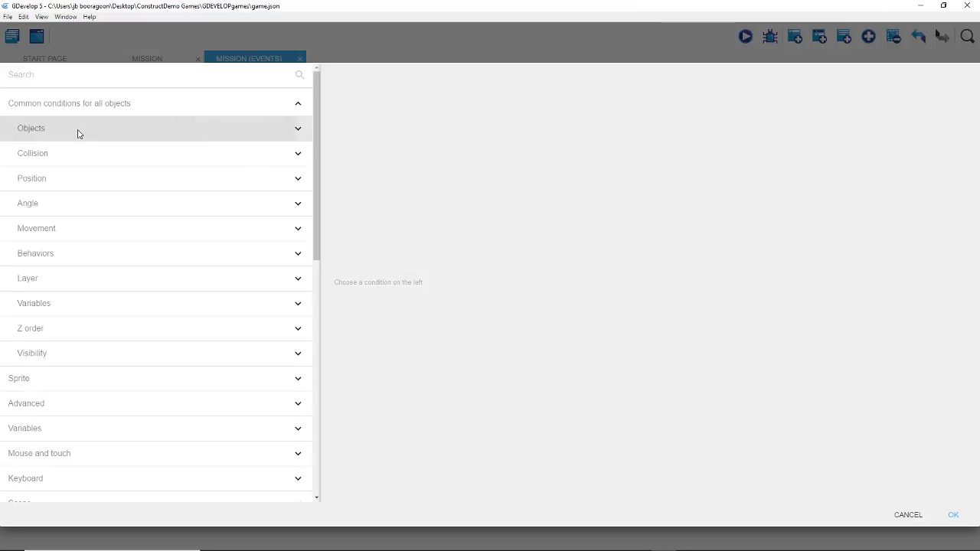
left_click(61, 186)
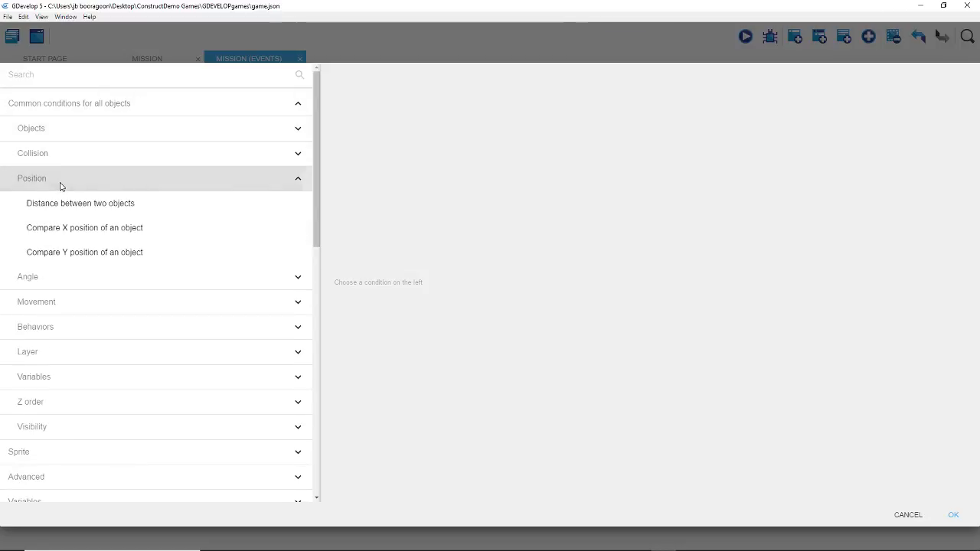
left_click(90, 230)
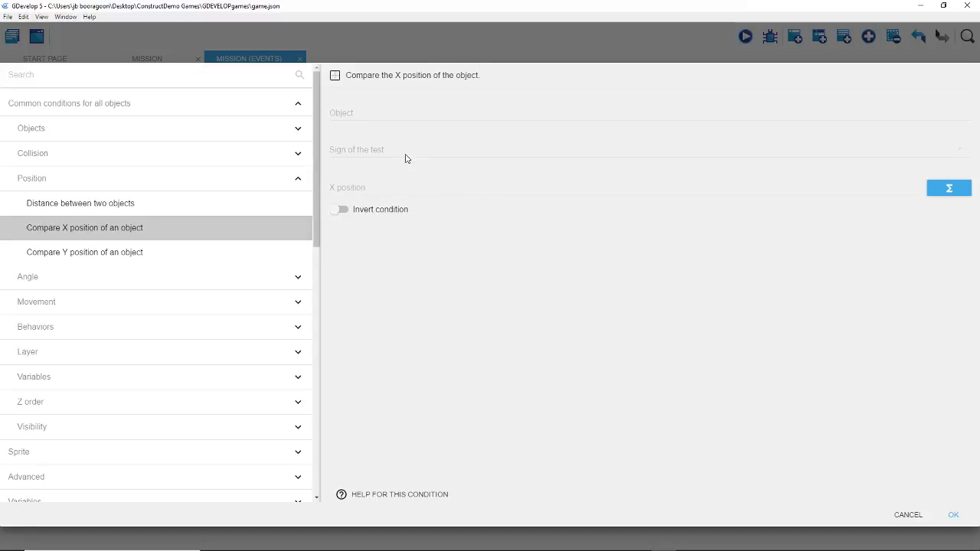
left_click(378, 117)
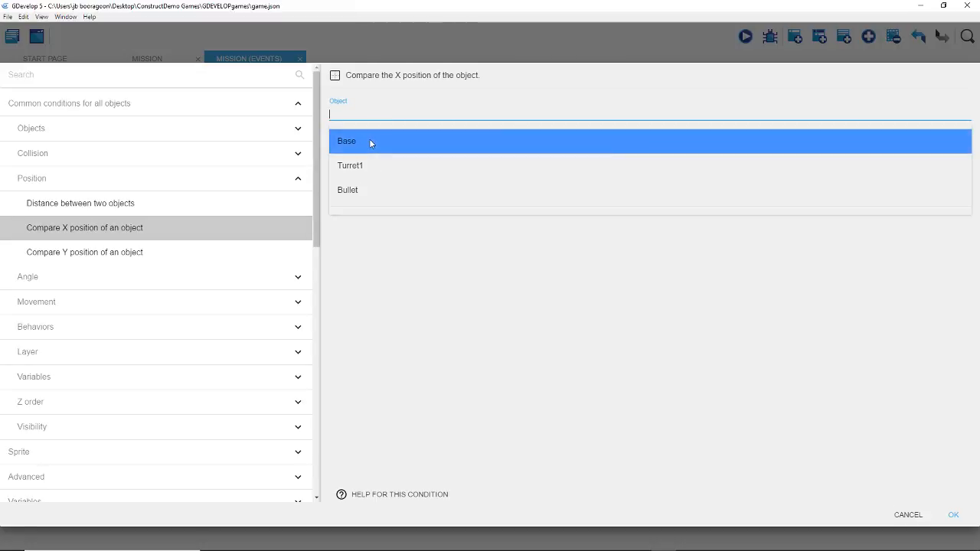
left_click(369, 138)
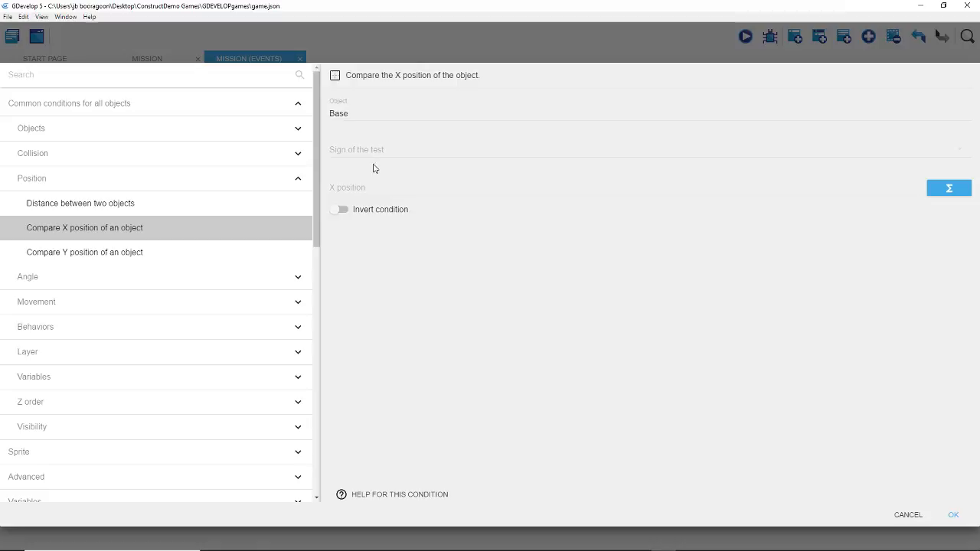
left_click(378, 149)
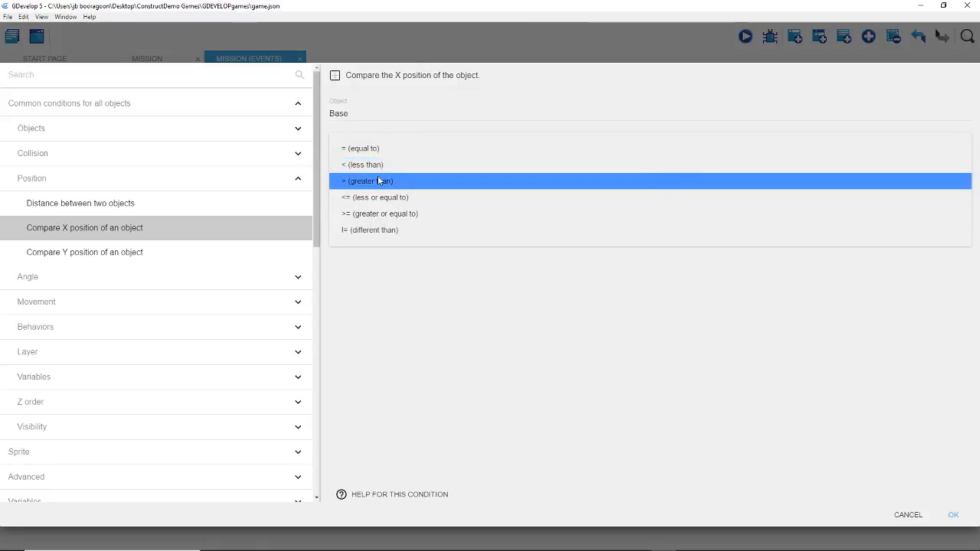
left_click(372, 182)
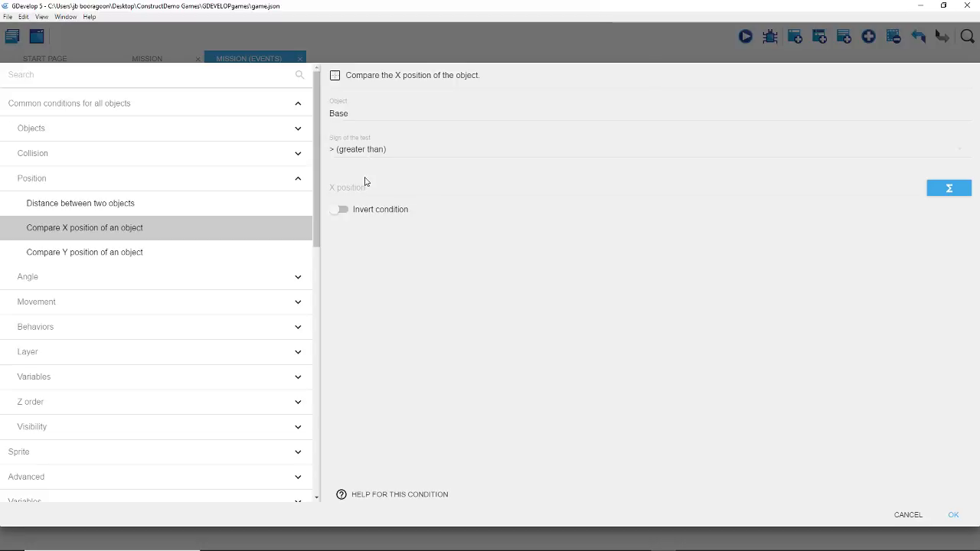
left_click(362, 184)
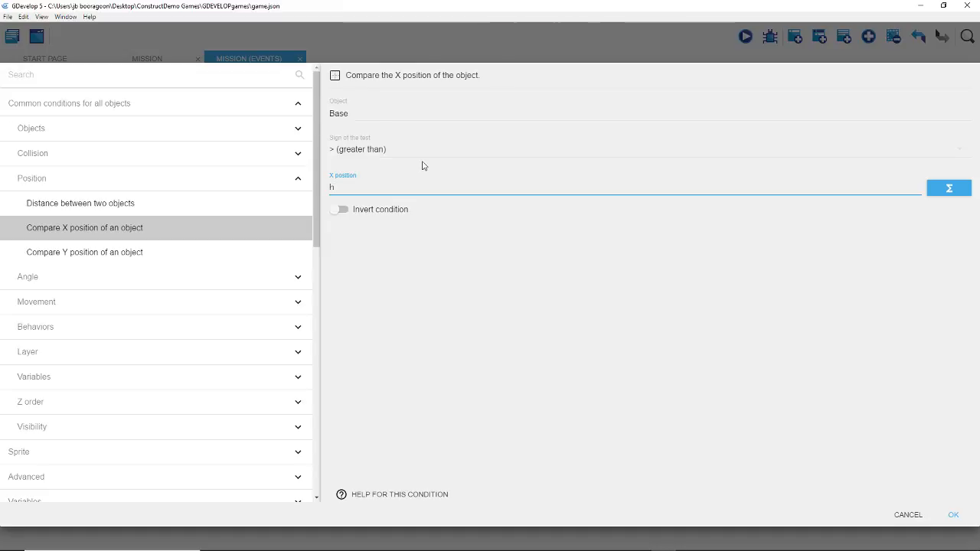
key("BackSpace")
left_click(953, 514)
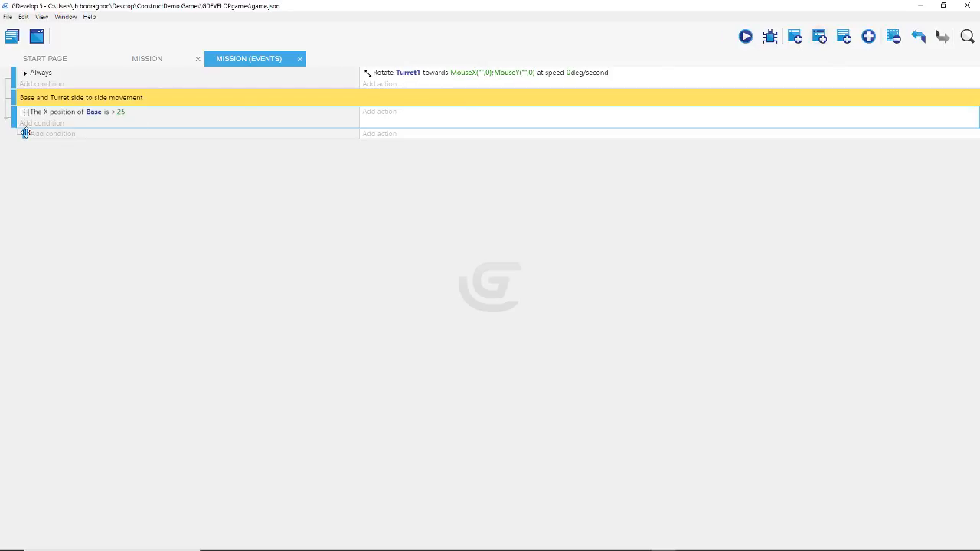
Step: Give the sub-event under the Base X position condition a Key pressed condition for the a key
left_click(53, 133)
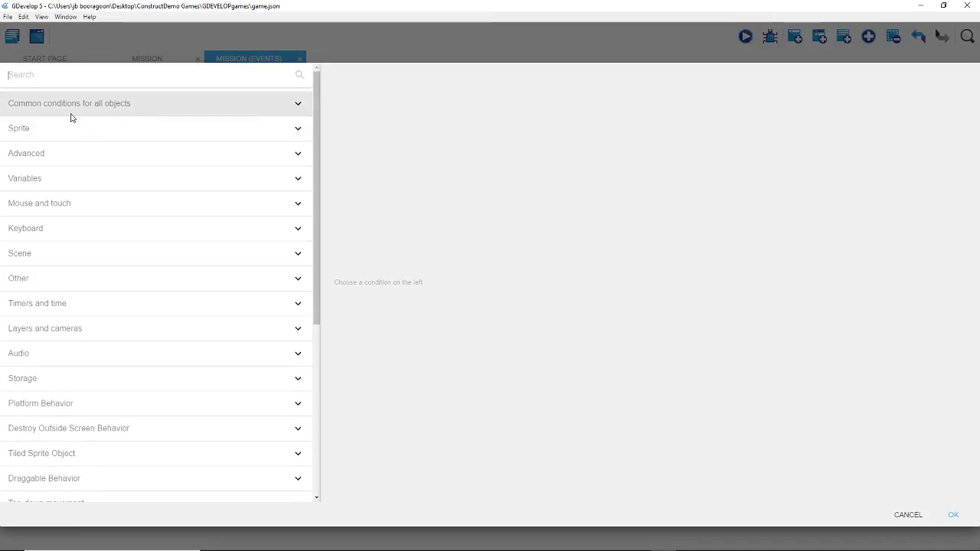
left_click(58, 229)
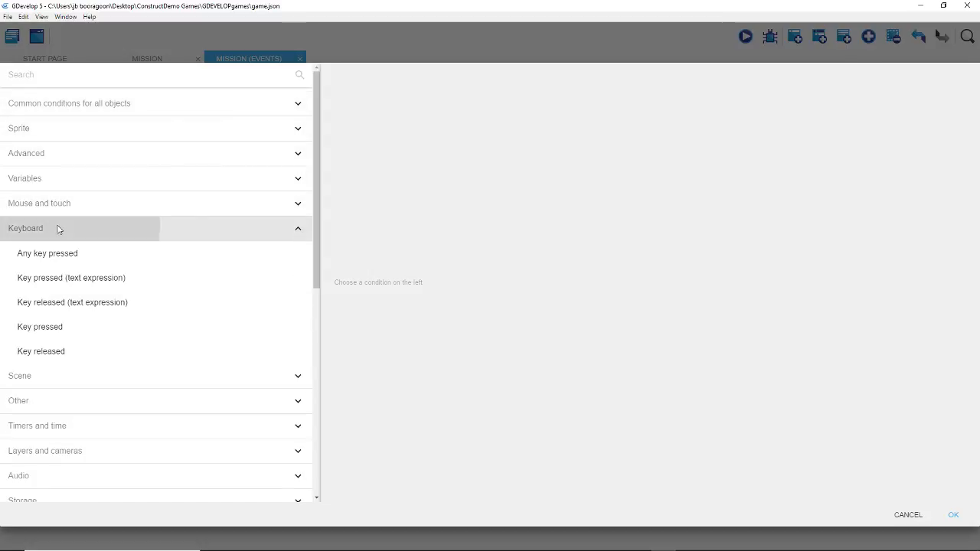
left_click(61, 326)
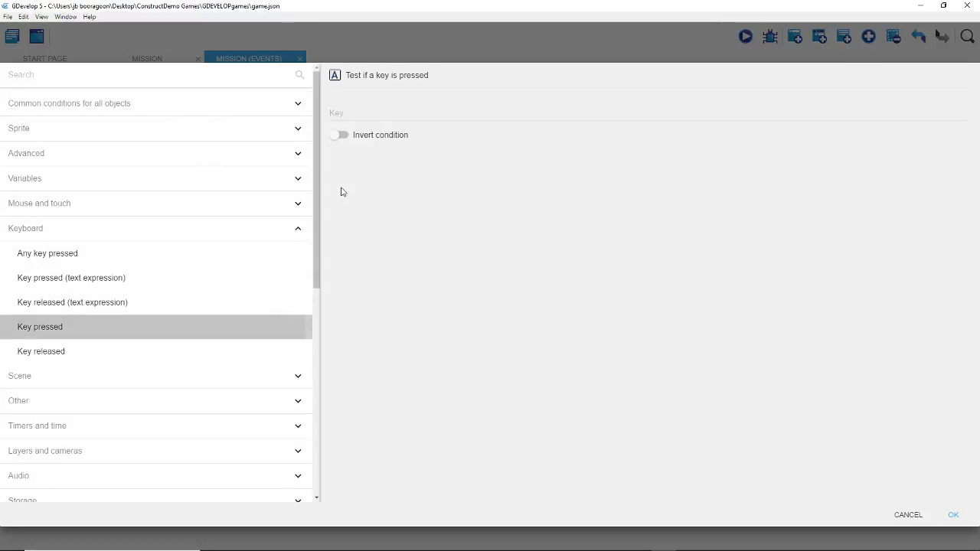
left_click(349, 113)
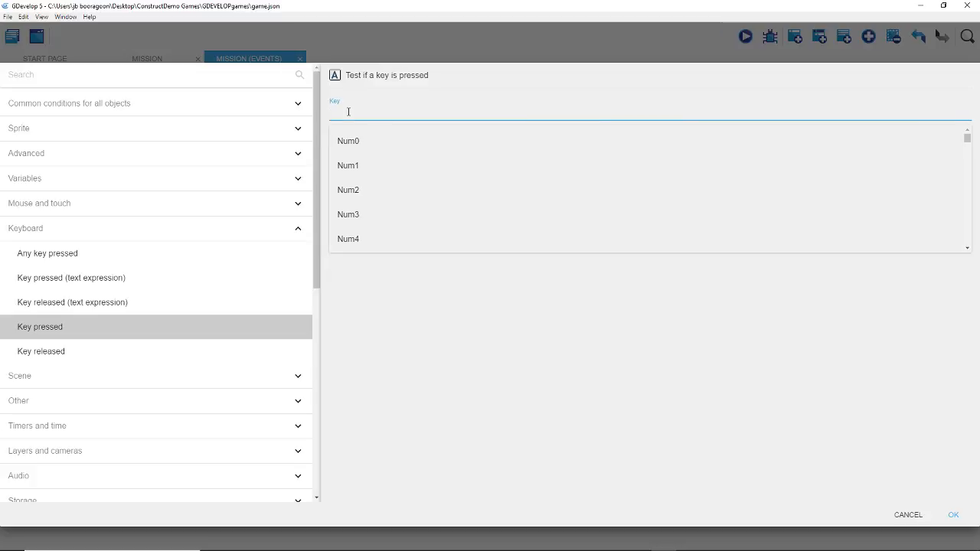
type("a")
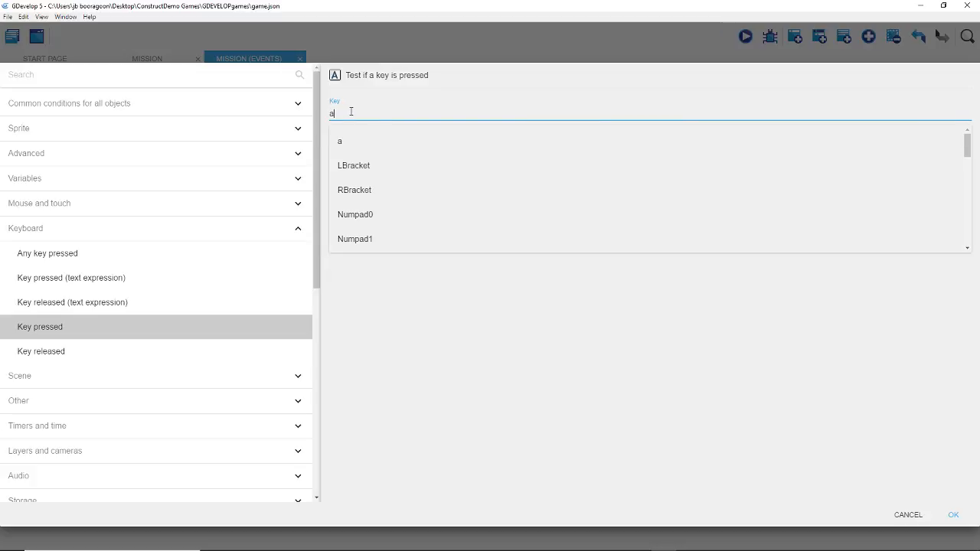
left_click(950, 517)
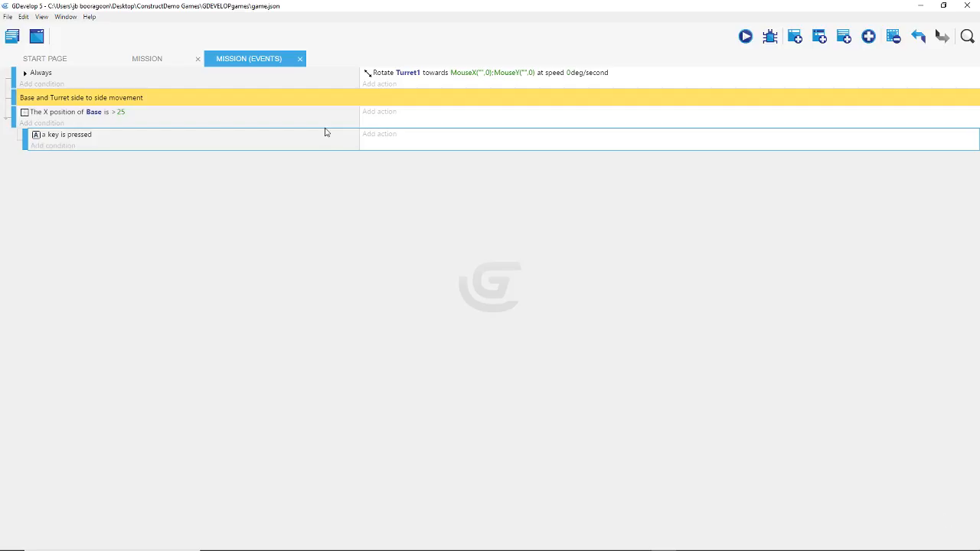
Step: Add an action to the a key sub-event that subtracts 1 from the X position of Base
left_click(381, 138)
left_click(65, 130)
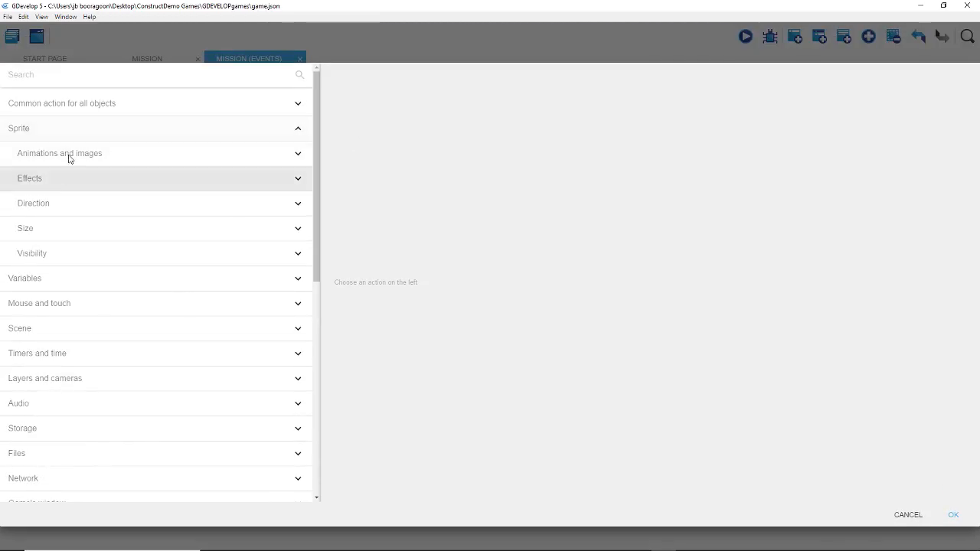
left_click(72, 104)
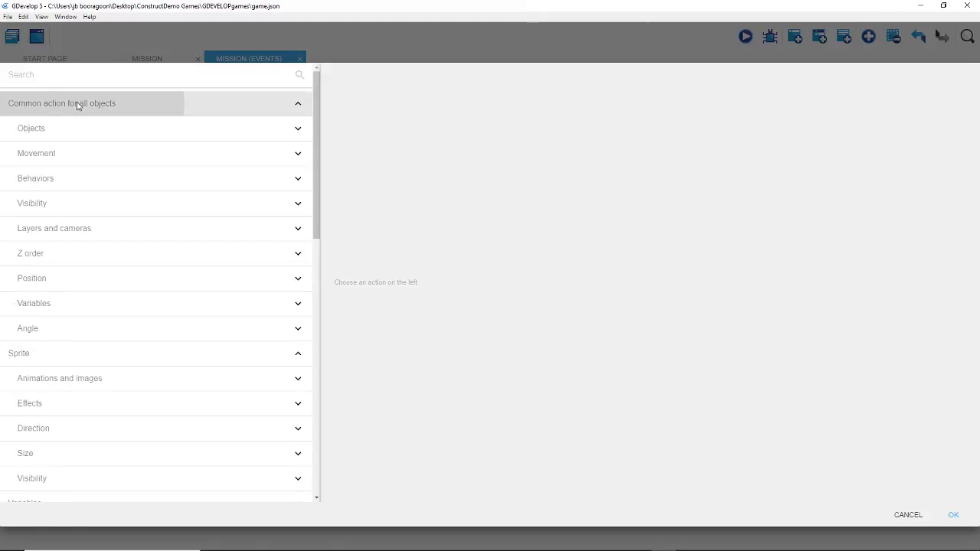
left_click(65, 280)
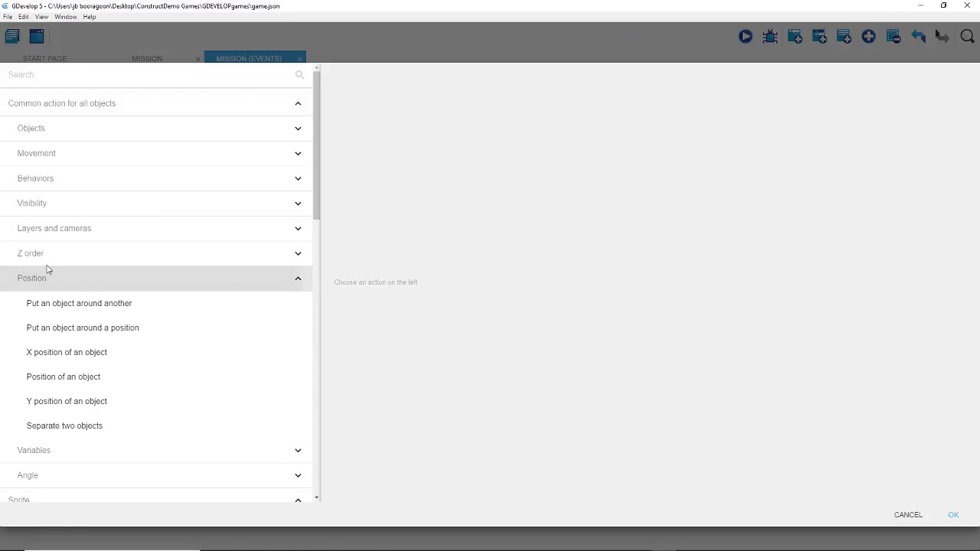
left_click(107, 354)
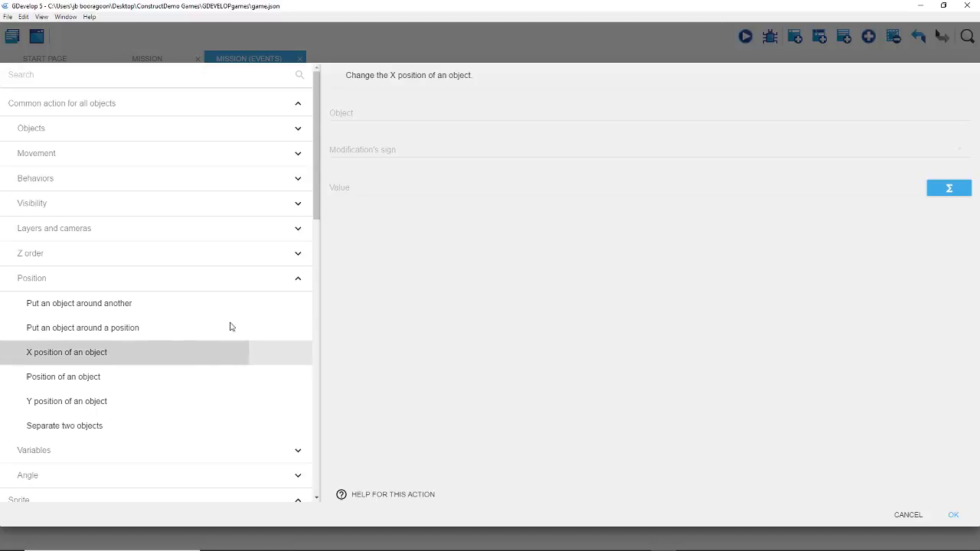
left_click(368, 110)
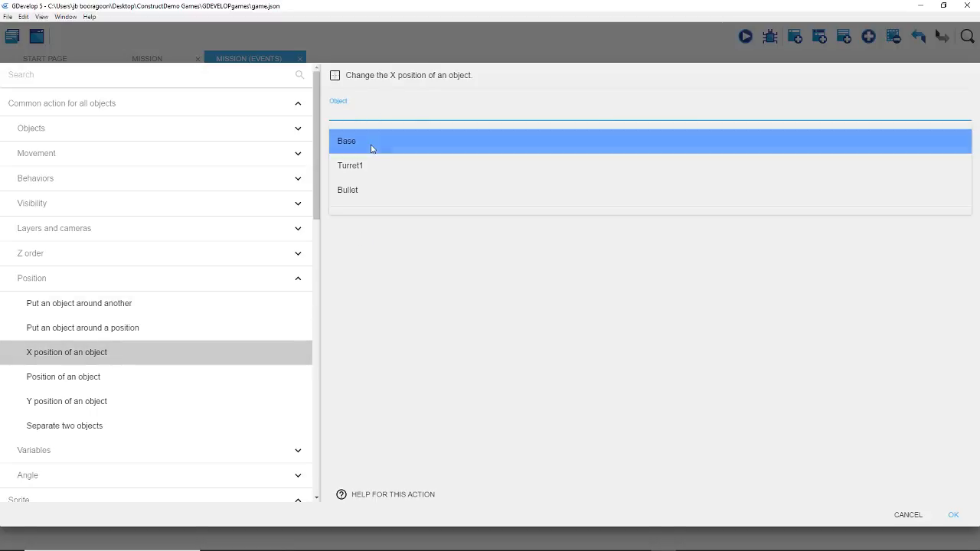
left_click(371, 144)
left_click(374, 146)
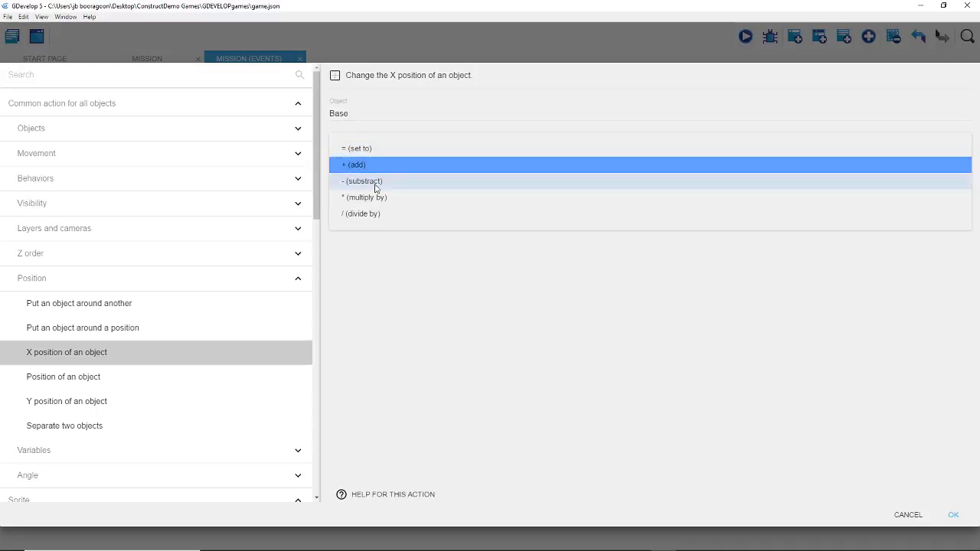
left_click(386, 182)
left_click(358, 187)
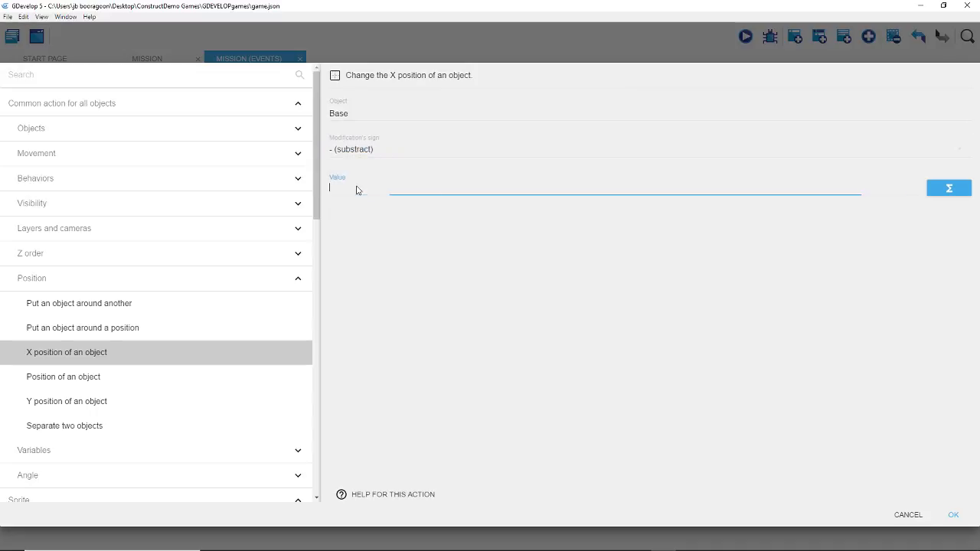
type("1")
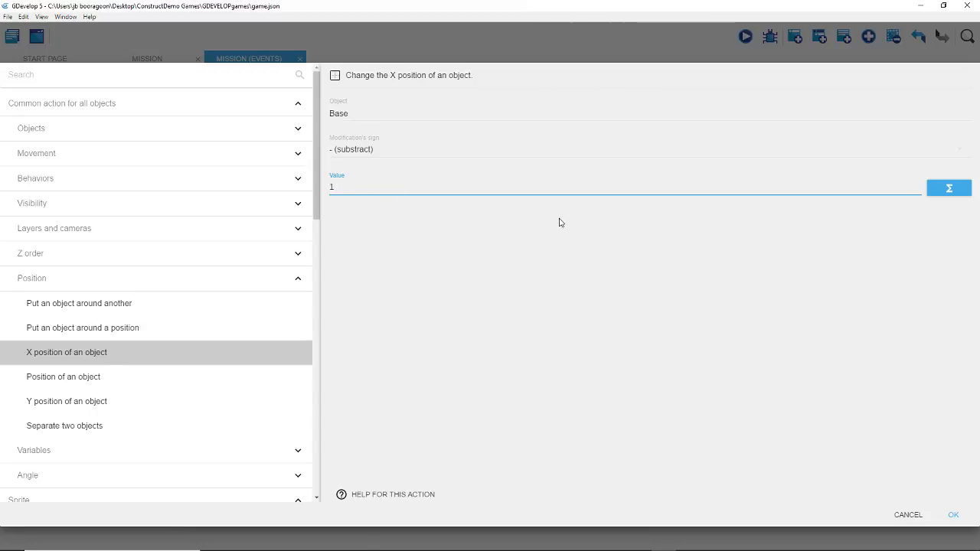
left_click(953, 515)
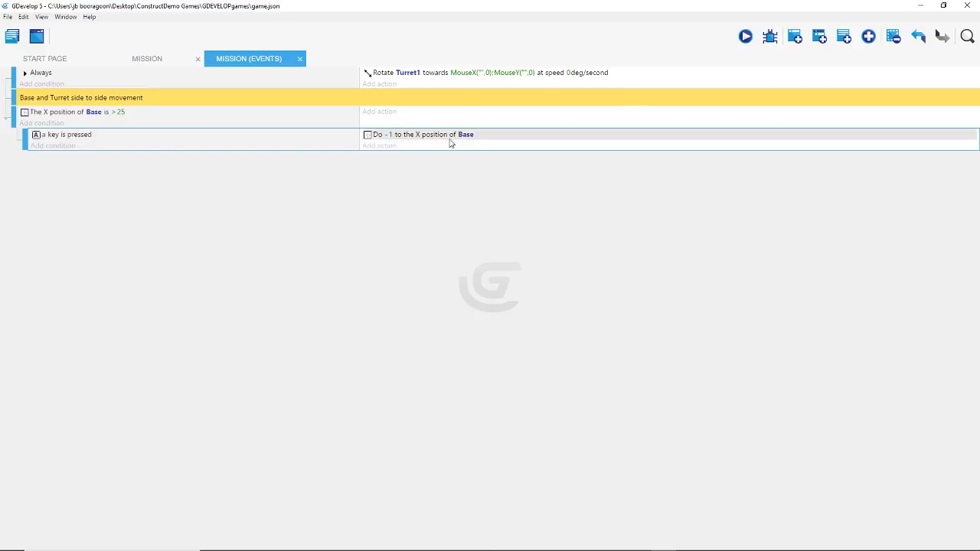
Step: Copy the Base X position action and paste a duplicate into the same a key sub-event
right_click(524, 138)
left_click(538, 144)
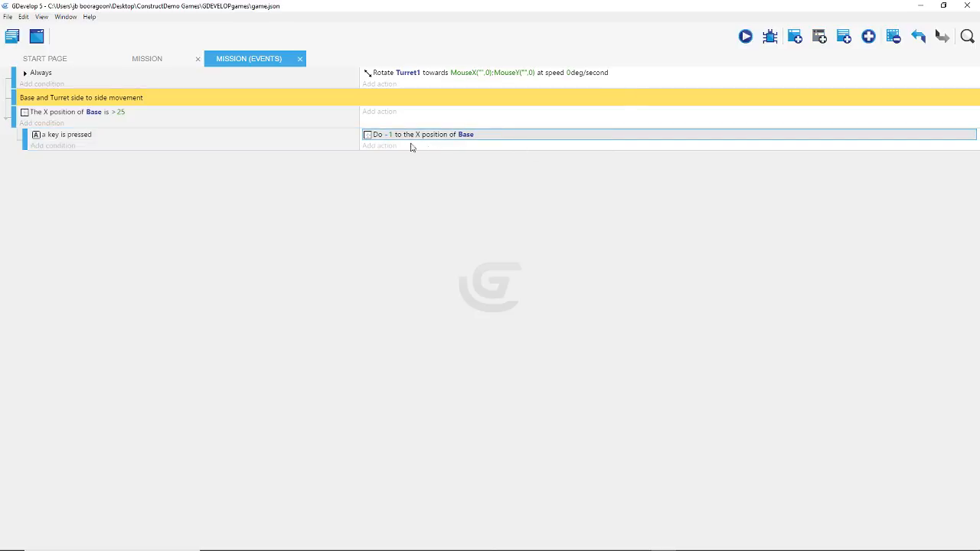
right_click(398, 146)
left_click(419, 175)
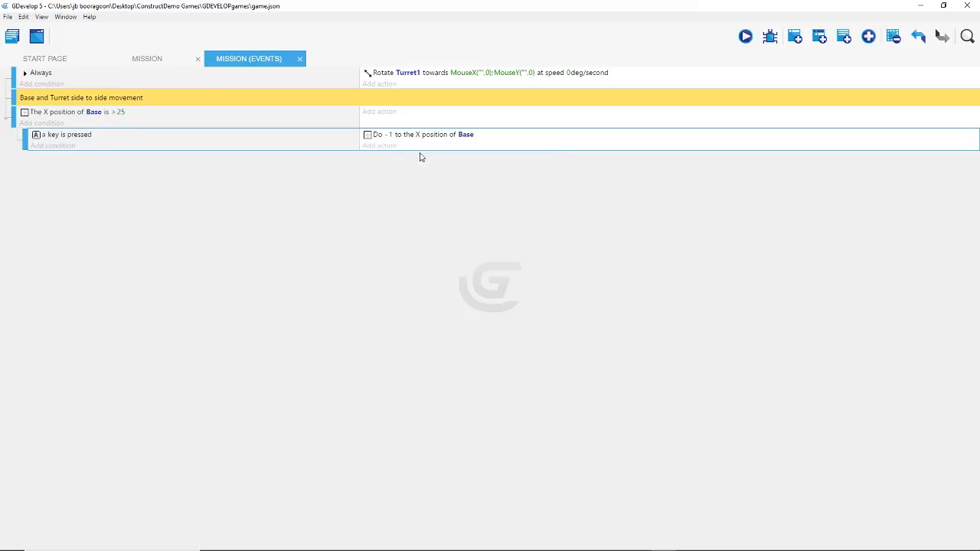
right_click(397, 147)
left_click(420, 154)
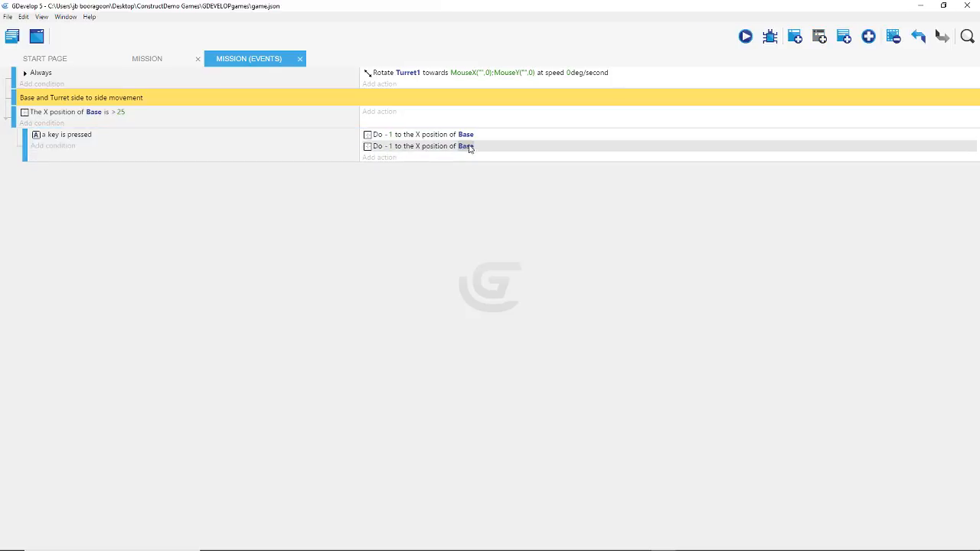
Step: Change the object of the duplicated X position action to Turret1
left_click(470, 147)
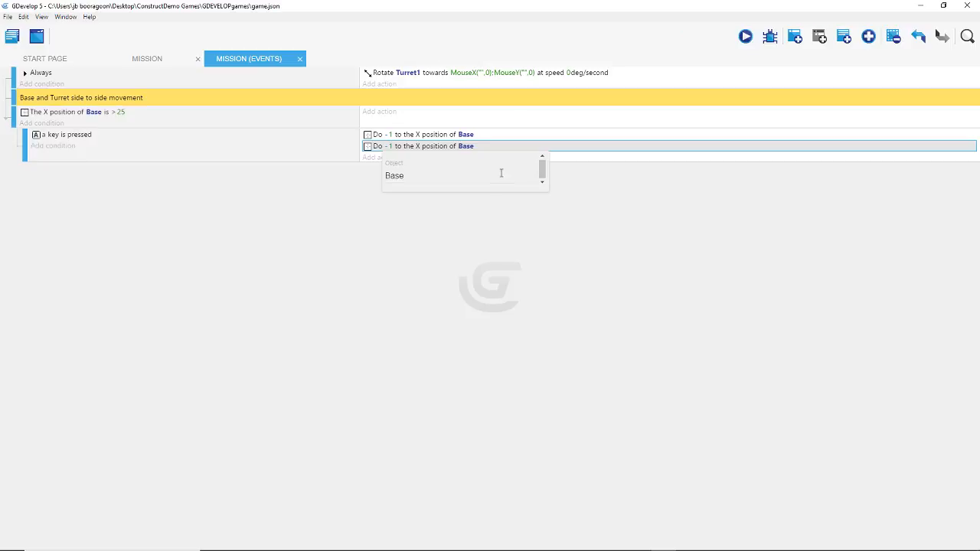
double_click(421, 176)
type("T")
left_click(408, 204)
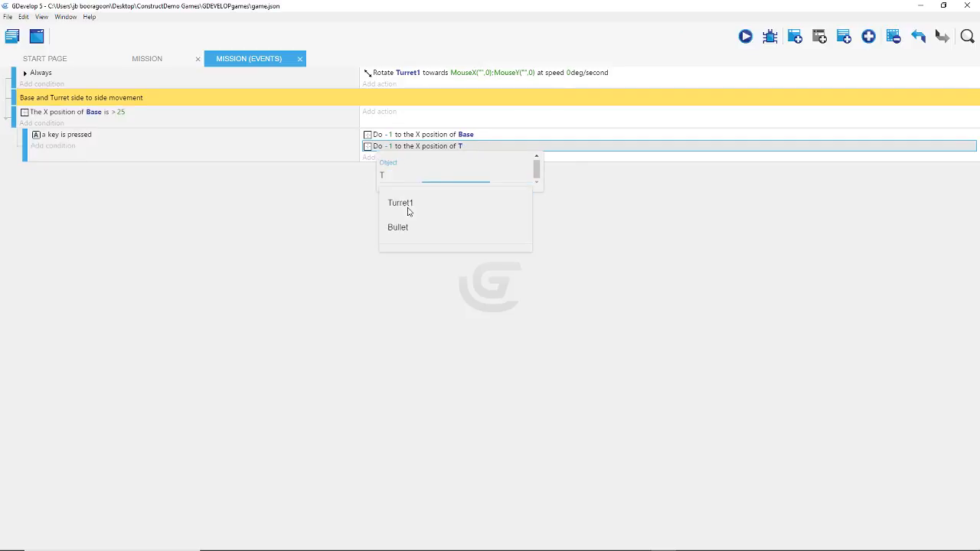
left_click(452, 277)
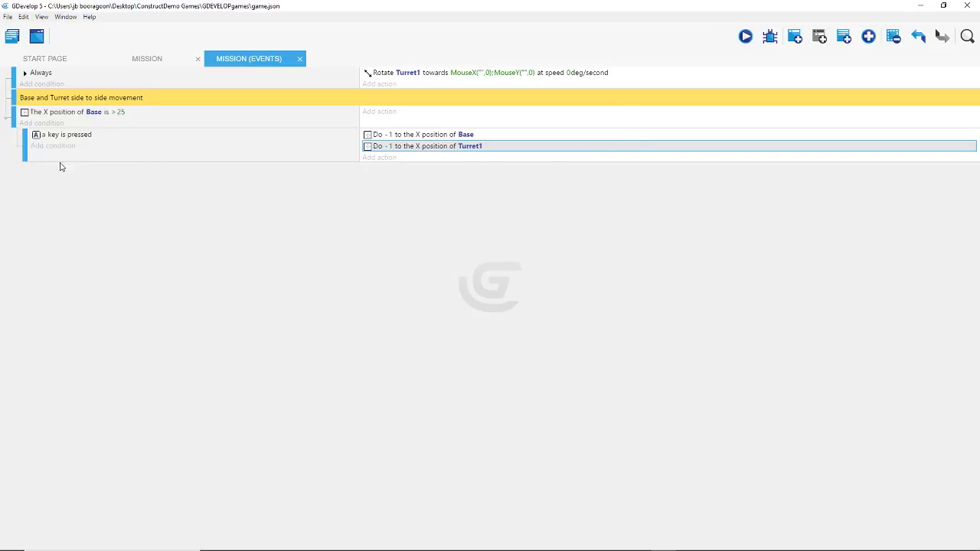
Step: Add a new event with a Compare X position condition that tests whether Base is less than a value left blank
left_click(792, 38)
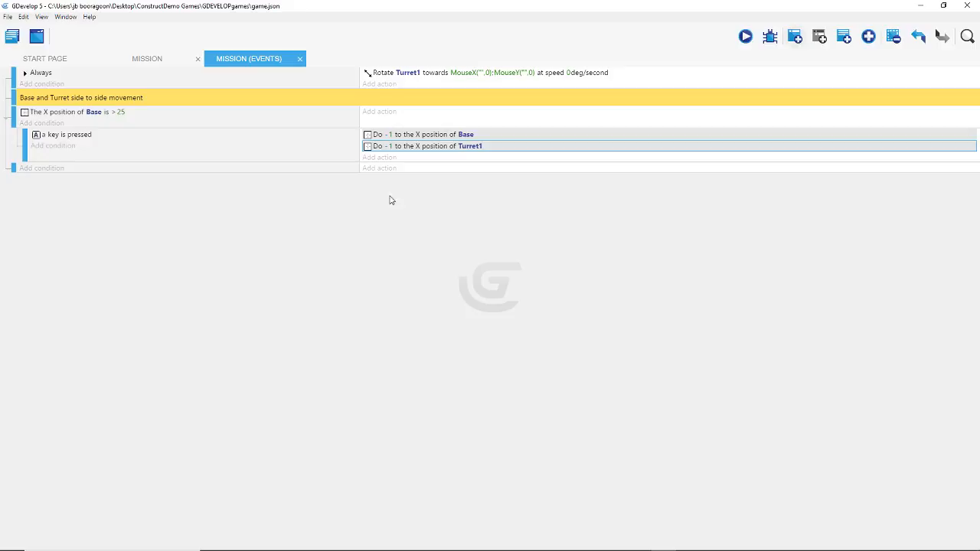
left_click(44, 168)
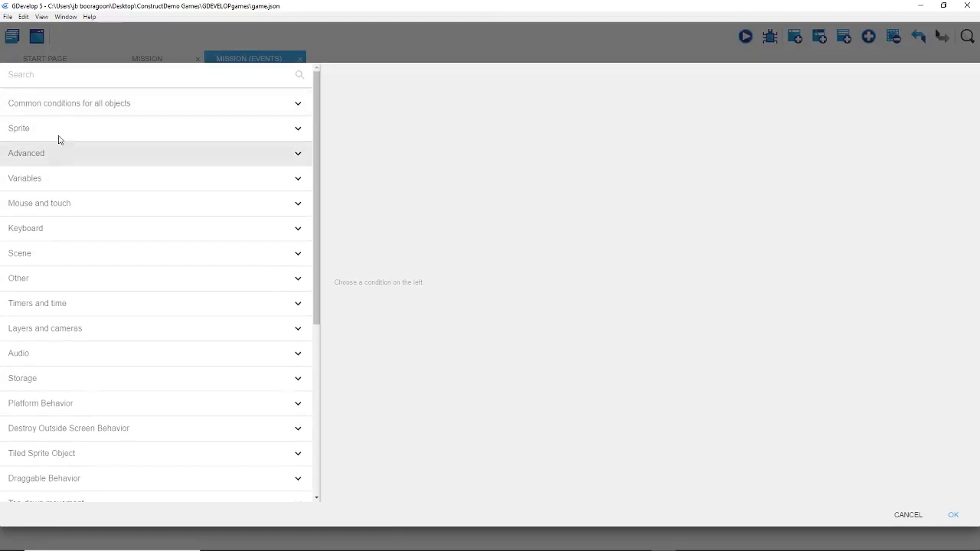
left_click(96, 131)
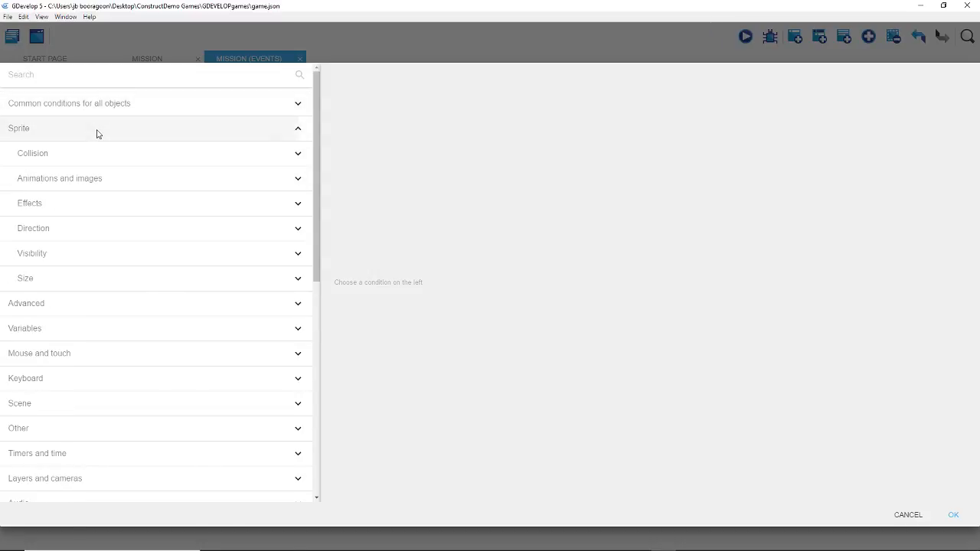
left_click(97, 131)
left_click(96, 111)
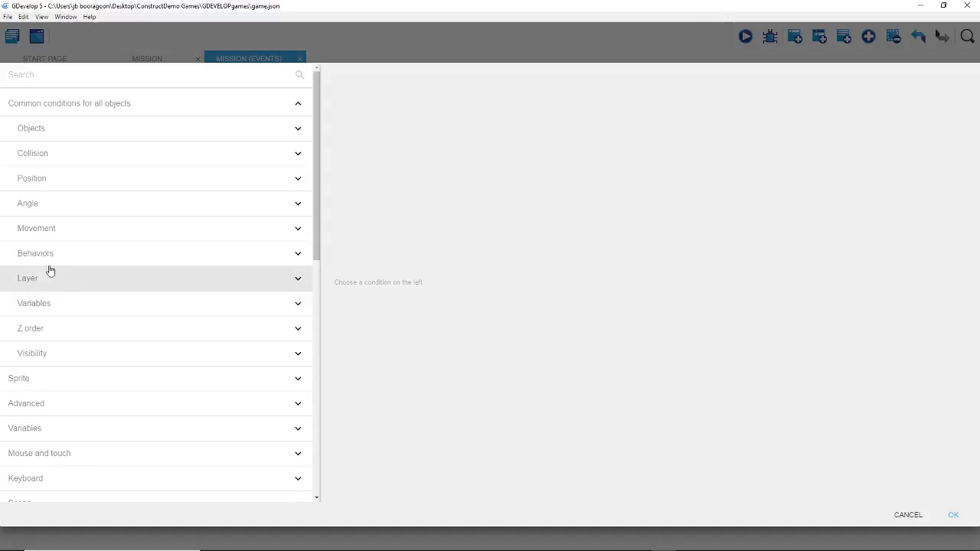
left_click(63, 179)
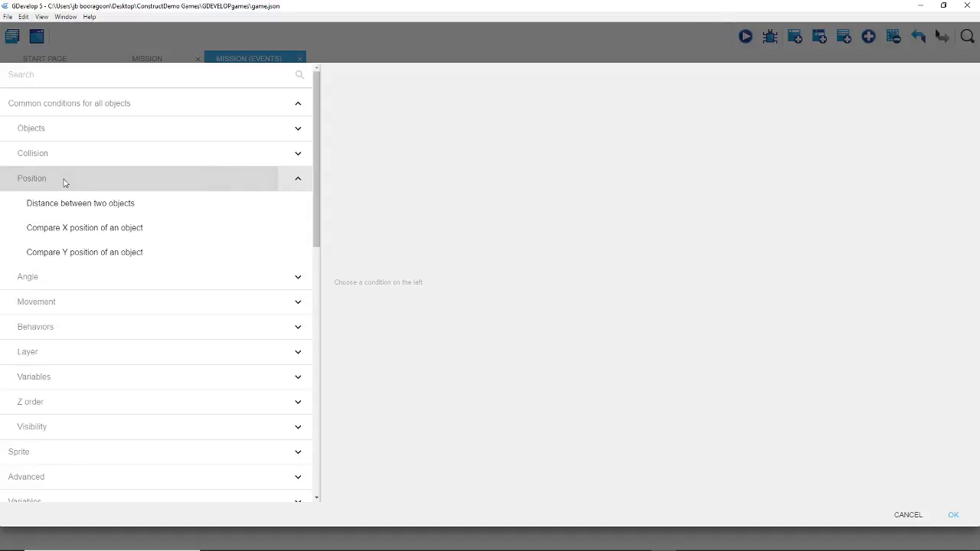
left_click(97, 227)
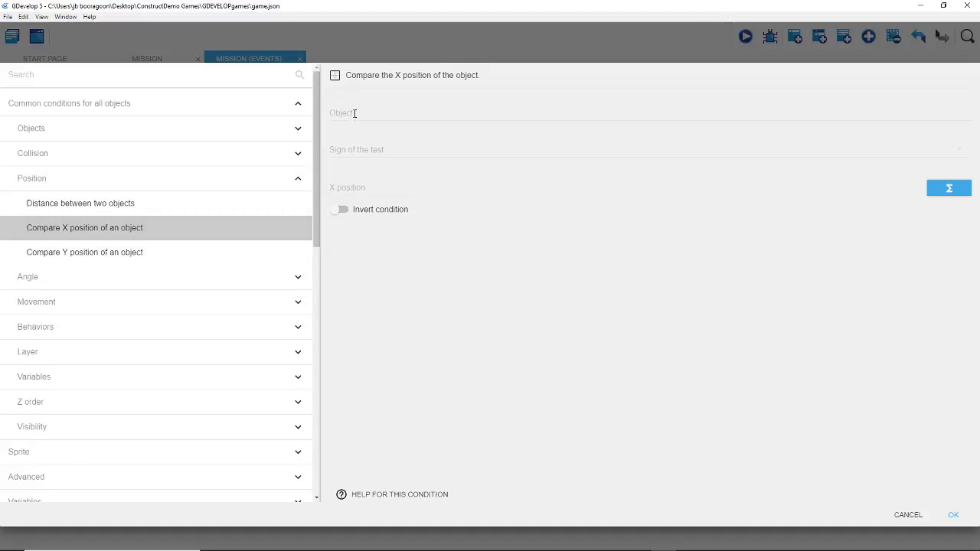
left_click(355, 113)
left_click(365, 151)
left_click(374, 148)
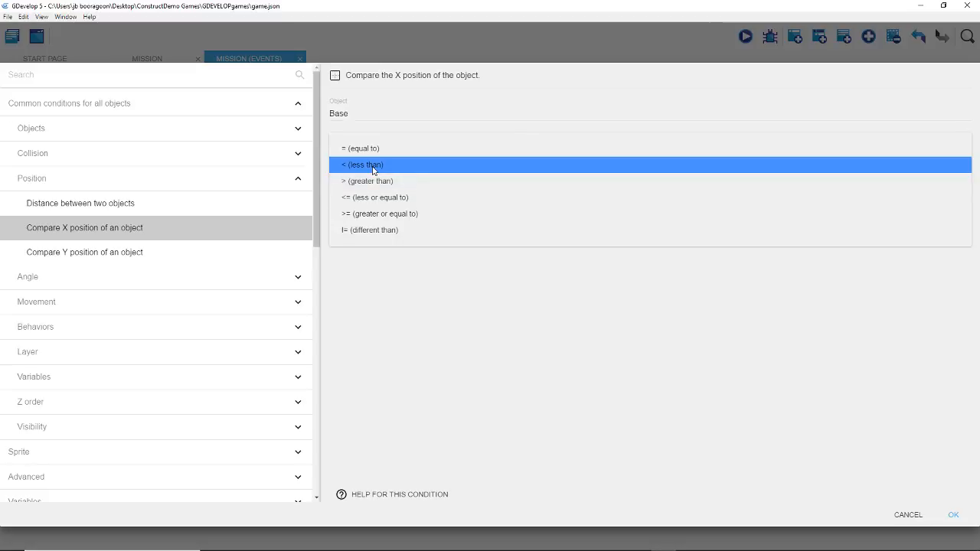
left_click(372, 163)
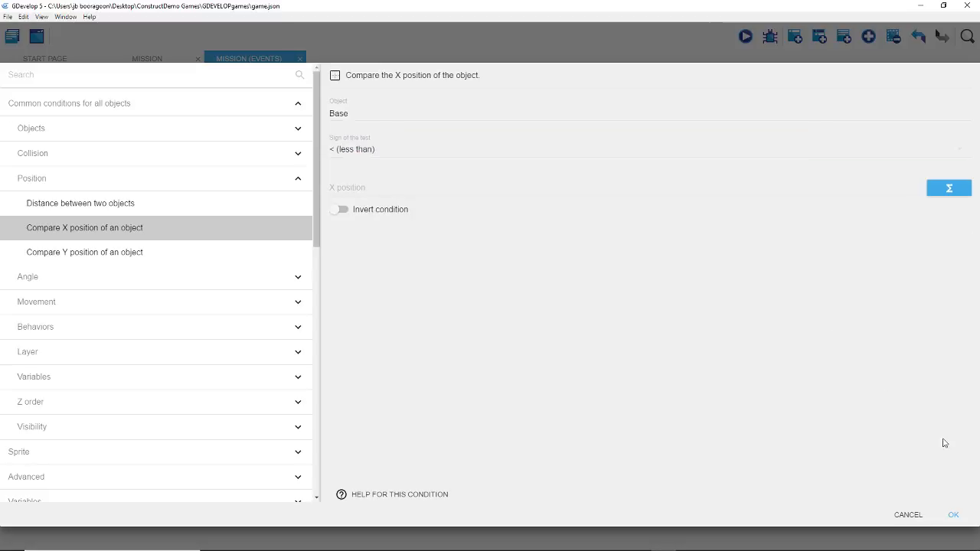
left_click(954, 515)
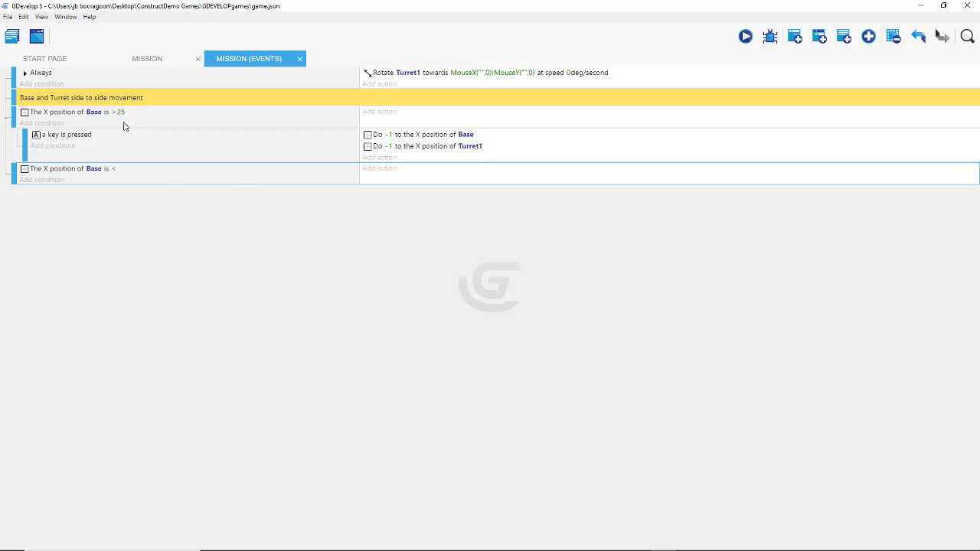
Step: Set the comparison value of the new less-than condition on the X position of Base to 775
left_click(118, 170)
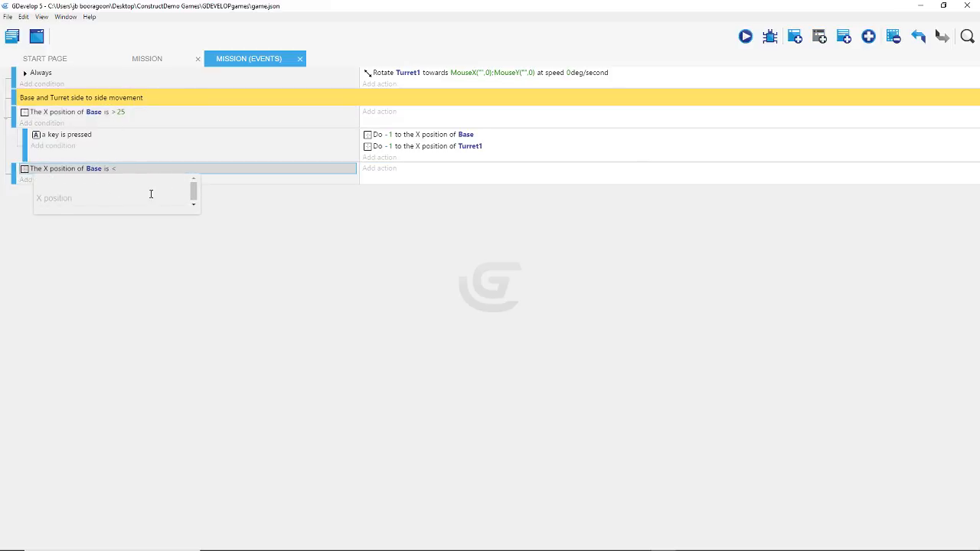
left_click(149, 194)
left_click(135, 152)
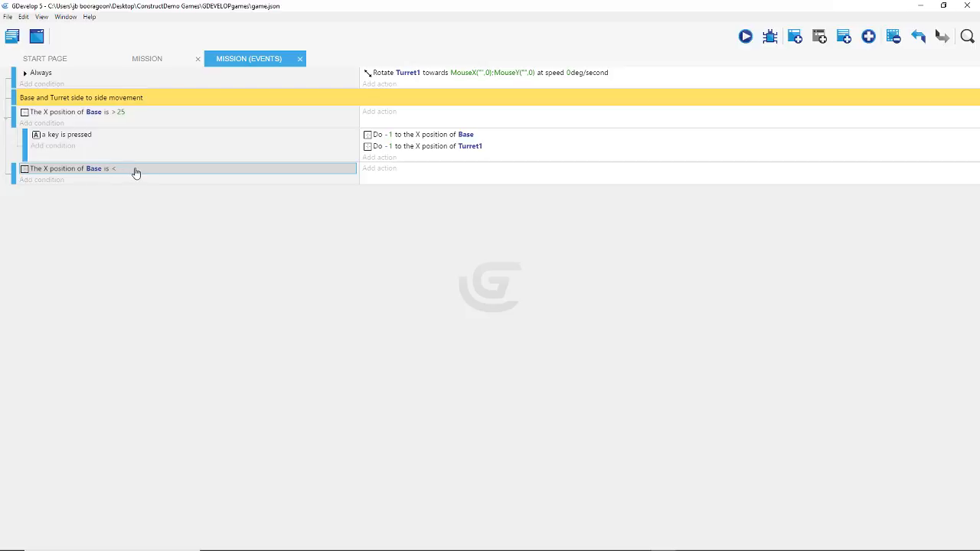
left_click(209, 172)
left_click(382, 187)
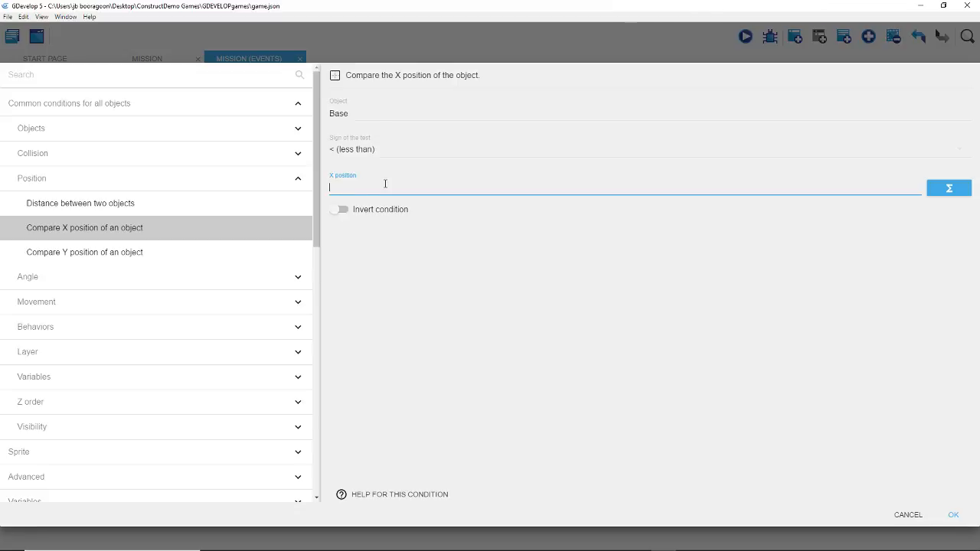
type("775")
left_click(953, 517)
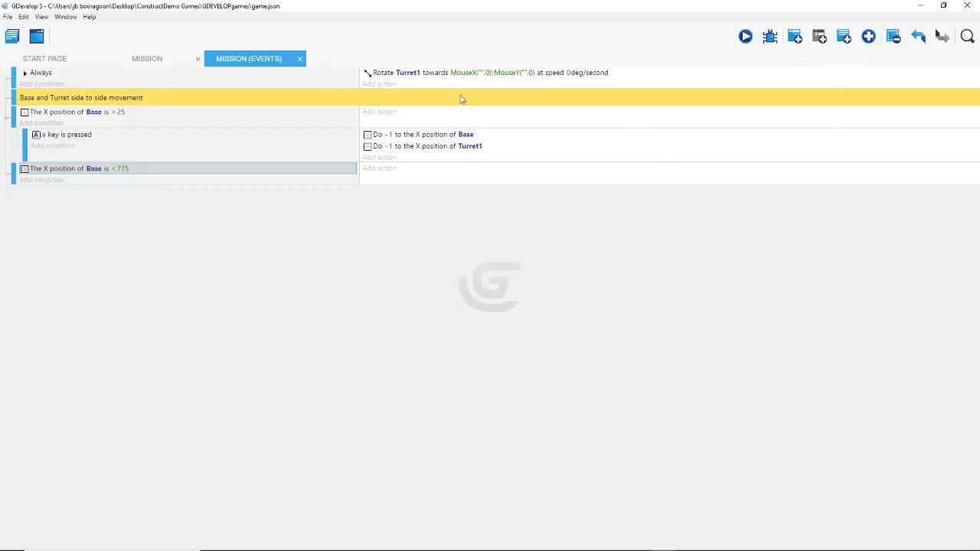
Step: Add a sub-event under the Base X position less-than condition with a Key pressed condition for the d key
left_click(143, 183)
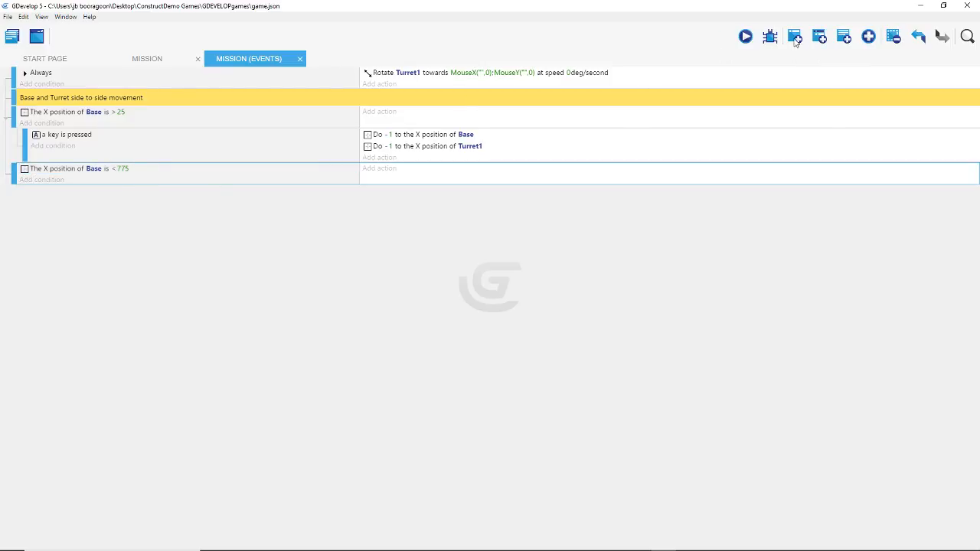
left_click(819, 38)
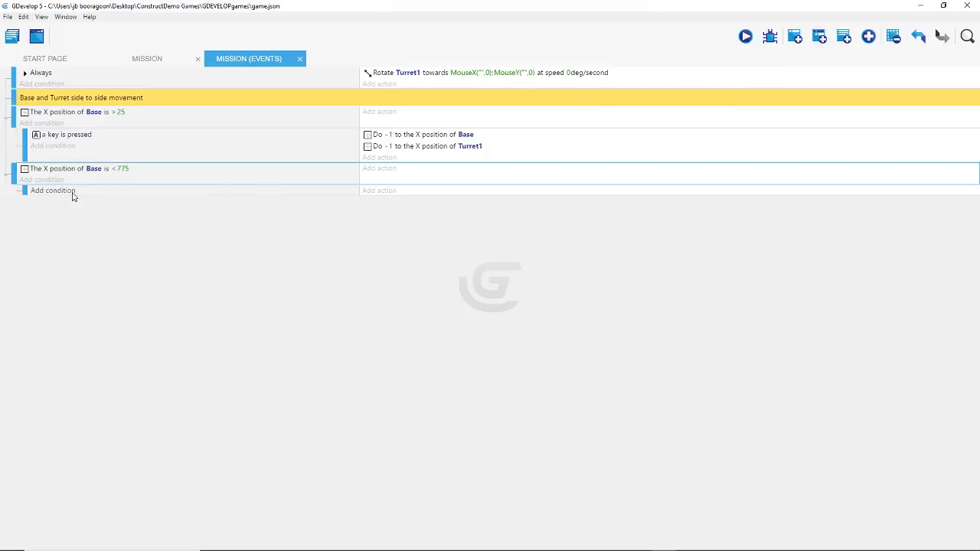
left_click(75, 190)
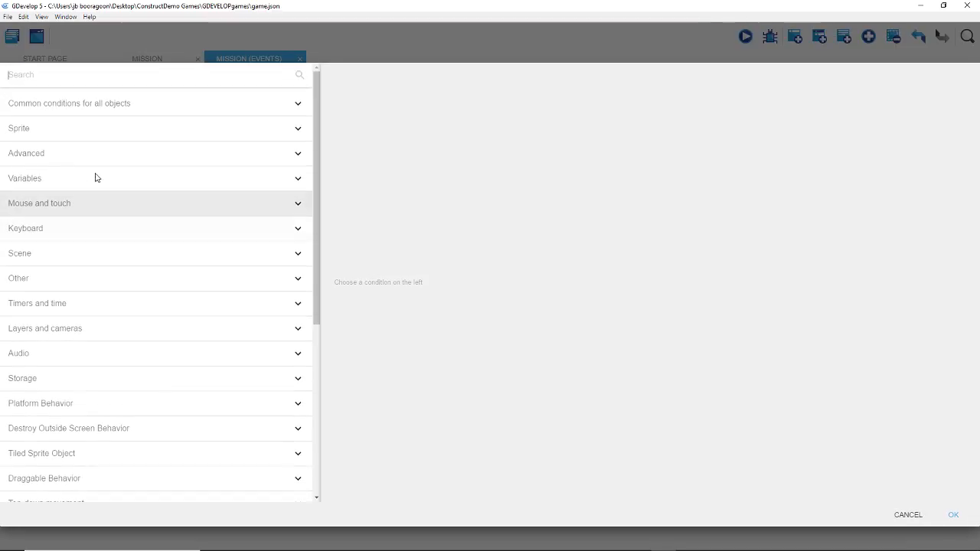
left_click(81, 230)
left_click(64, 330)
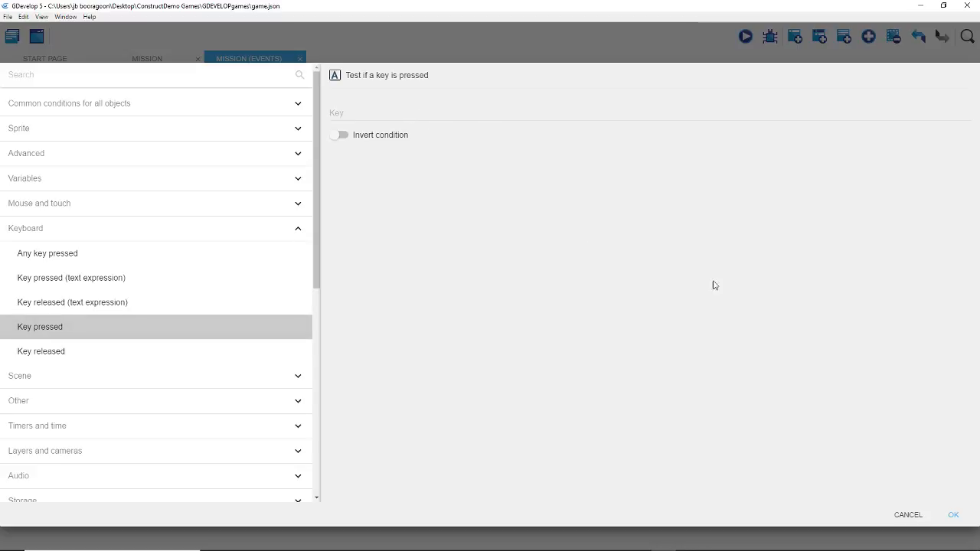
type("d")
left_click(953, 515)
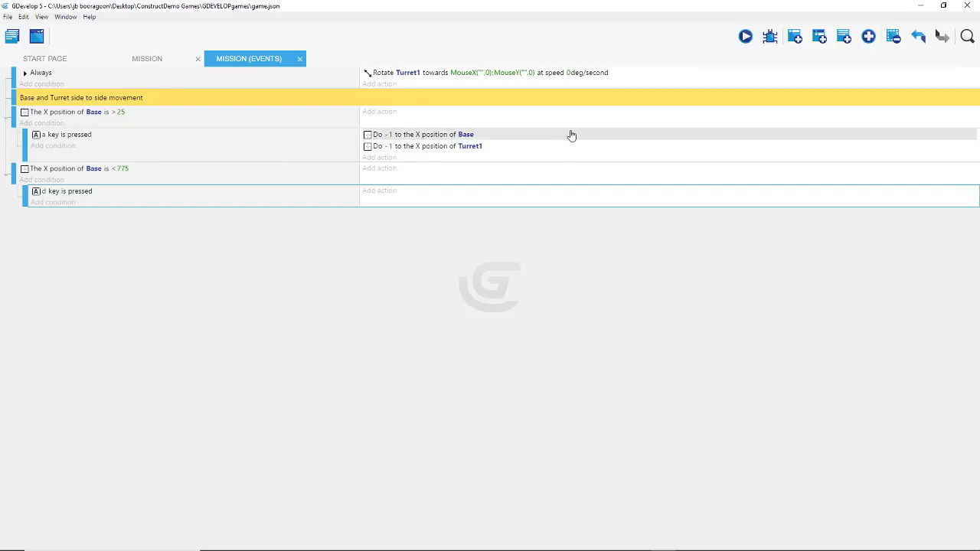
left_click(521, 136)
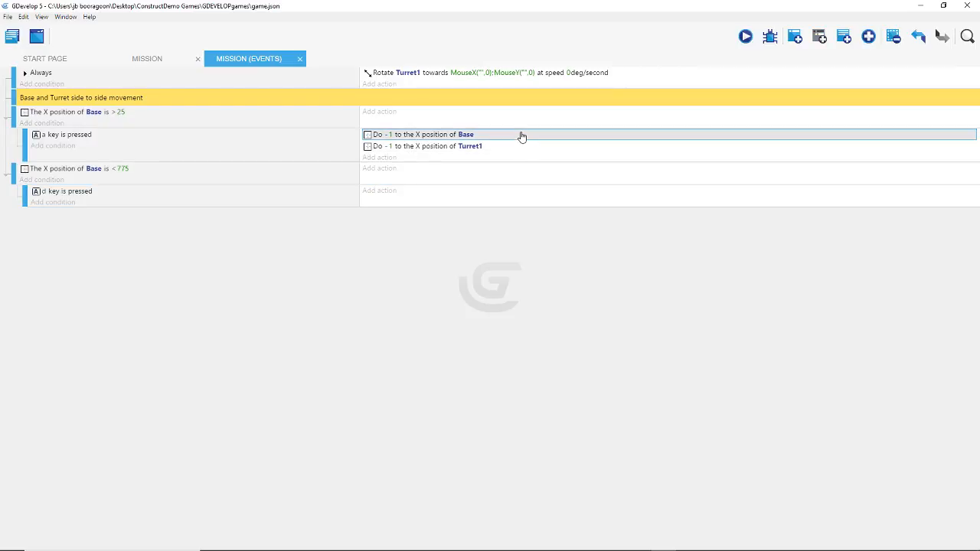
double_click(506, 138)
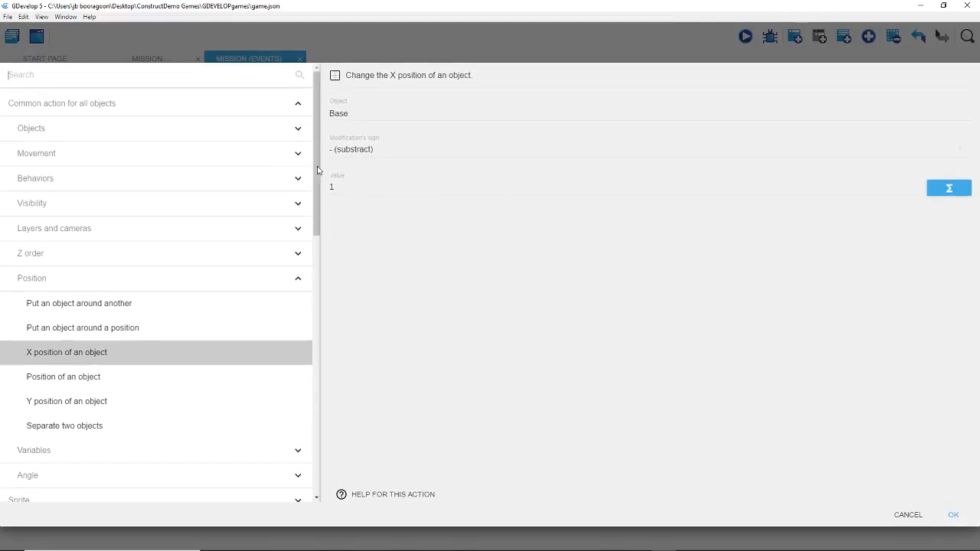
left_click(953, 515)
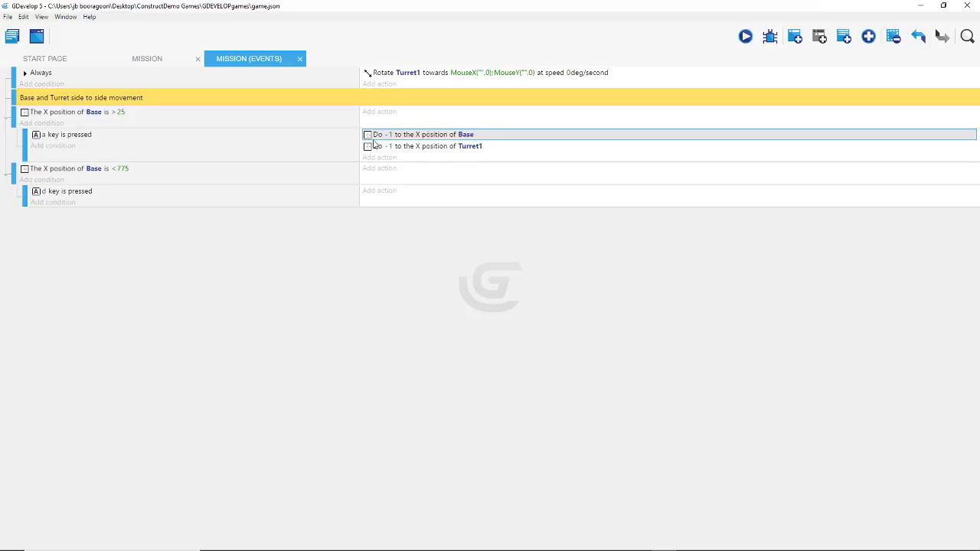
Step: Add an action to the d key sub-event that adds 1 to the X position of Base
left_click(383, 191)
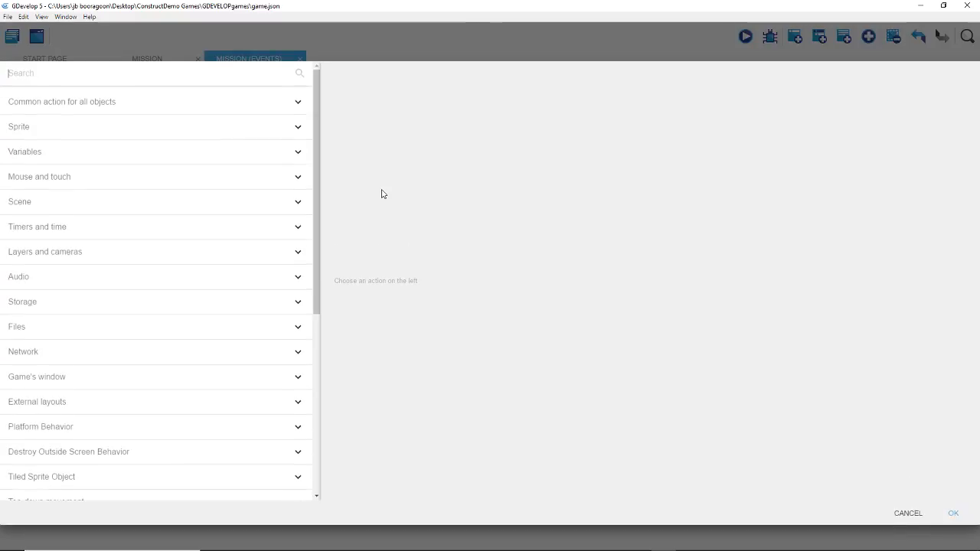
left_click(84, 127)
left_click(88, 123)
left_click(94, 106)
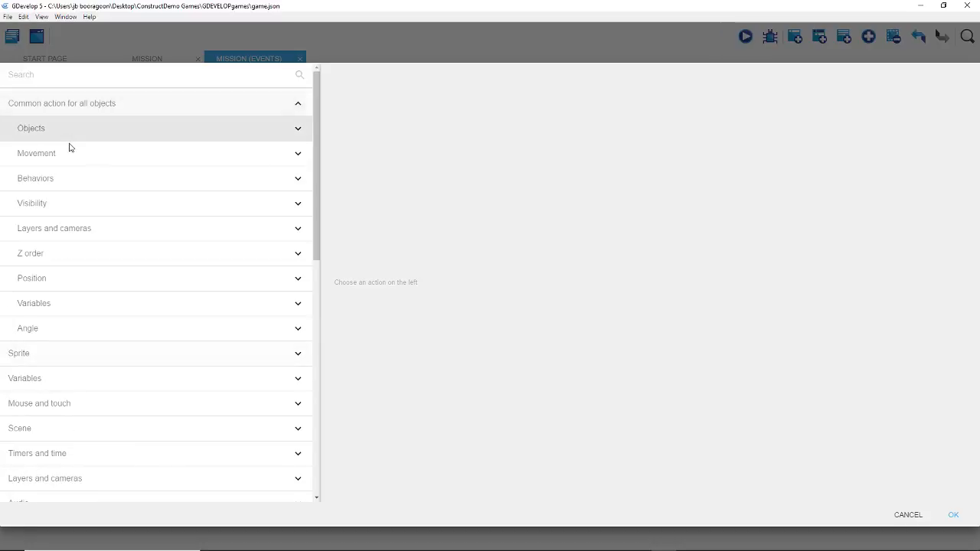
left_click(67, 278)
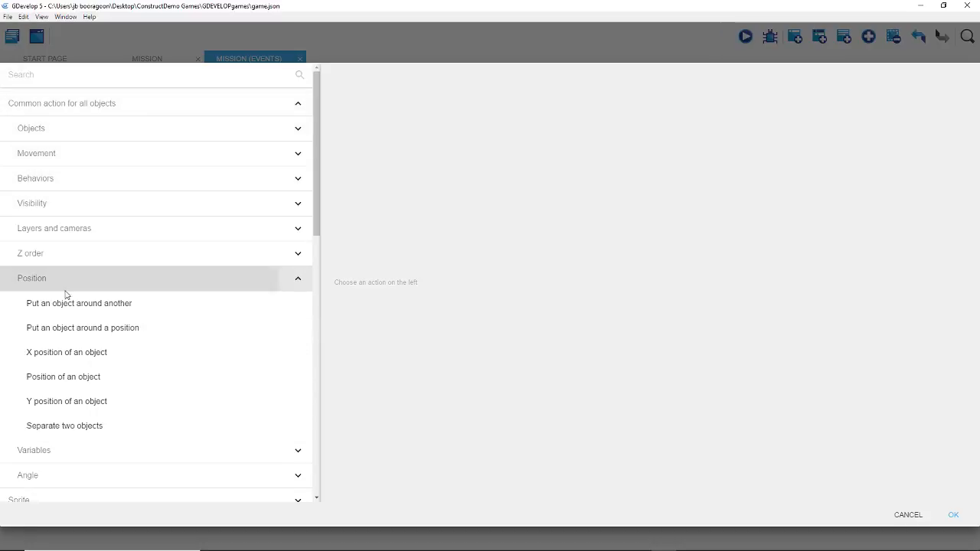
left_click(66, 357)
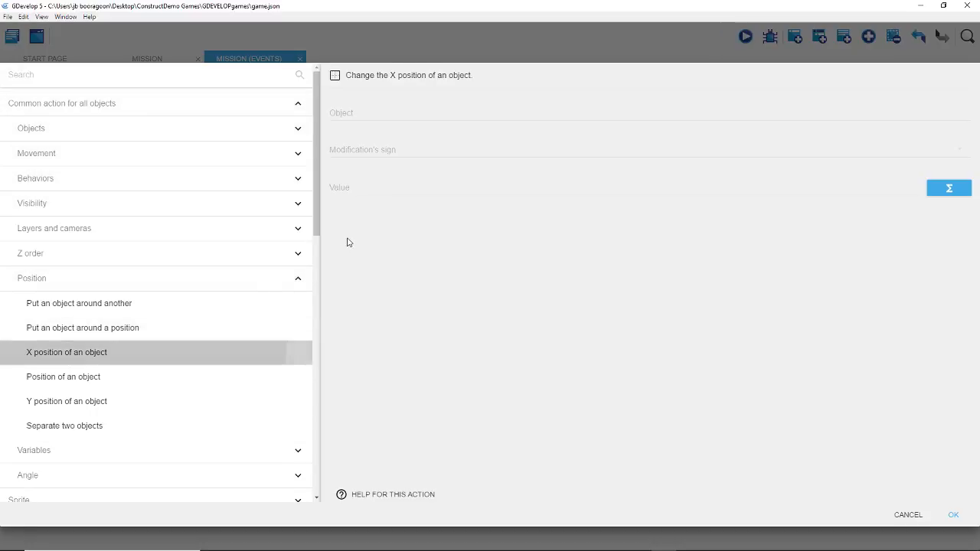
left_click(377, 116)
left_click(367, 141)
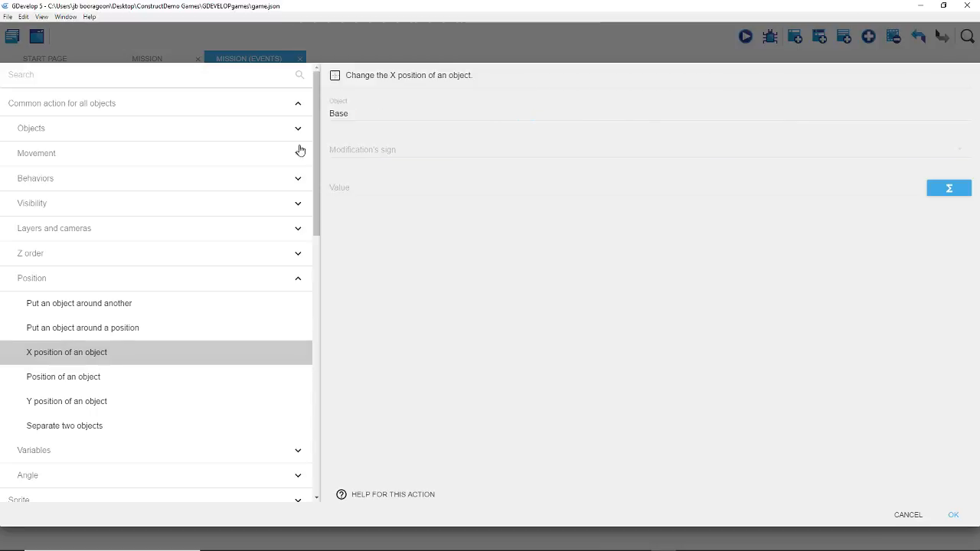
left_click(368, 148)
left_click(368, 162)
left_click(356, 184)
type("1")
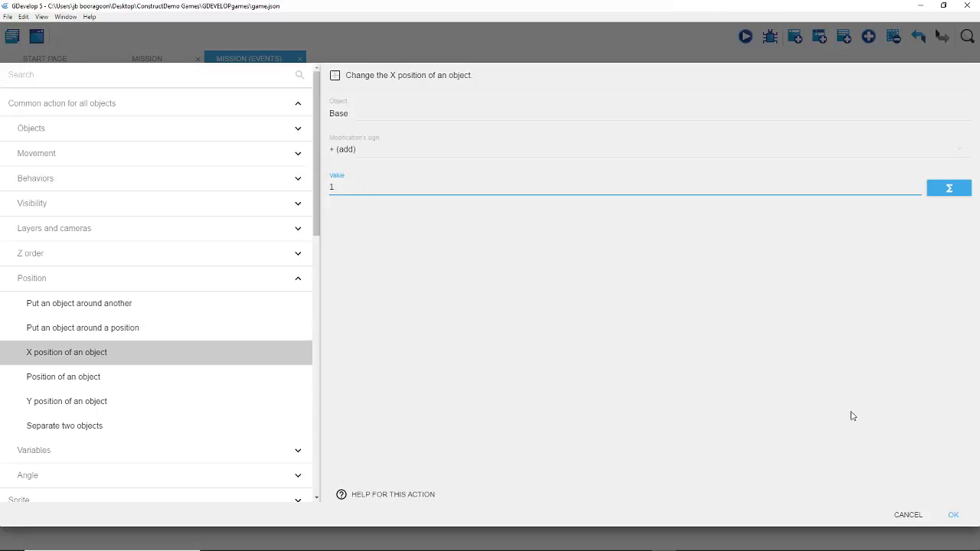
left_click(947, 513)
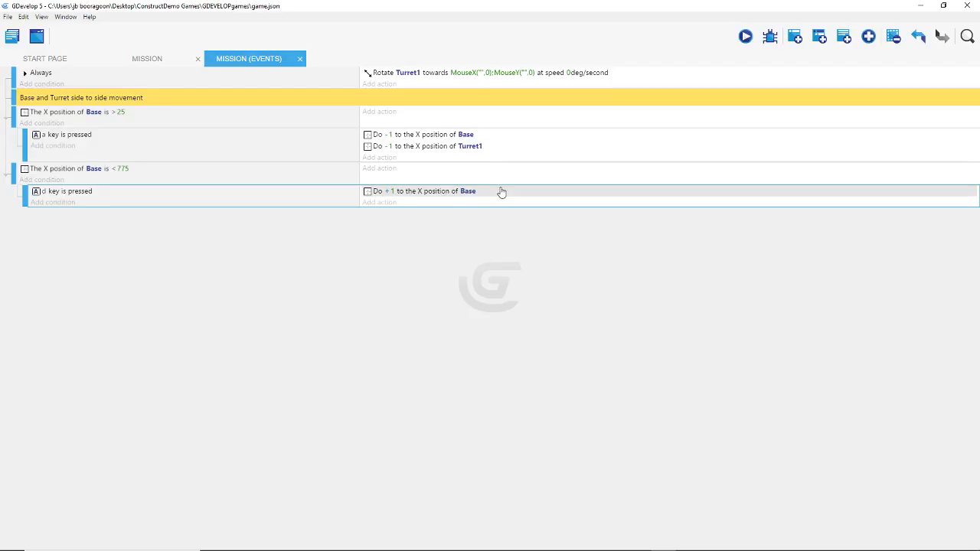
Step: Copy the add 1 action for Base and paste a duplicate into the same d key sub-event
right_click(501, 198)
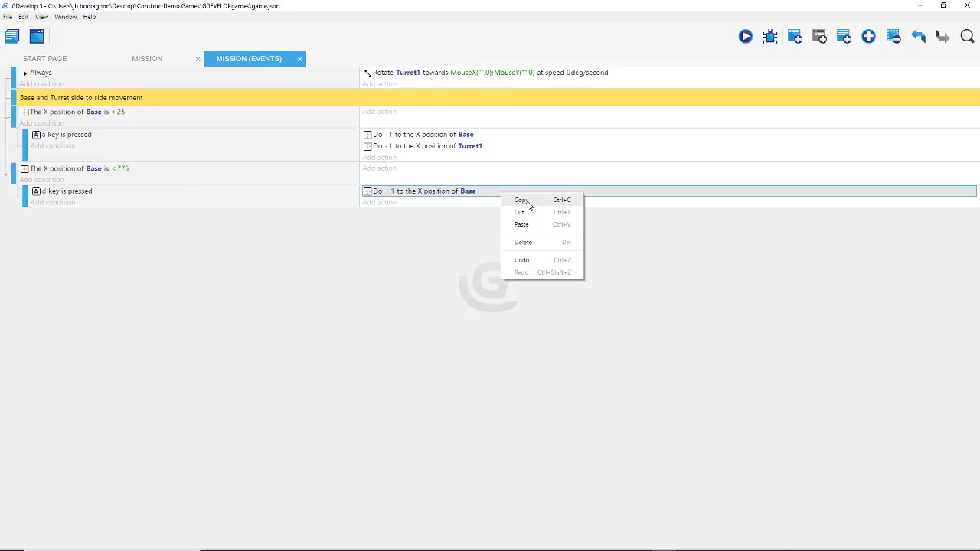
left_click(527, 201)
right_click(385, 202)
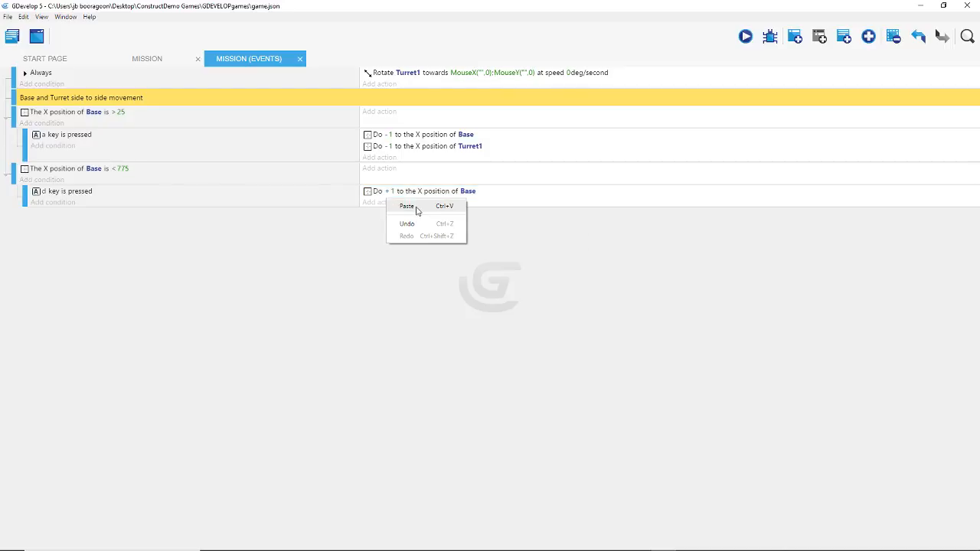
left_click(392, 204)
Step: Change the object of the duplicated d key action to Turret1 and return to the MISSION scene layout
left_click(467, 203)
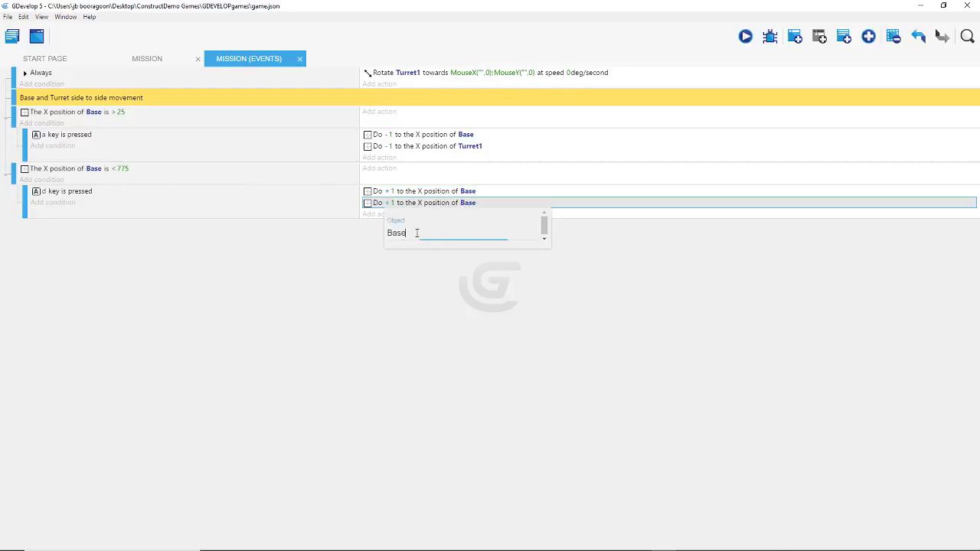
type("Turr")
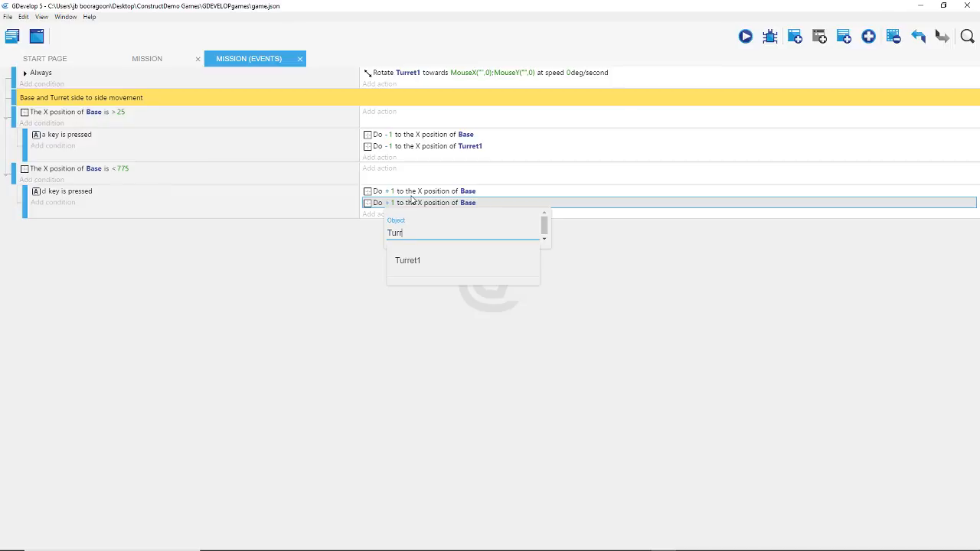
left_click(440, 258)
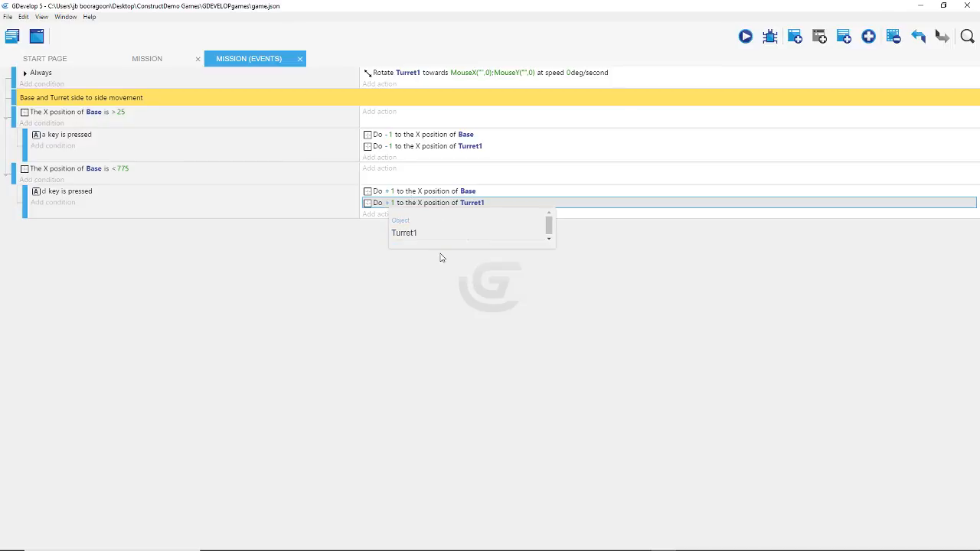
left_click(445, 319)
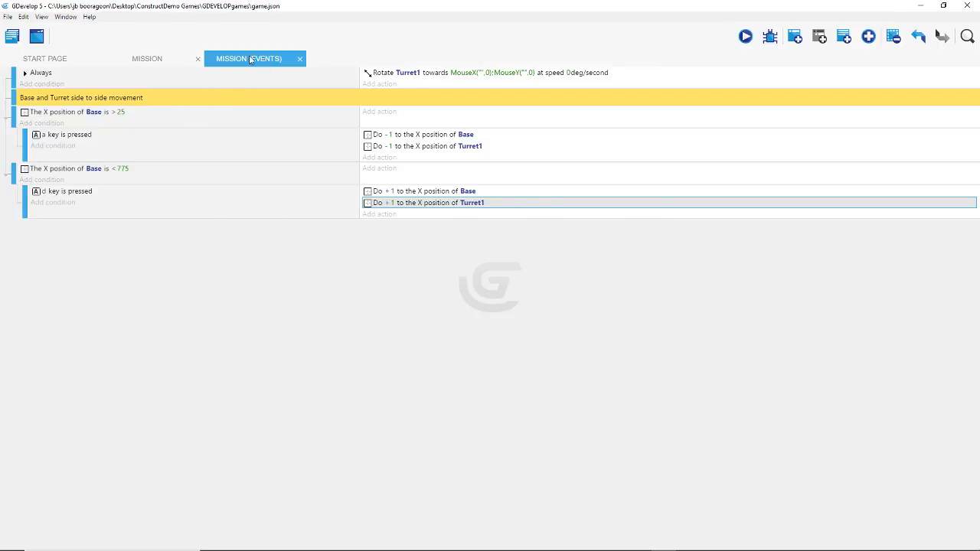
left_click(148, 61)
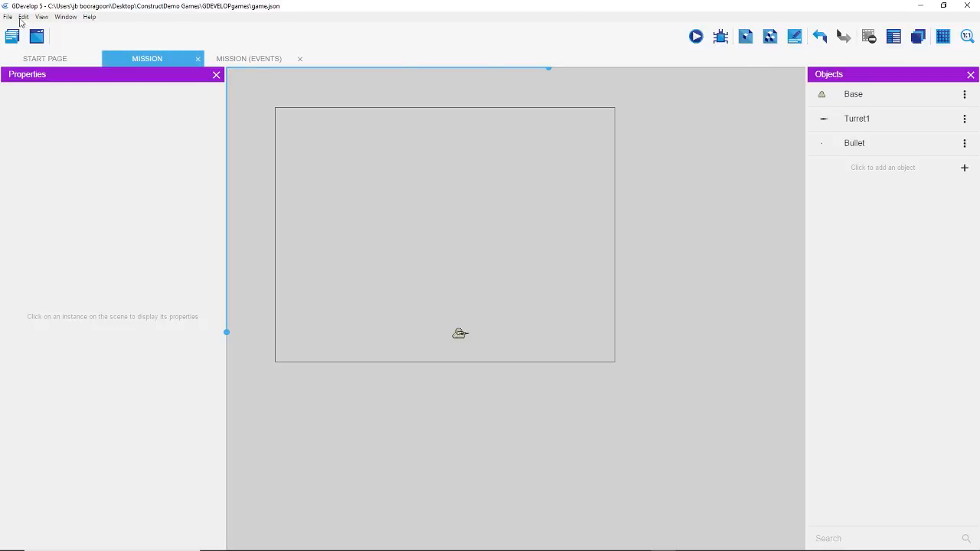
Step: Save the project and run a preview of the MISSION scene to test the Base and turret movement
left_click(7, 17)
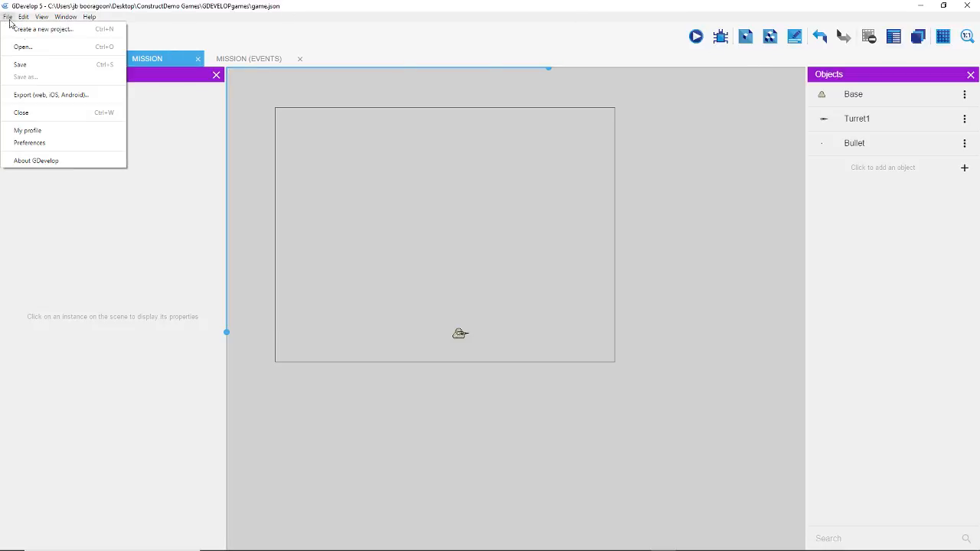
left_click(28, 64)
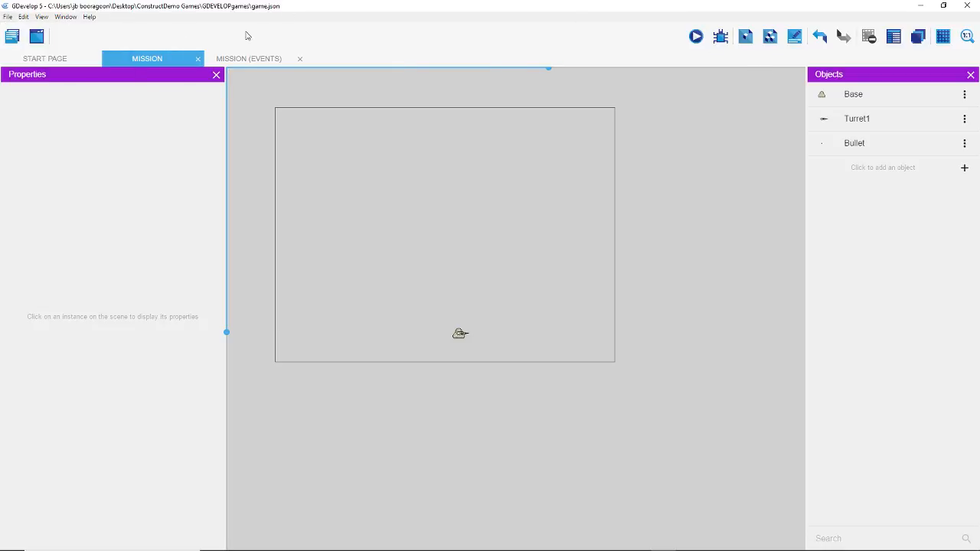
left_click(695, 37)
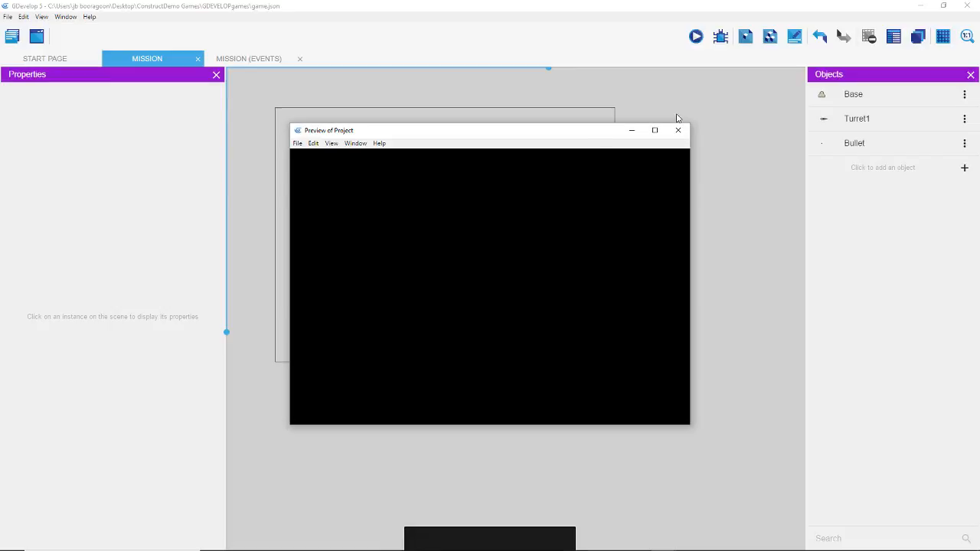
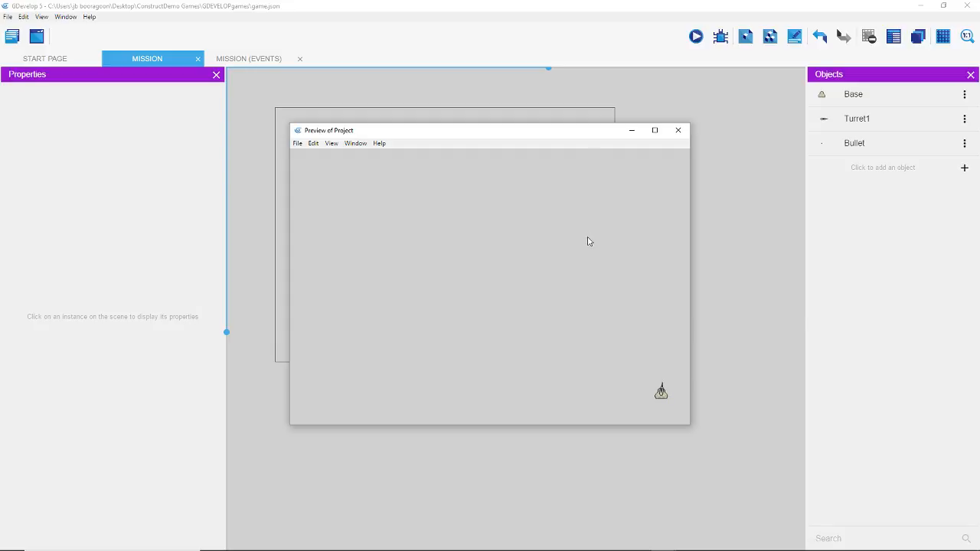
left_click(678, 130)
Step: In the MISSION events, set both a key actions to subtract 3 from the X position of Base and Turret1
left_click(243, 64)
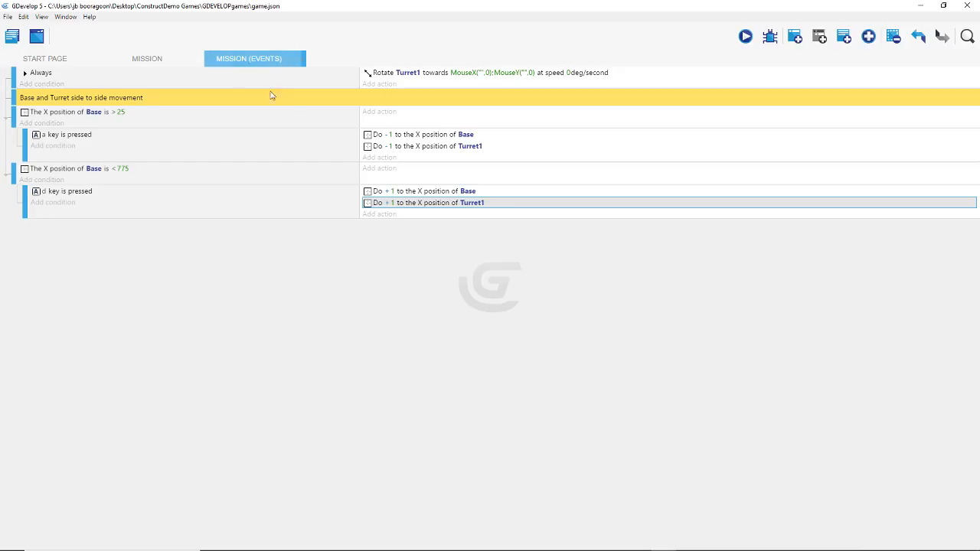
left_click(389, 135)
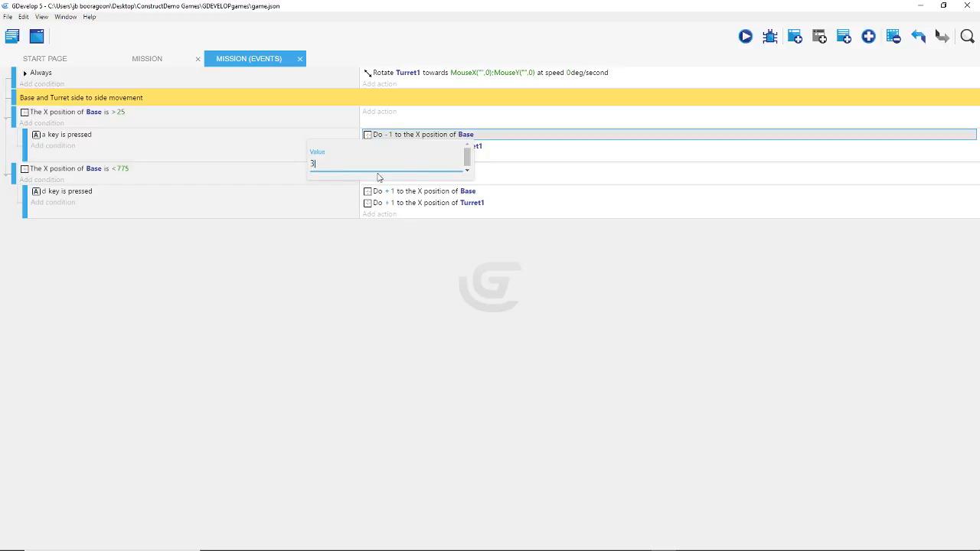
key("Return")
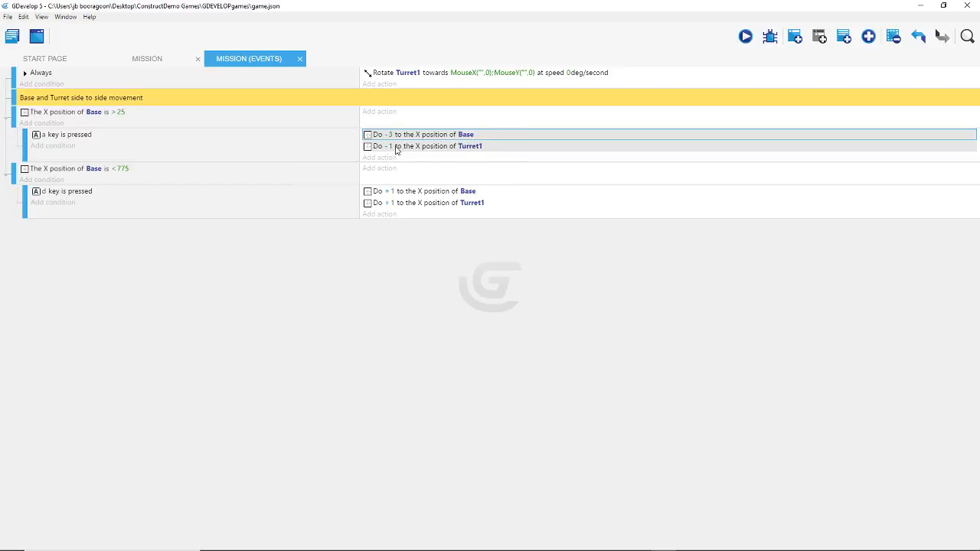
left_click(391, 146)
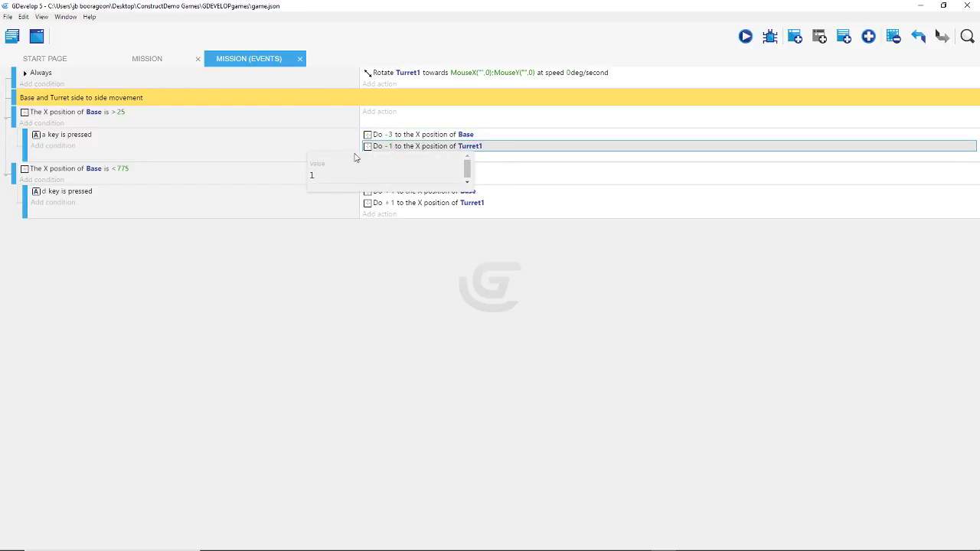
type("3")
key("Return")
Step: Set both d key actions to add 3 to the X position of Base and Turret1
left_click(389, 191)
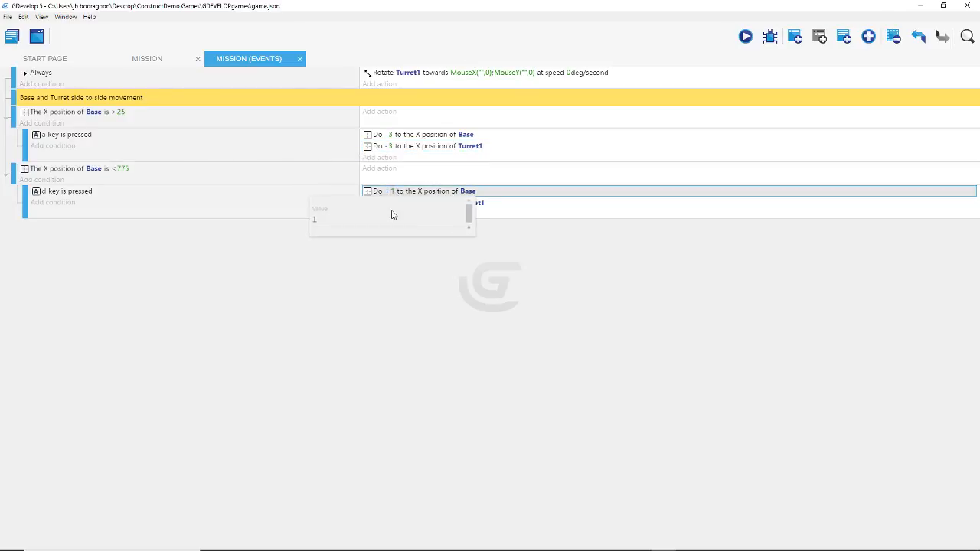
left_click(323, 221)
key("BackSpace")
type("3")
left_click(369, 281)
left_click(395, 203)
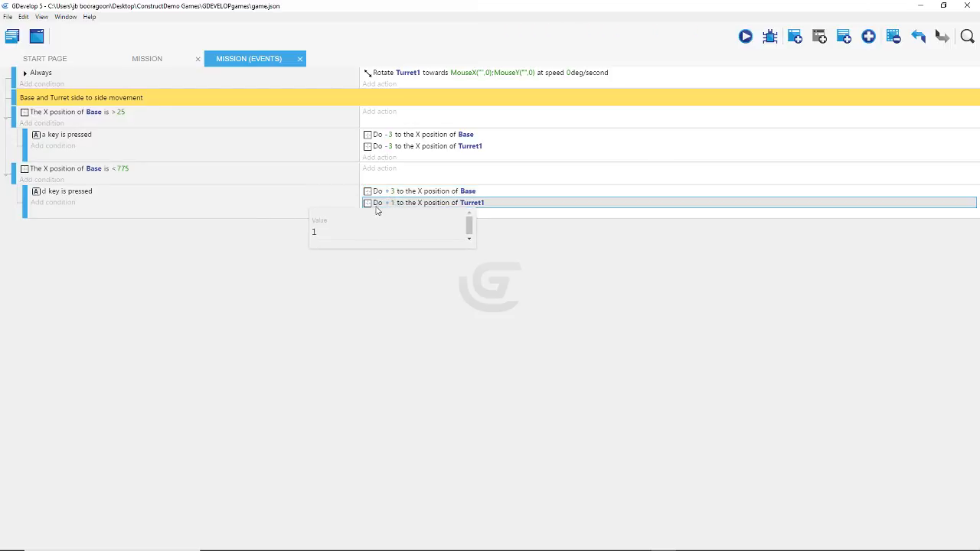
left_click(349, 235)
left_click(391, 203)
left_click(336, 228)
key("BackSpace")
type("3")
left_click(366, 313)
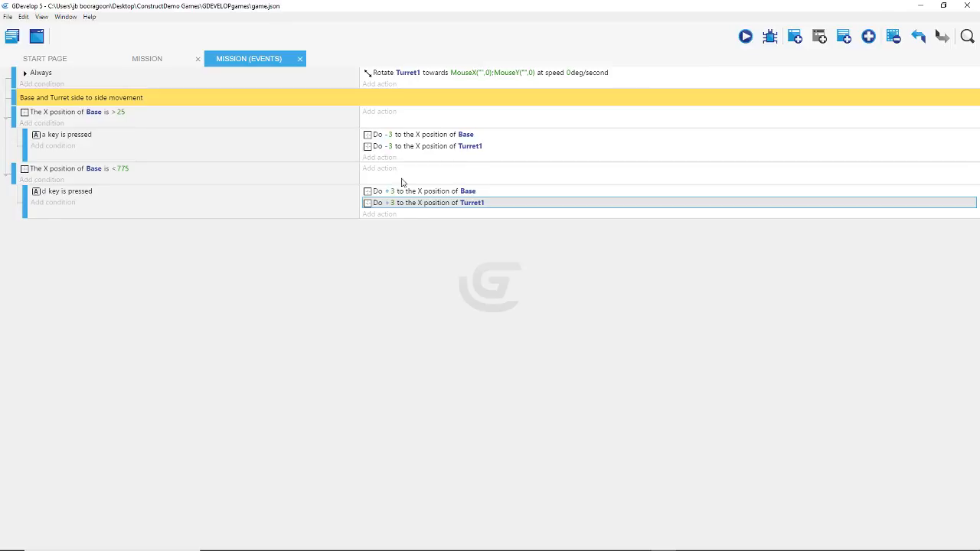
Step: Preview the MISSION scene again to check the side-to-side speed of Base and Turret1, and close the preview
left_click(152, 62)
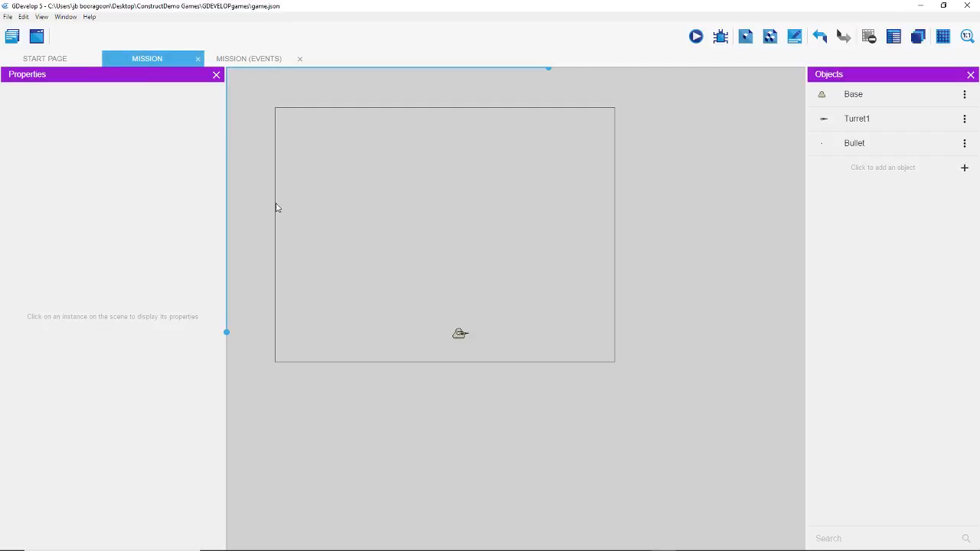
left_click(696, 37)
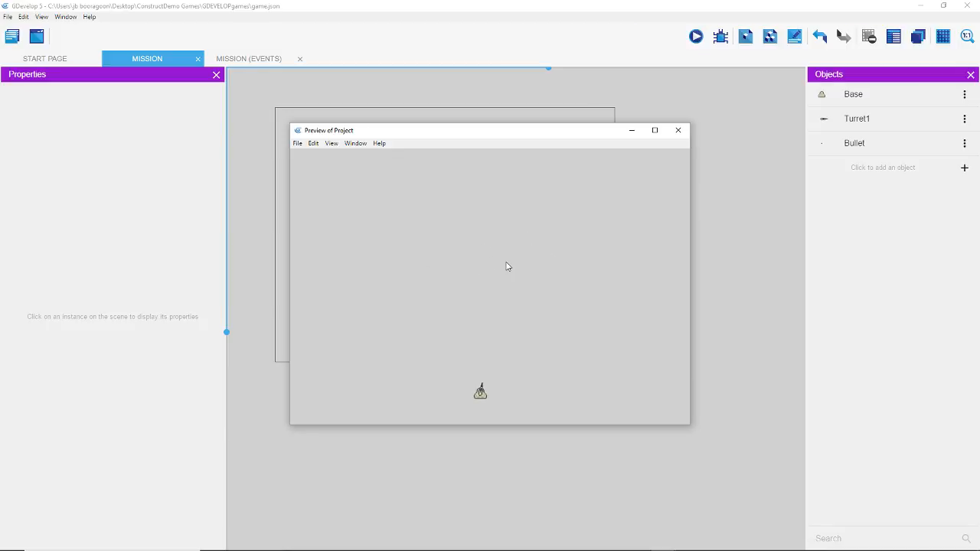
key("Left")
key("Right")
left_click(677, 130)
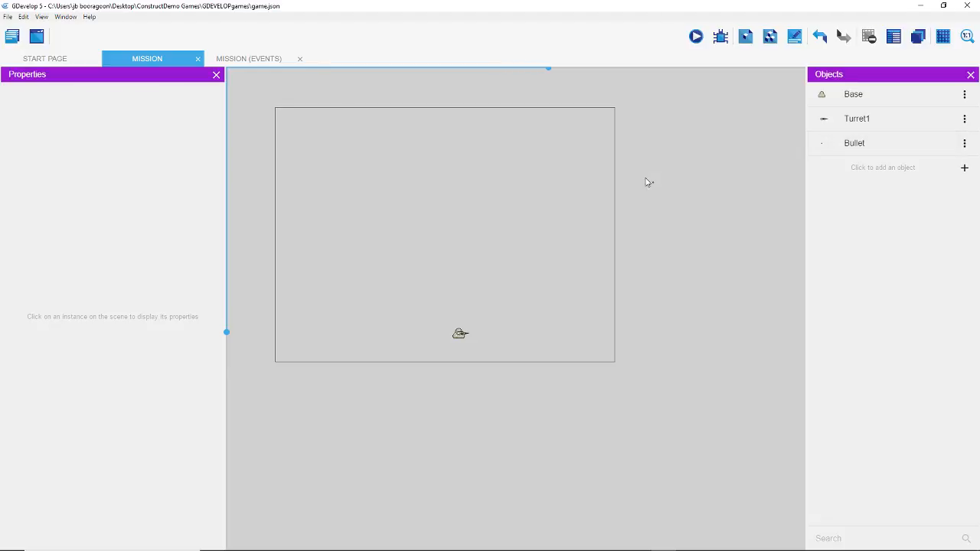
Step: Place a Bullet instance just outside the scene border and add the Destroy when outside of the screen behavior to the Bullet object
left_click_drag(644, 158, 688, 205)
left_click(964, 144)
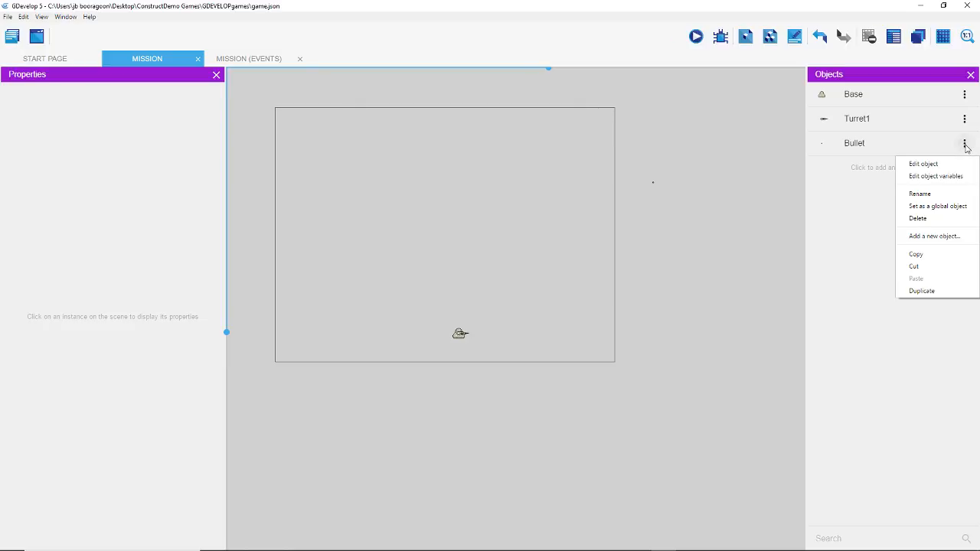
left_click(922, 164)
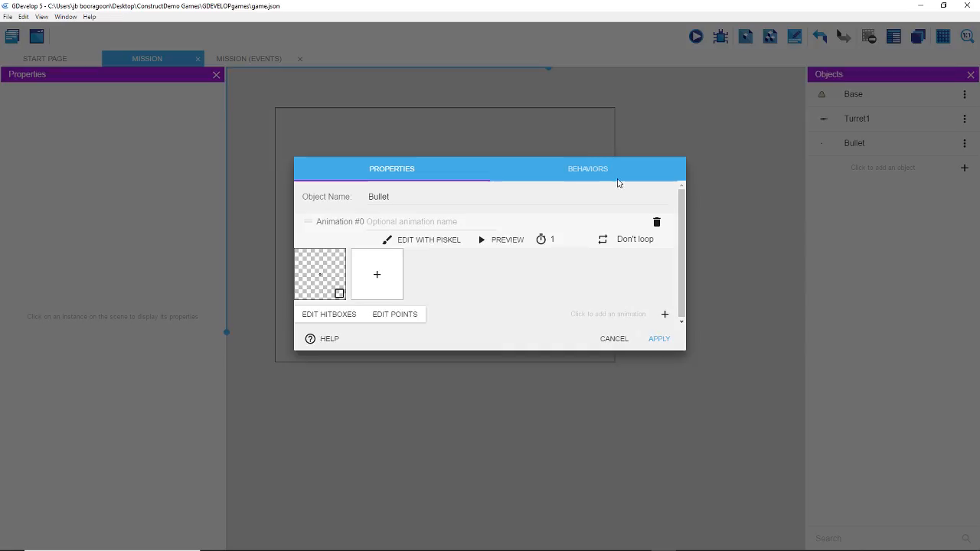
left_click(600, 203)
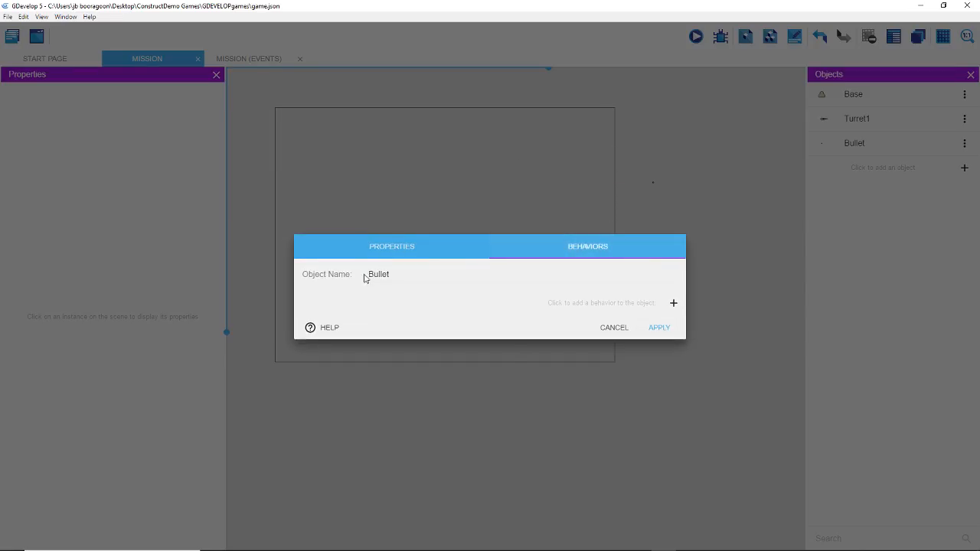
left_click(671, 303)
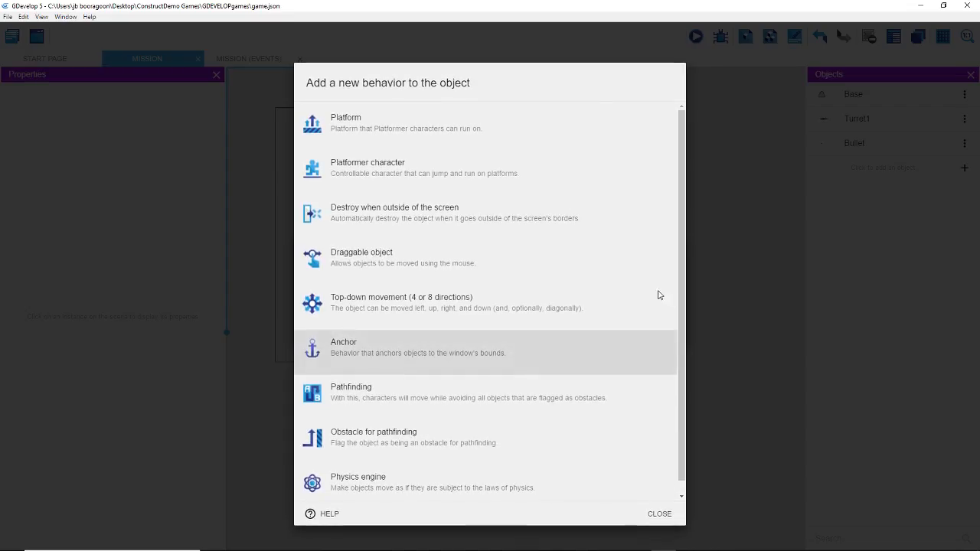
left_click(431, 217)
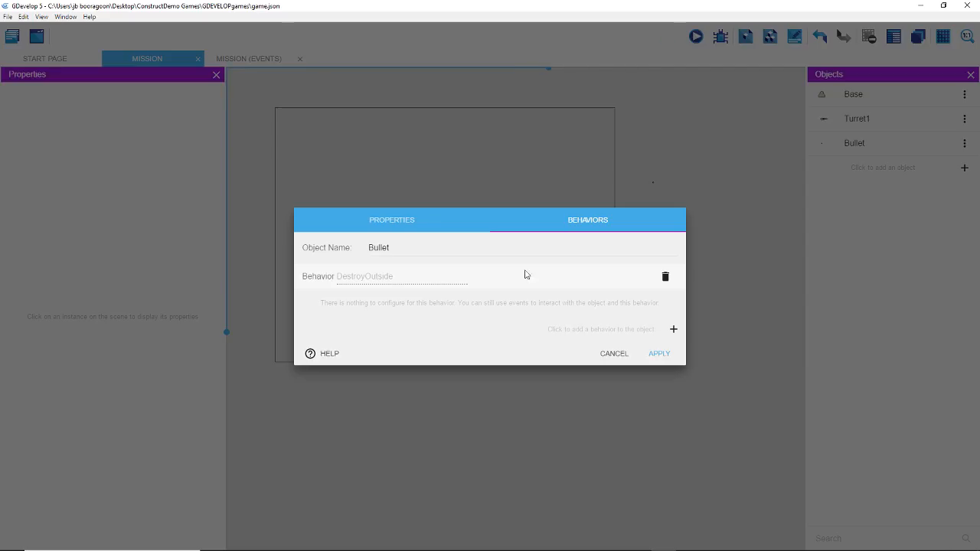
left_click(662, 354)
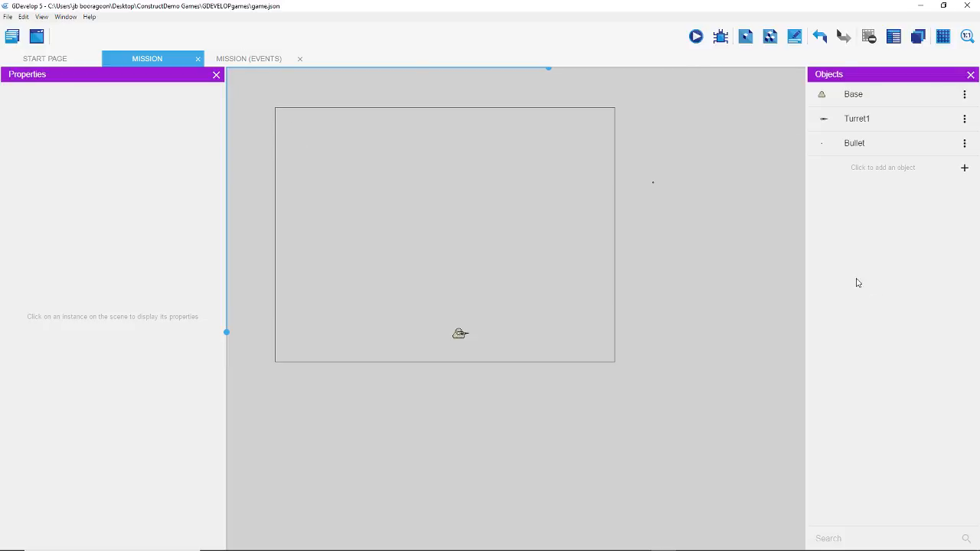
Step: Review the project's global variables fireRateVar and bulletSpeed and close them without applying changes
left_click(270, 61)
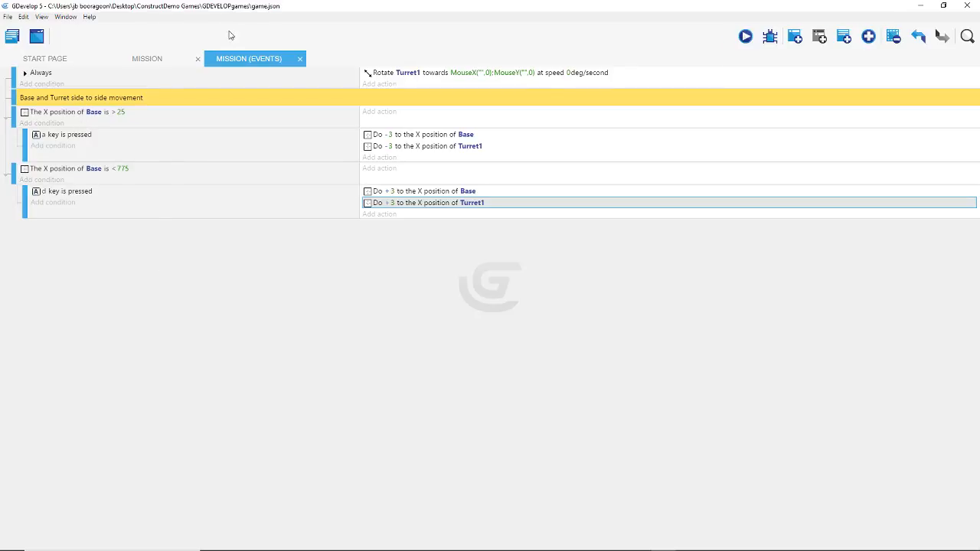
left_click(156, 59)
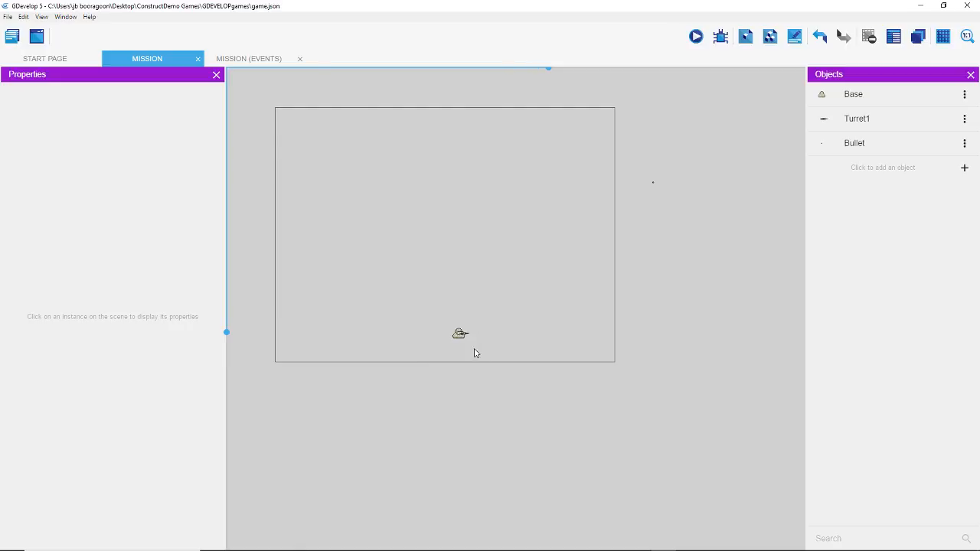
left_click(14, 38)
left_click(75, 98)
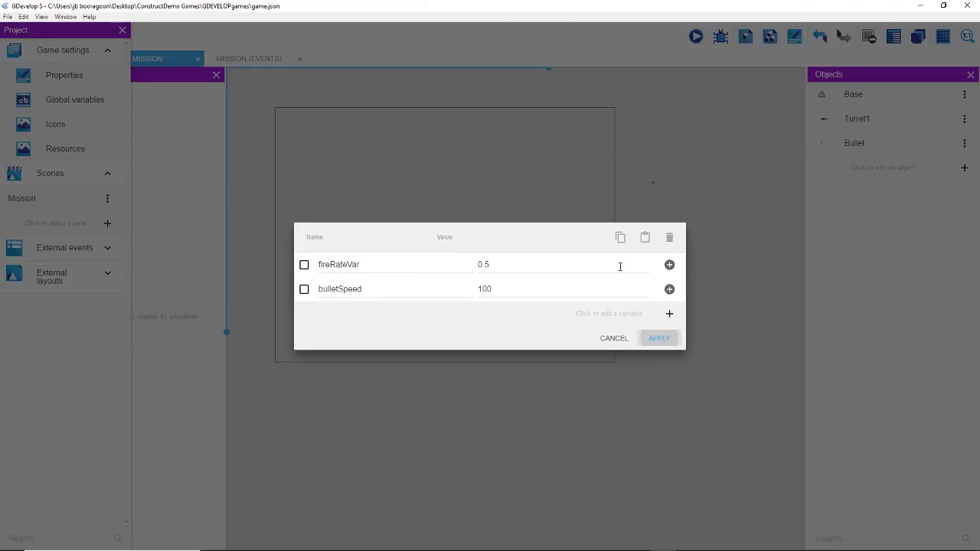
left_click(614, 339)
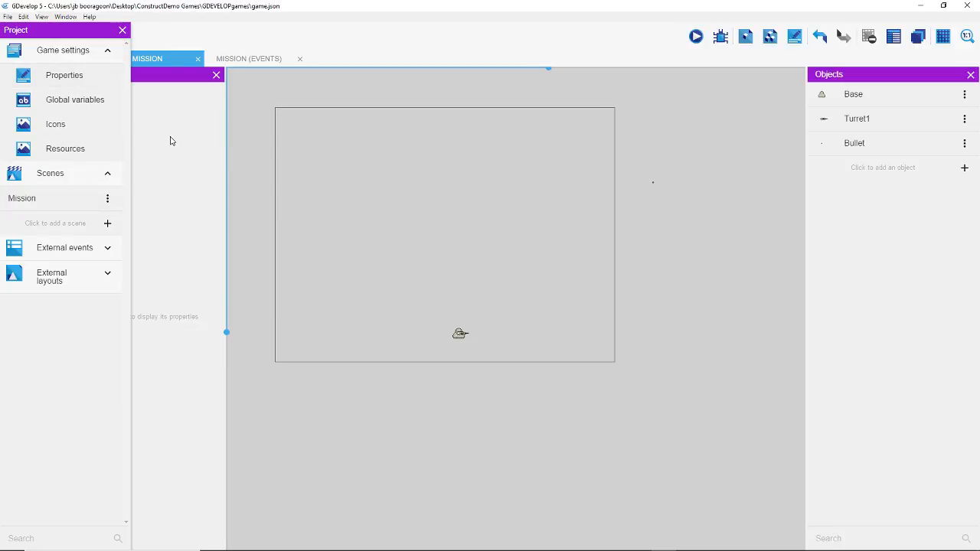
left_click(122, 29)
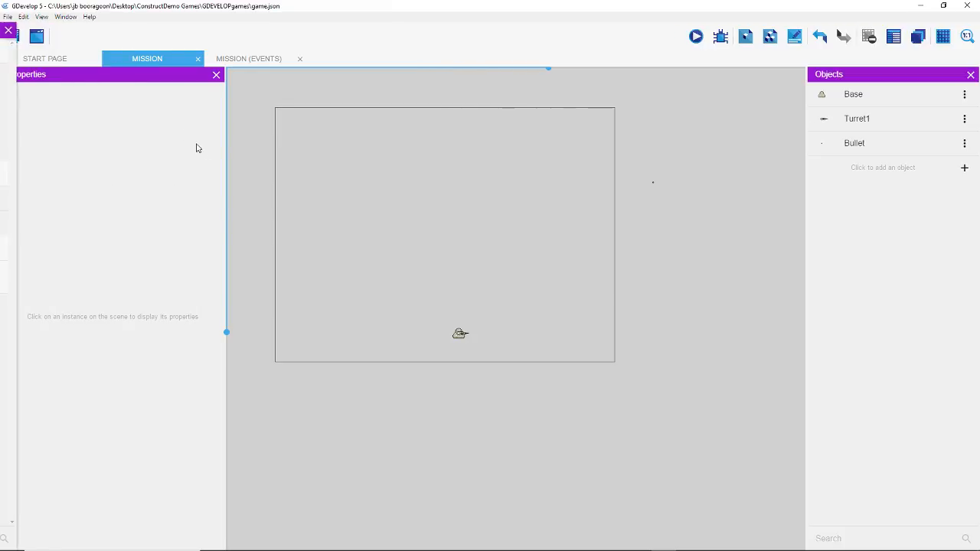
Step: Add a top-level comment reading "Shoot Bullet" below the d key event in the MISSION events
left_click(252, 66)
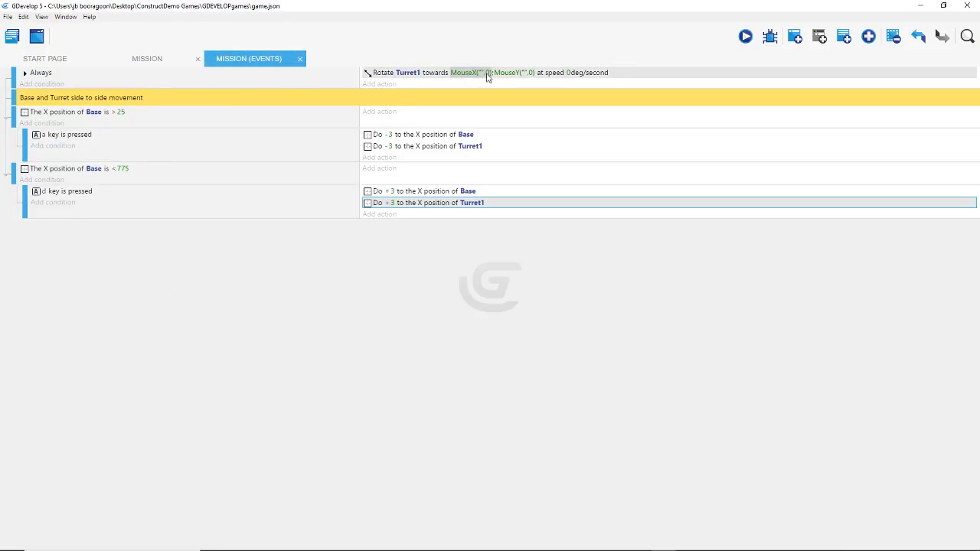
left_click(116, 211)
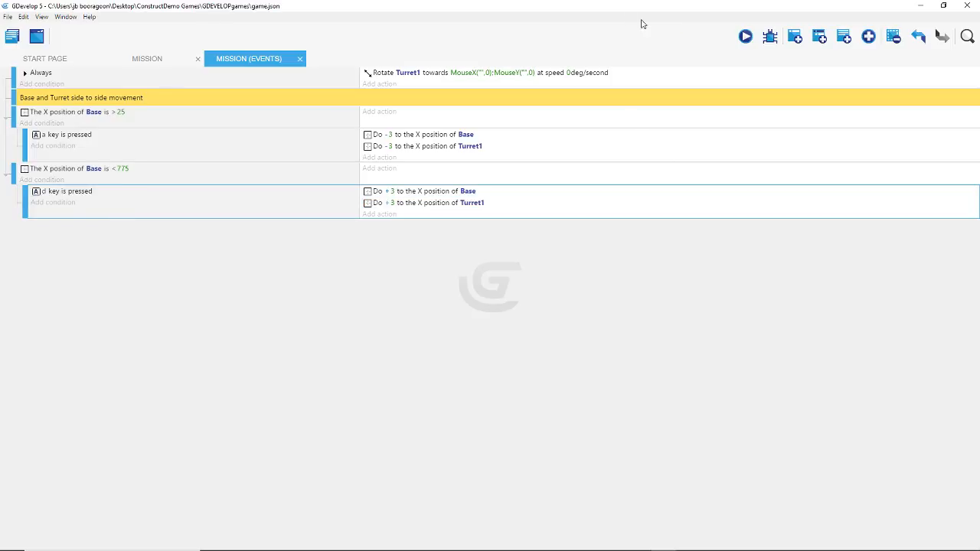
left_click(842, 37)
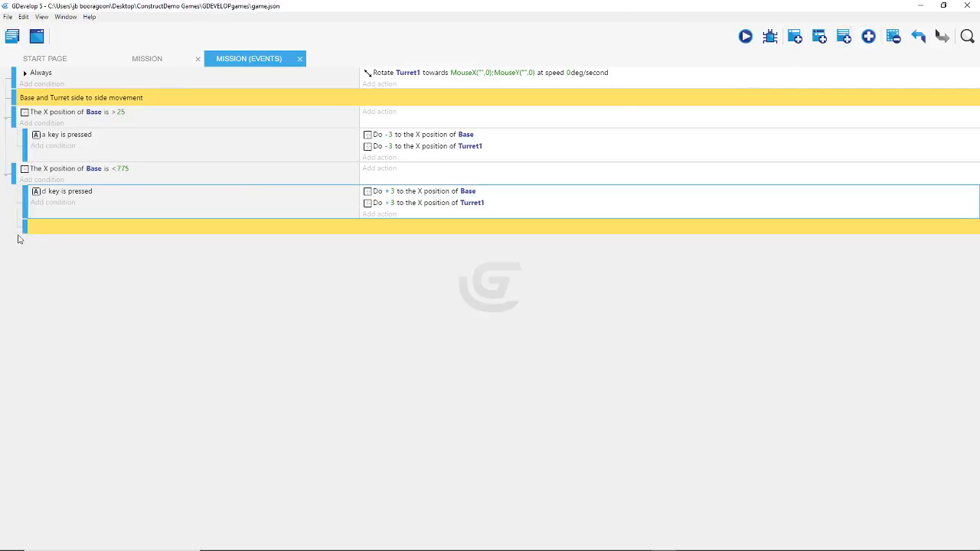
mouse_move(24, 225)
left_mouse_down()
mouse_move(11, 254)
mouse_move(23, 228)
left_mouse_up()
left_click(51, 225)
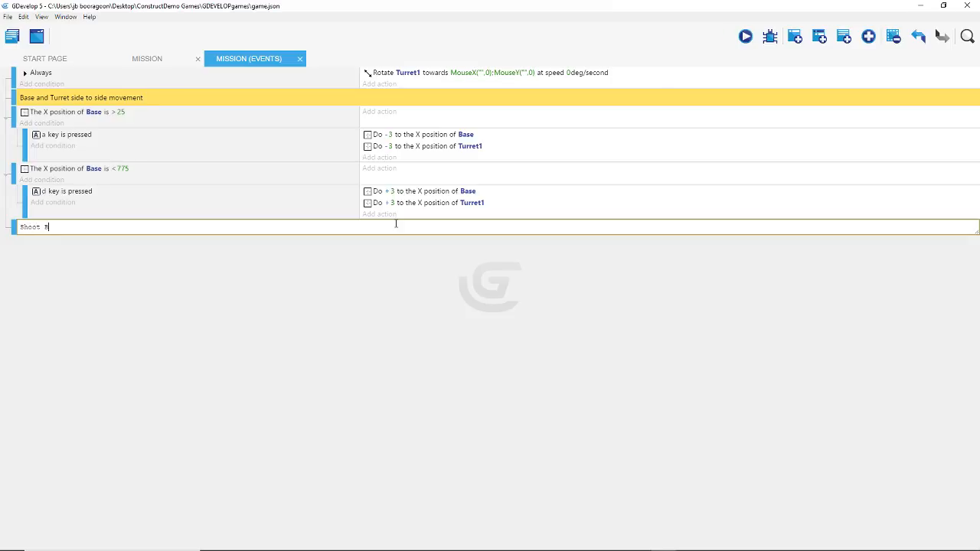
type("Shoot Bullet")
key("Return")
key("BackSpace")
left_click(207, 382)
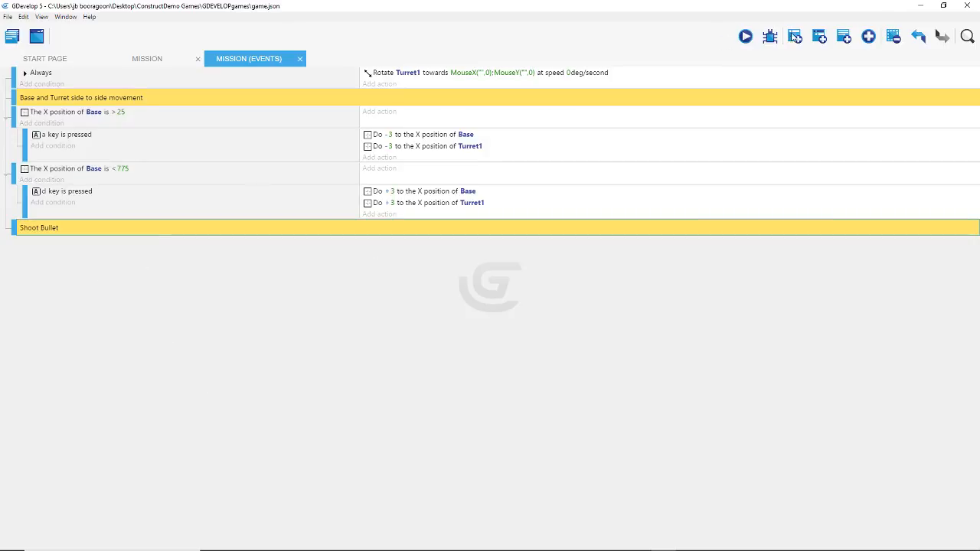
Step: Add an event below the Shoot Bullet comment with a Key pressed condition for the s key
left_click(794, 38)
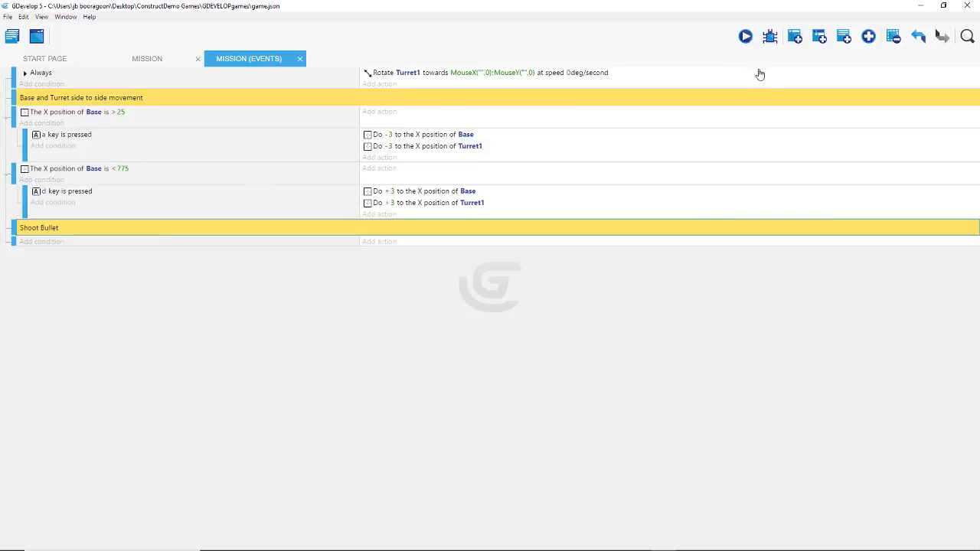
left_click(50, 243)
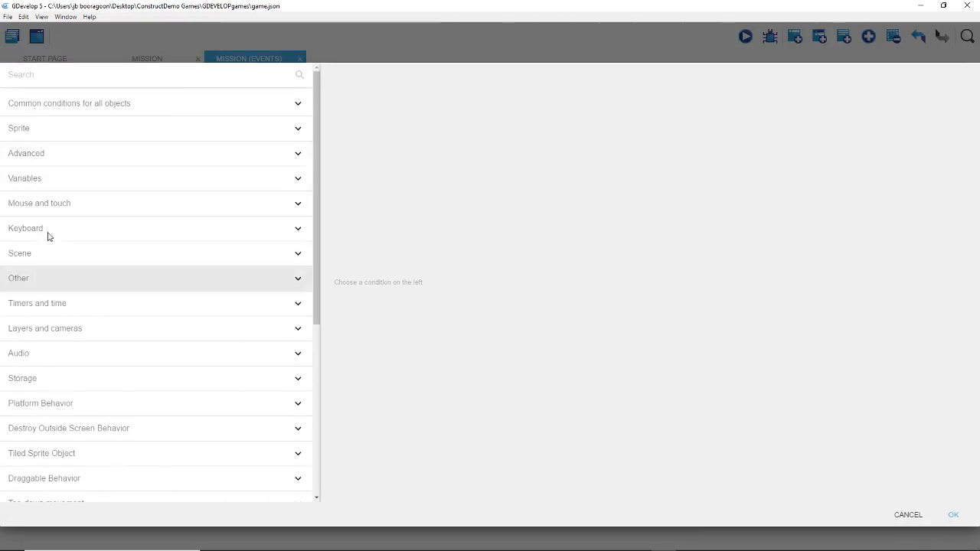
left_click(72, 228)
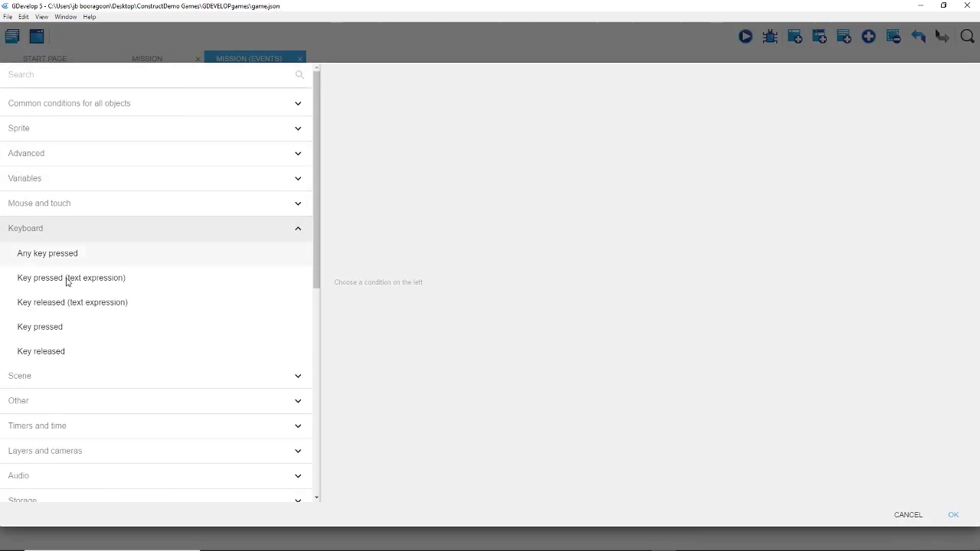
left_click(69, 327)
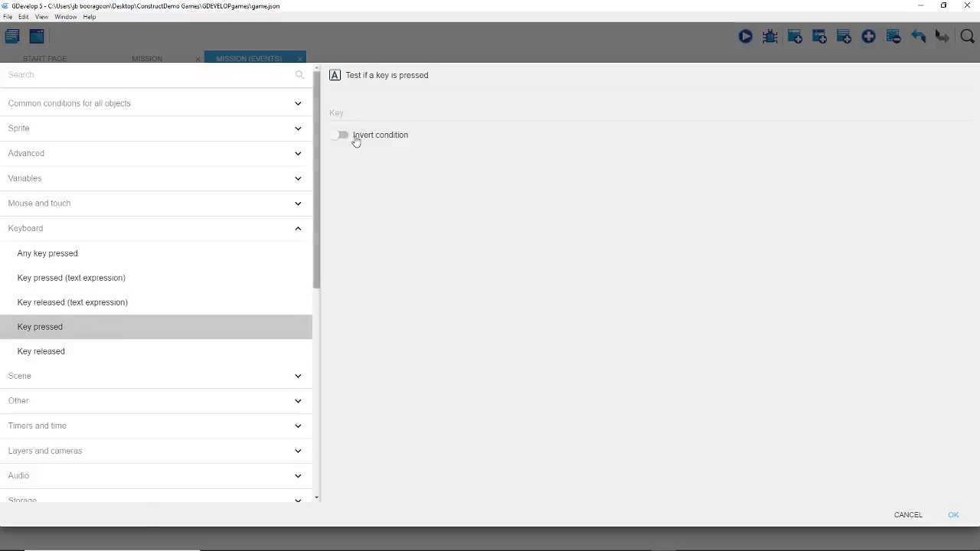
left_click(358, 108)
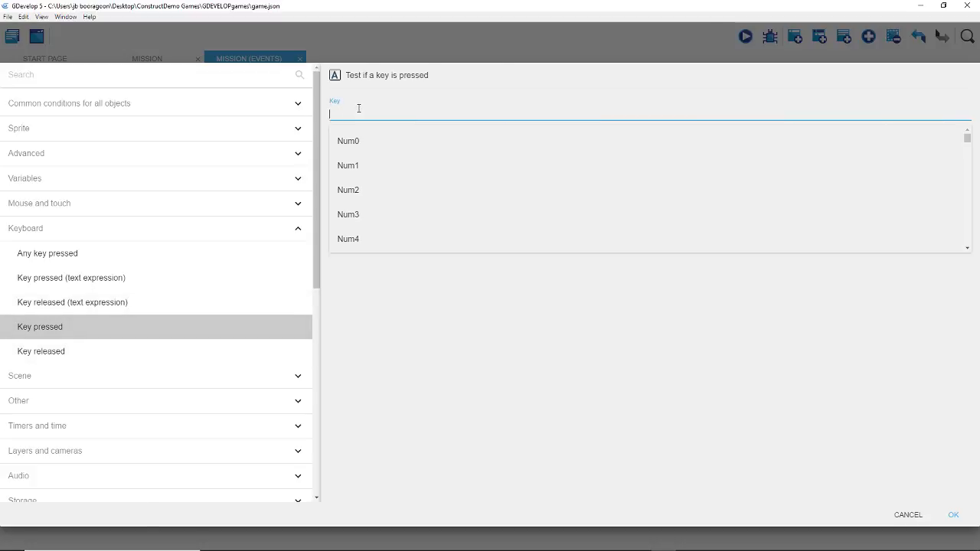
type("s")
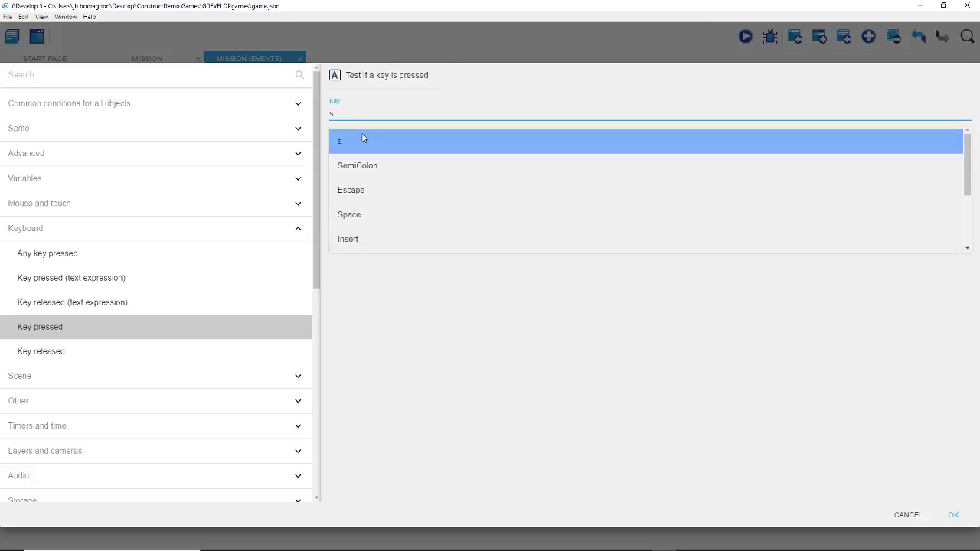
left_click(953, 515)
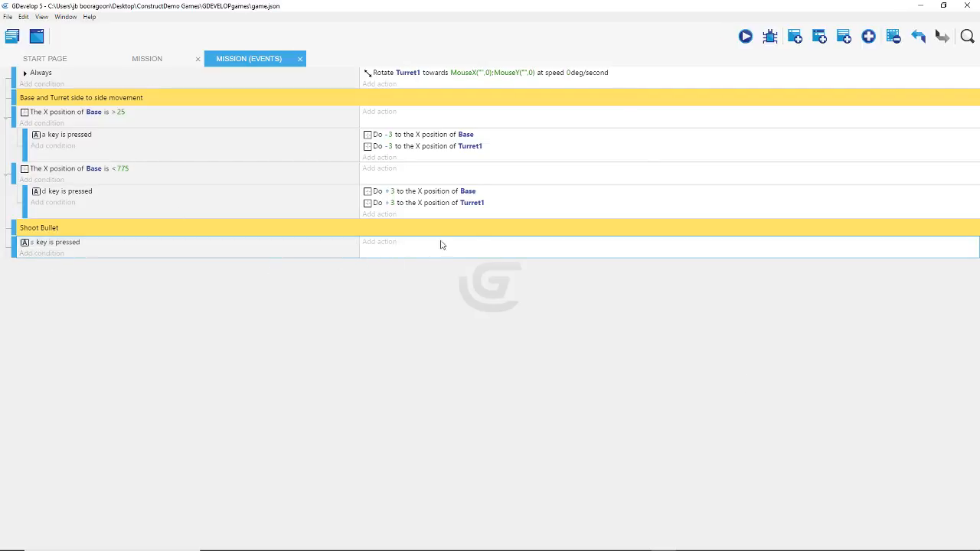
Step: Add a Value of a timer condition to the s key event, testing timer "fireRate" against GlobalVariable(fireRateVar) seconds
left_click(37, 254)
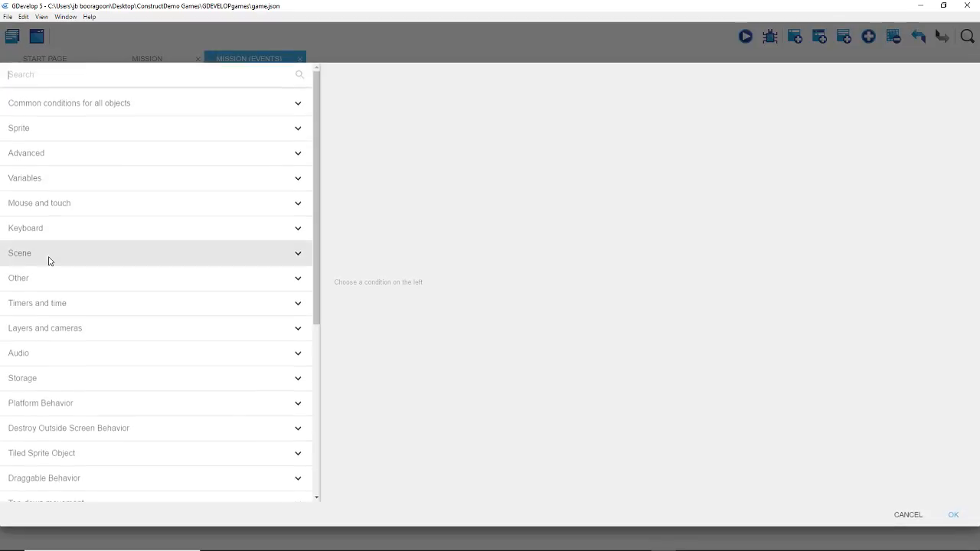
left_click(69, 304)
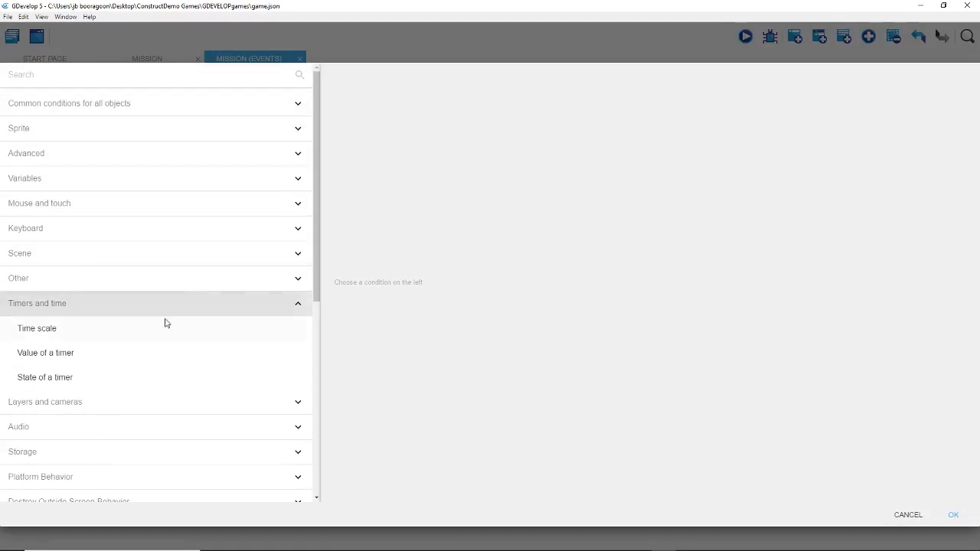
left_click(55, 378)
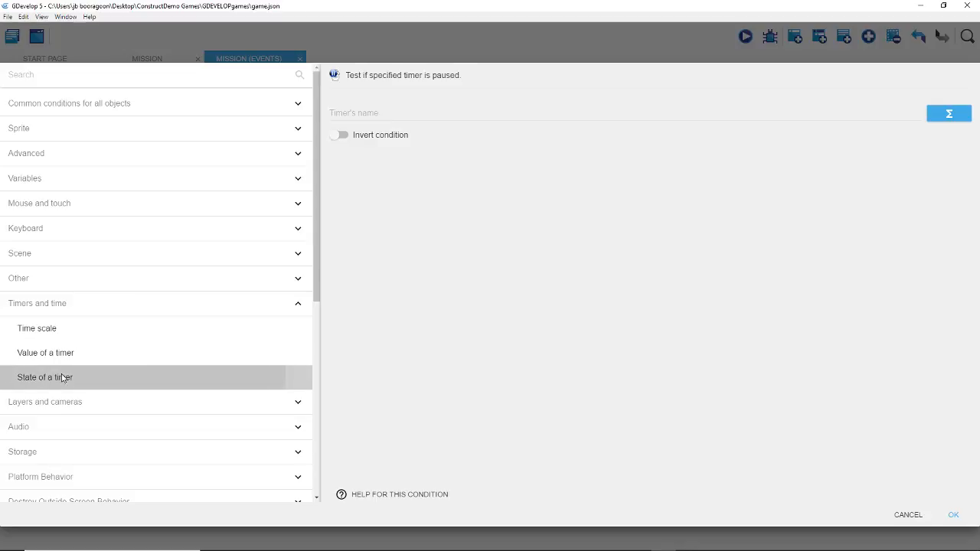
left_click(405, 112)
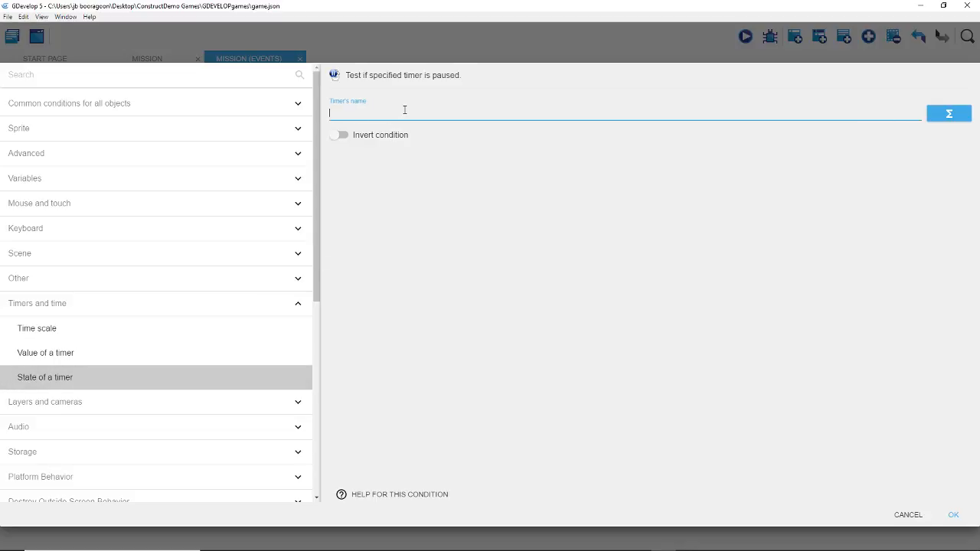
left_click(65, 351)
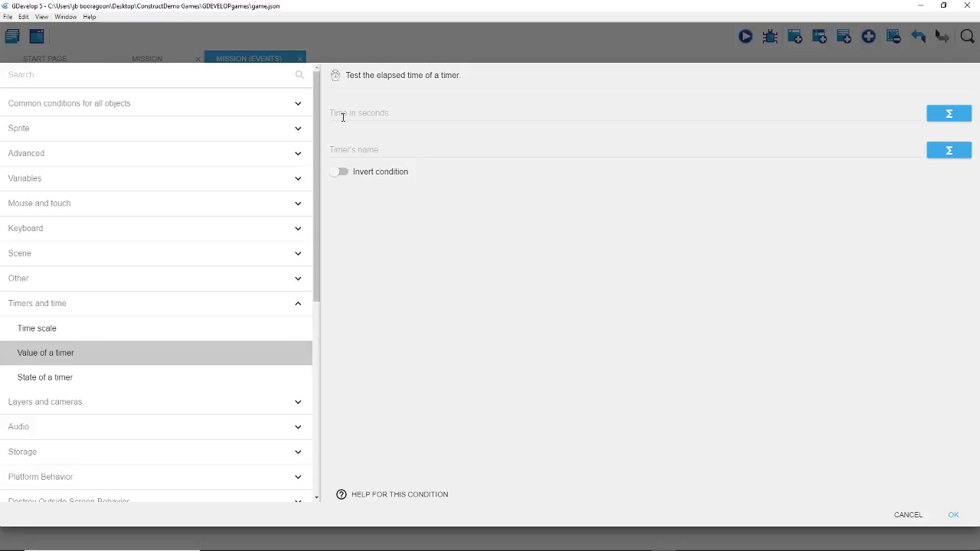
left_click(370, 113)
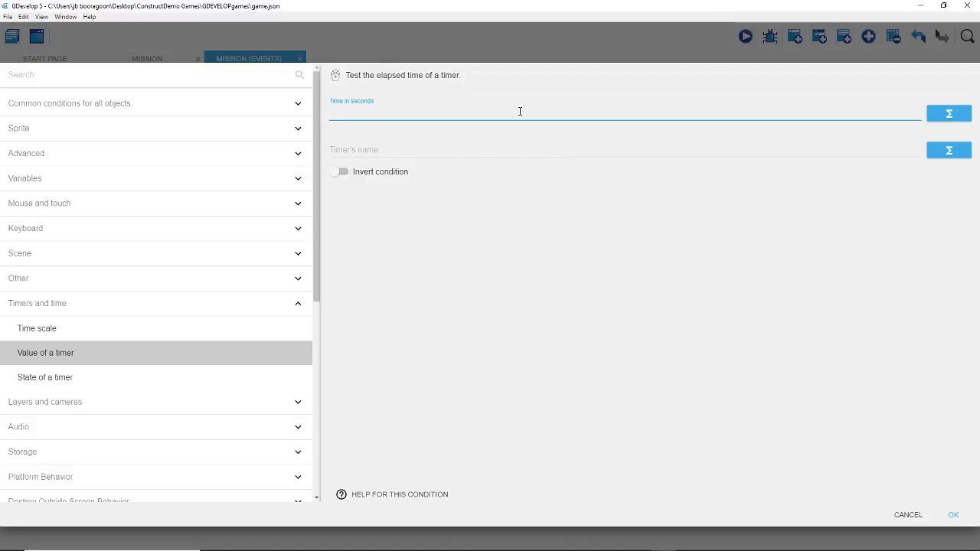
type("obalVariable(fi")
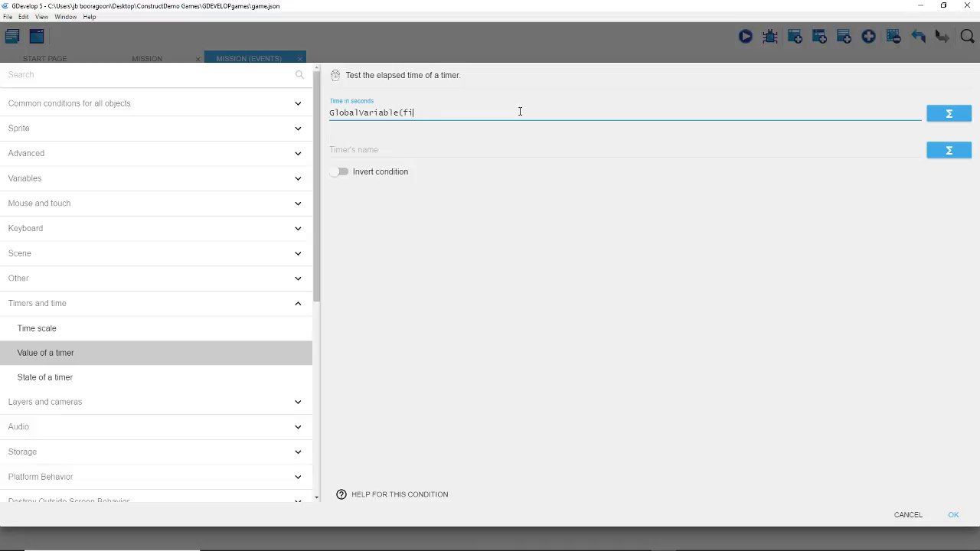
type("teVar")
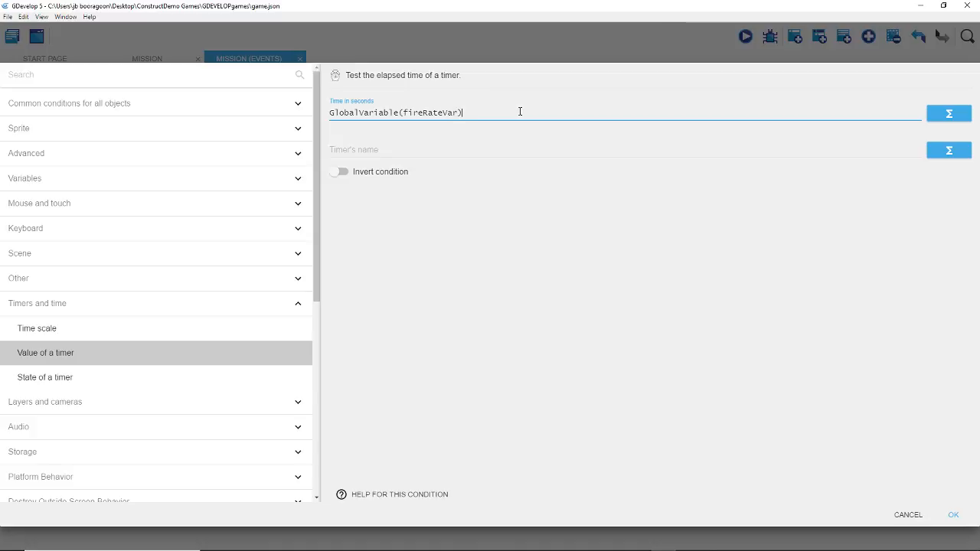
left_click(404, 148)
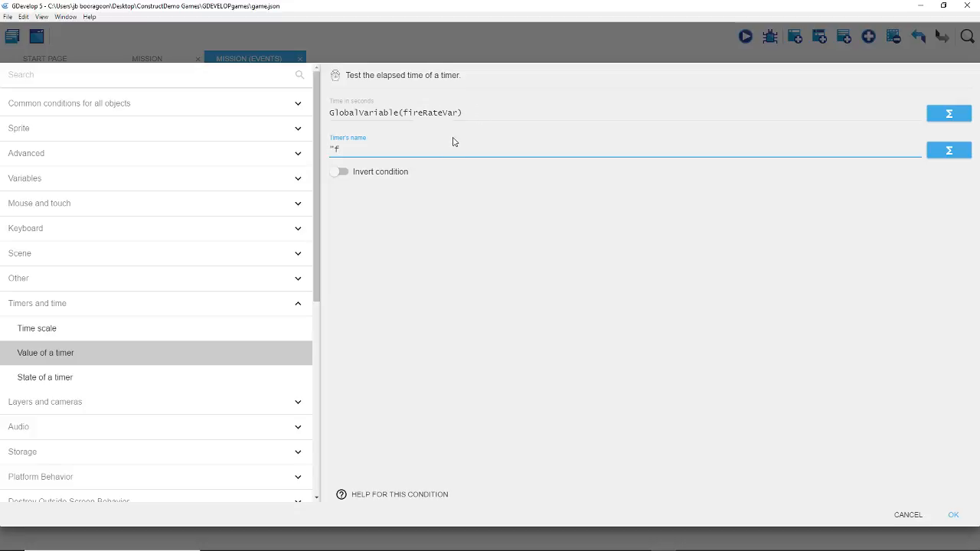
type("\"fireRate\"")
left_click(588, 274)
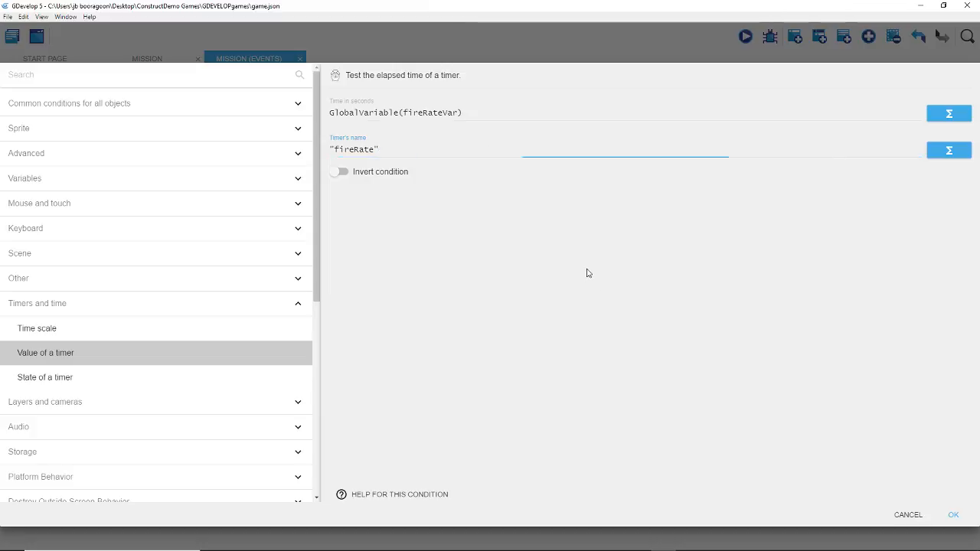
left_click(955, 514)
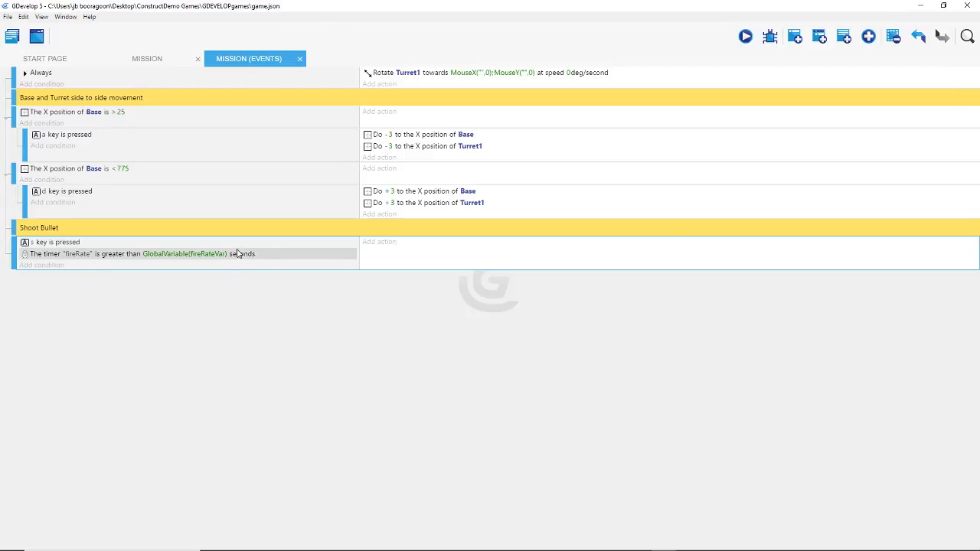
Step: Start a Create an object action for the s key event with Bullet as the object to create
left_click(394, 249)
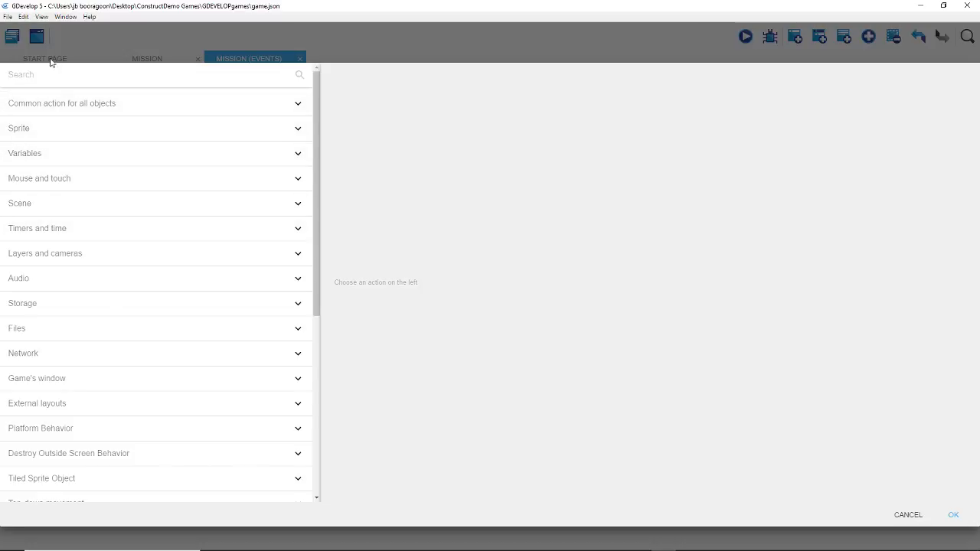
left_click(234, 40)
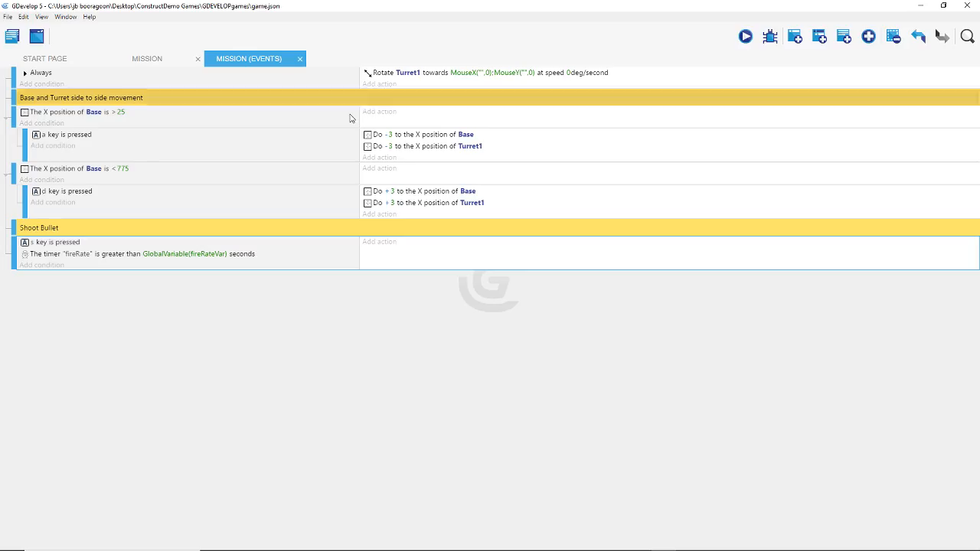
left_click(380, 242)
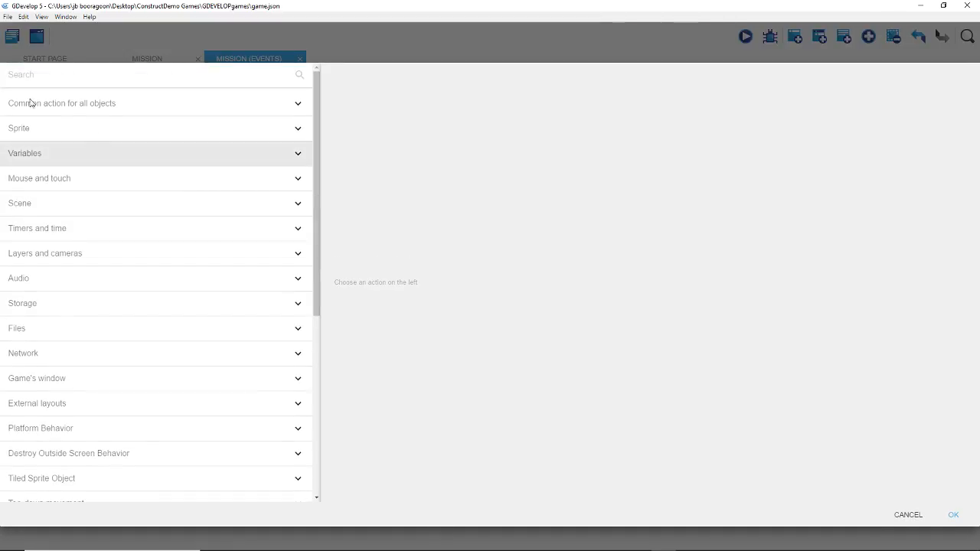
left_click(61, 102)
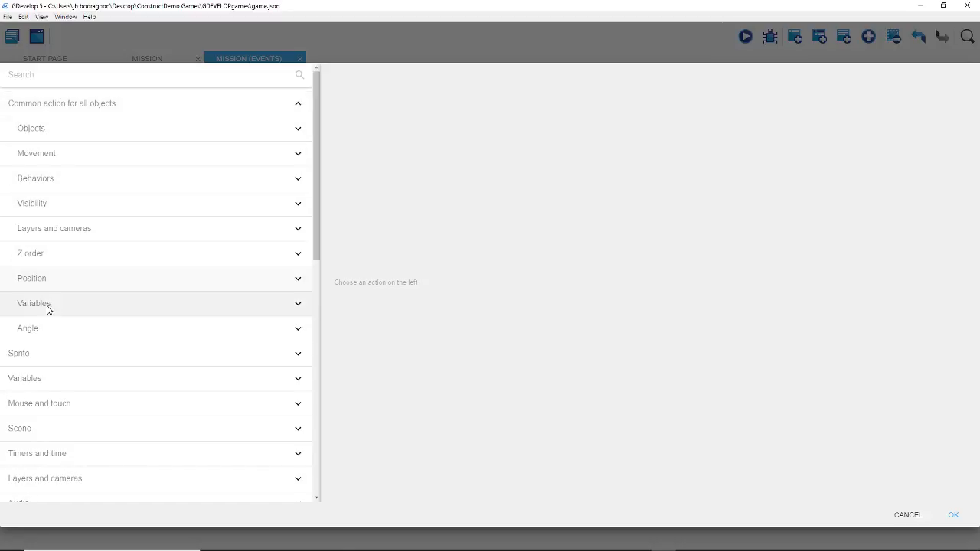
left_click(53, 129)
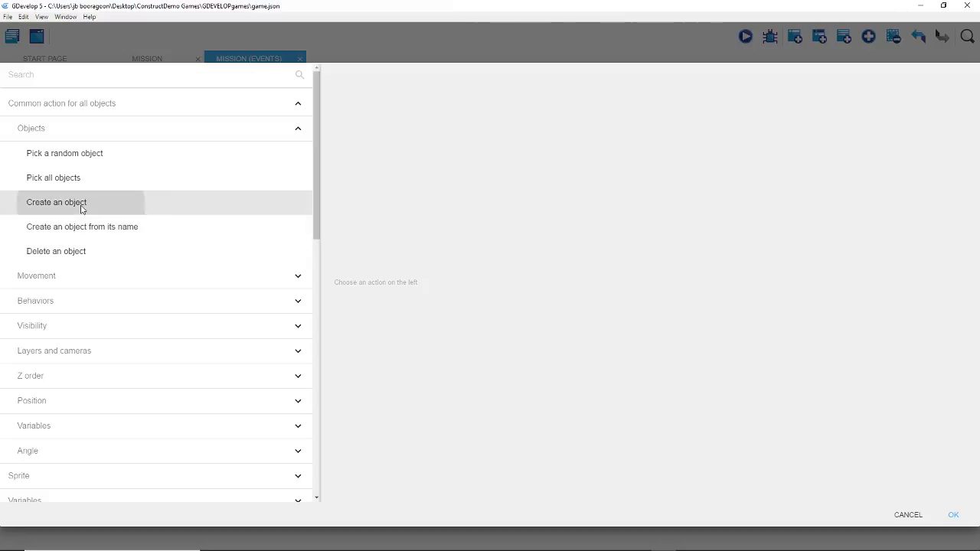
left_click(80, 203)
left_click(382, 114)
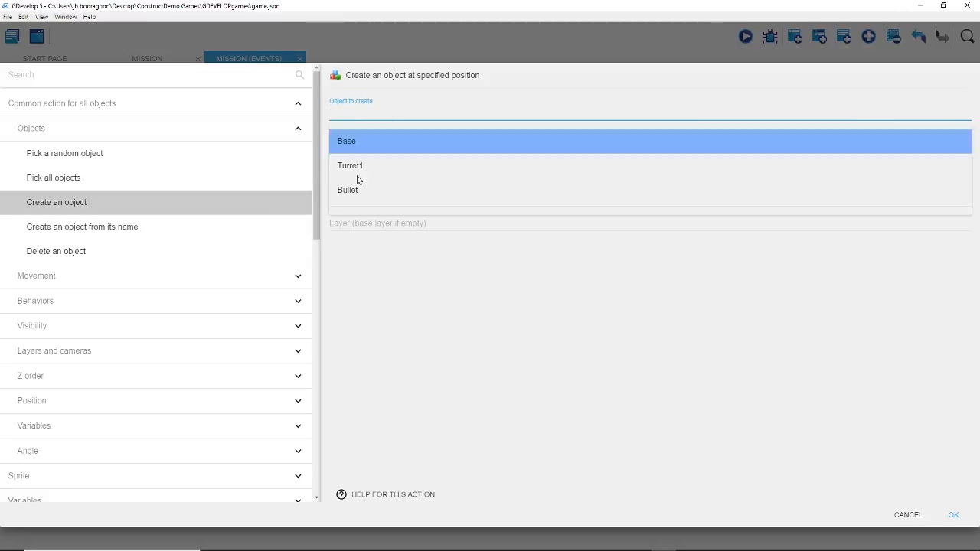
left_click(357, 189)
Step: Set the Bullet's creation position to Turret1.X() and Turret1.Y() on the base layer and apply the action
left_click(374, 149)
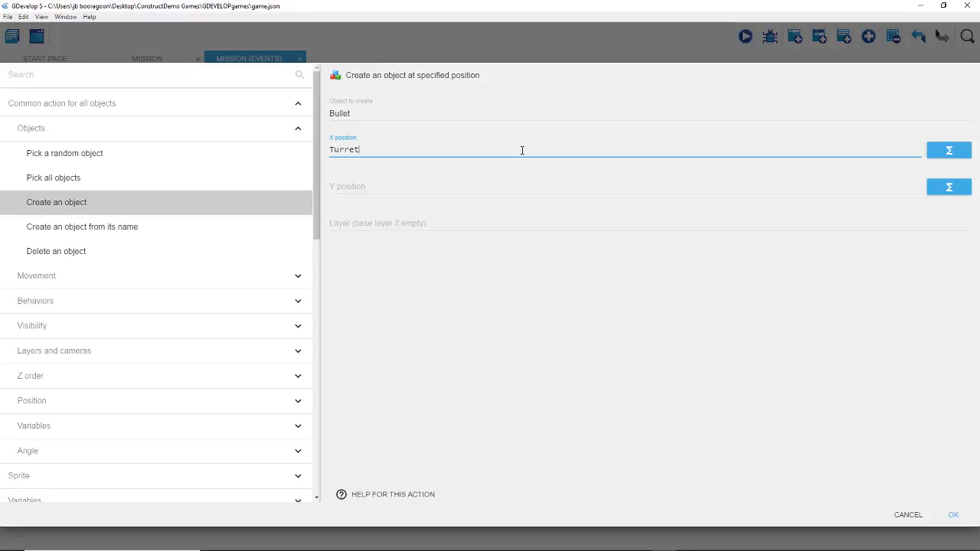
type(".X")
left_click(431, 194)
left_click(399, 150)
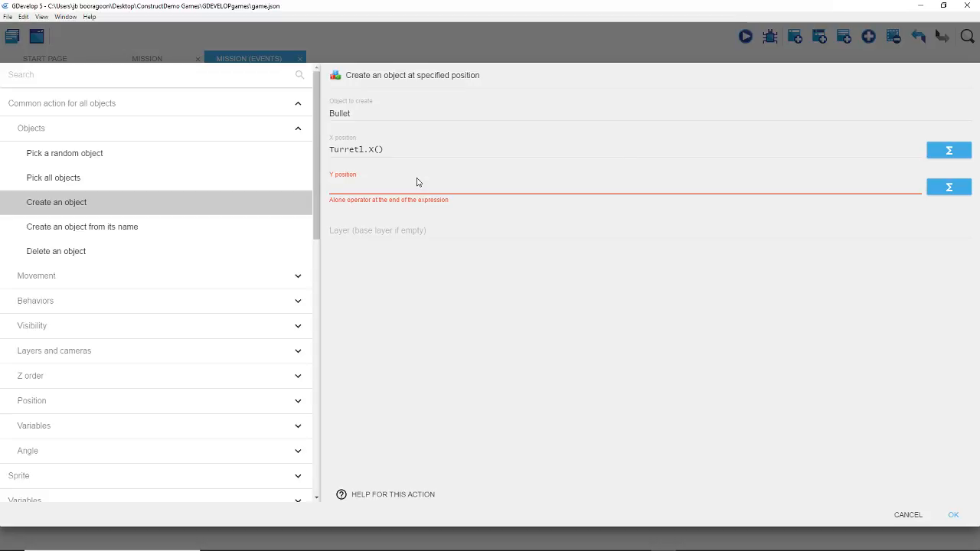
type("rret1>Y(")
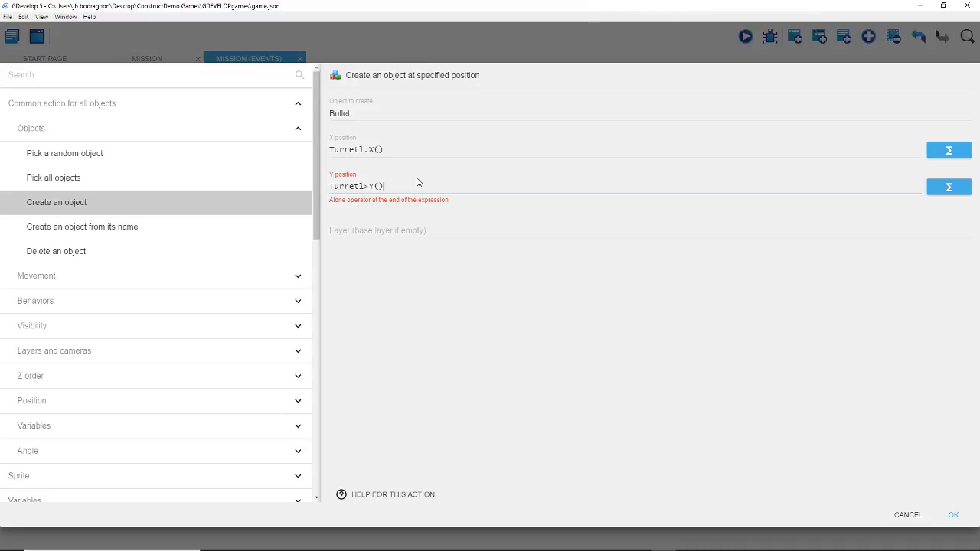
left_click(416, 233)
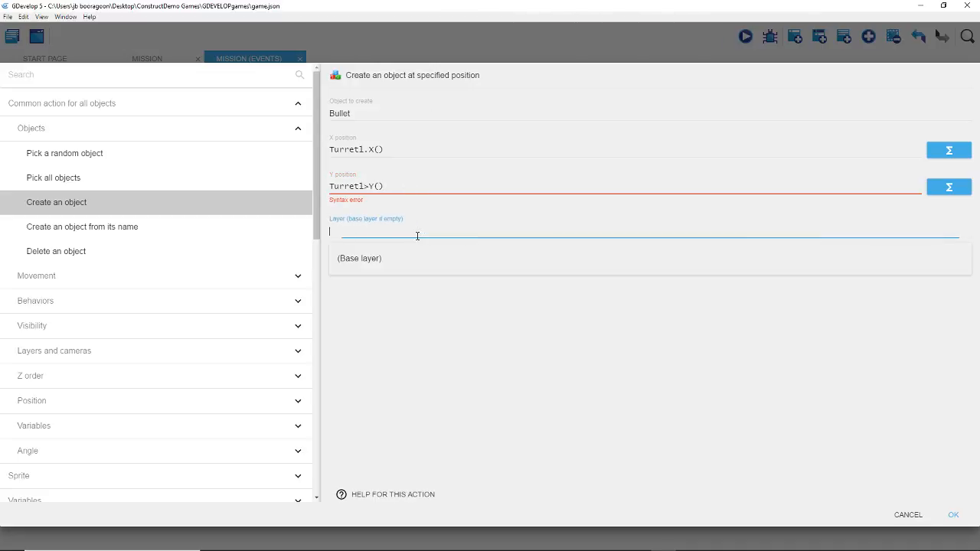
left_click(438, 368)
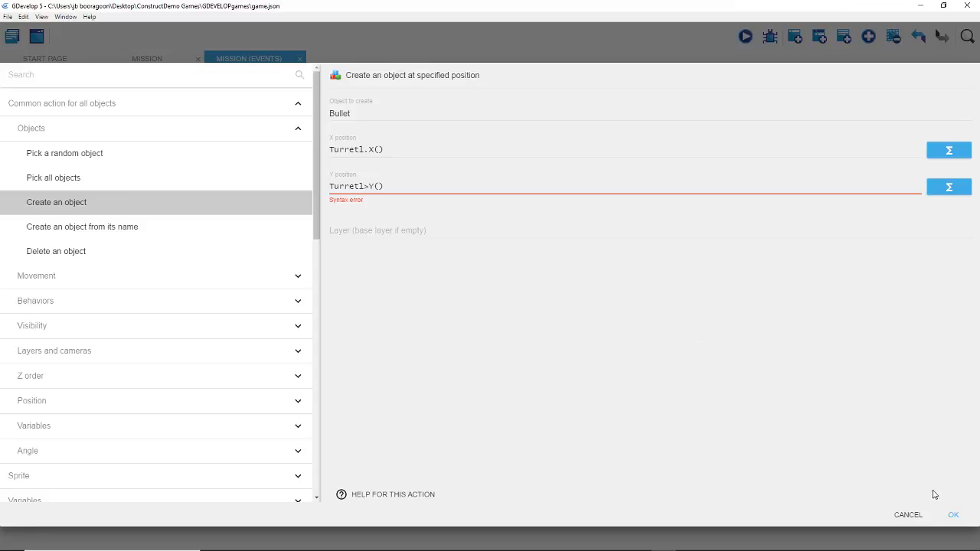
left_click(367, 186)
key("BackSpace")
type(".")
left_click(953, 515)
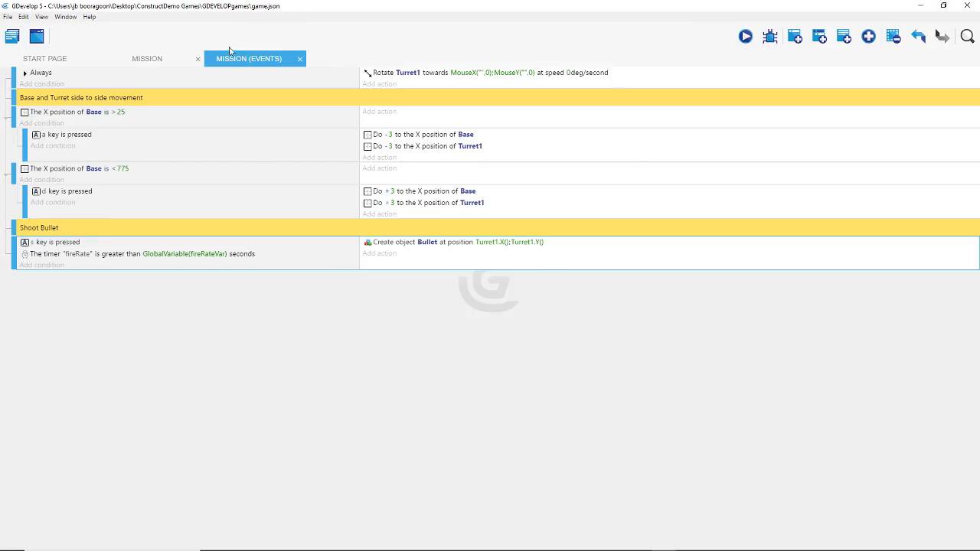
Step: Add a layer named Sprites above the base layer in the MISSION scene
left_click(148, 60)
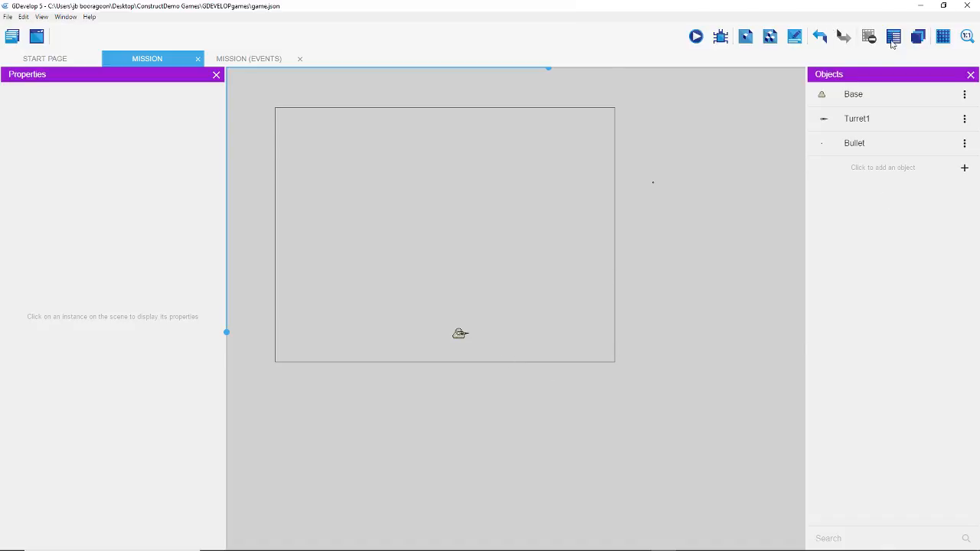
left_click(922, 38)
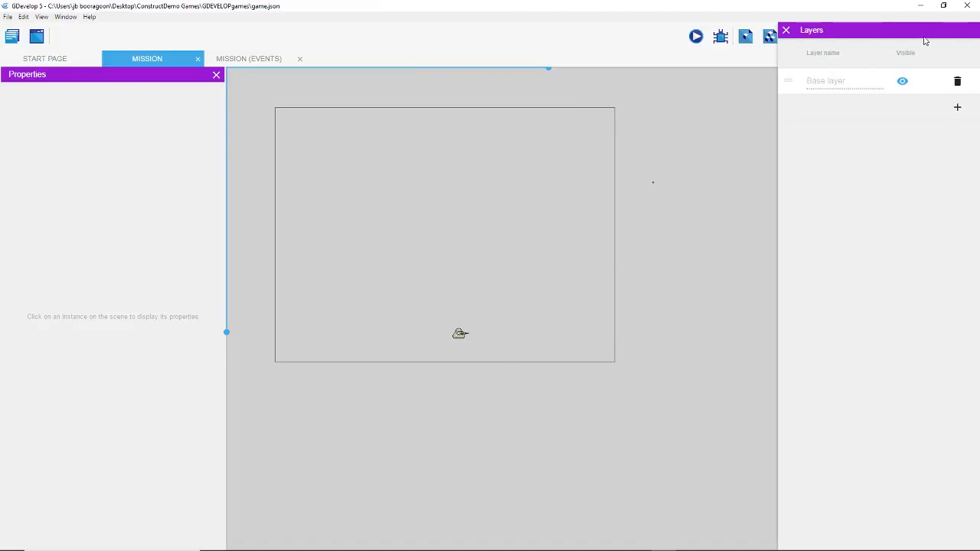
left_click(956, 108)
left_click(825, 81)
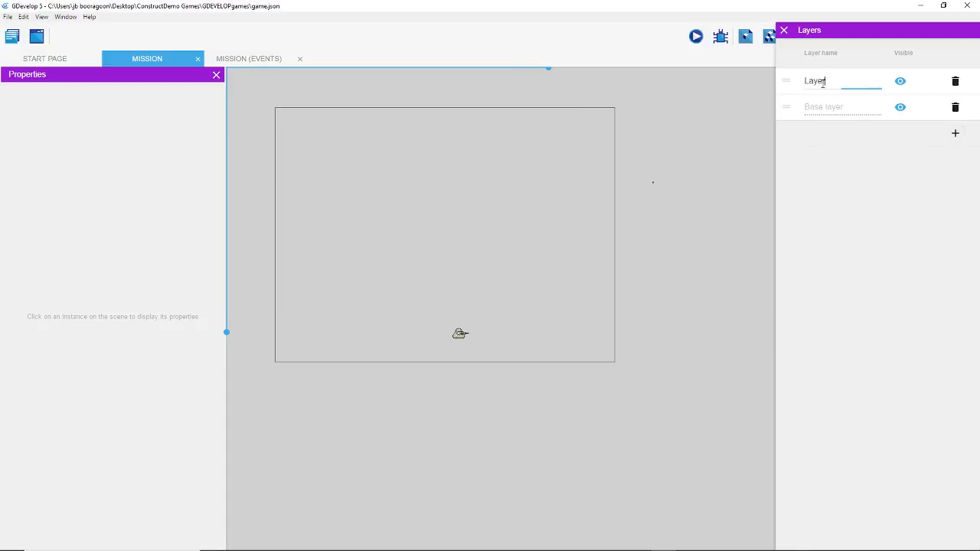
left_click_drag(825, 82, 801, 84)
type("Sprites")
left_click(857, 111)
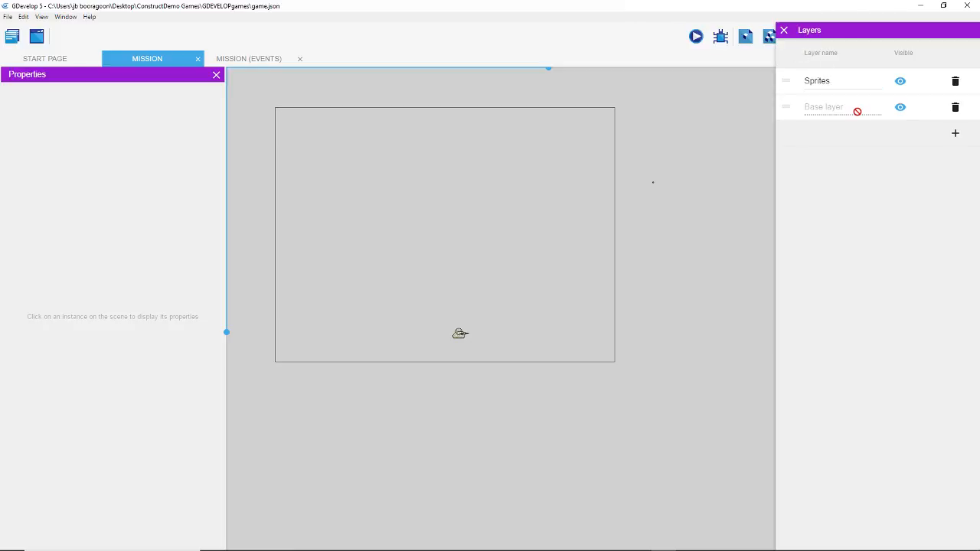
Step: Add a layer named UI above the Sprites layer and close the layer list
left_click(955, 134)
left_click(822, 79)
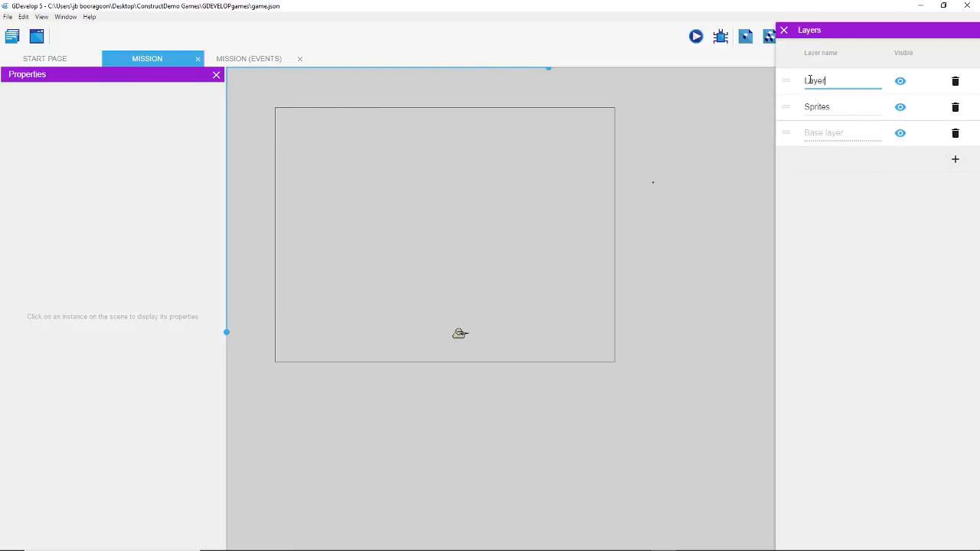
double_click(816, 79)
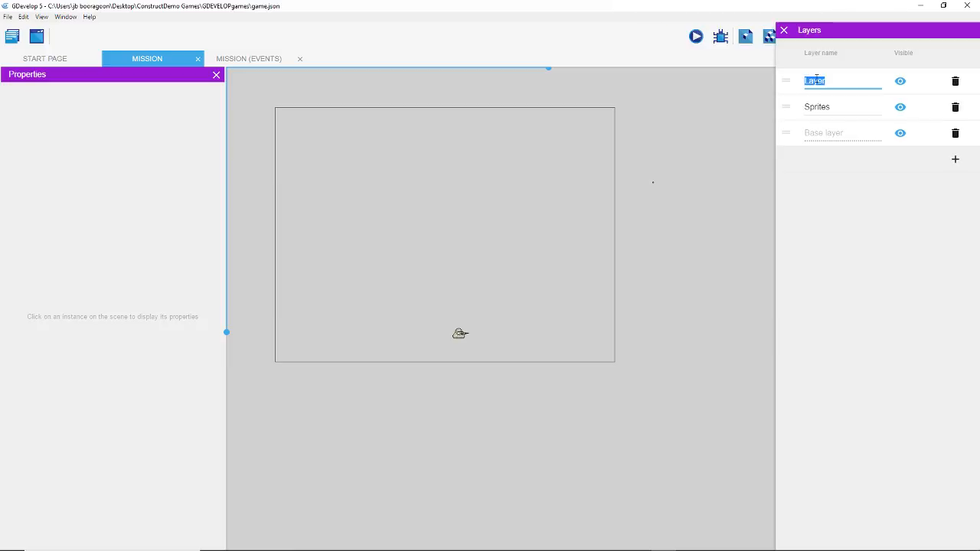
type("UI")
left_click(881, 209)
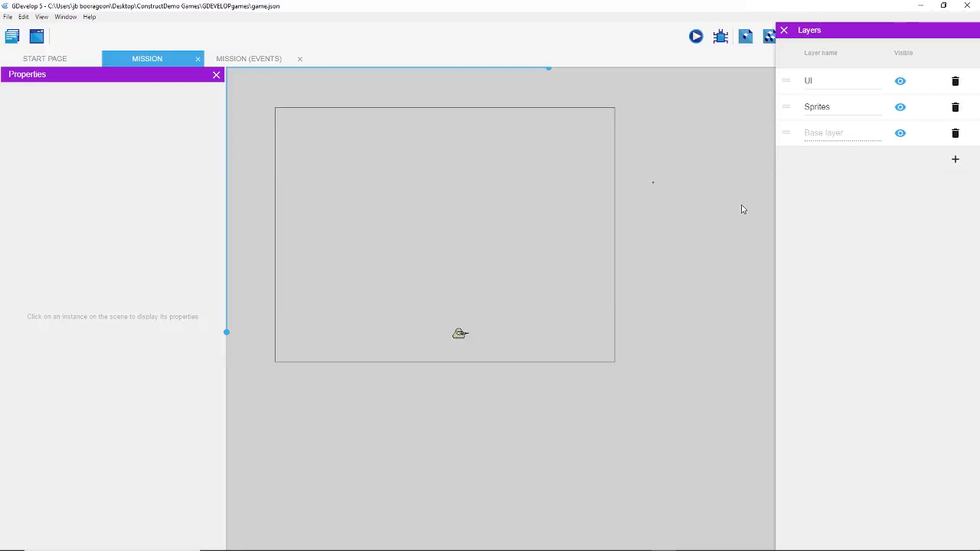
left_click(783, 31)
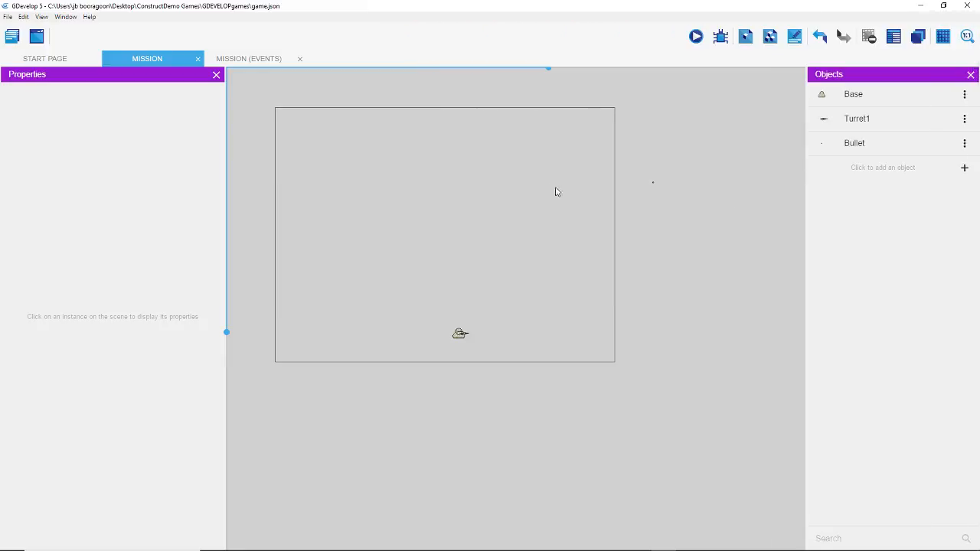
Step: Assign the Turret1 instance in the scene to the Sprites layer and deselect it
left_click(453, 342)
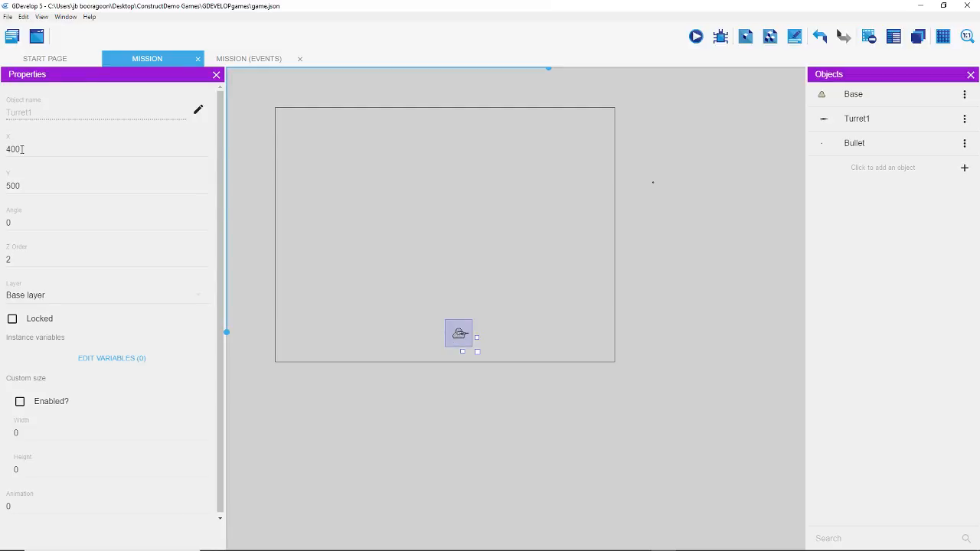
left_click(44, 297)
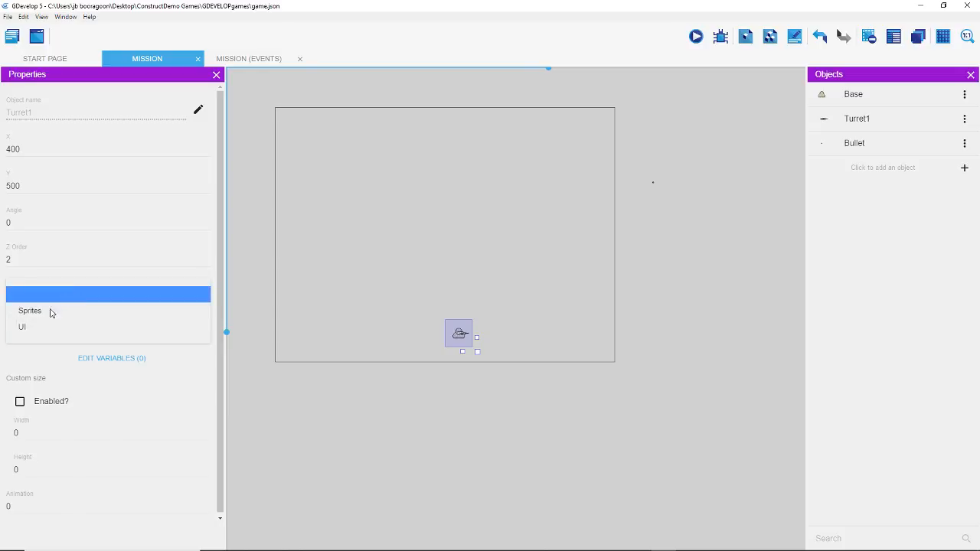
left_click(45, 314)
left_click(398, 378)
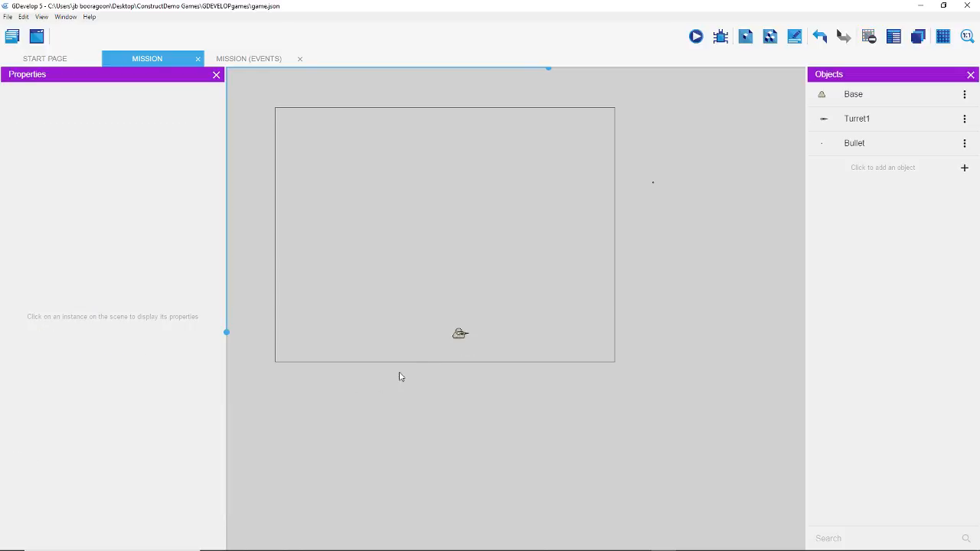
Step: Select the overlapping Base and Turret1 instances together and set their layer to Base layer
left_click_drag(441, 286, 501, 377)
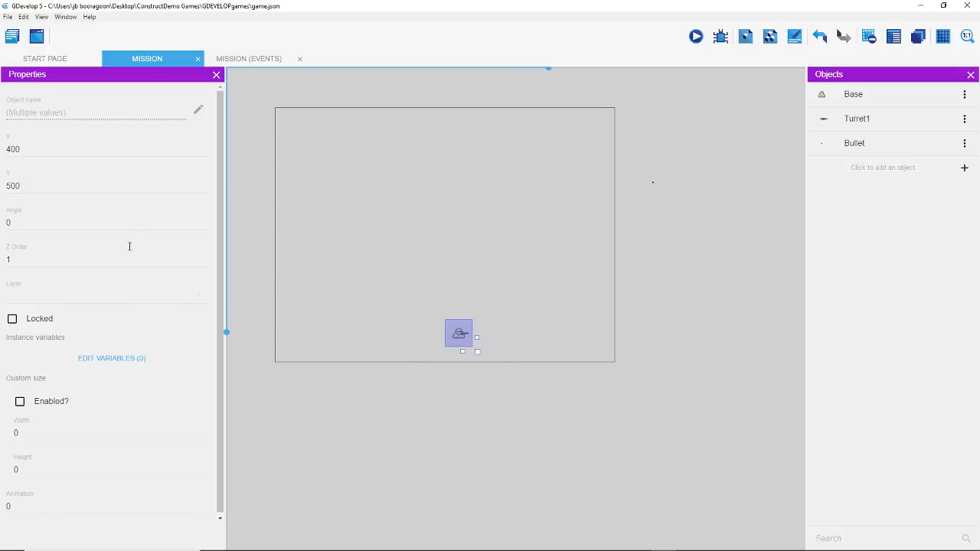
left_click(51, 294)
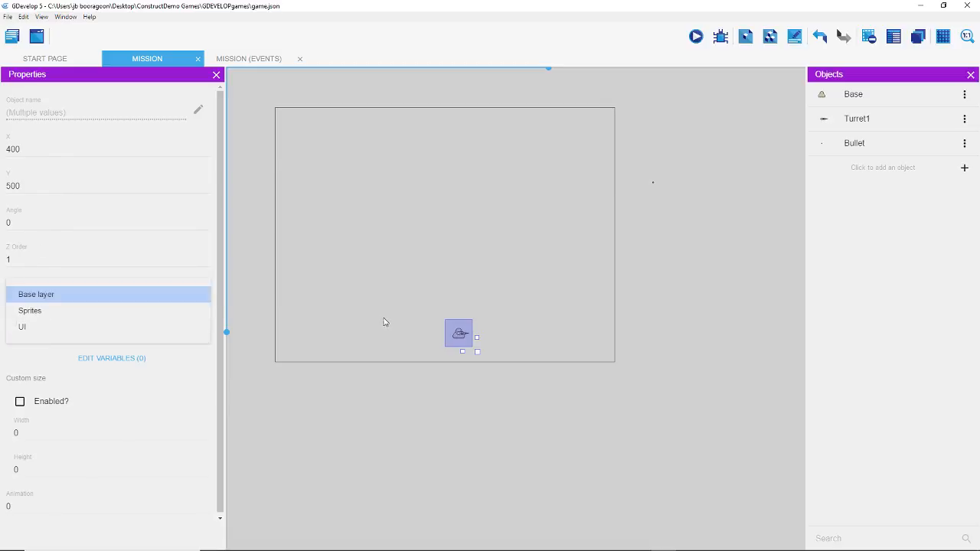
left_click(42, 294)
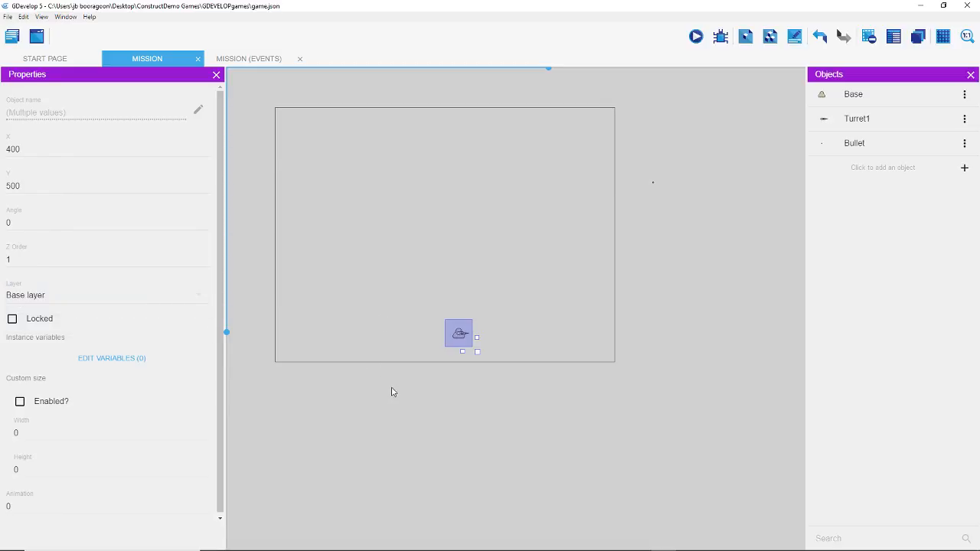
Step: Move the Turret1 instance off the Base to about X 450, Y 424
left_click(452, 352)
left_click(461, 335)
left_click_drag(462, 335, 483, 303)
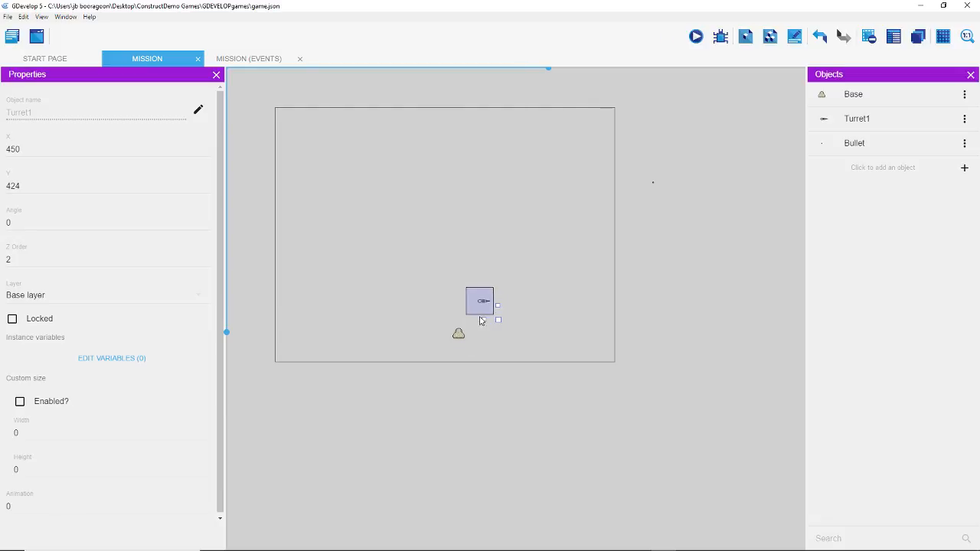
Step: Assign the Base instance to the Sprites layer and deselect it
left_click(460, 335)
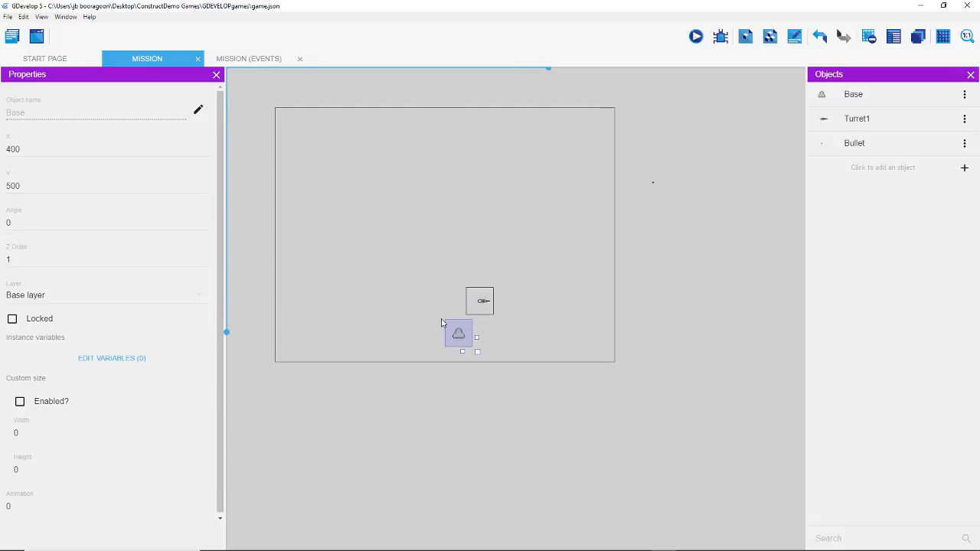
left_click(34, 295)
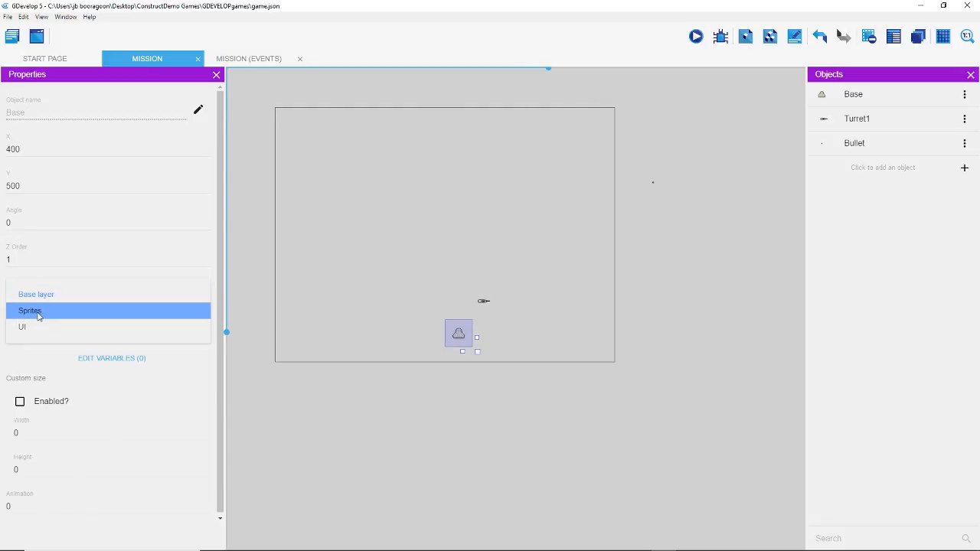
left_click(35, 309)
left_click(493, 304)
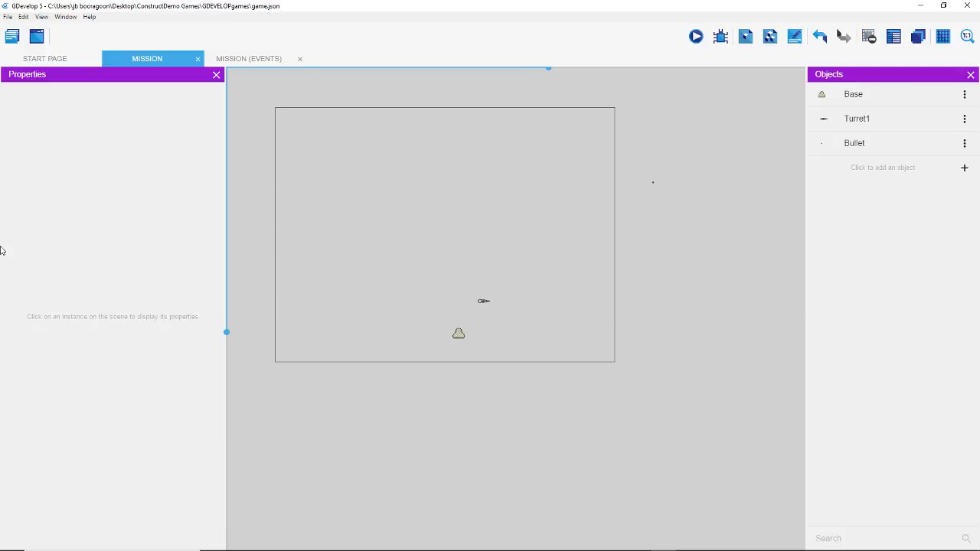
Step: Set the layer of the separated Turret1 instance to Sprites
left_click(483, 301)
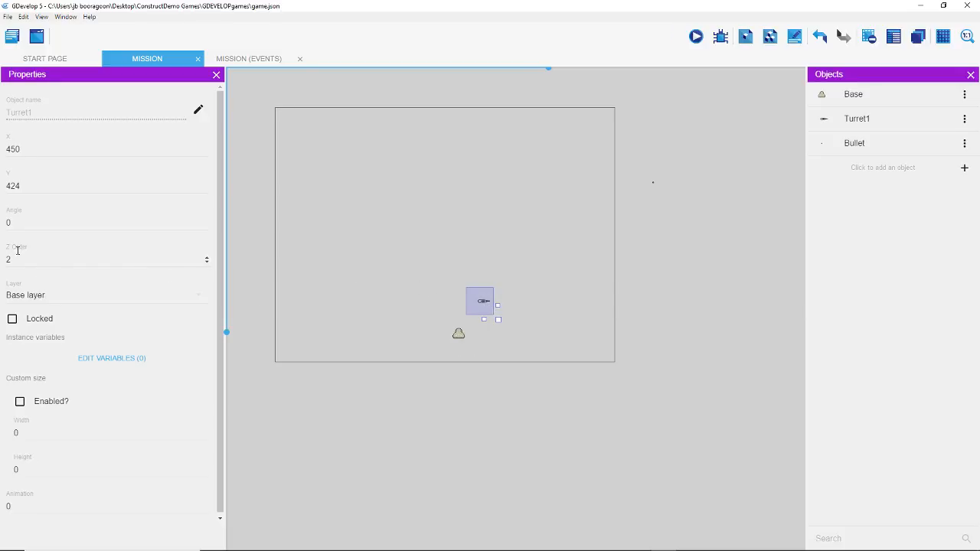
left_click(28, 294)
left_click(34, 311)
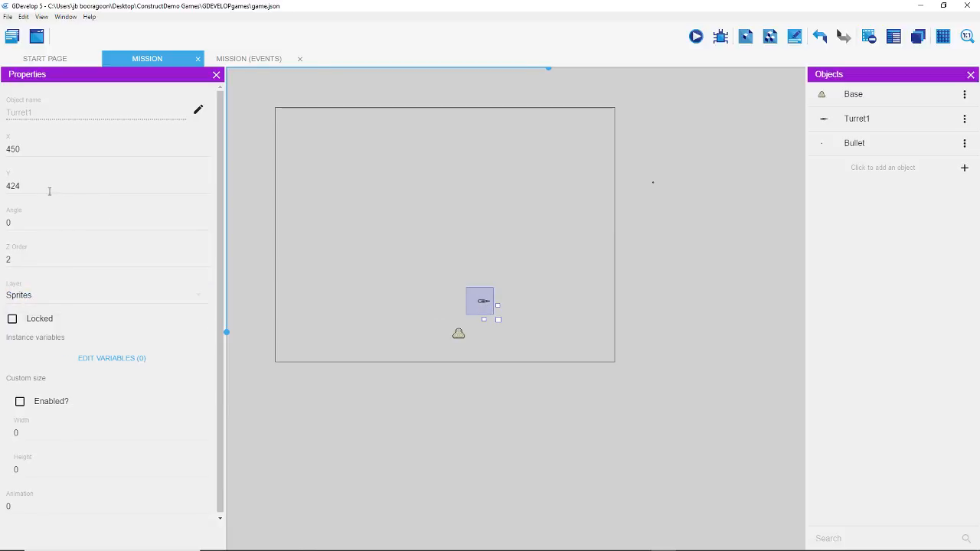
Step: Position the Turret1 instance over the base at X 400 and Y 500
double_click(13, 184)
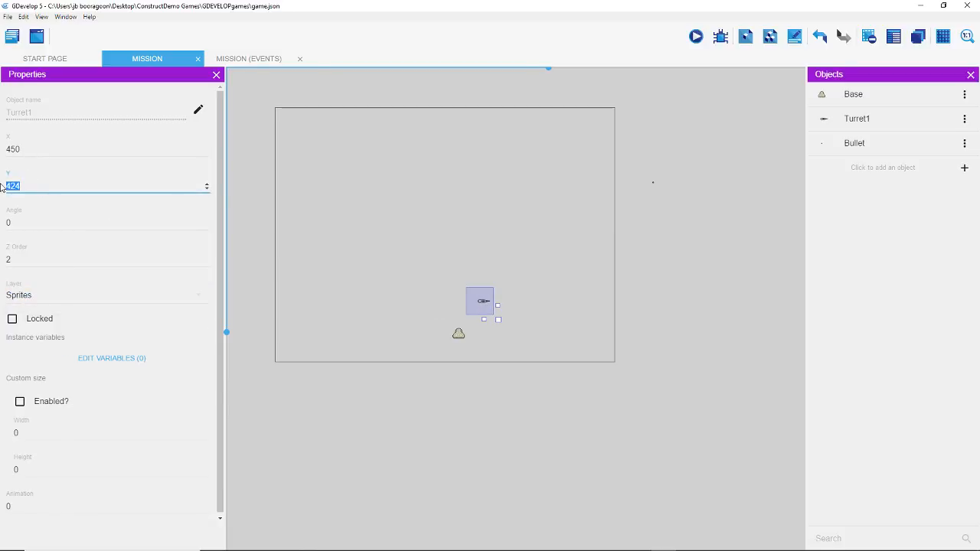
type("5900")
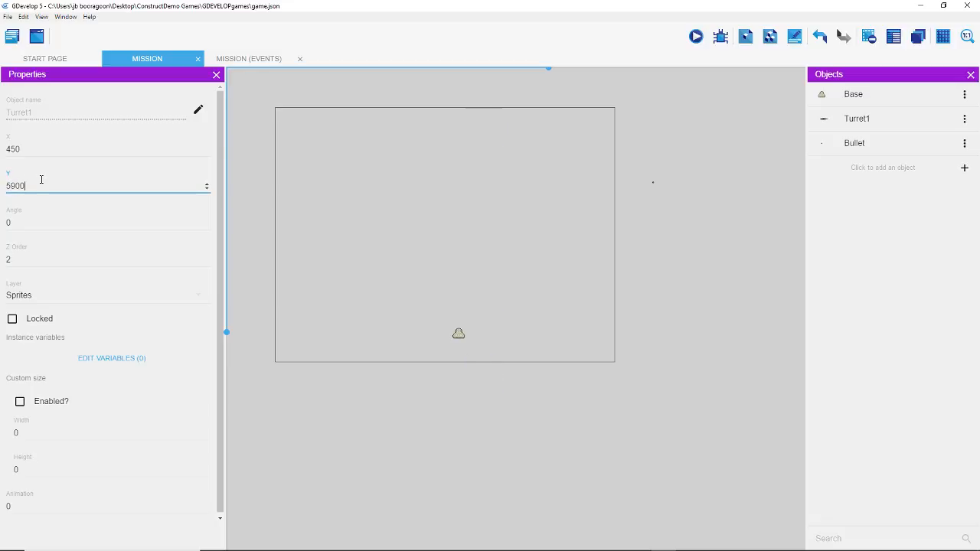
key("BackSpace")
key("BackSpace")
key("BackSpace")
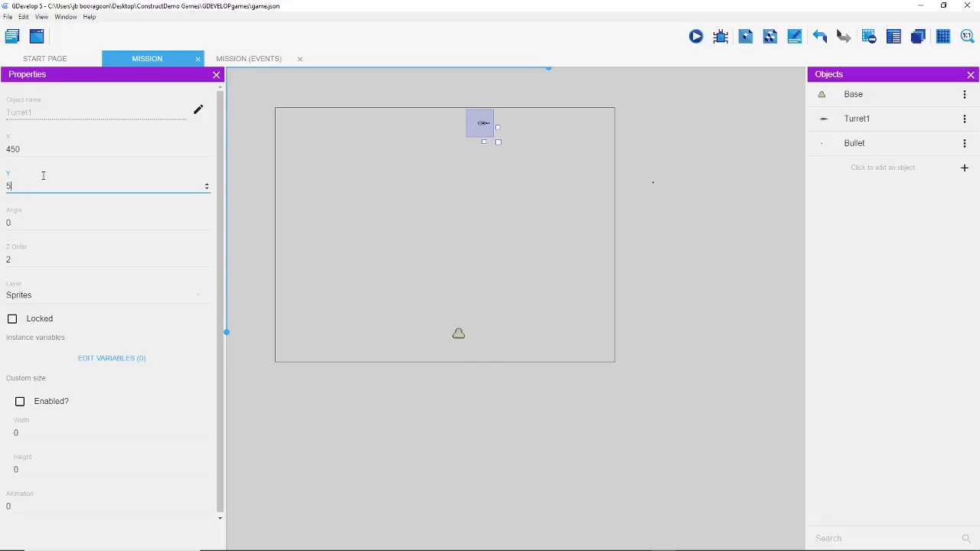
type("00")
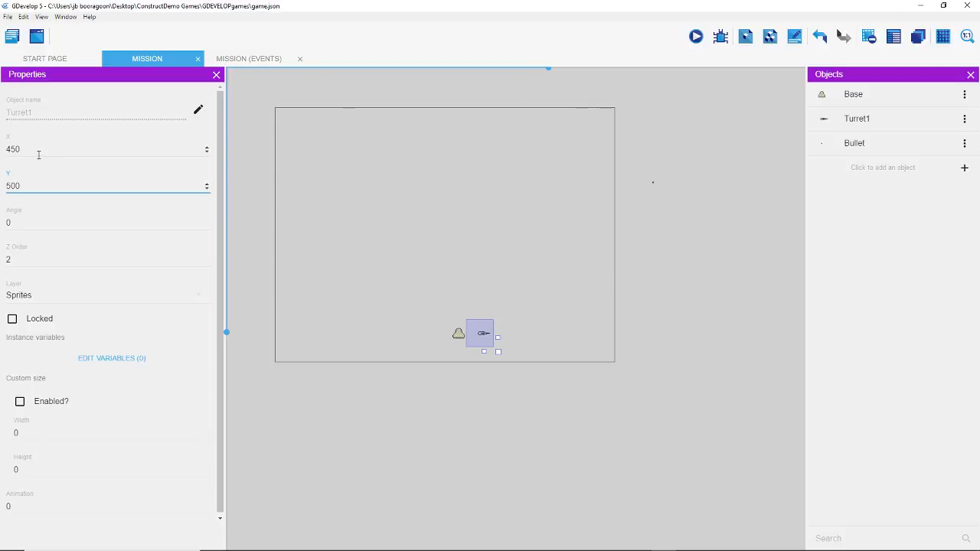
left_click(16, 150)
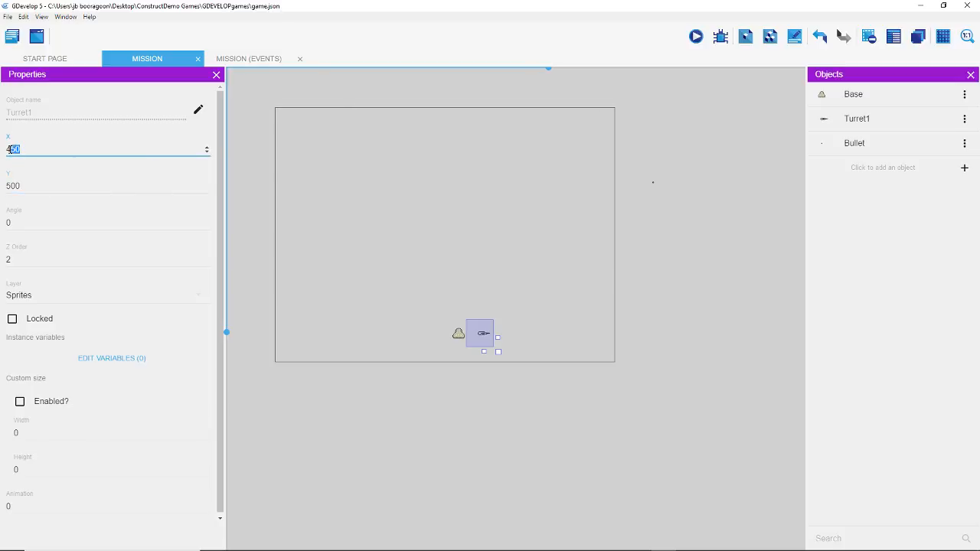
type("00")
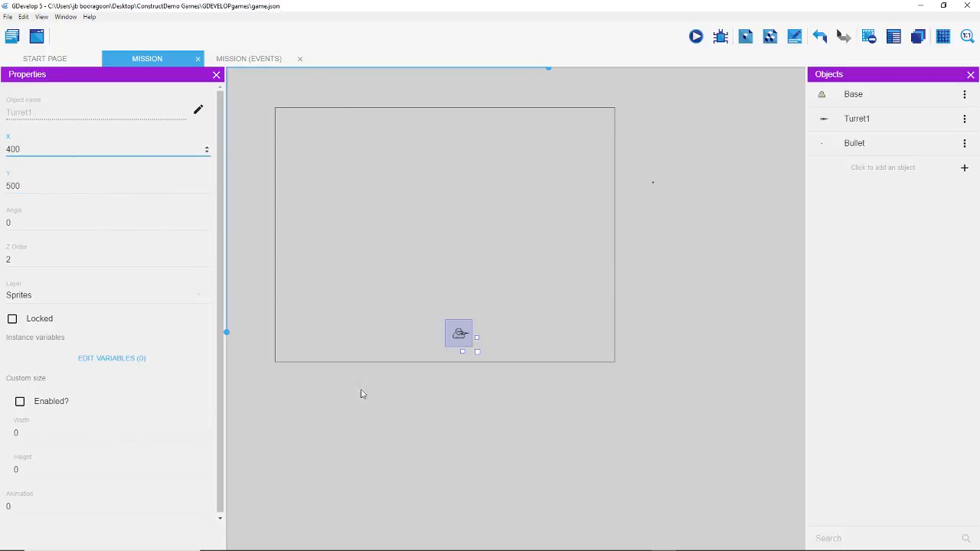
left_click(453, 477)
left_click(462, 341)
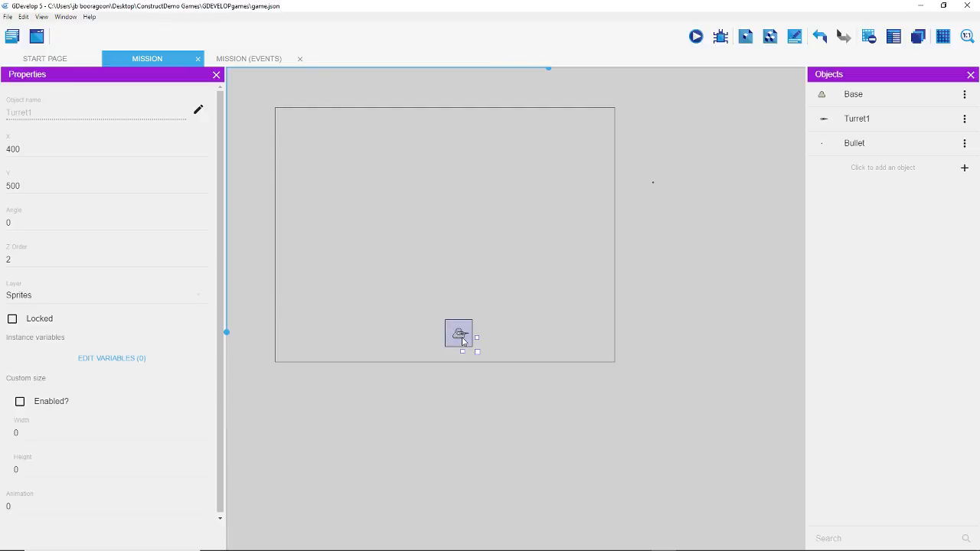
left_click(421, 259)
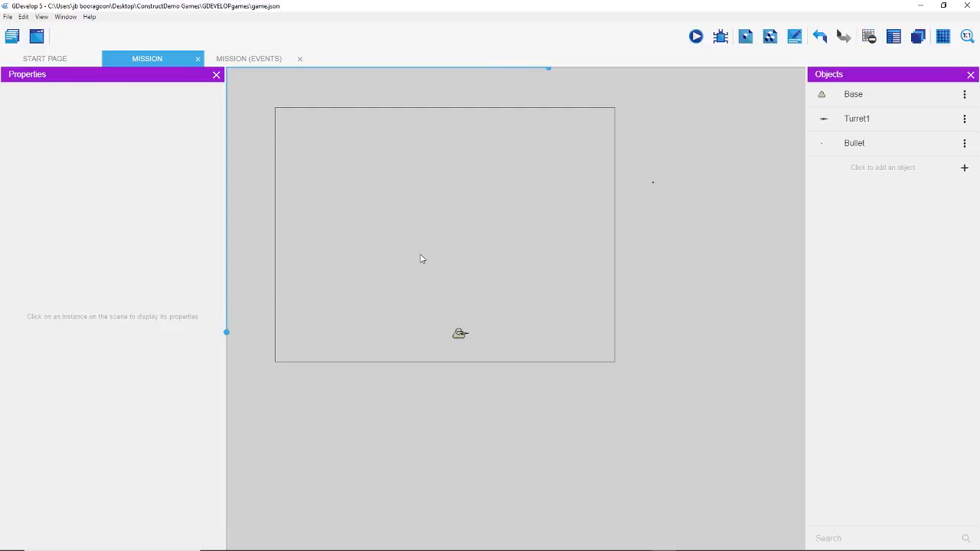
left_click(241, 67)
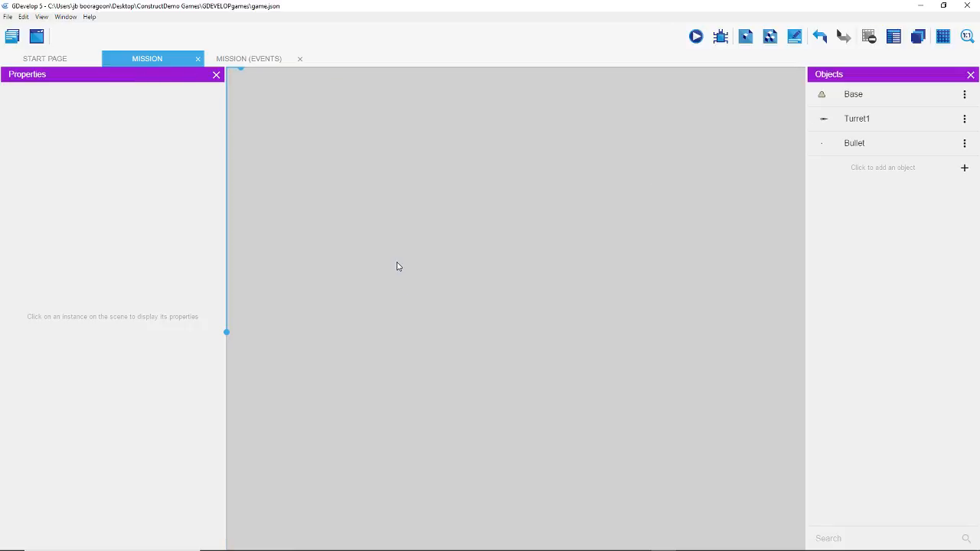
left_click_drag(395, 270, 509, 369)
scroll(440, 321, "down", 5)
scroll(565, 296, "up", 3)
middle_click_drag(724, 303, 407, 333)
scroll(465, 328, "up", 3)
scroll(465, 331, "up", 3)
middle_click_drag(335, 398, 579, 227)
scroll(517, 243, "up", 2)
scroll(516, 243, "up", 3)
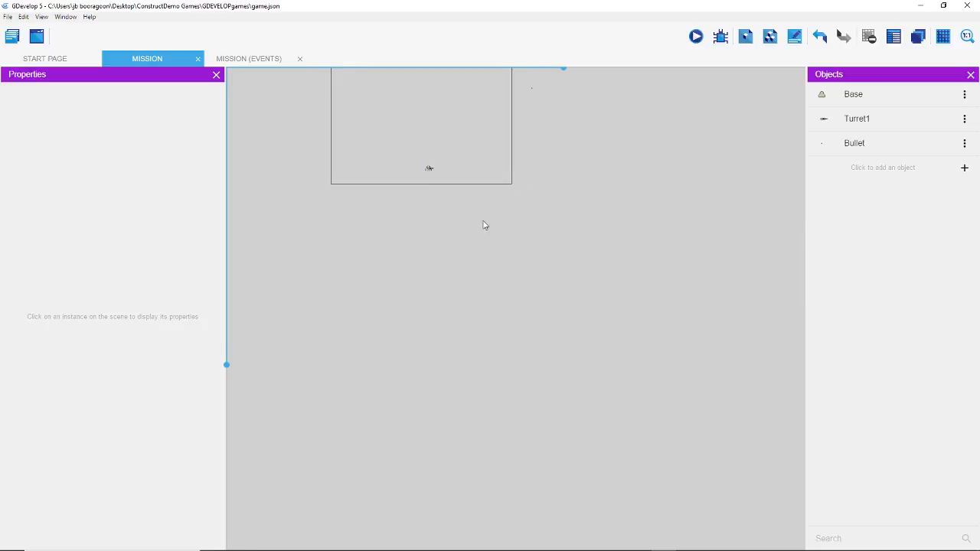
middle_click_drag(486, 225, 519, 311)
scroll(515, 311, "up", 2)
scroll(528, 310, "up", 4)
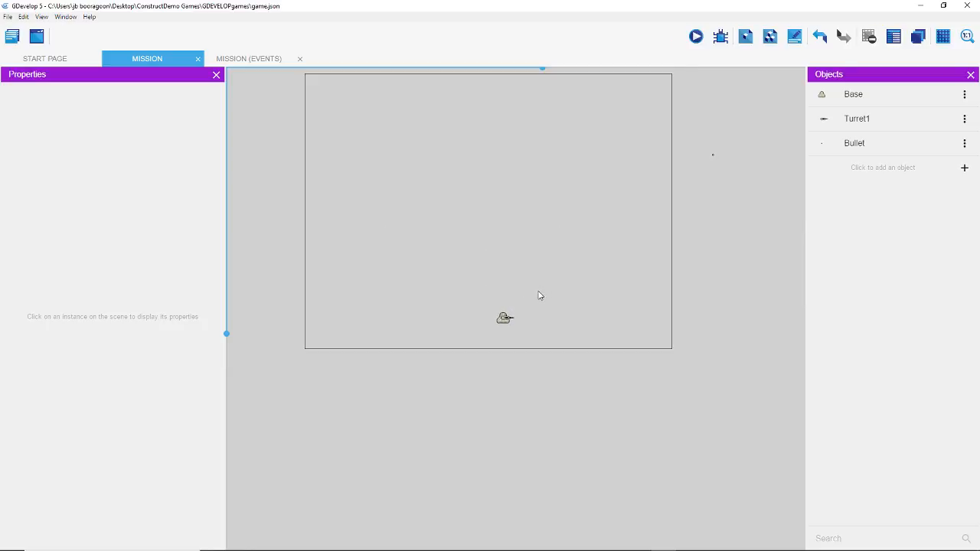
middle_click_drag(536, 249, 538, 351)
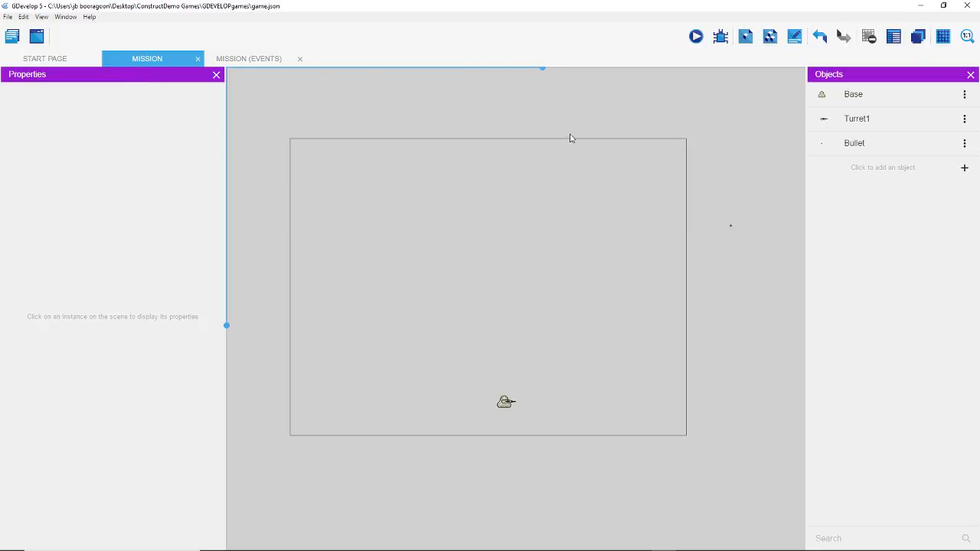
Step: In the Mission events, set the layer of the Shoot Bullet event's Bullet creation action to Sprites
left_click(243, 59)
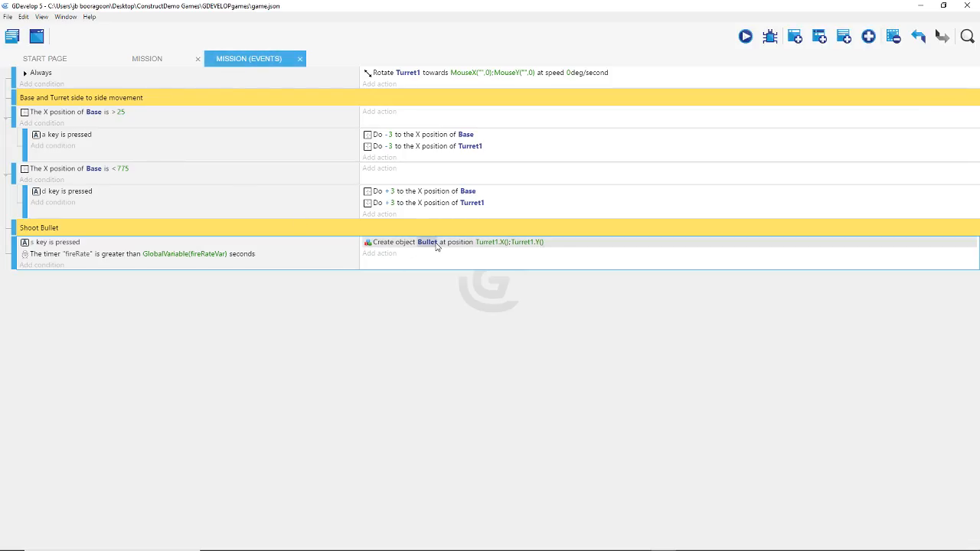
double_click(588, 249)
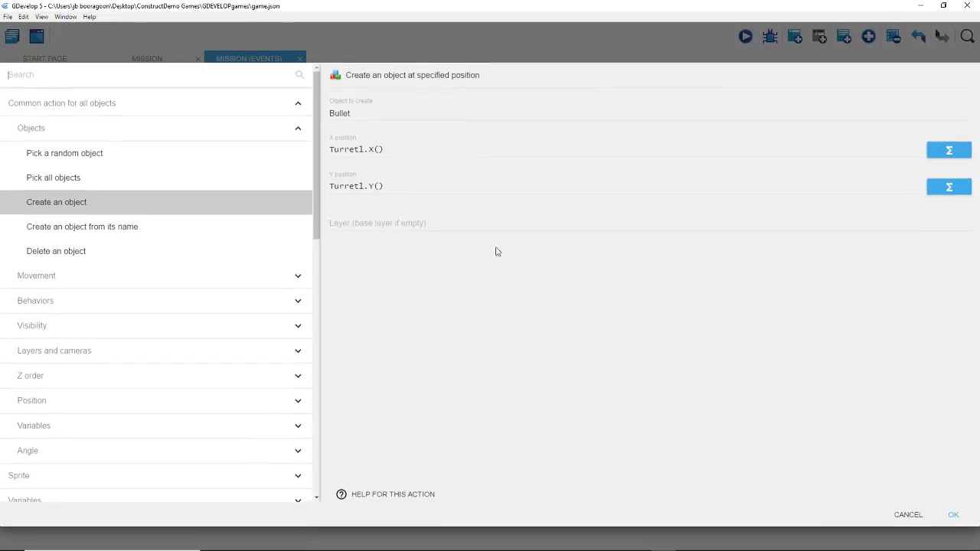
left_click(390, 223)
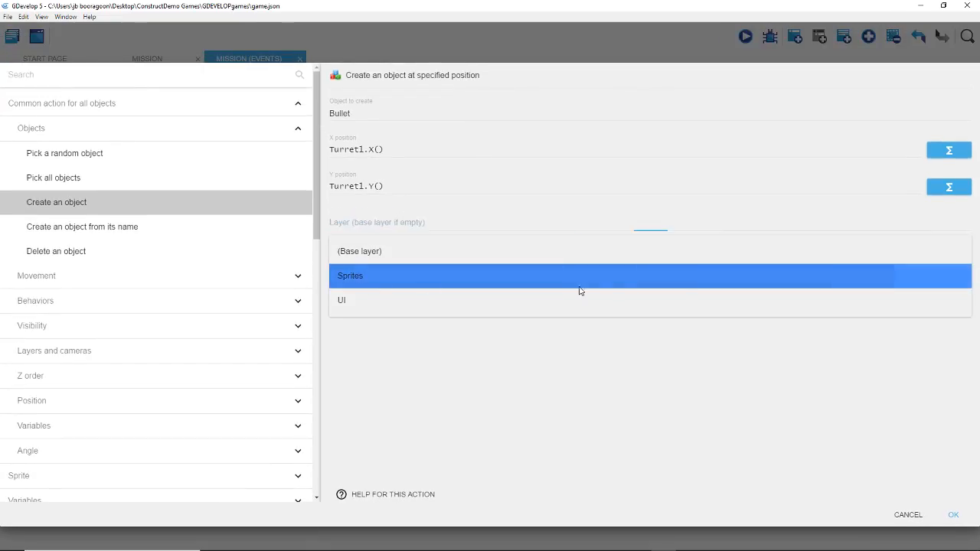
left_click(579, 280)
left_click(953, 514)
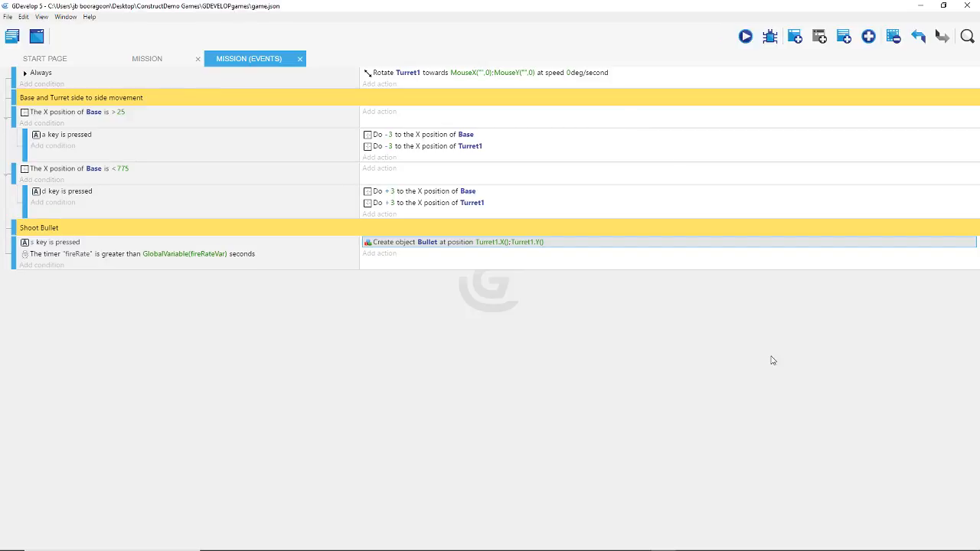
Step: Start an "Add a force (angle)" action in the Shoot Bullet event with Bullet as its object
left_click(384, 255)
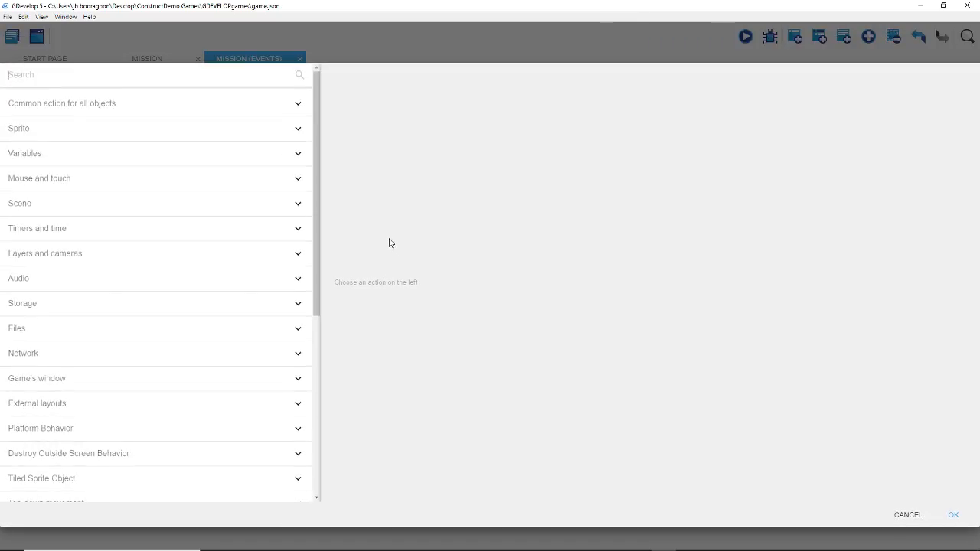
left_click(45, 135)
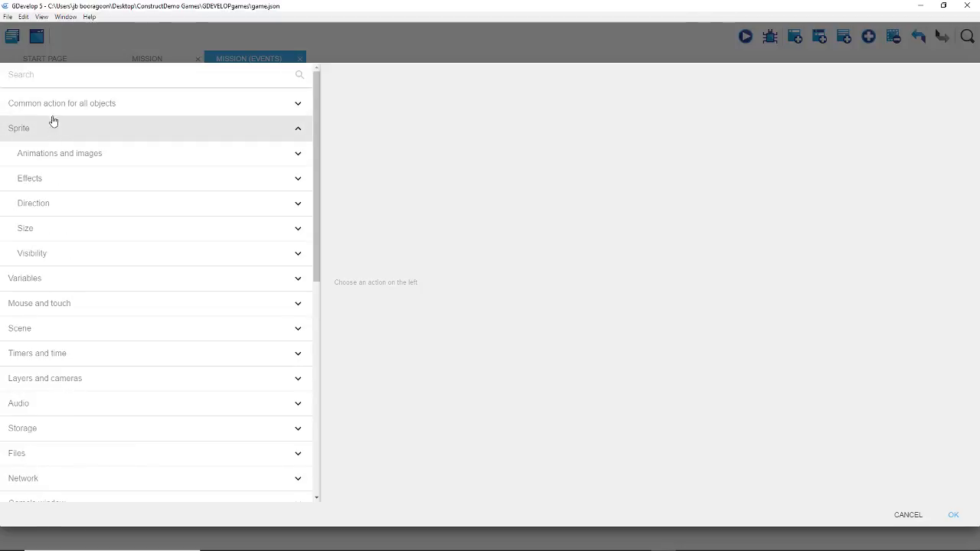
left_click(51, 104)
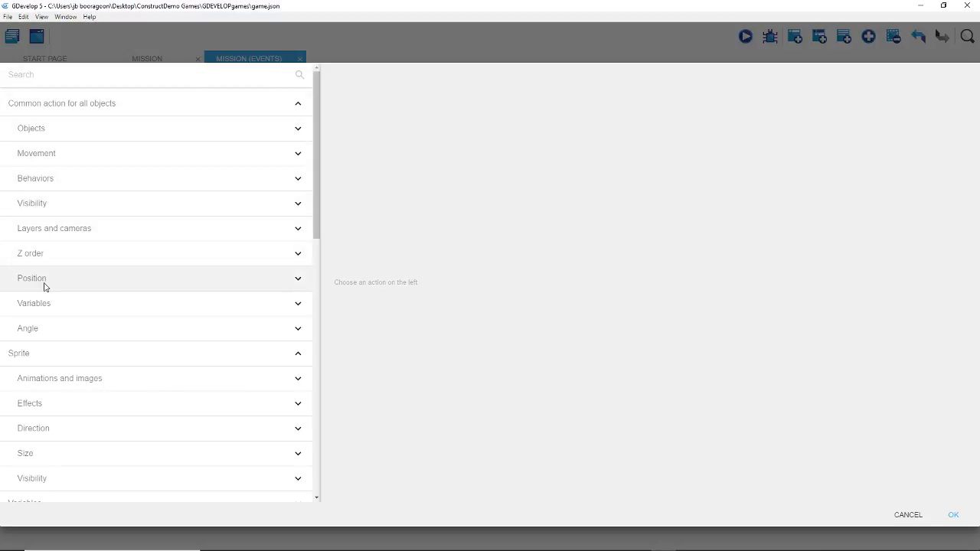
left_click(47, 332)
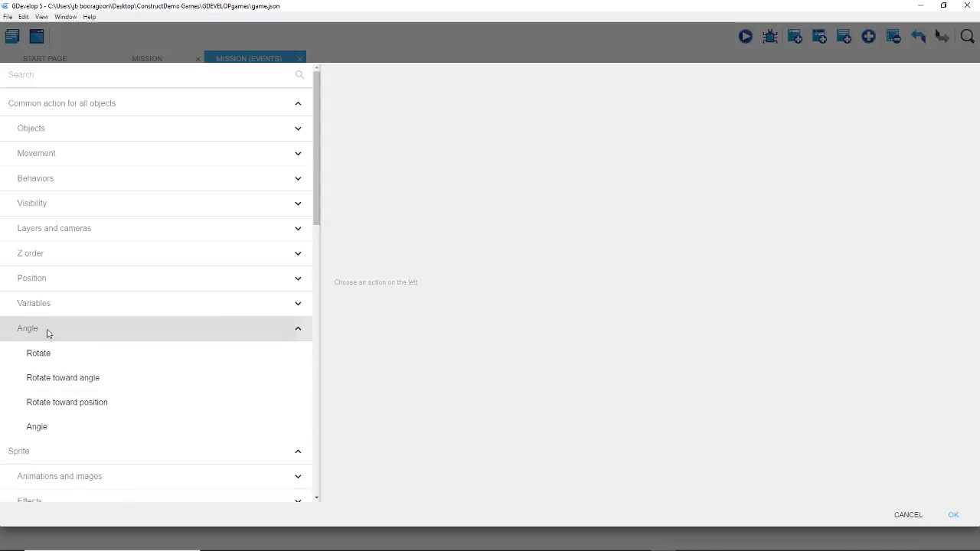
left_click(79, 108)
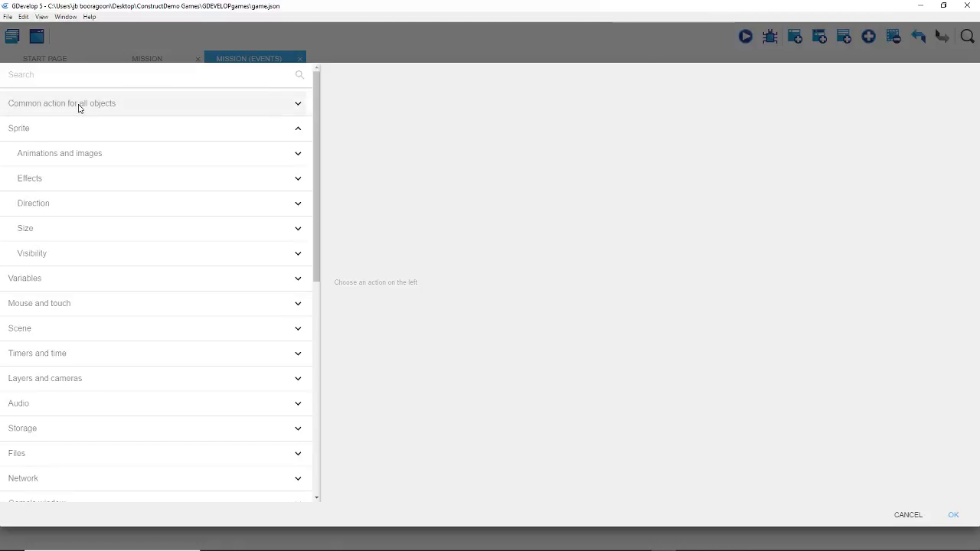
left_click(79, 105)
left_click(42, 159)
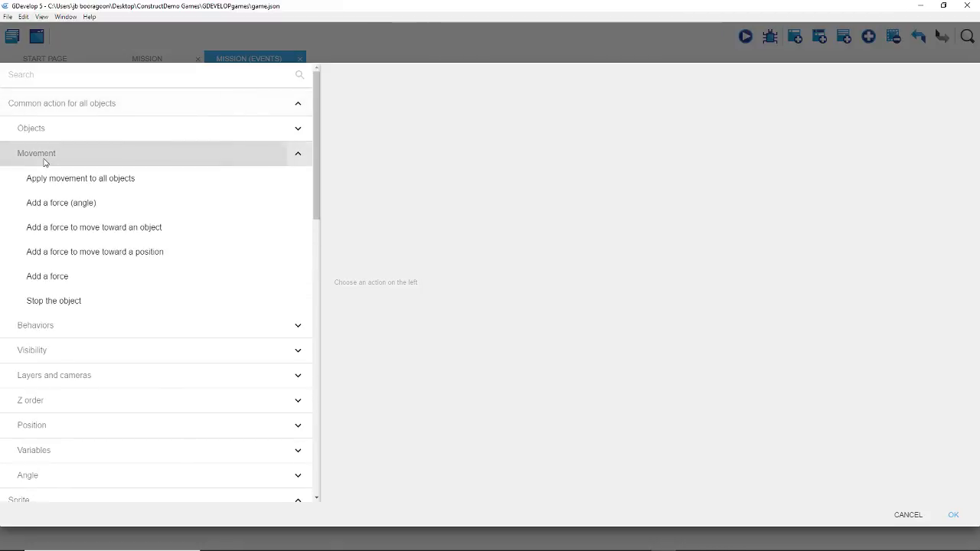
left_click(63, 205)
left_click(403, 105)
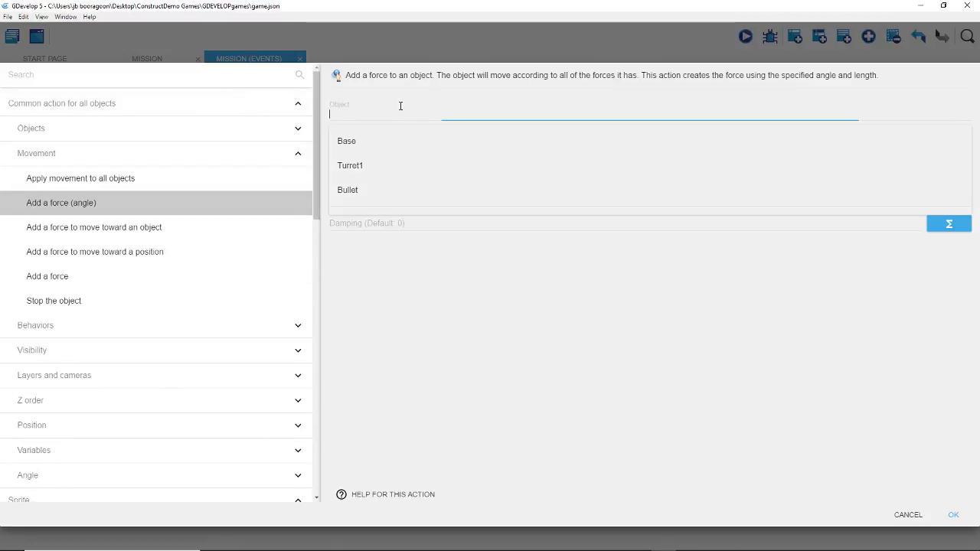
left_click(351, 192)
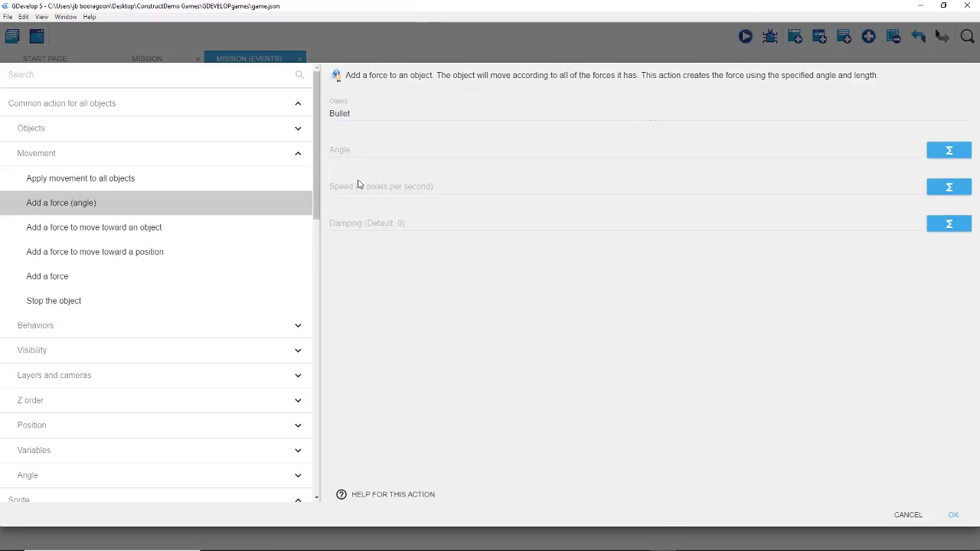
Step: Set the angle of the Bullet's force to Turret1.Direction()
left_click(376, 149)
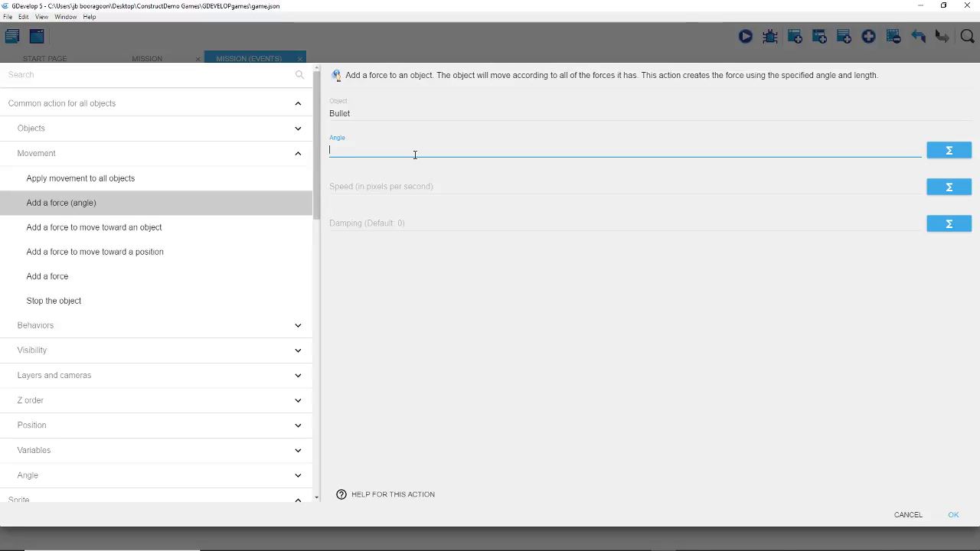
type("Turret.Der")
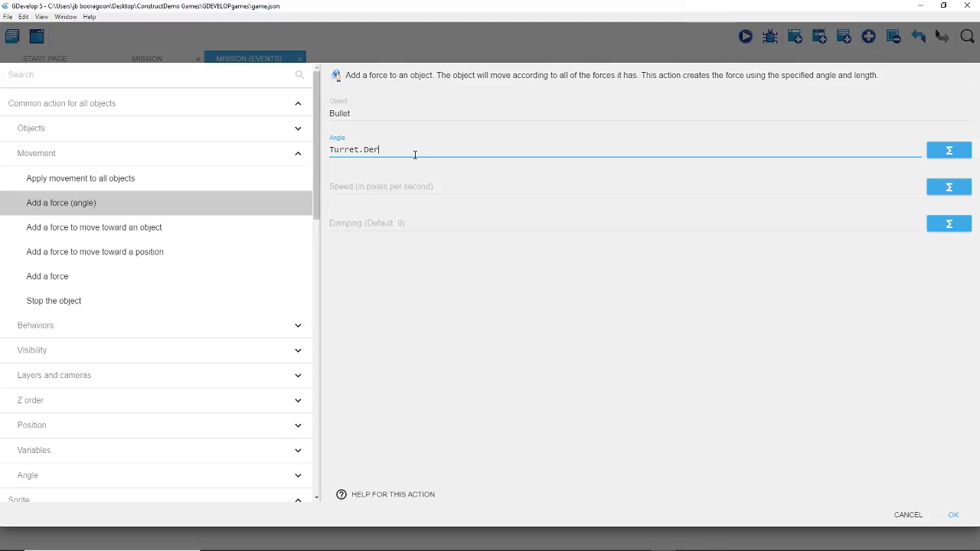
key("BackSpace")
key("BackSpace")
type("irection()")
left_click(407, 196)
left_click(432, 151)
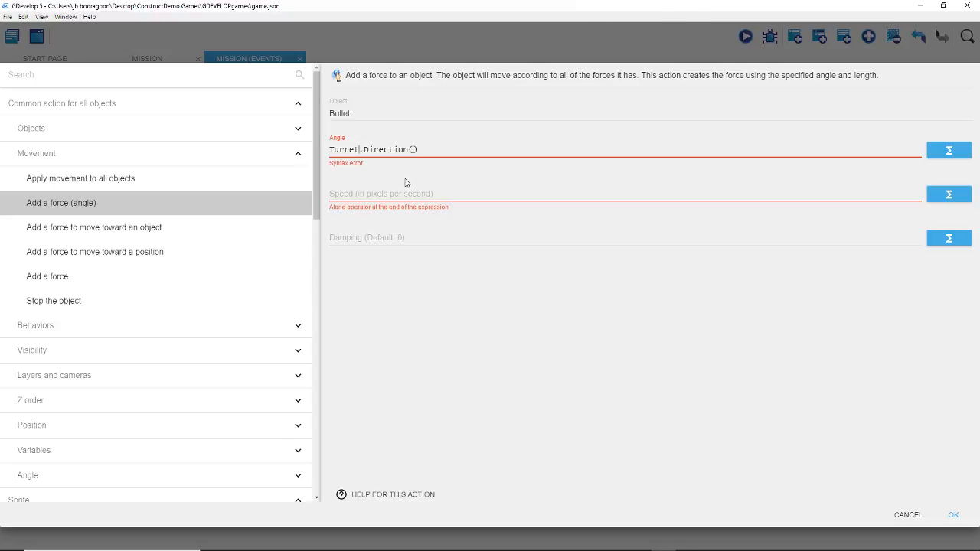
type("1")
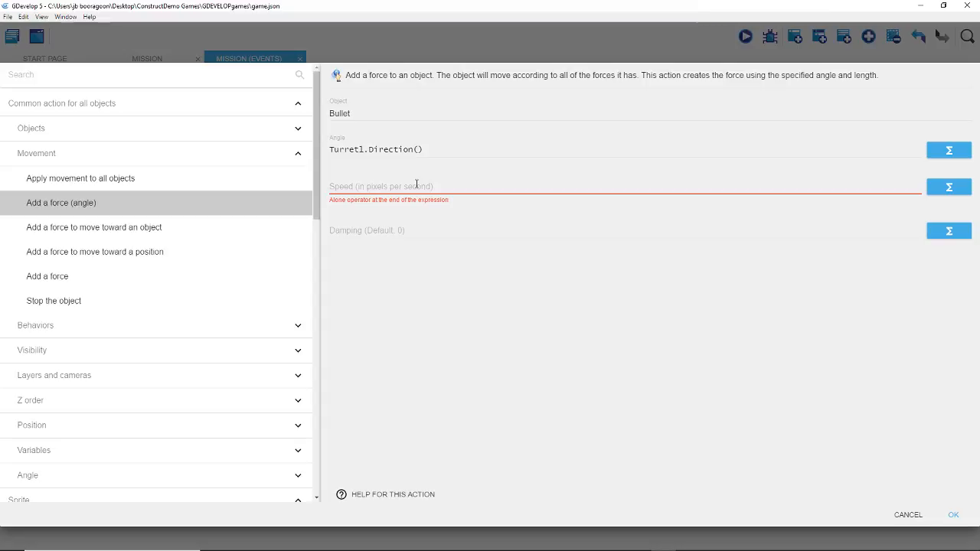
Step: Set the speed of the Bullet's force to GlobalVariable(bulletSpeed)
left_click(416, 185)
type("Globa")
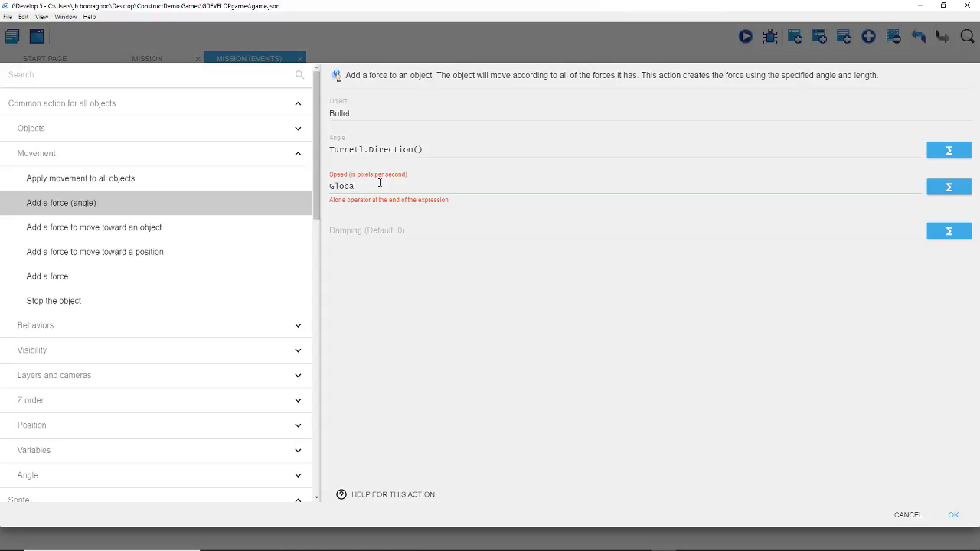
type("lVariabl")
type("e")
type("()")
type("bu")
type("lletSpeed)")
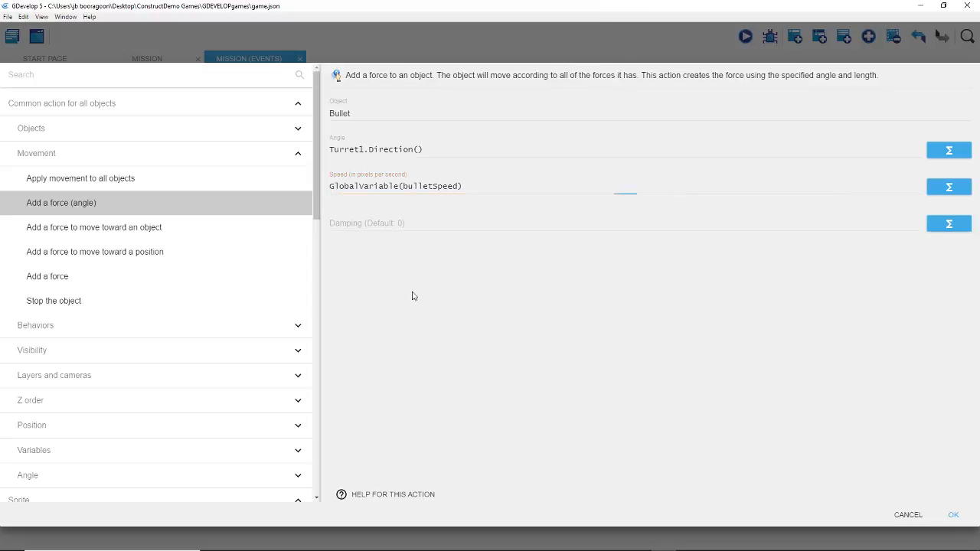
Step: Set the force's damping to 1 and confirm the Bullet's force action
left_click(411, 222)
type("1")
left_click(452, 375)
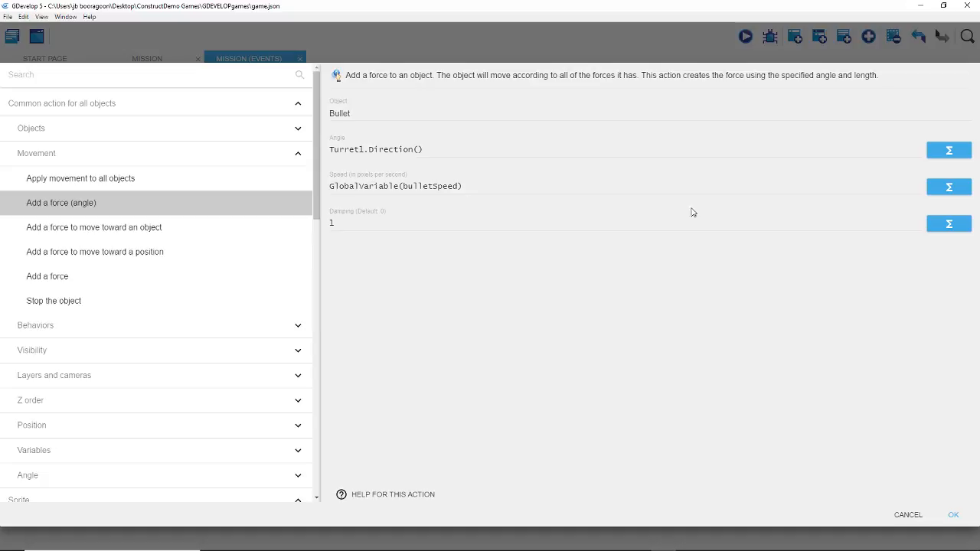
left_click(953, 515)
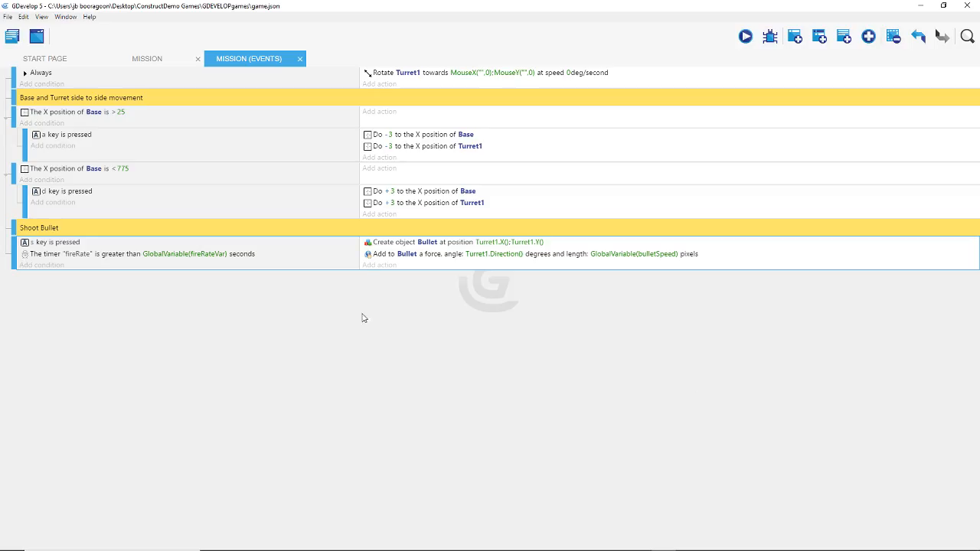
Step: Start a "Reset a timer" action in the Shoot Bullet event
left_click(382, 266)
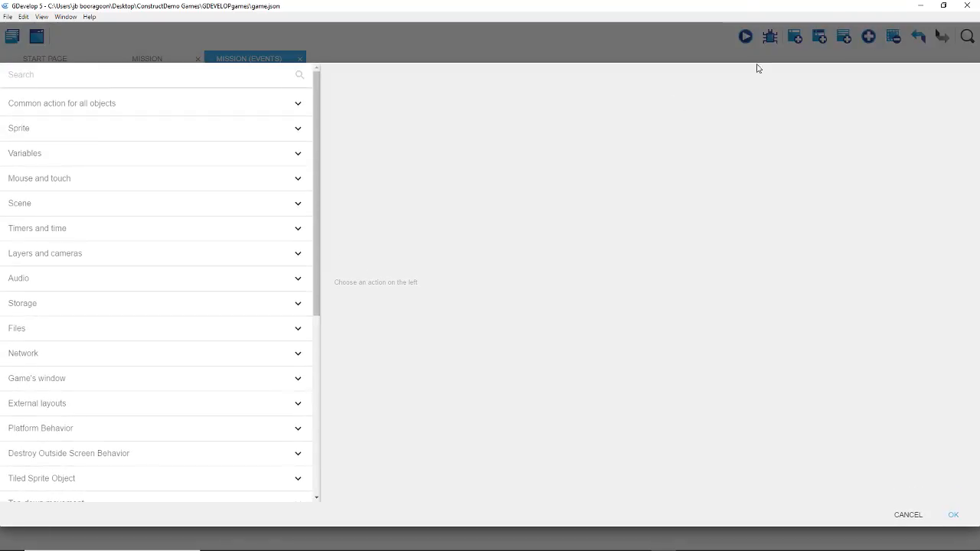
left_click(907, 515)
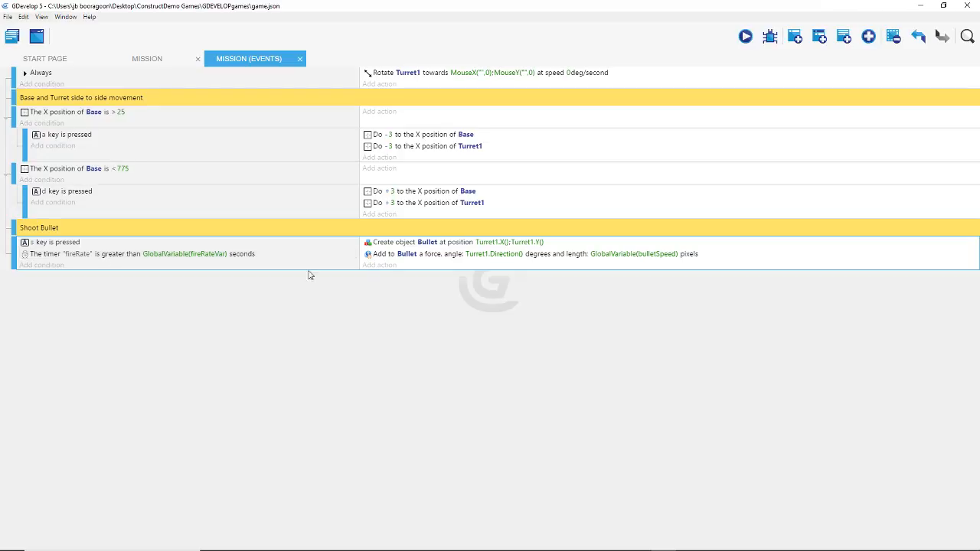
left_click(374, 266)
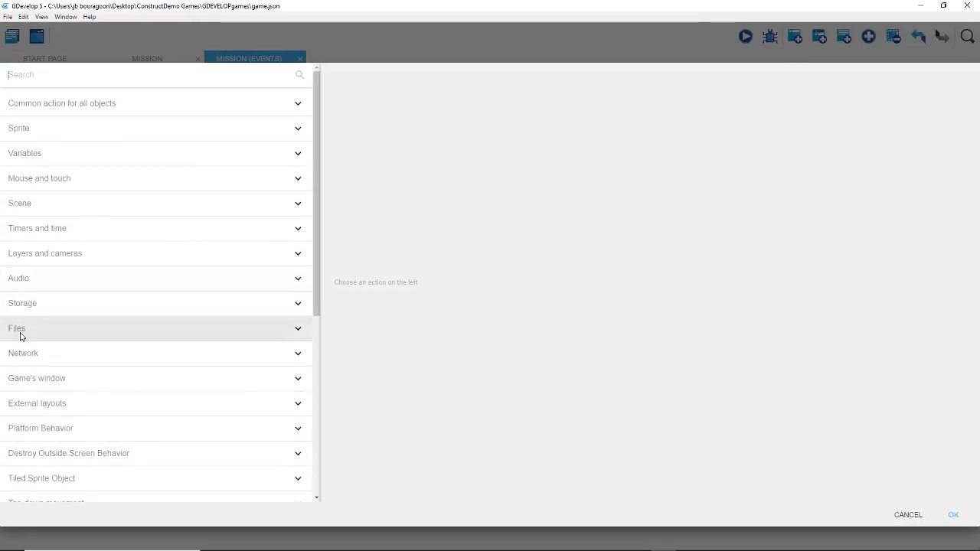
scroll(69, 291, "down", 2)
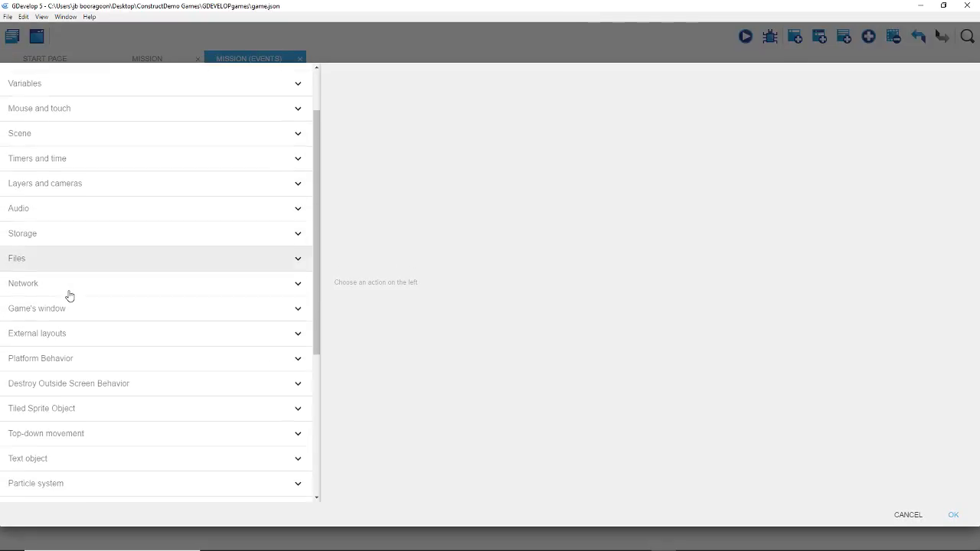
scroll(46, 369, "down", 3)
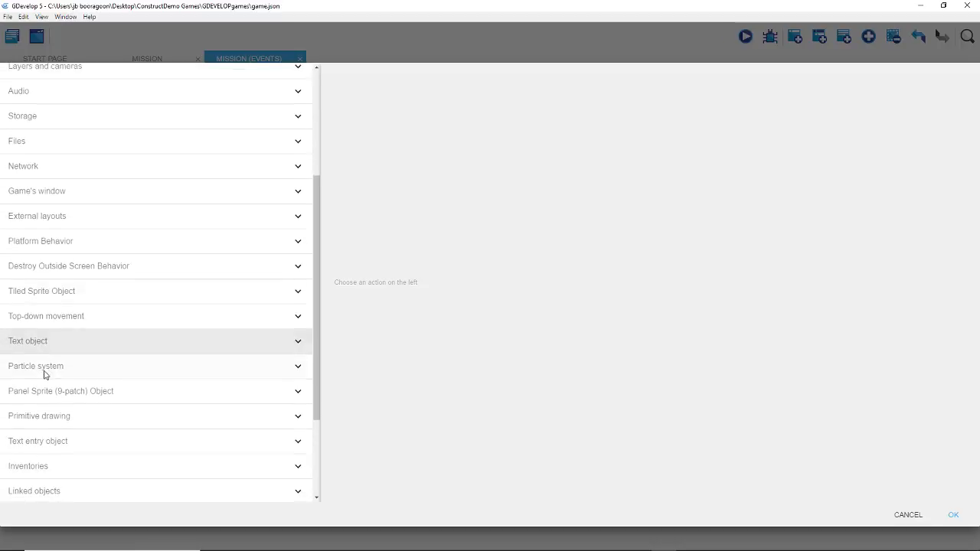
scroll(46, 371, "up", 3)
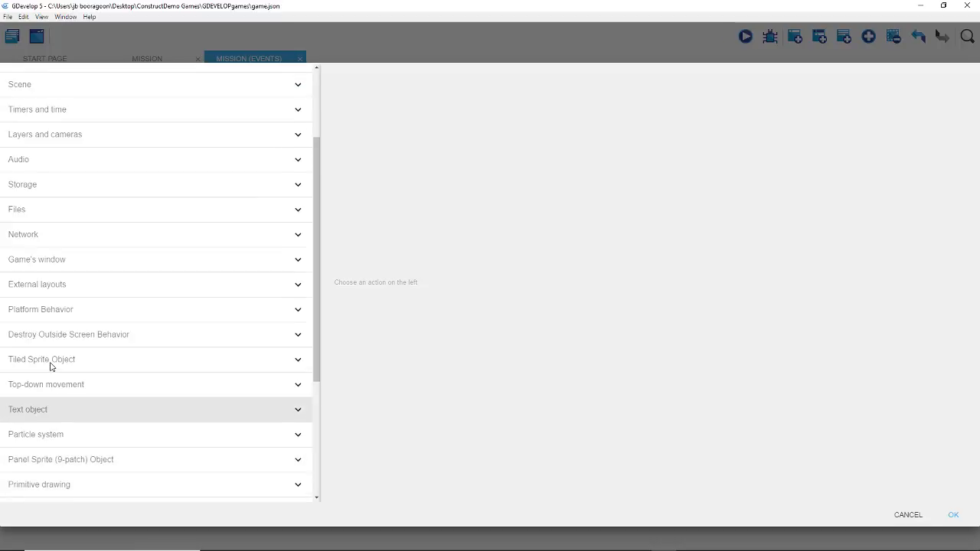
scroll(51, 366, "up", 3)
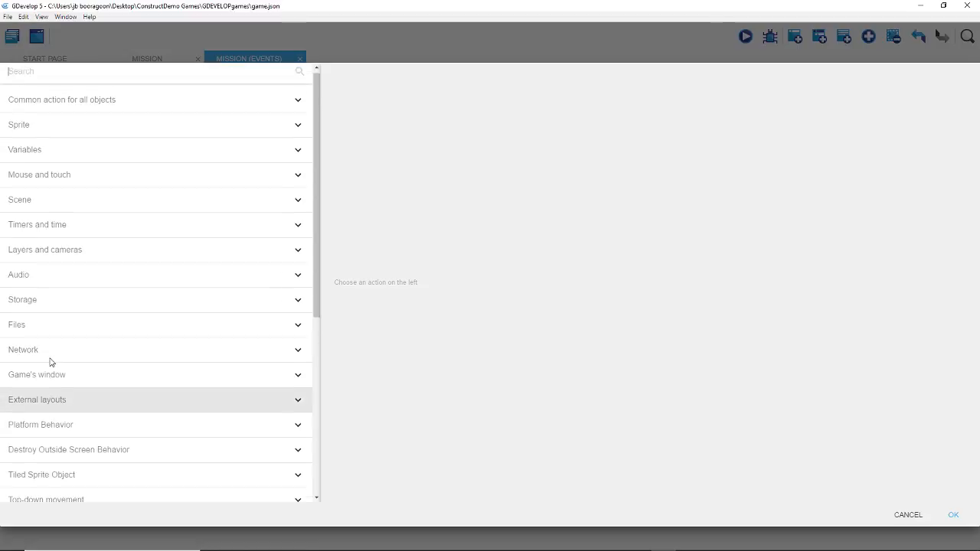
left_click(79, 228)
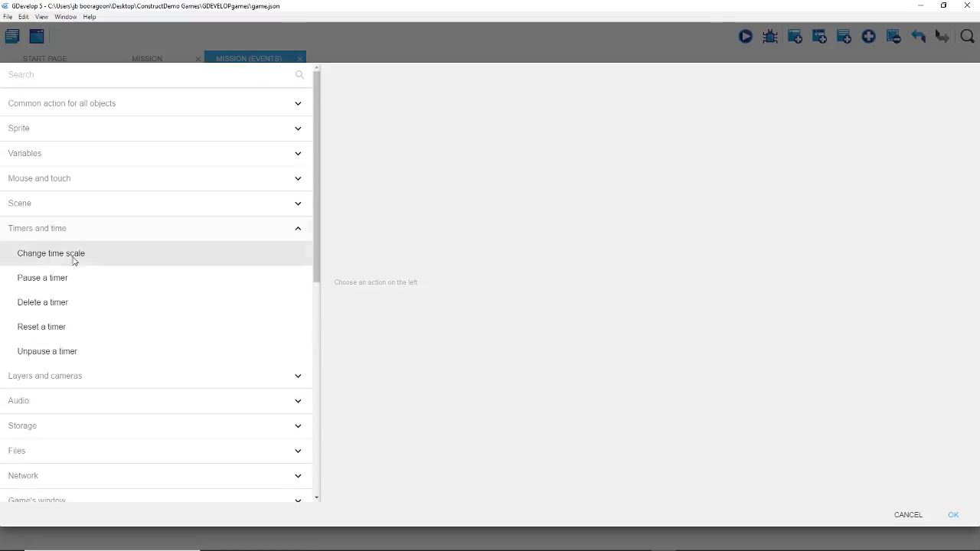
left_click(70, 329)
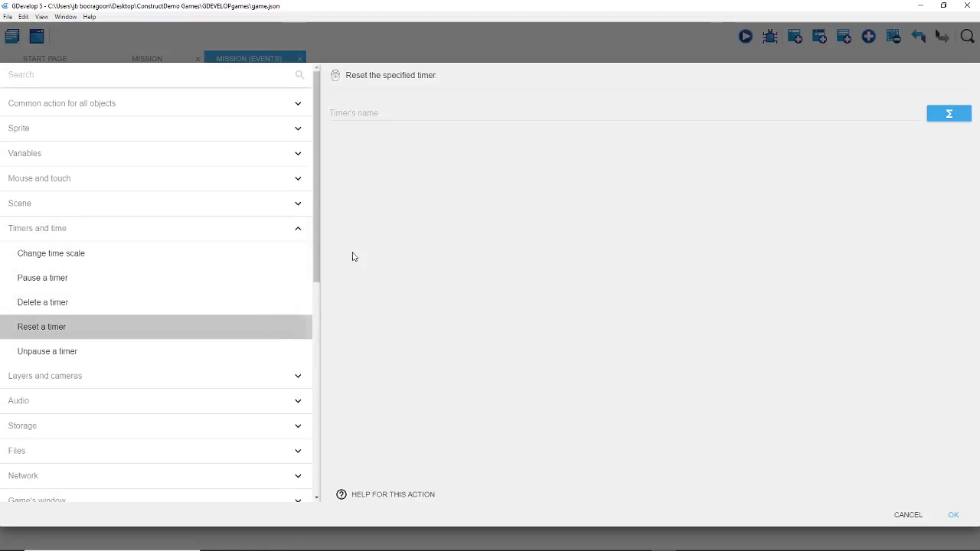
Step: Set the name of the timer being reset to "fireRate" and confirm the action
left_click(385, 118)
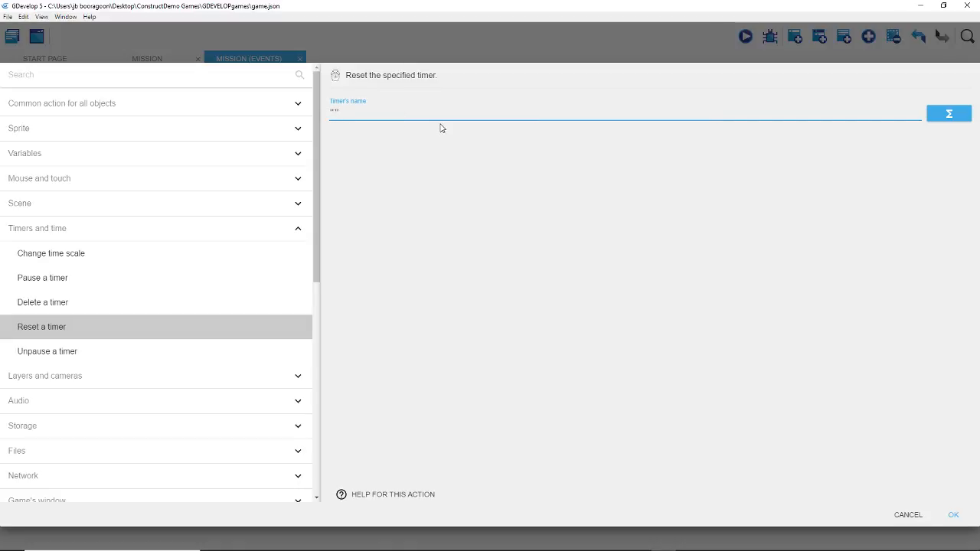
type("\"fireRate")
left_click(656, 270)
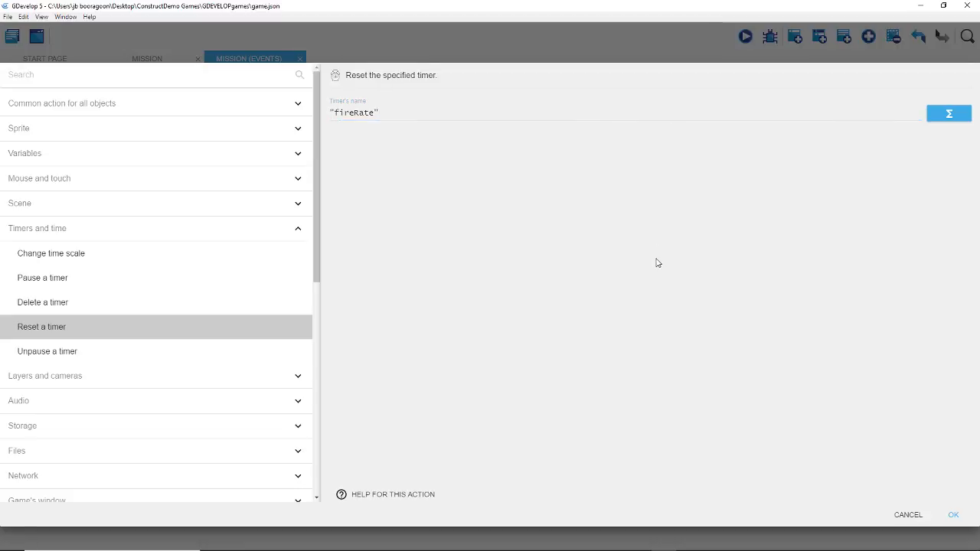
left_click(956, 514)
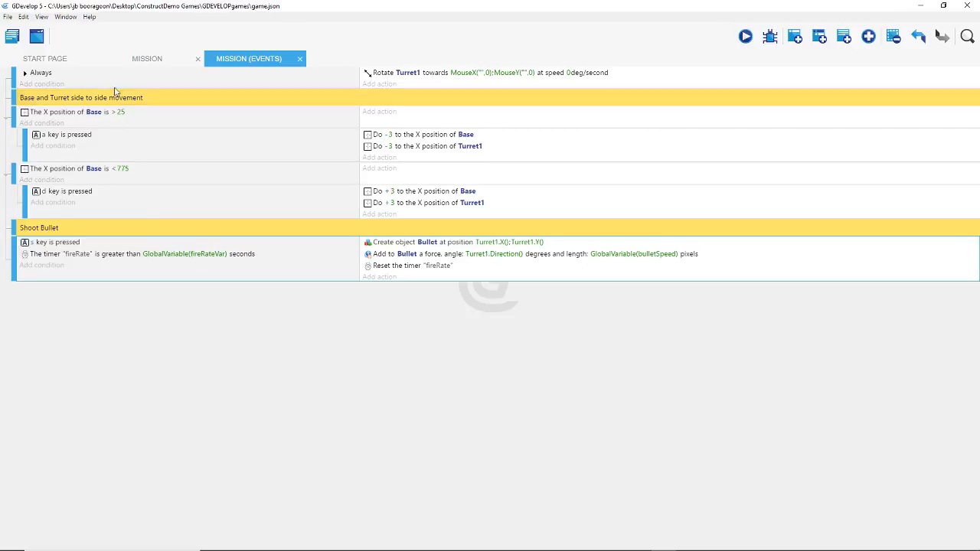
Step: Return to the Mission scene layout and save the project
left_click(146, 59)
left_click(8, 16)
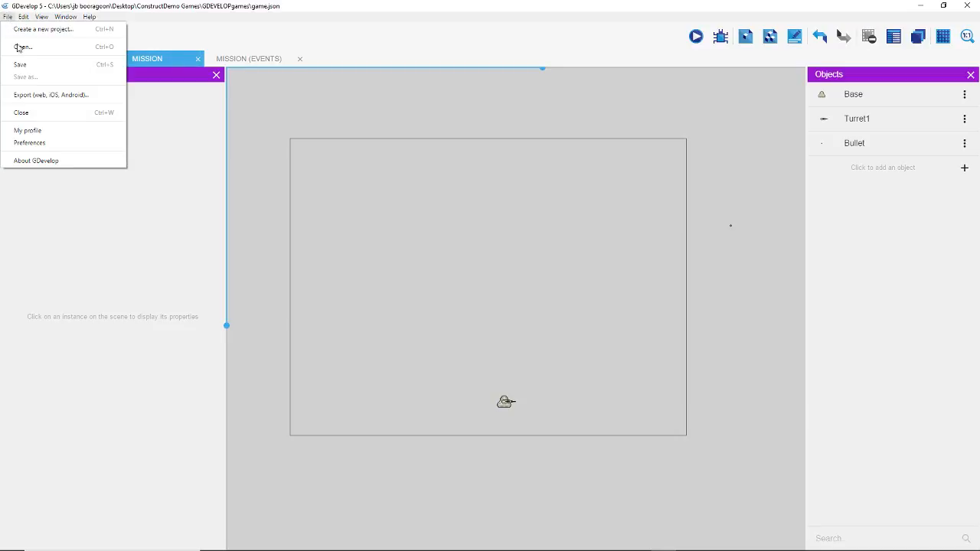
left_click(16, 65)
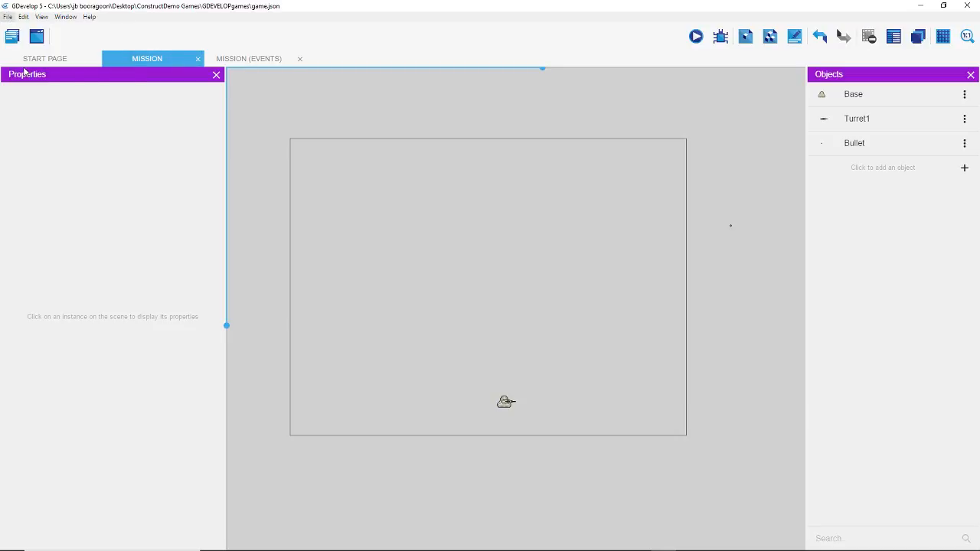
Step: Preview the game to test the turret's side-to-side movement and bullet firing, and close the preview
left_click(695, 38)
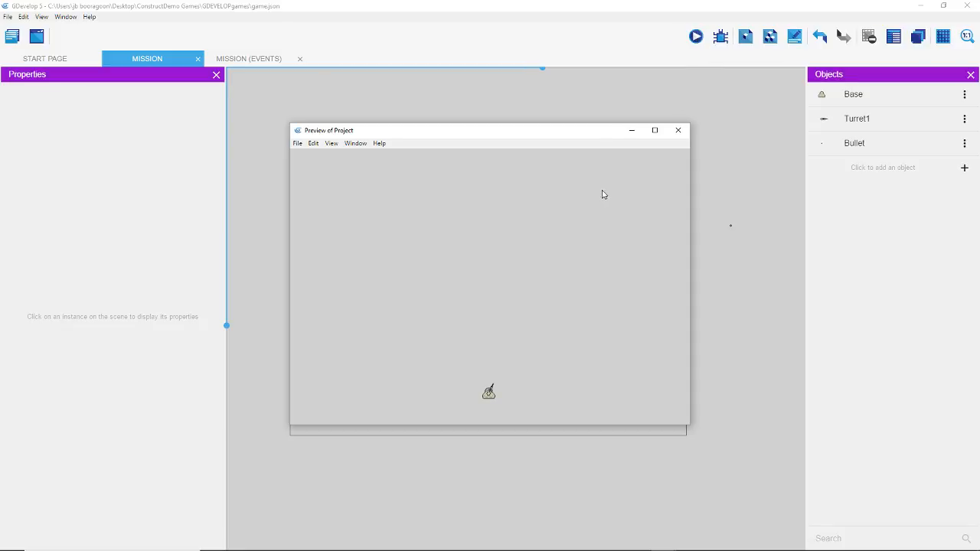
key("Left")
key("Right")
key("Right")
key("Left")
key("Right")
key("Left")
key("Right")
key("Left")
left_click(677, 130)
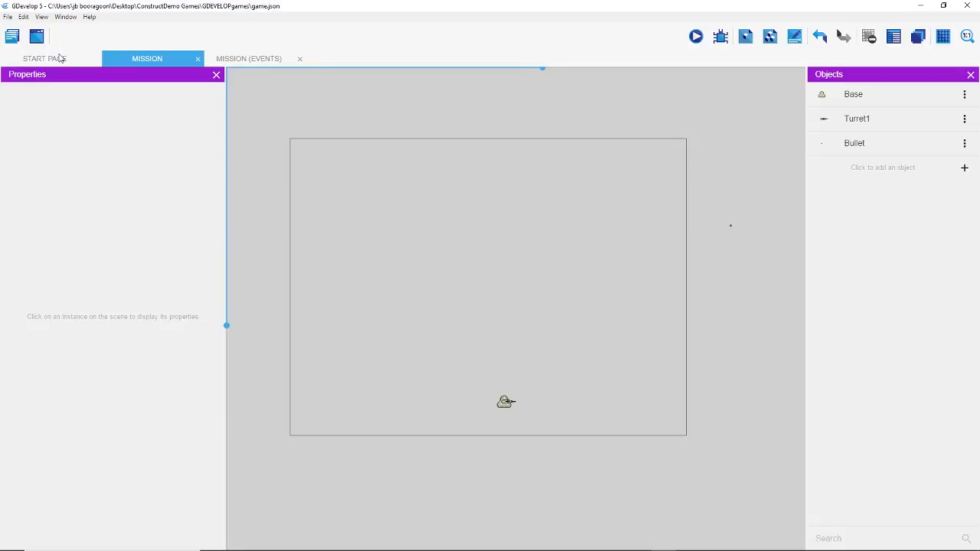
Step: Check the value of the bulletSpeed global variable in the project's game settings
left_click(12, 36)
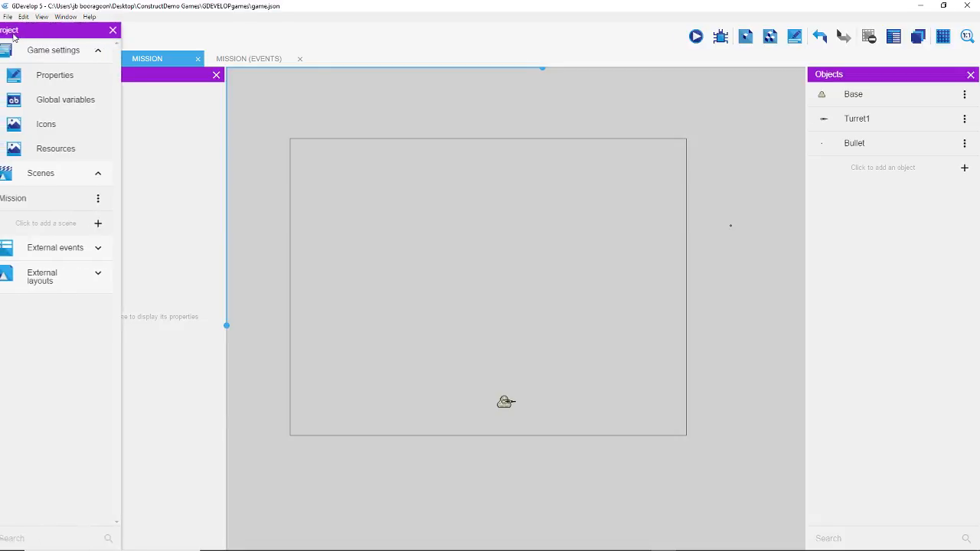
left_click(74, 102)
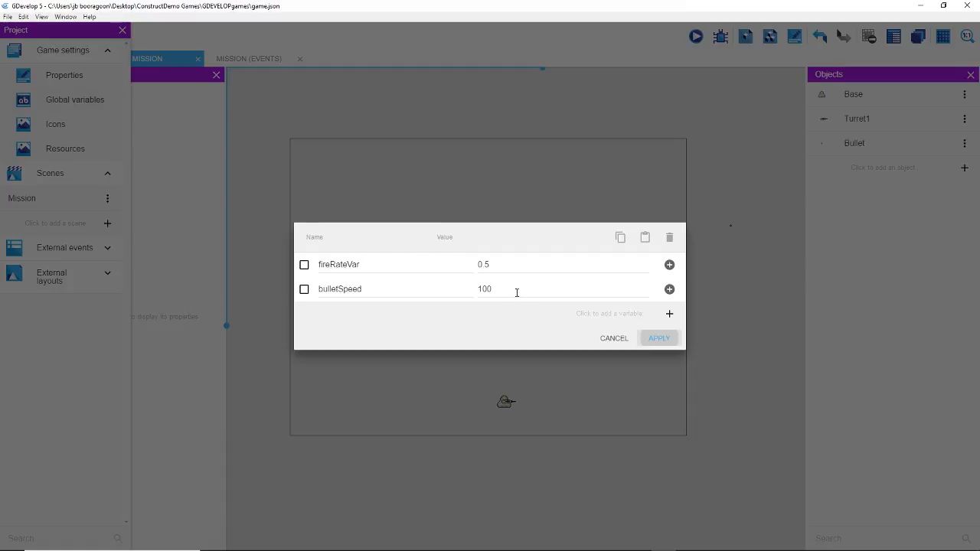
left_click_drag(511, 293, 479, 297)
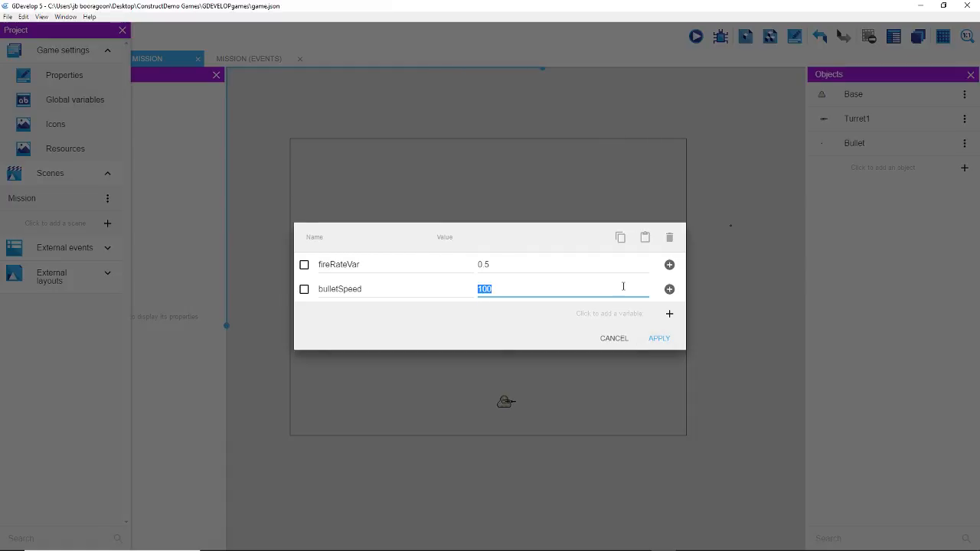
left_click(660, 338)
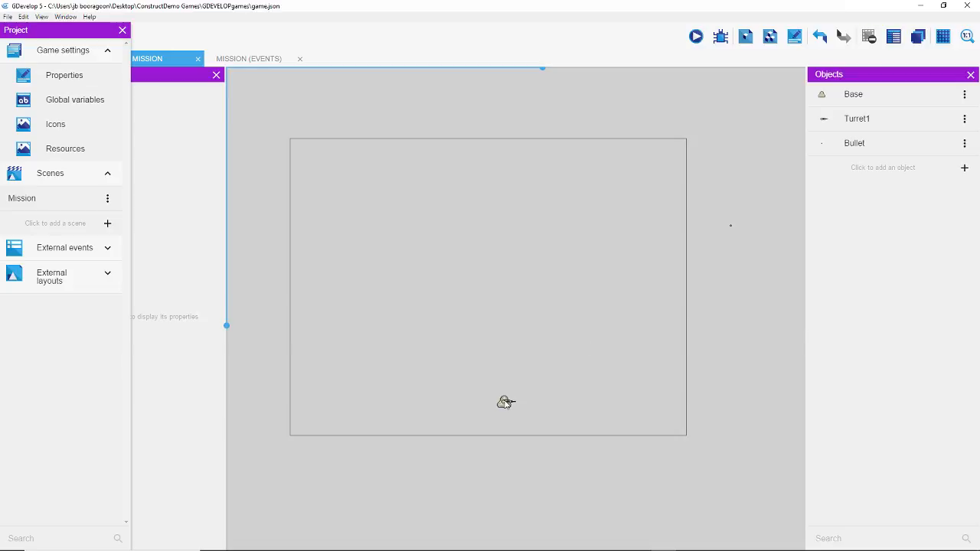
left_click(122, 30)
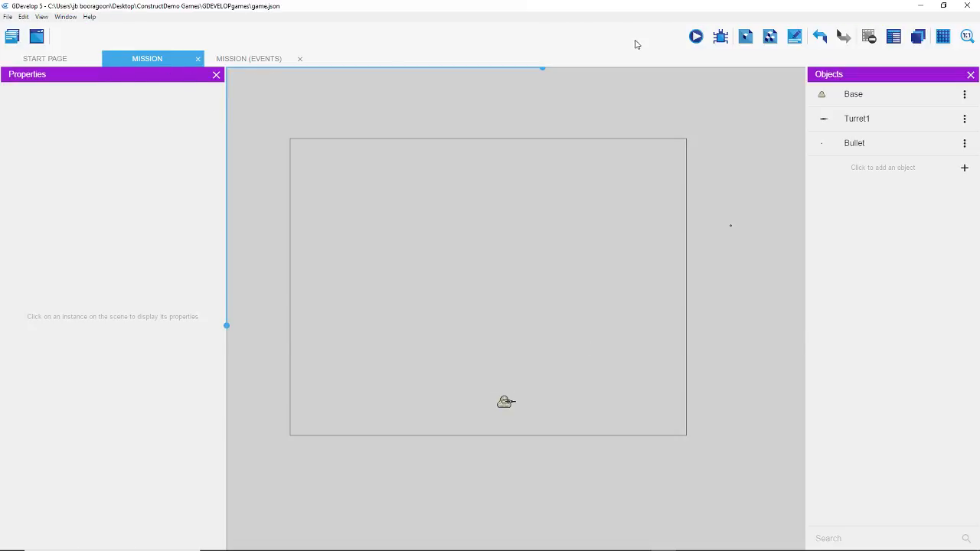
Step: Run the preview again, moving and aiming the turret to check how its bullets travel, and close it
left_click(696, 37)
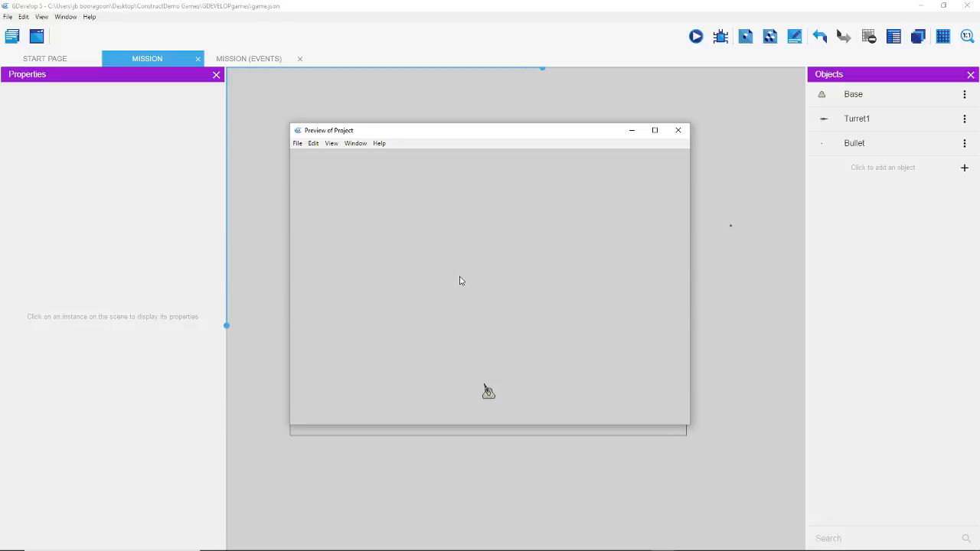
key("Right")
left_click(579, 283)
left_click(579, 282)
left_click(579, 282)
key("Right")
left_click_drag(579, 282, 620, 191)
key("Left")
left_click(678, 130)
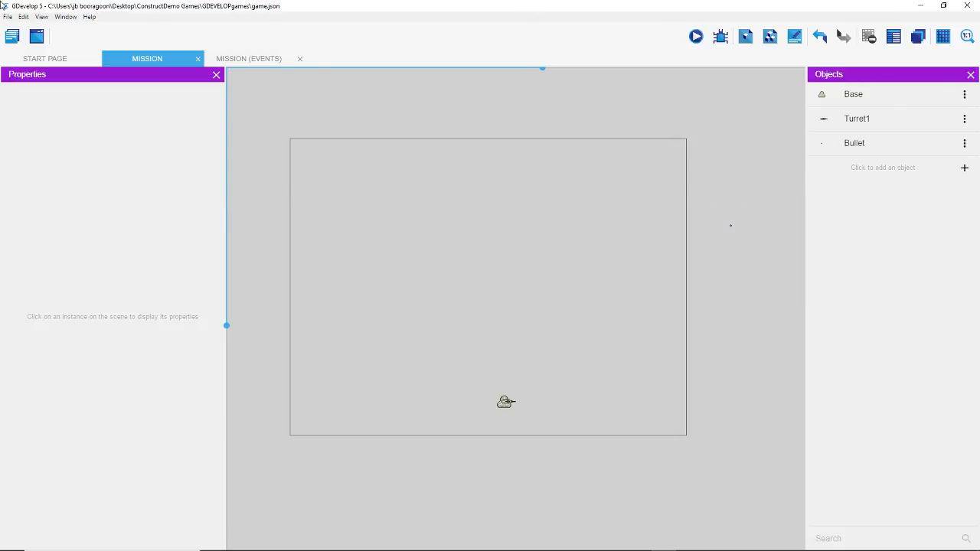
Step: Set the bulletSpeed global variable to 125 and apply the change
left_click(13, 36)
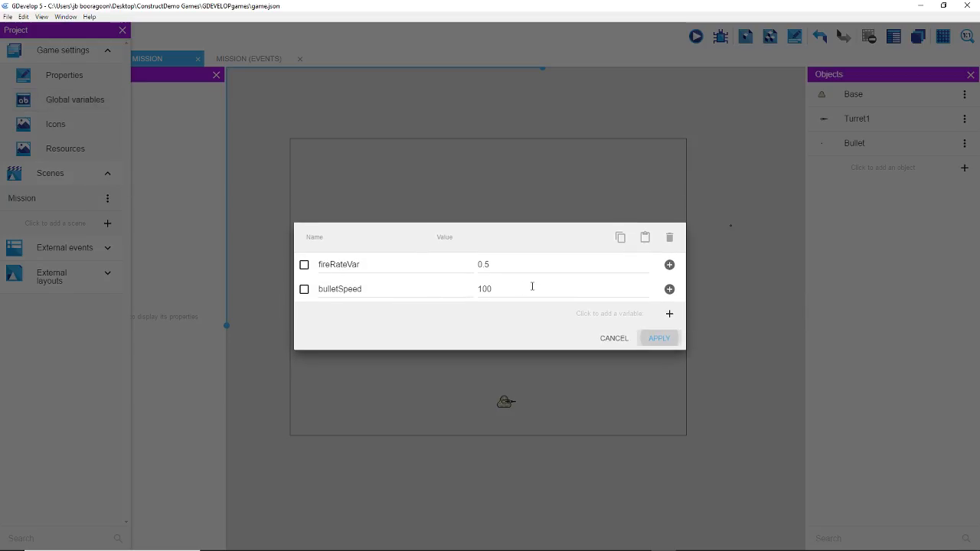
left_click_drag(532, 286, 462, 292)
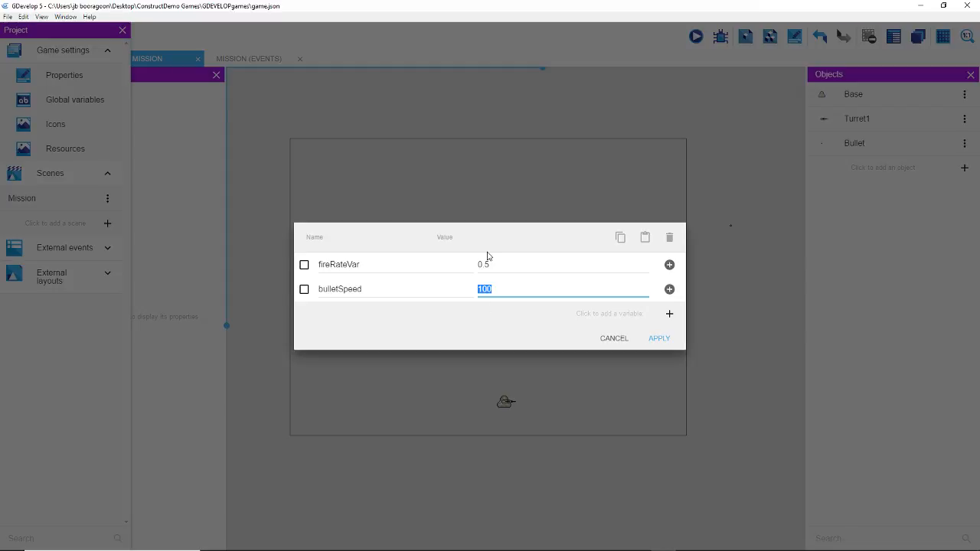
type("125")
left_click(650, 338)
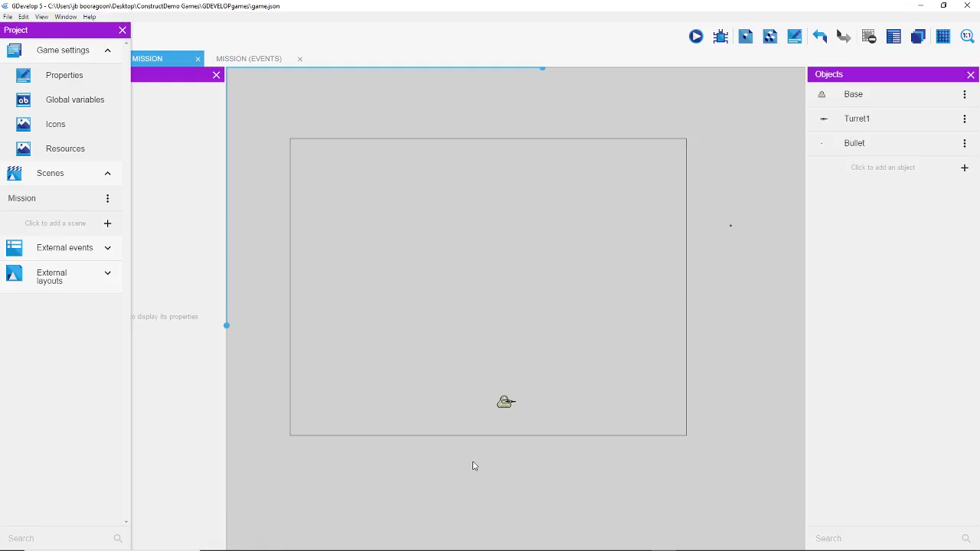
left_click(872, 120)
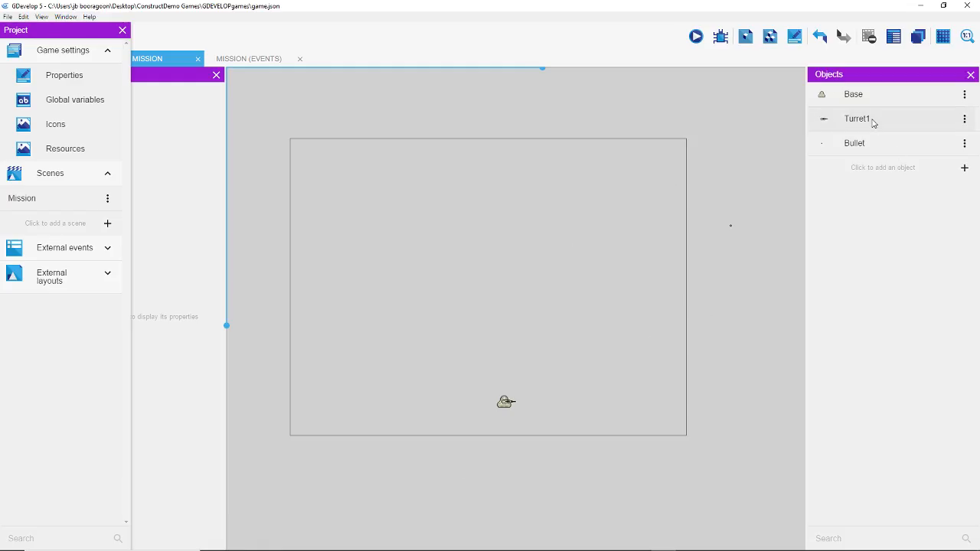
left_click(964, 119)
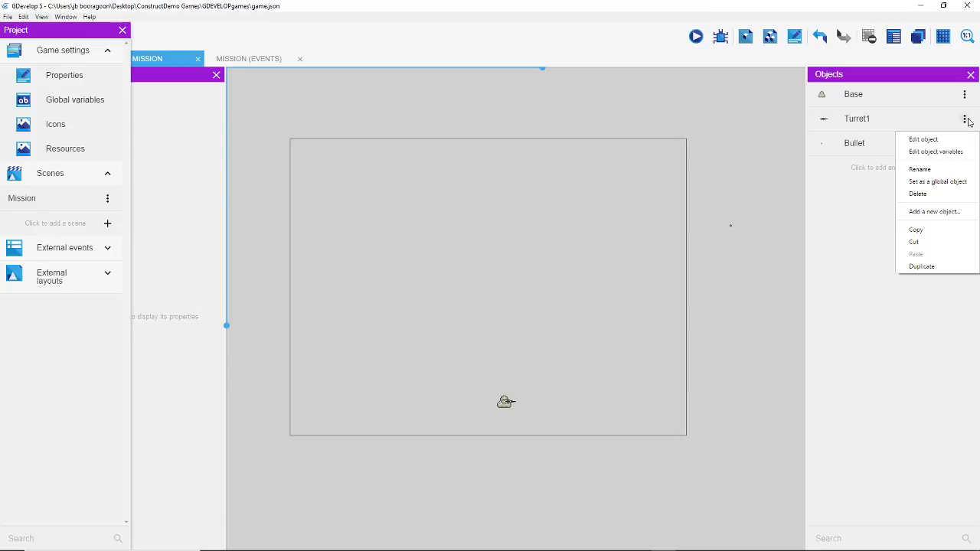
left_click(938, 149)
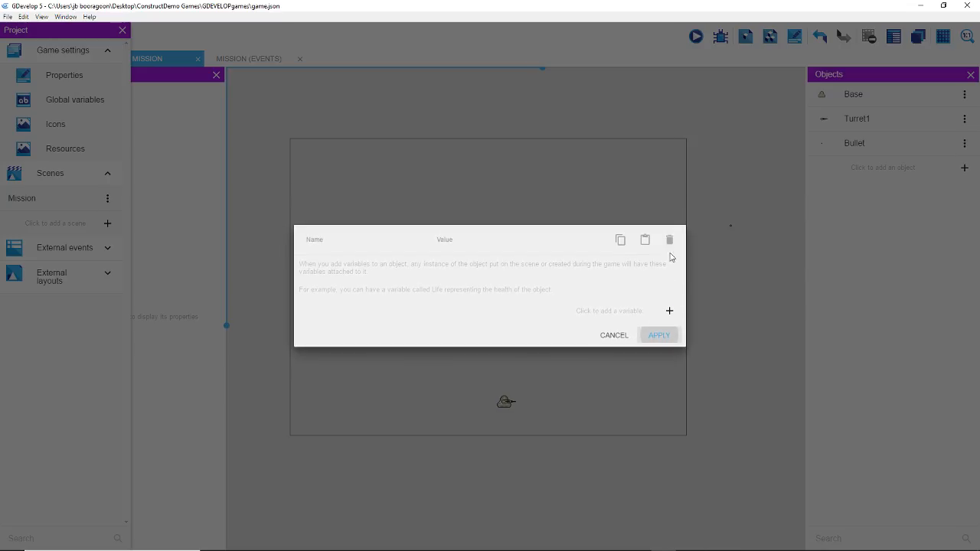
left_click(620, 336)
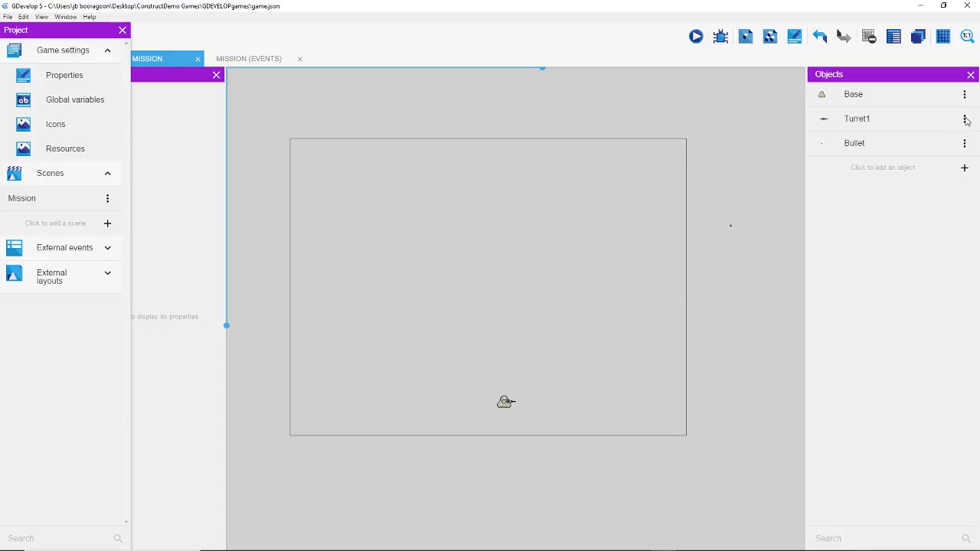
Step: Add a new point named bulletPoint to the Turret1 object's sprite
left_click(965, 119)
left_click(927, 140)
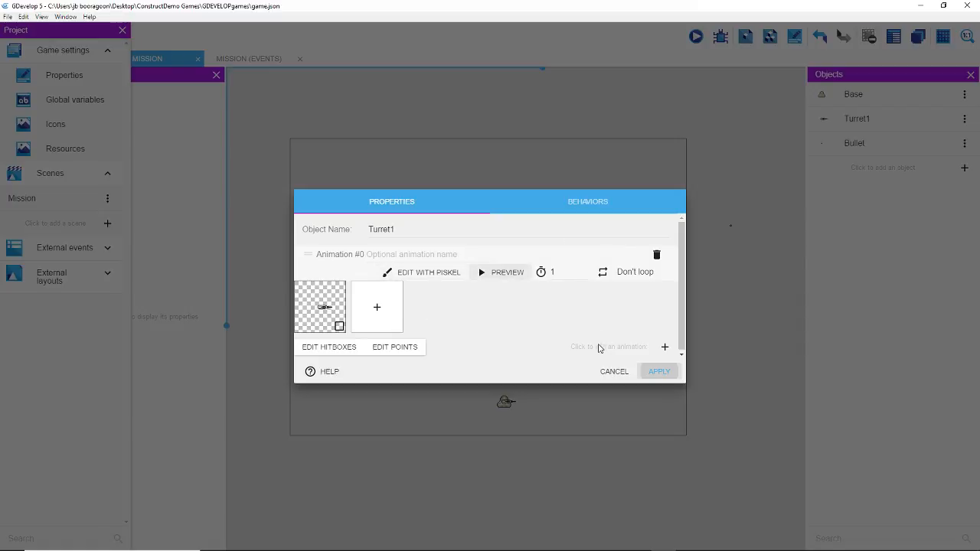
left_click(385, 349)
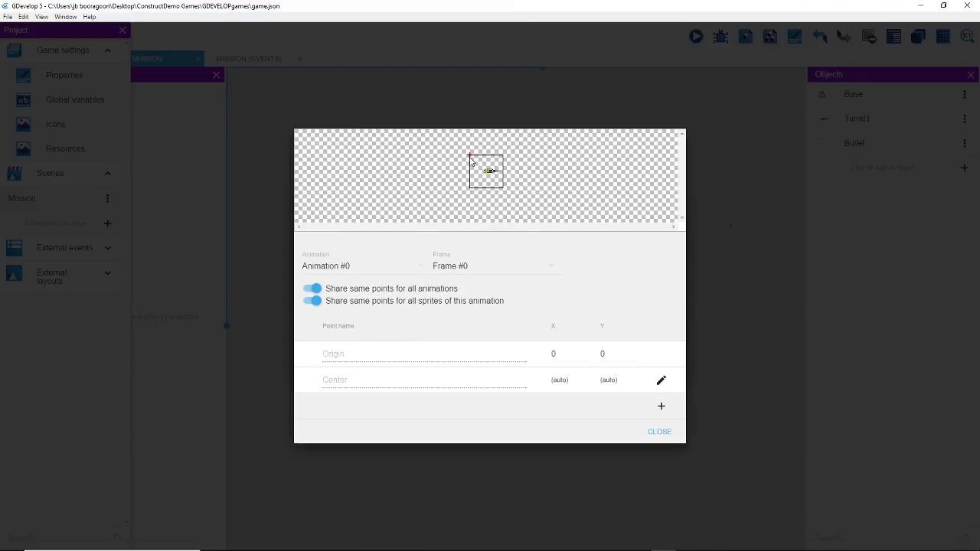
left_click(563, 355)
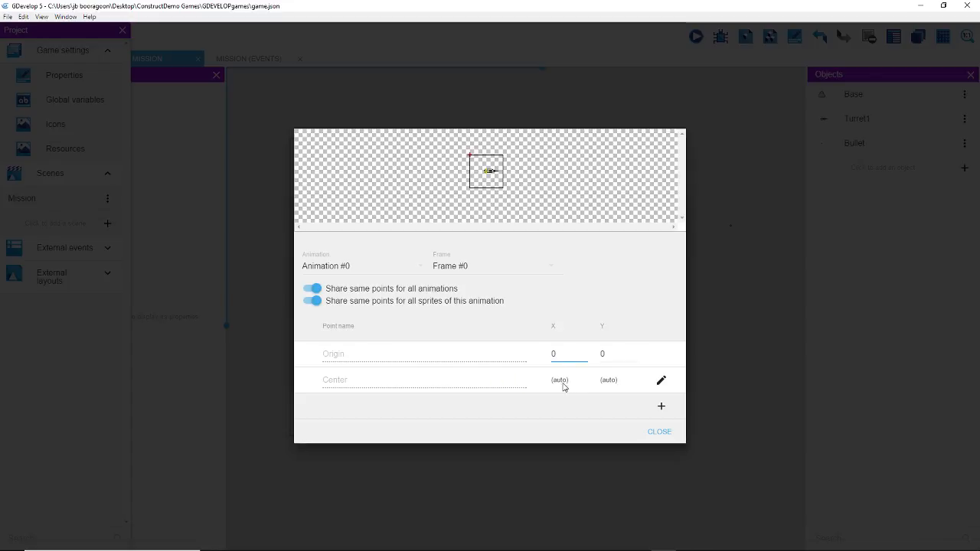
left_click(662, 407)
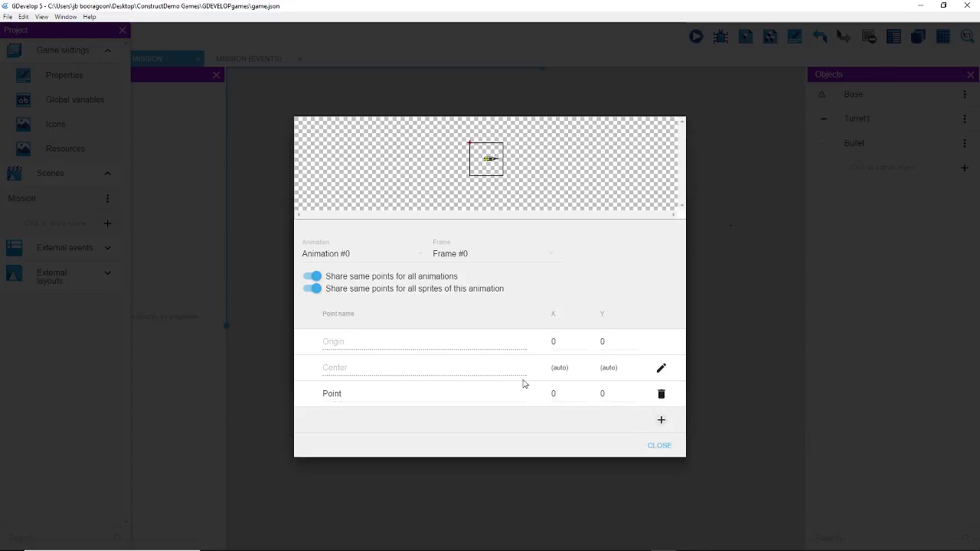
left_click(352, 393)
left_click_drag(353, 393, 291, 393)
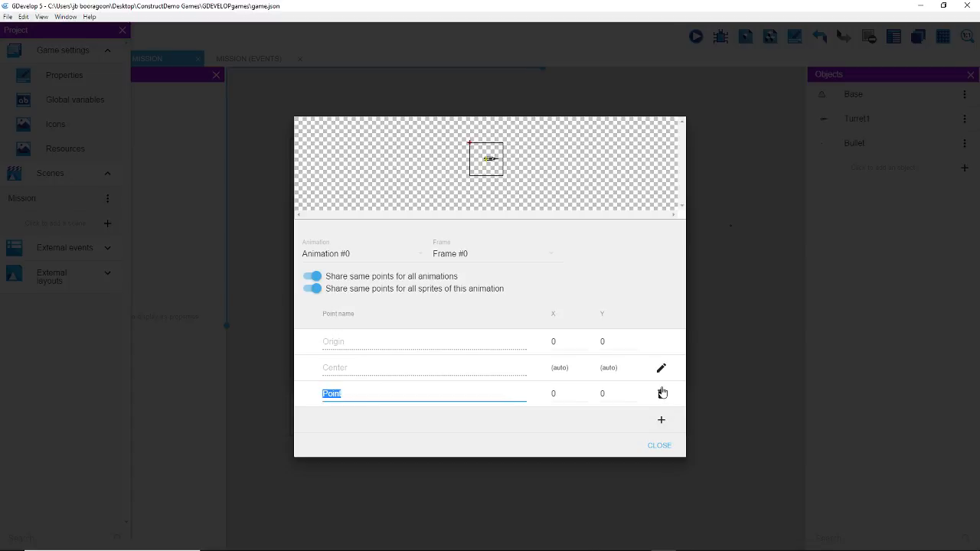
type("bullet")
left_click(499, 160)
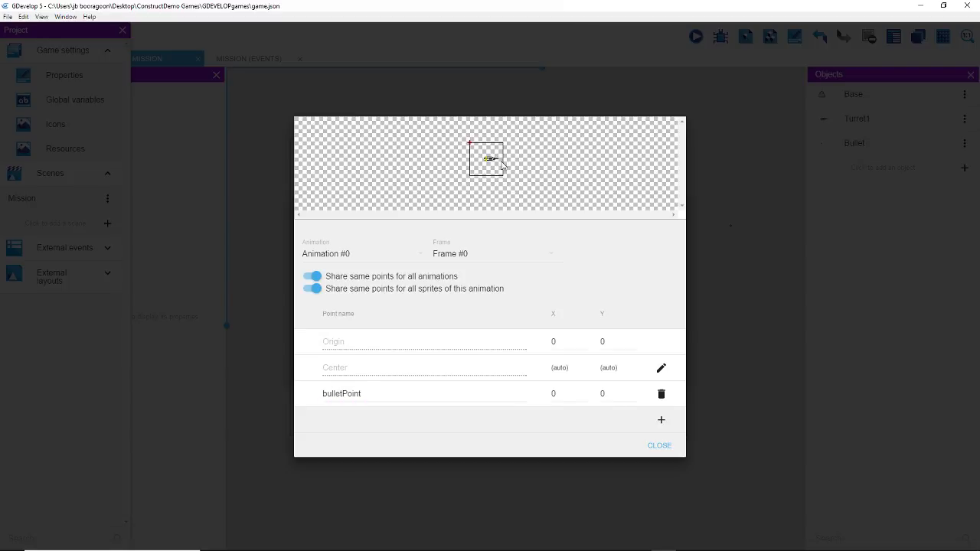
Step: Set the bulletPoint coordinates to X 56 and Y 32, check them, and apply the Turret1 object changes
double_click(552, 395)
type("32")
double_click(555, 394)
type("48")
double_click(623, 396)
type("32")
double_click(556, 394)
type("58")
left_click(657, 447)
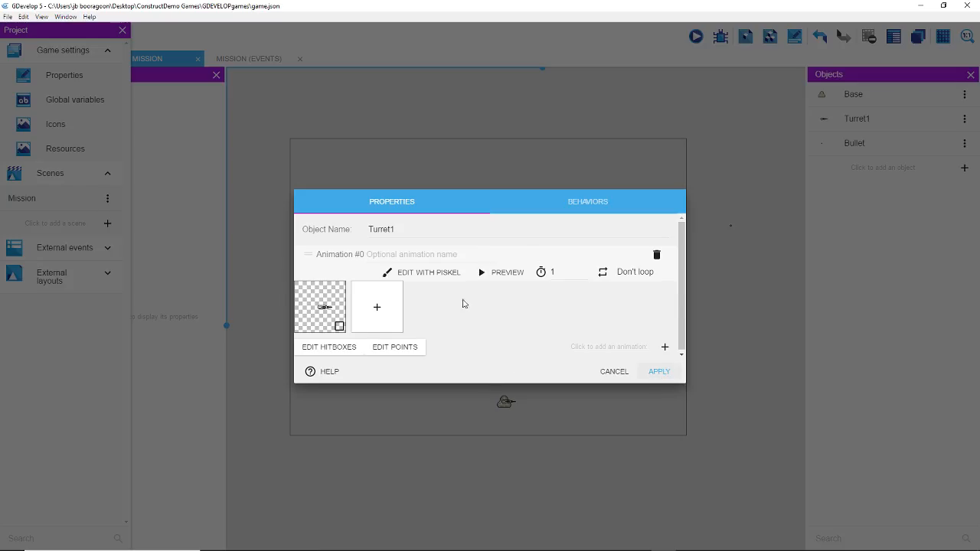
left_click(403, 348)
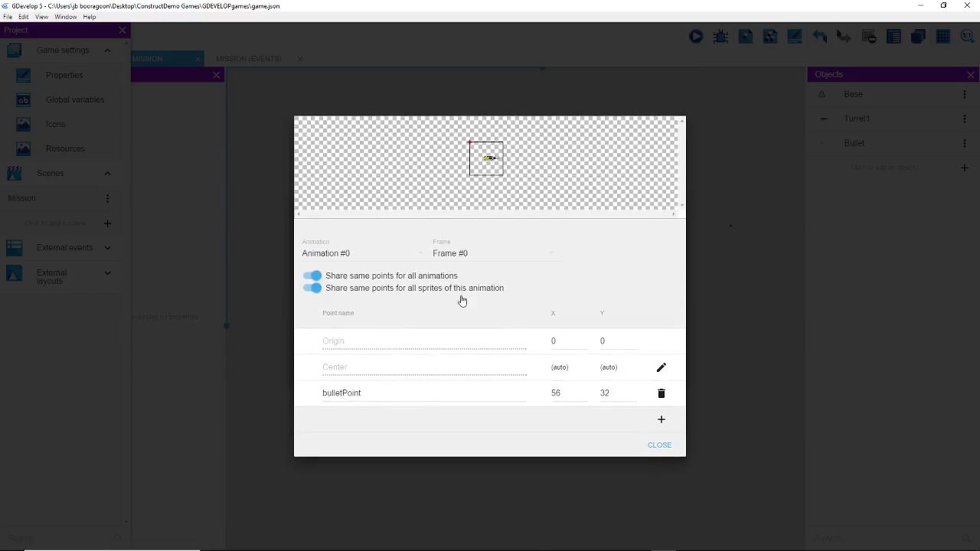
left_click(658, 447)
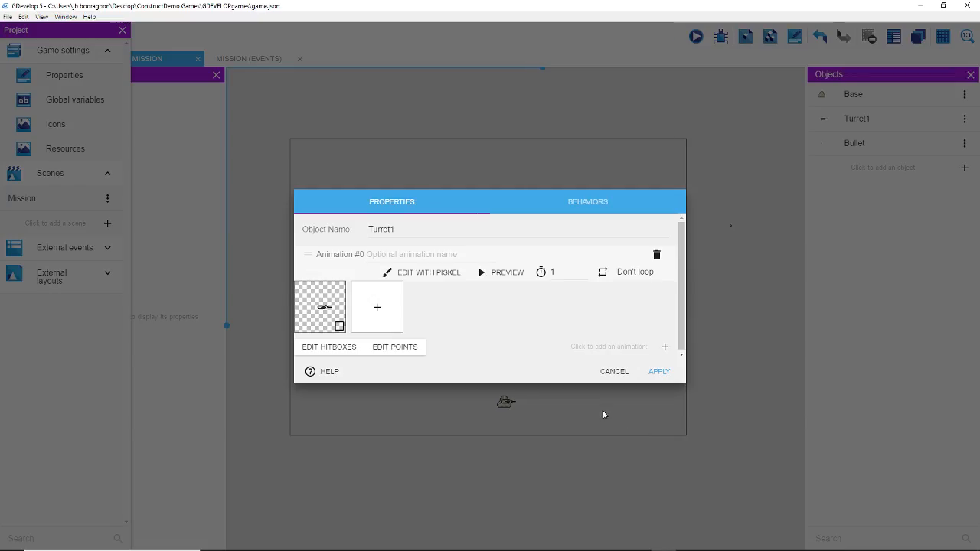
left_click(660, 372)
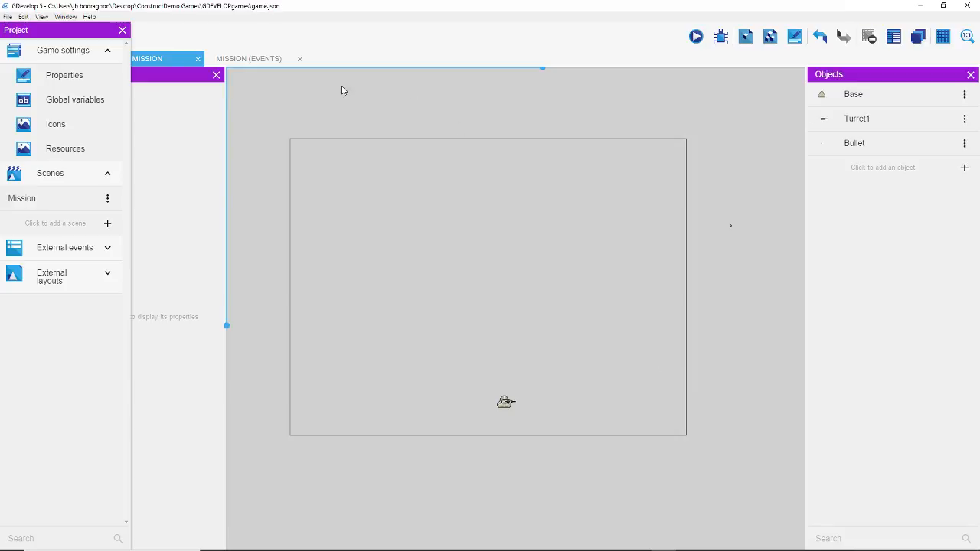
Step: Try creating the Bullet at Turret1.bulletPointX() and Turret1.bulletPointY() in the Shoot Bullet event
left_click(260, 64)
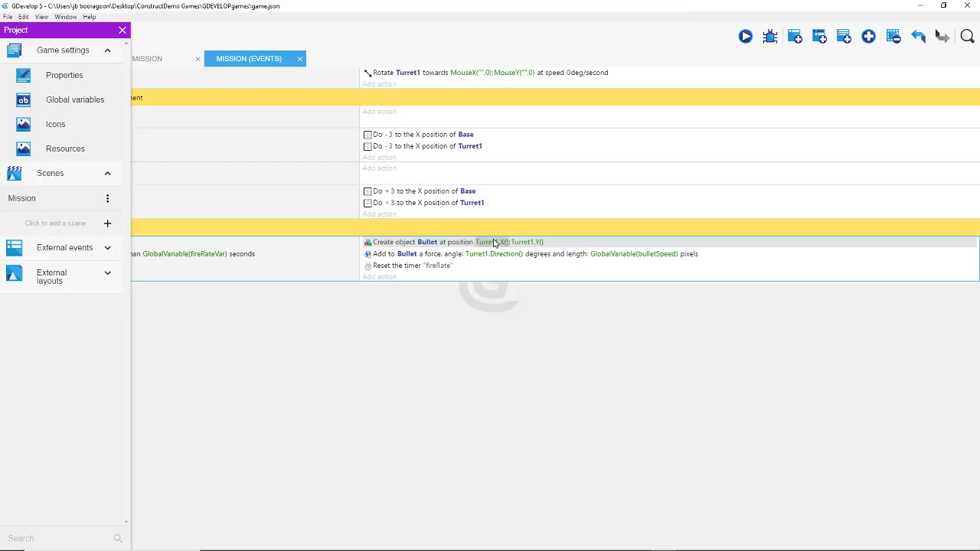
left_click(450, 272)
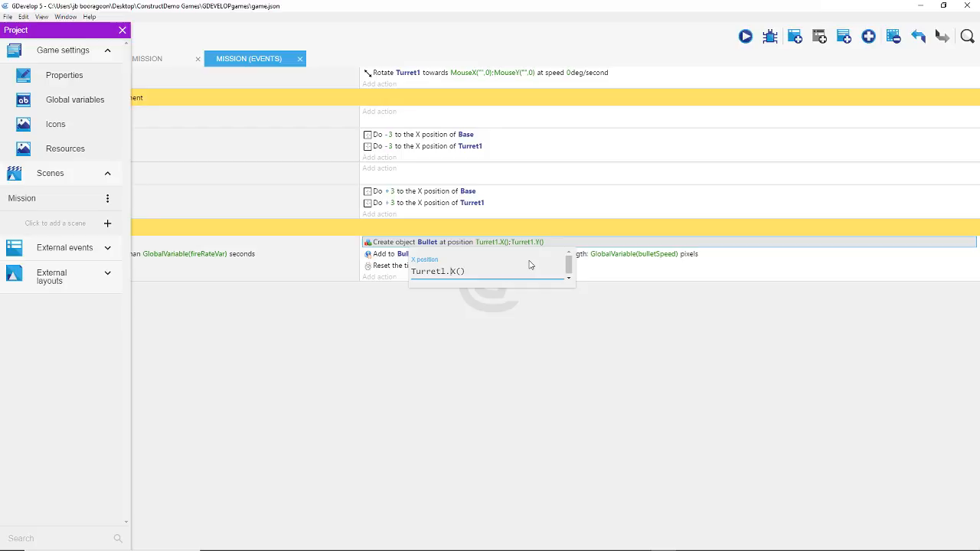
type("bulletPoint")
left_click(656, 280)
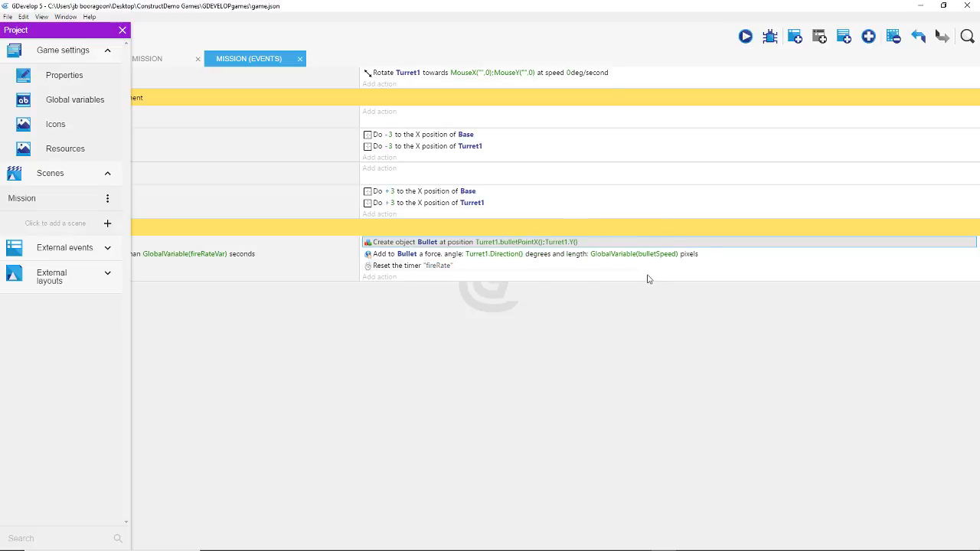
left_click(572, 243)
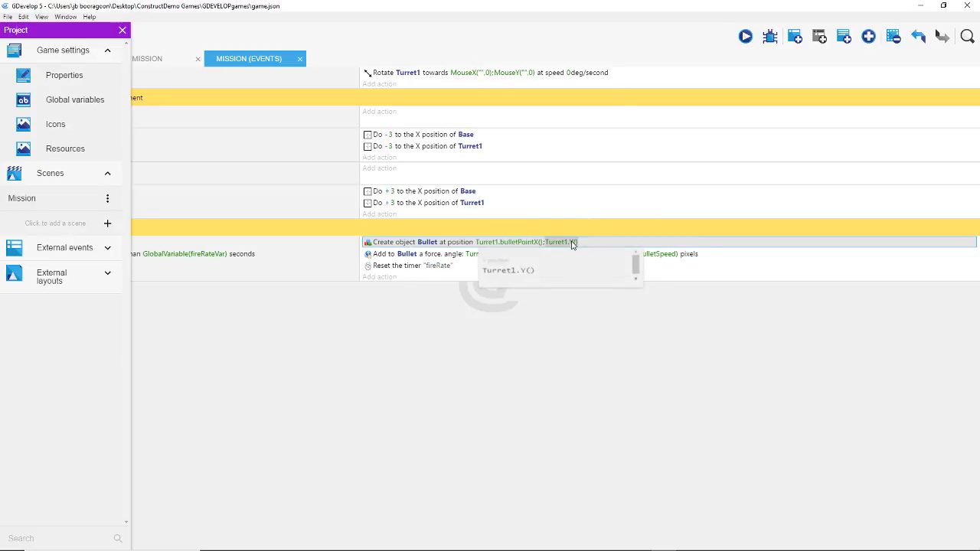
left_click(521, 271)
type("bullet")
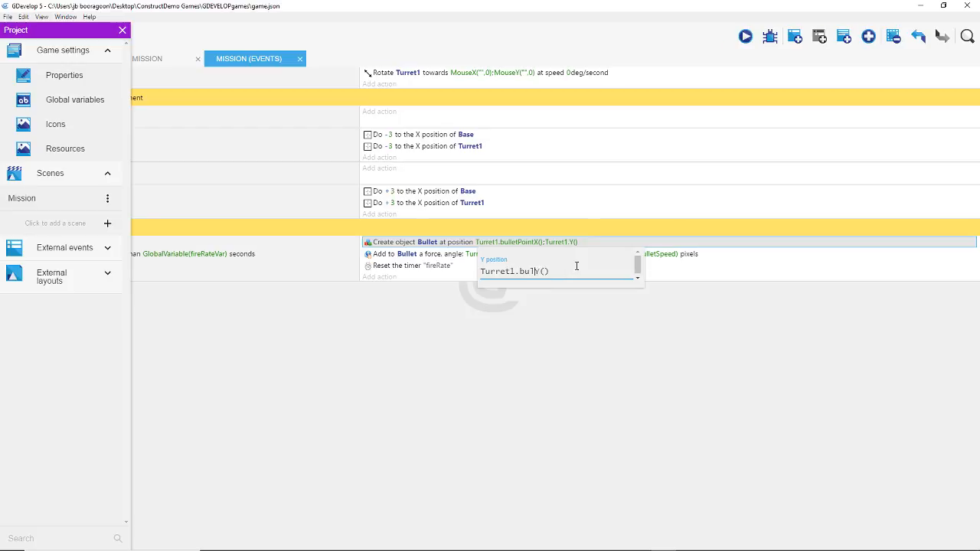
type("Point")
left_click(584, 403)
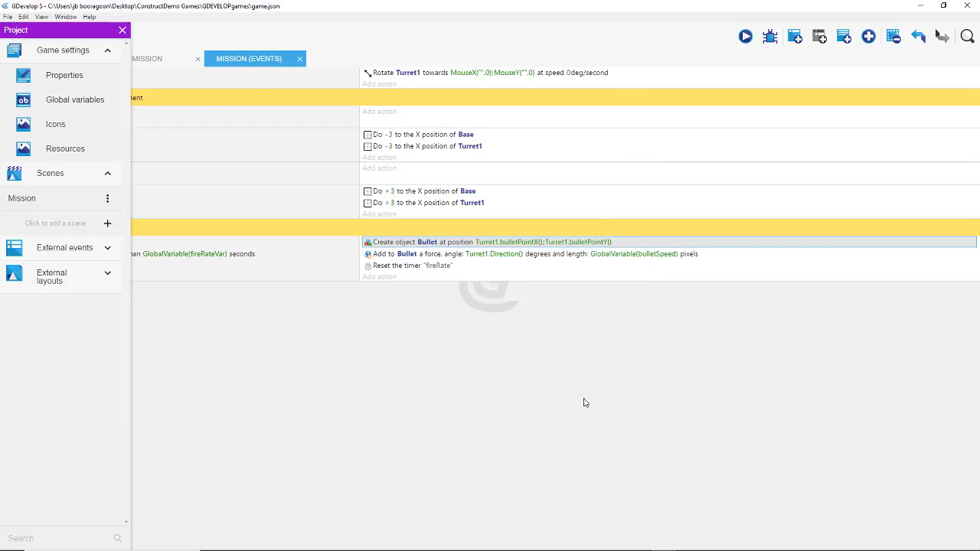
left_click(299, 268)
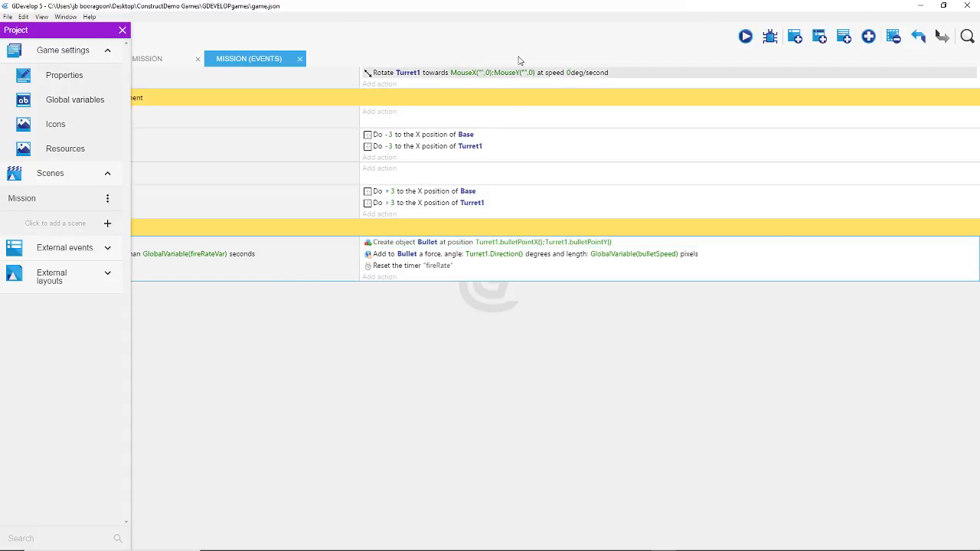
Step: Return to the Mission scene, close the project manager and save the project
left_click(165, 59)
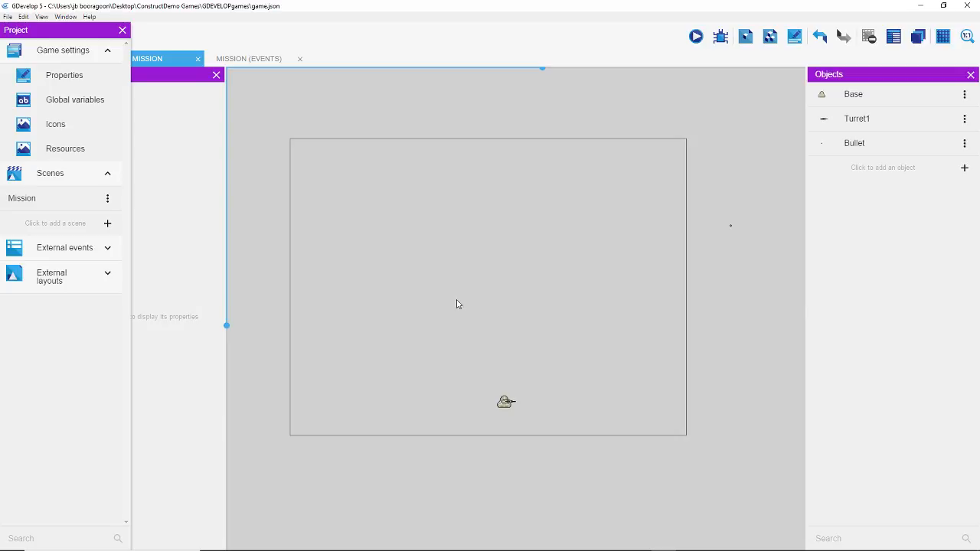
left_click(123, 31)
left_click(7, 17)
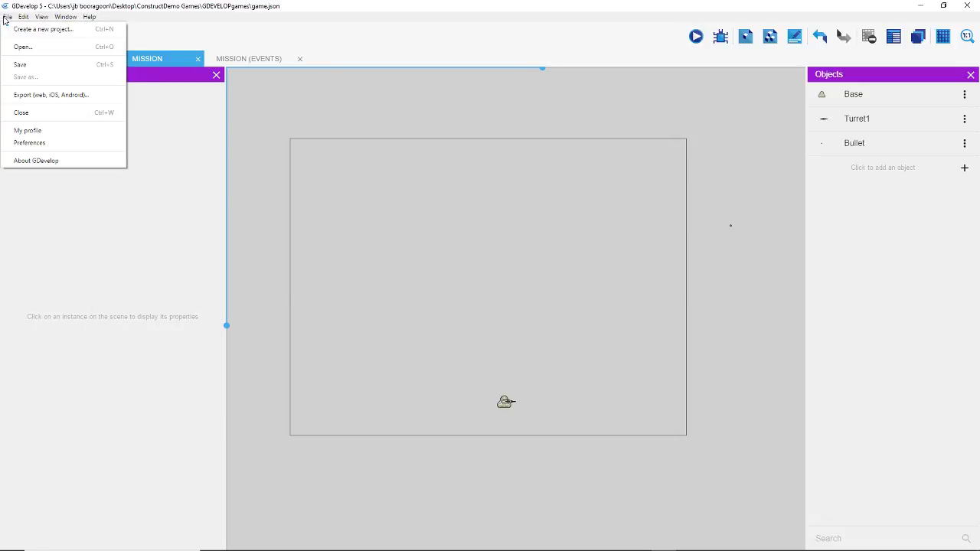
left_click(35, 68)
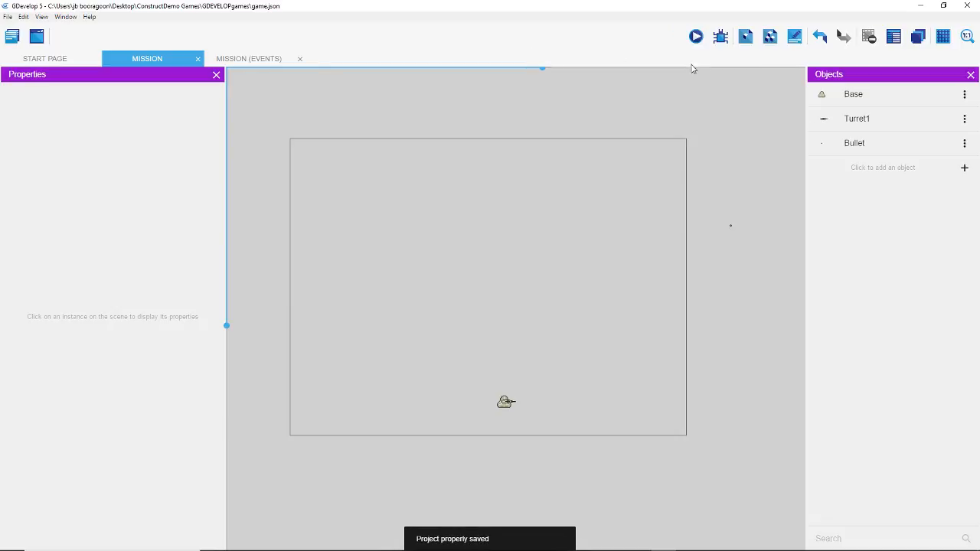
Step: Preview the game to test moving the turret and firing from the new bullet position, and close the preview
left_click(695, 36)
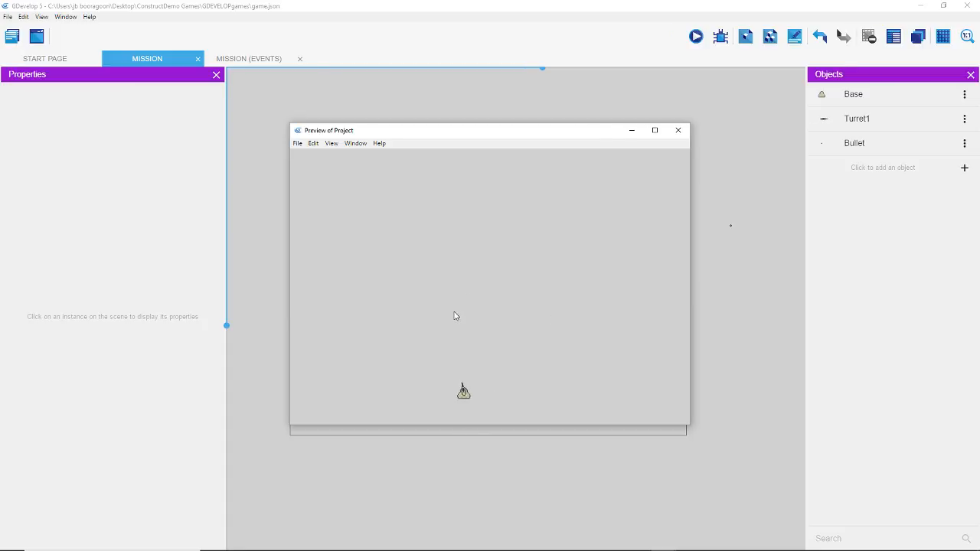
key("Left")
key("Right")
left_click(678, 130)
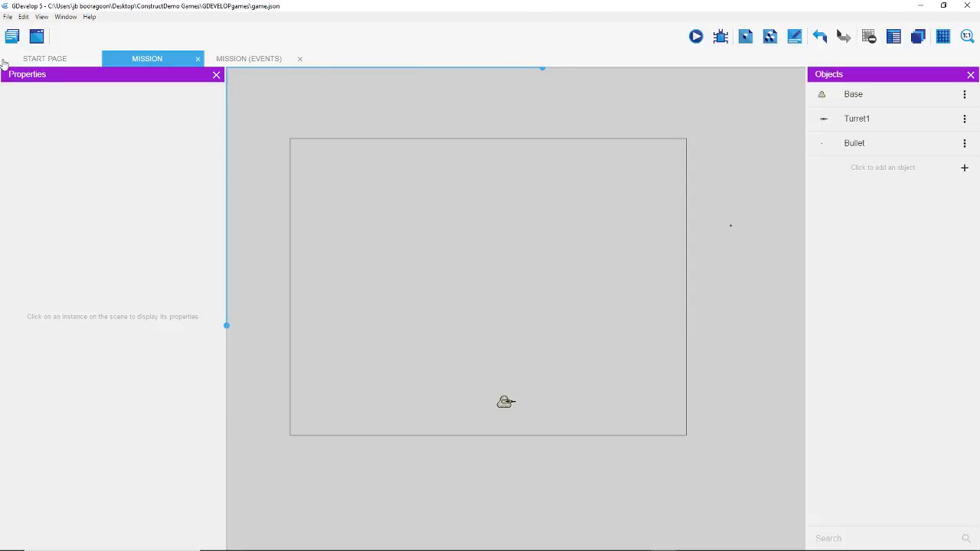
Step: Set the X position of the Create Bullet action in the Mission events to Turret1.PointX(bulletPoint)
left_click(247, 61)
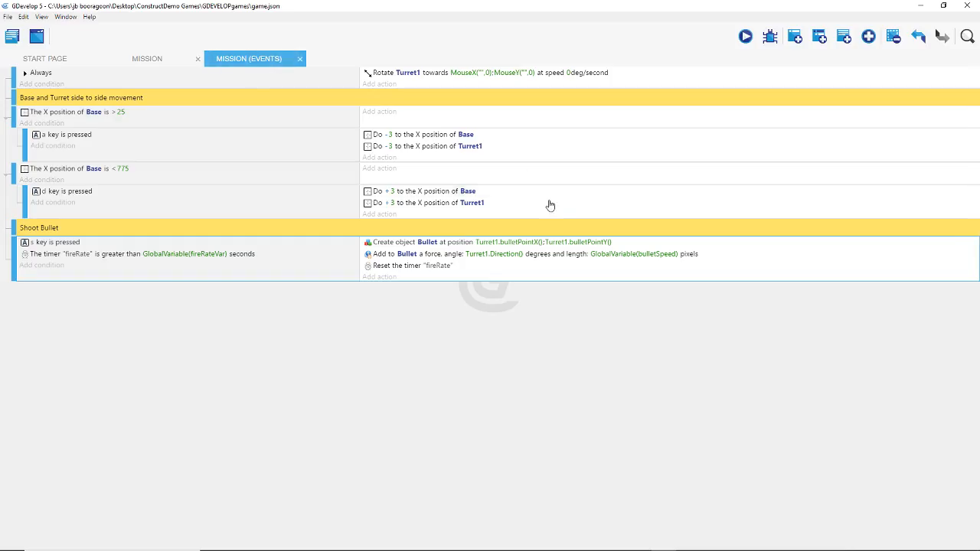
left_click(531, 241)
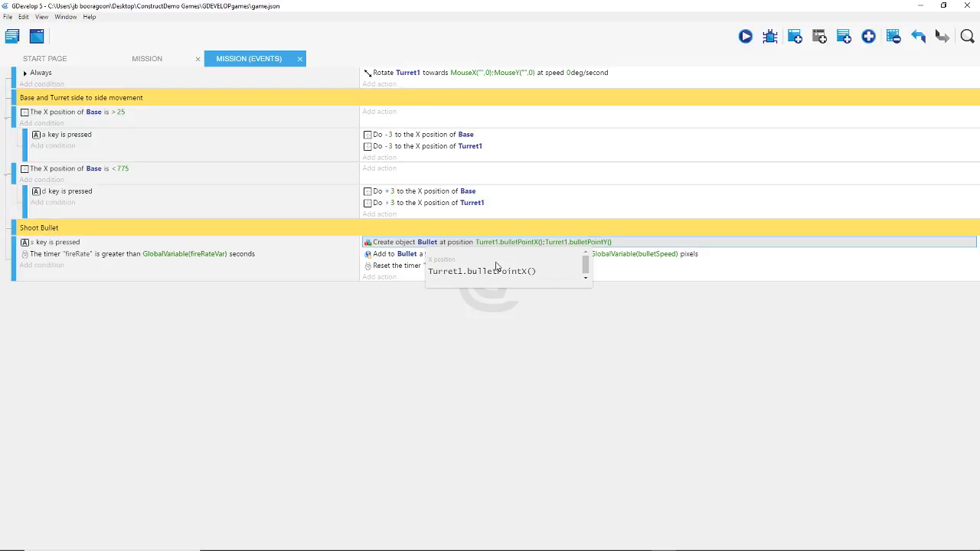
left_click(495, 271)
key("shift+Left")
key("shift+Left")
key("shift+Left")
key("shift+Left")
key("shift+Left")
key("BackSpace")
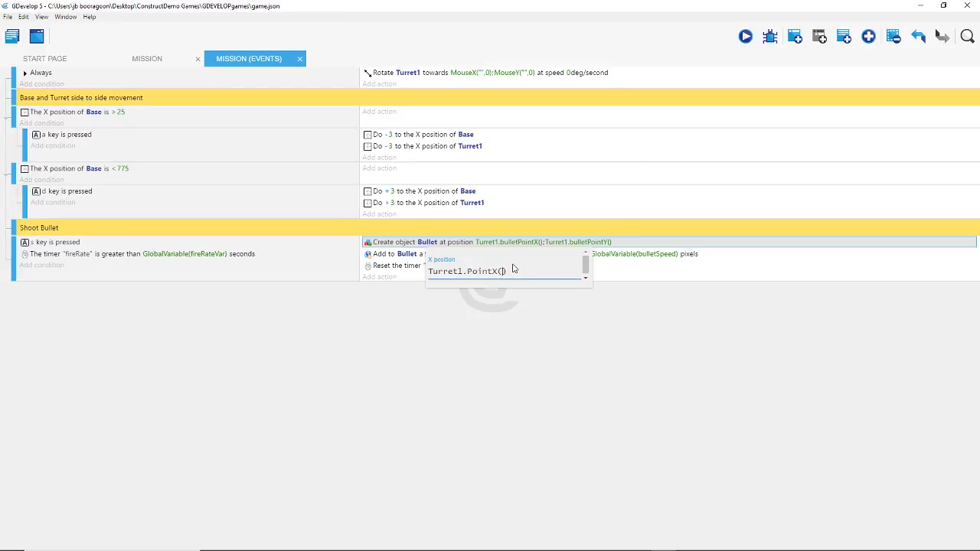
type("bulletPoint")
left_click(605, 330)
Step: Set the Y position of the Create Bullet action to Turret1.PointY(bulletPoint) and save the project
left_click(600, 244)
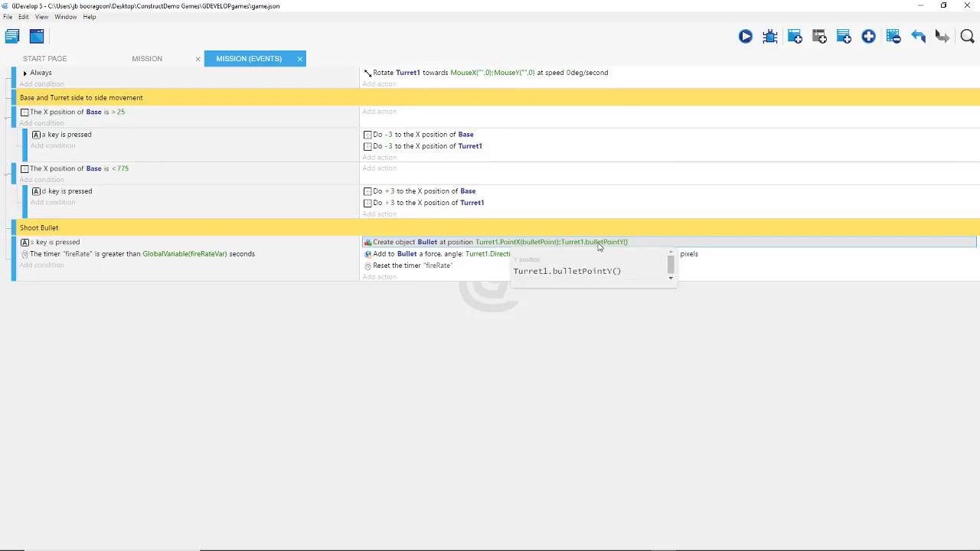
left_click_drag(583, 271, 565, 273)
left_click(582, 270)
key("BackSpace")
key("BackSpace")
key("BackSpace")
key("BackSpace")
key("BackSpace")
key("BackSpace")
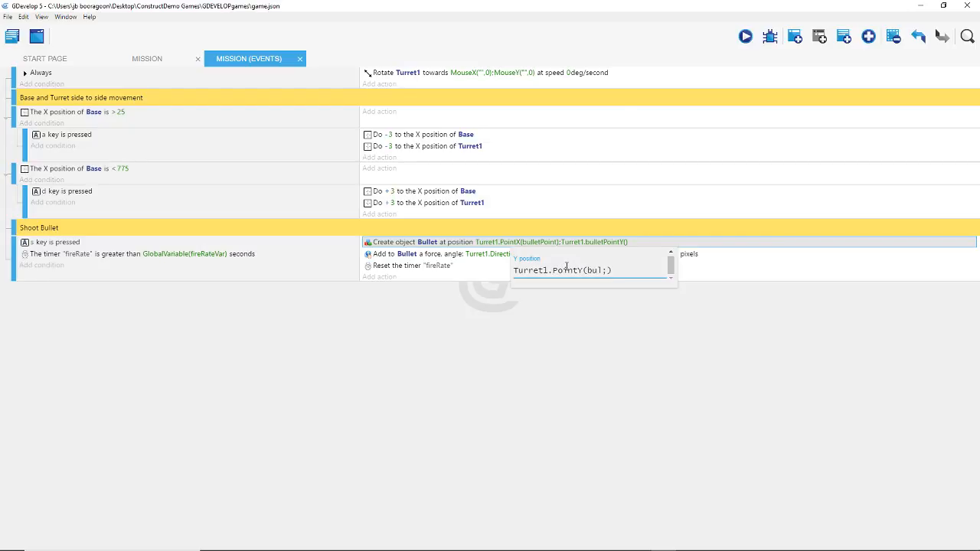
type("letPoint")
left_click(605, 358)
left_click(8, 16)
left_click(14, 64)
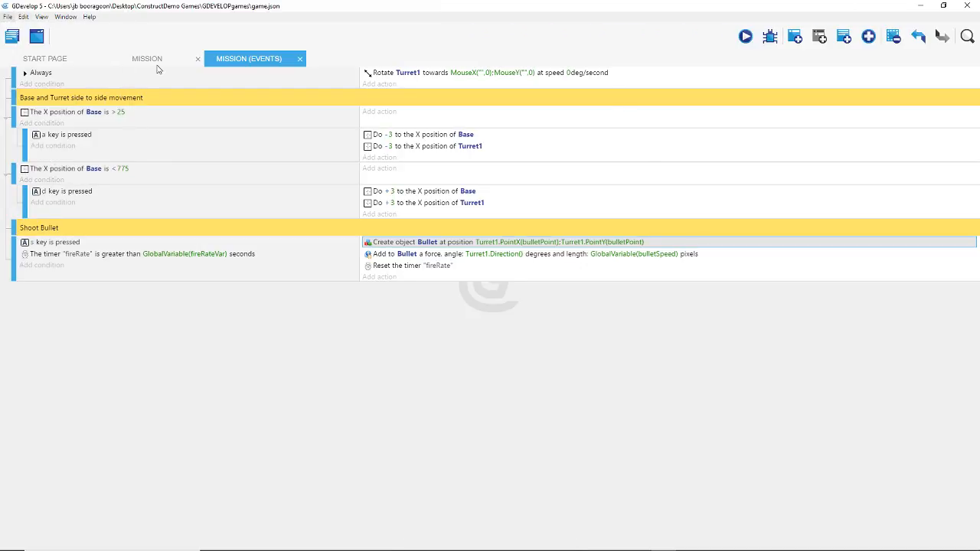
Step: Preview the Mission scene, moving the turret and firing to check where its bullets start, and close the preview
left_click(161, 64)
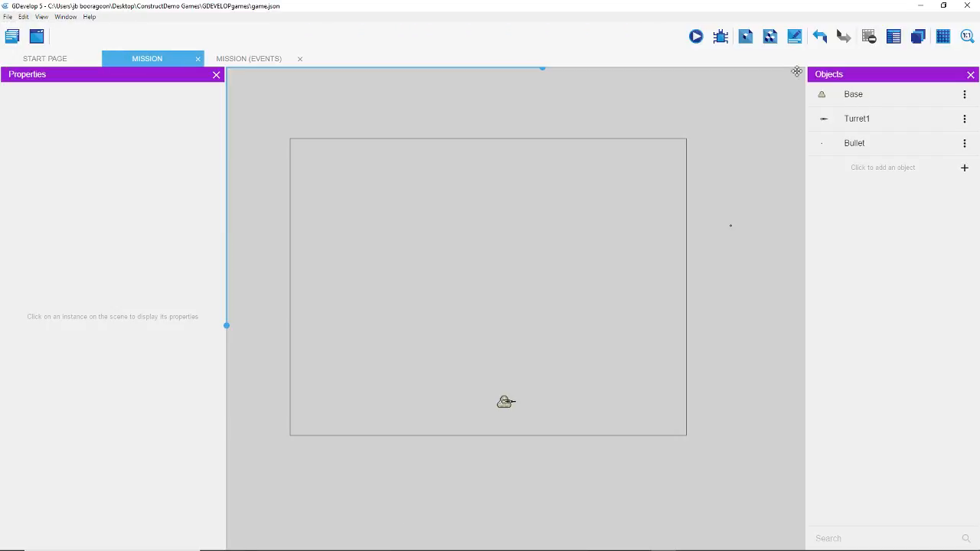
left_click(697, 42)
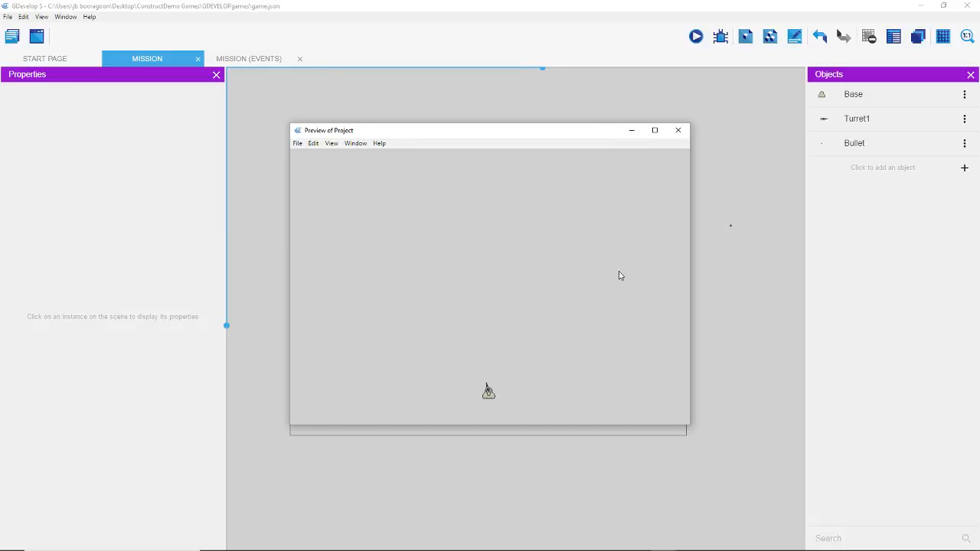
key("Left")
key("Right")
left_click(499, 287)
left_click(522, 288)
left_click(510, 288)
key("Left")
left_click(508, 288)
left_click(500, 288)
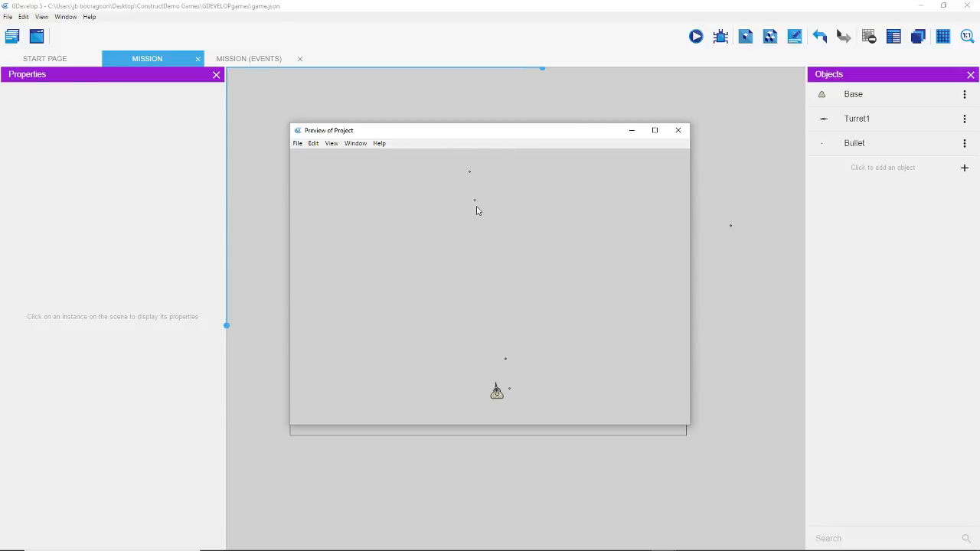
left_click(681, 133)
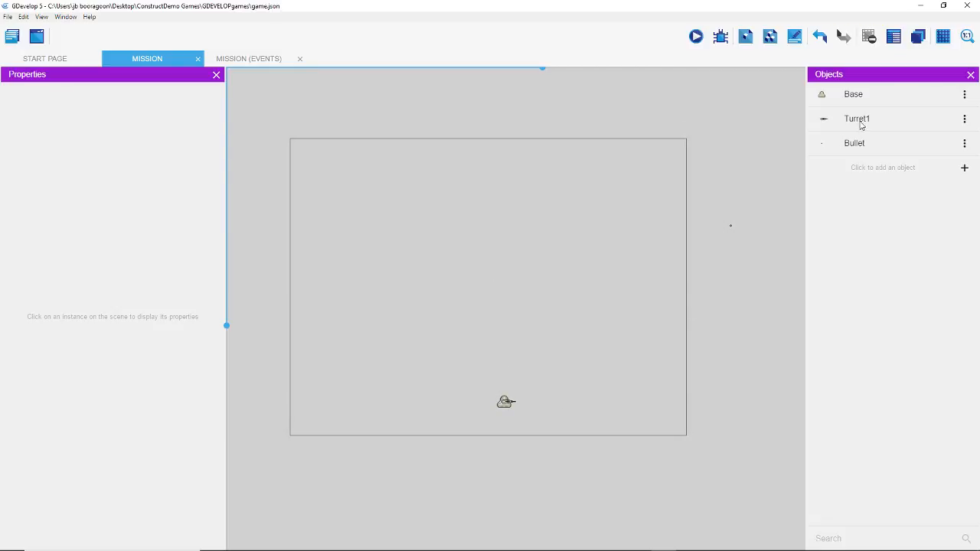
Step: Turn off sharing the same points across all animations and across all sprites of the animation for the Turret1 object
left_click(964, 119)
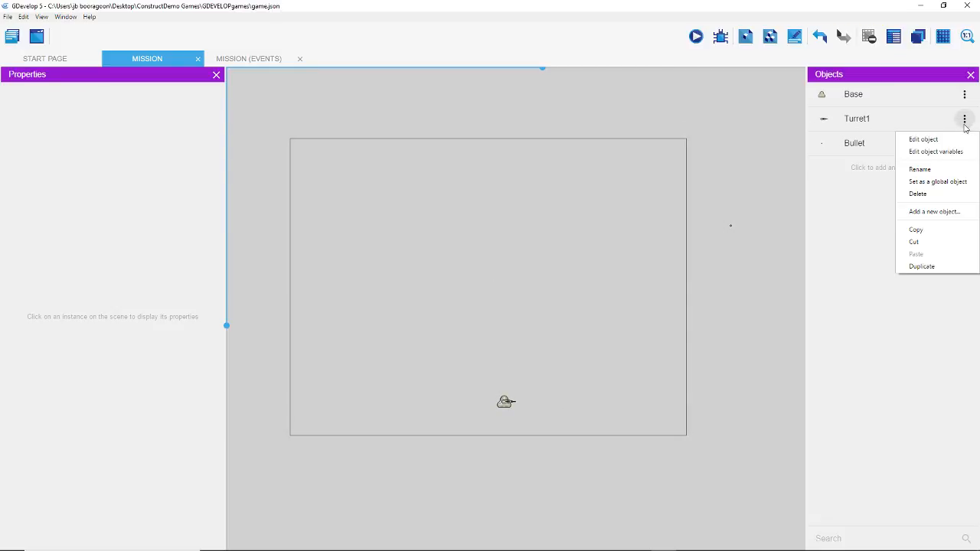
left_click(947, 140)
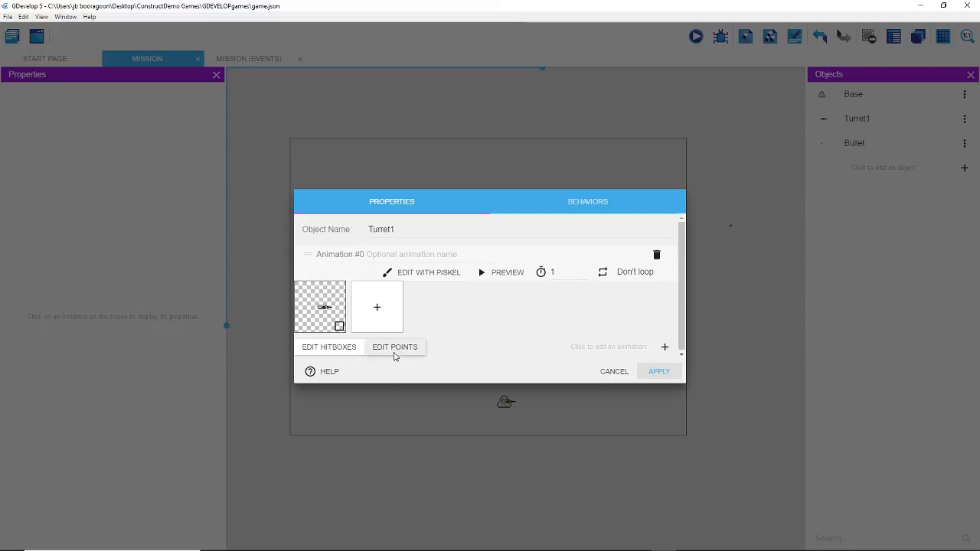
left_click(393, 351)
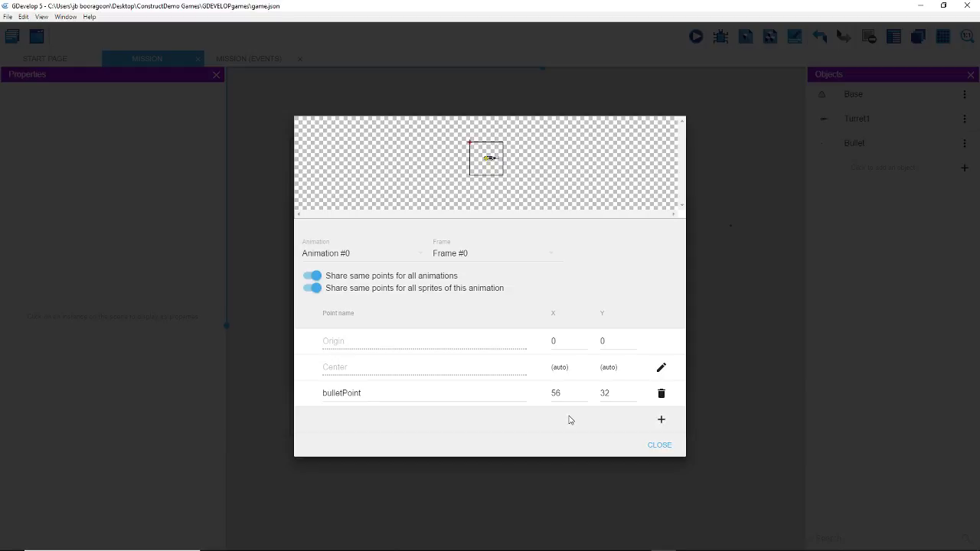
left_click(659, 445)
left_click(313, 288)
left_click(310, 276)
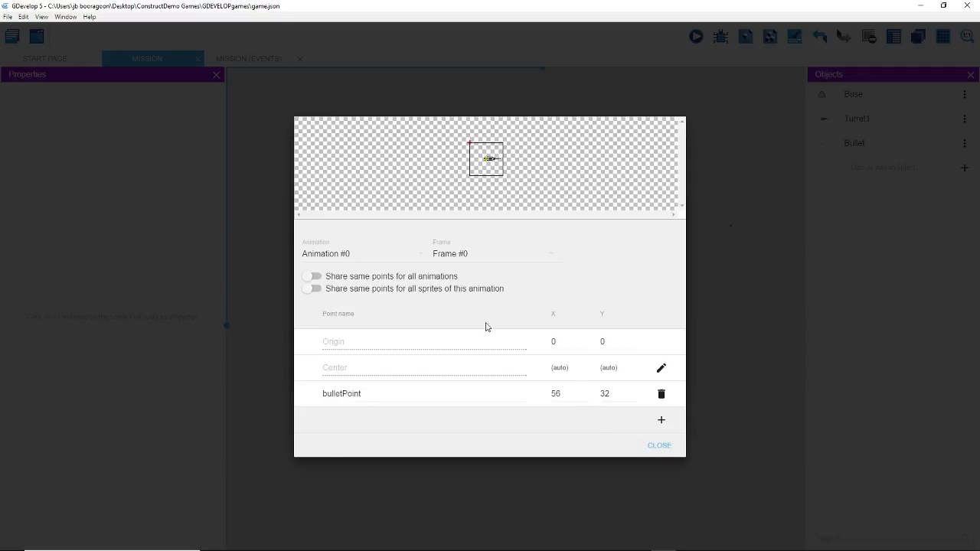
left_click(655, 448)
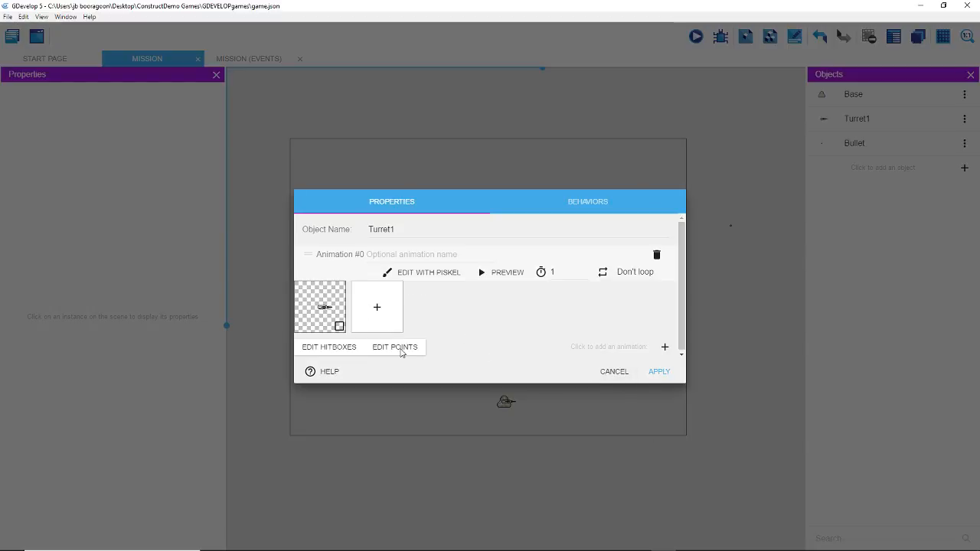
Step: Give Turret1 a custom collision mask with one quadrilateral polygon and apply the object's changes
left_click(328, 348)
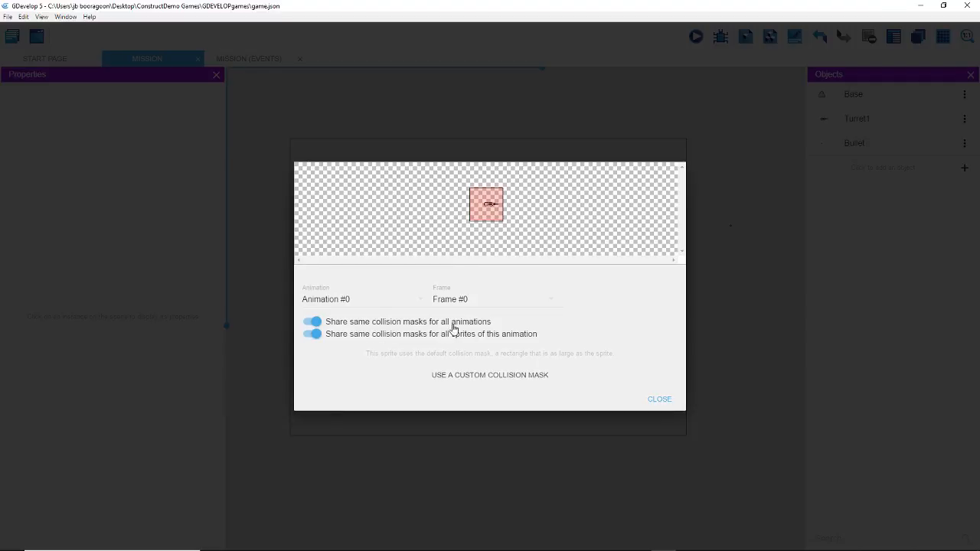
left_click(479, 378)
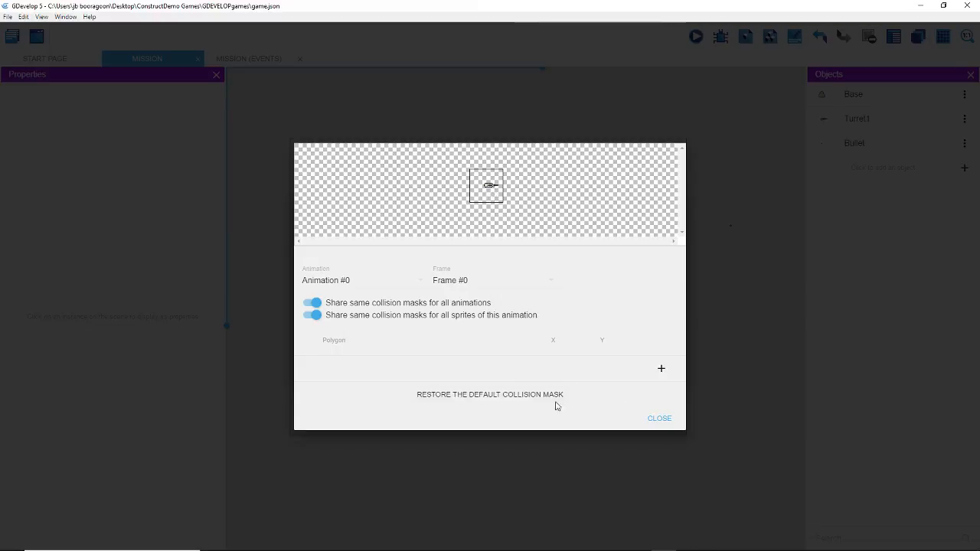
left_click(507, 396)
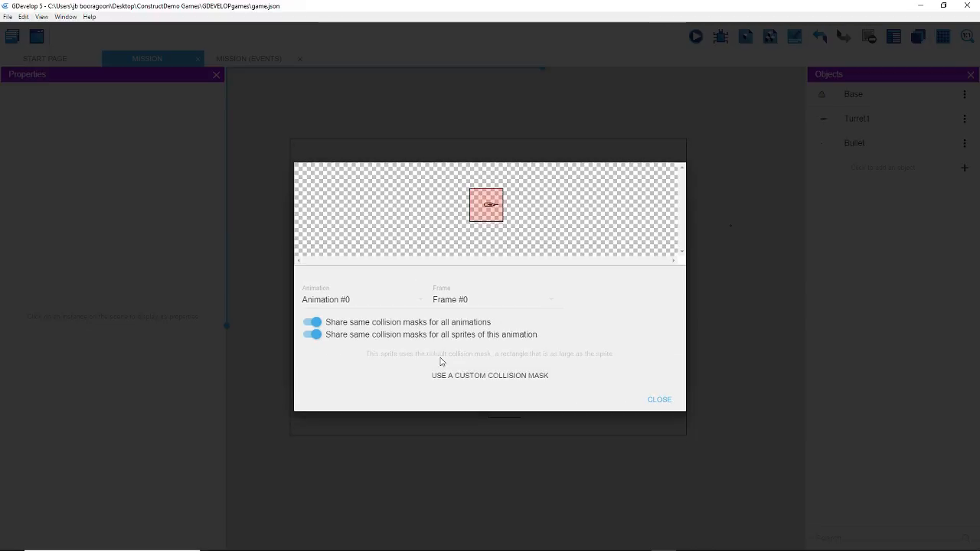
left_click(545, 376)
left_click(661, 369)
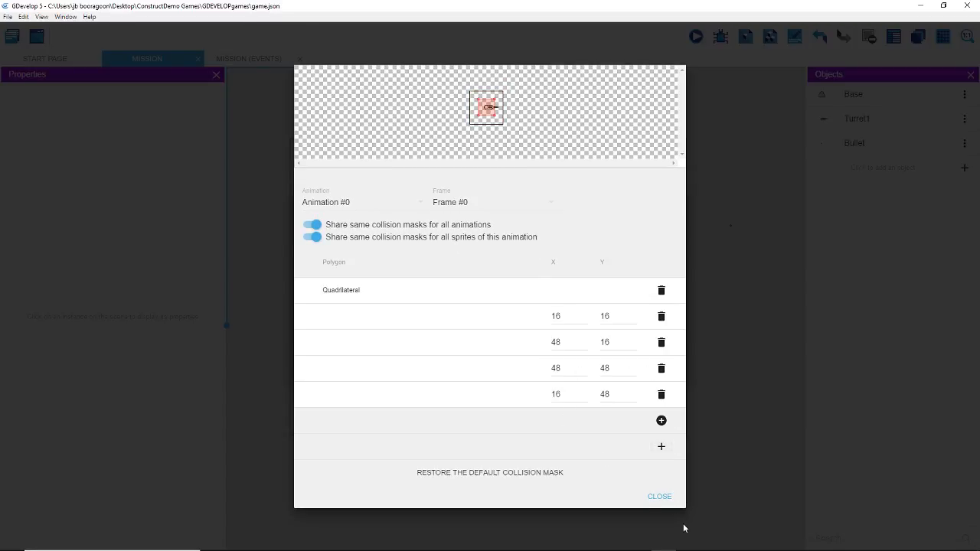
left_click(658, 496)
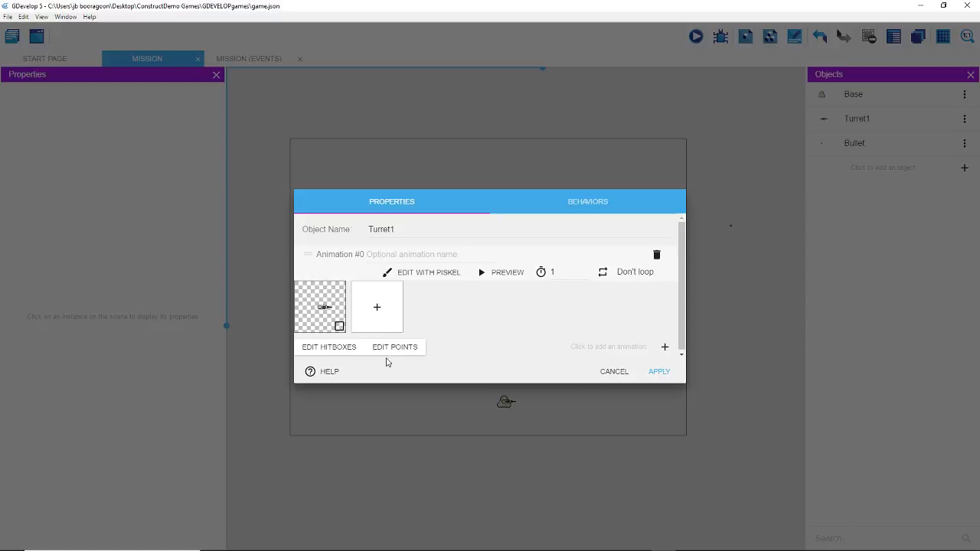
left_click(660, 372)
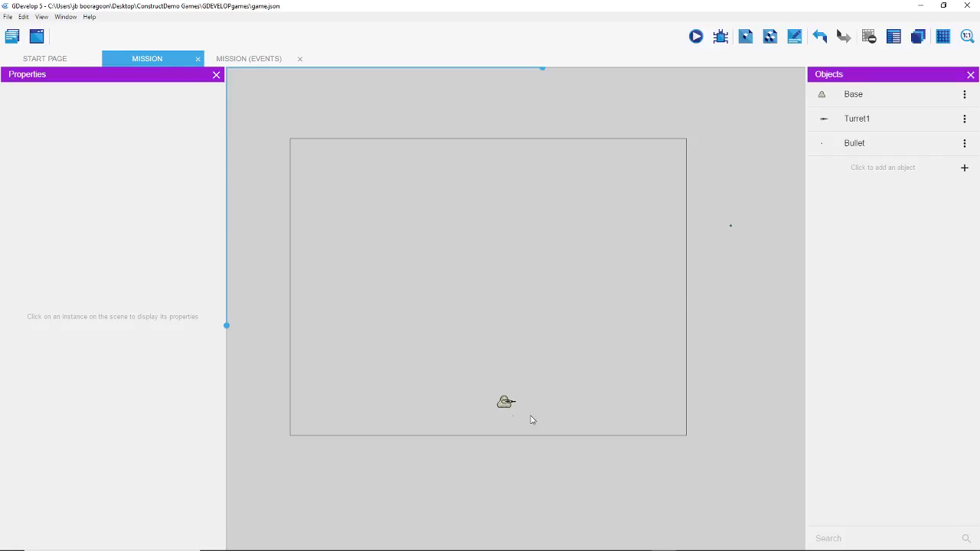
Step: Preview the Mission scene, moving the turret and firing to check the bullets, and close the preview
left_click(695, 36)
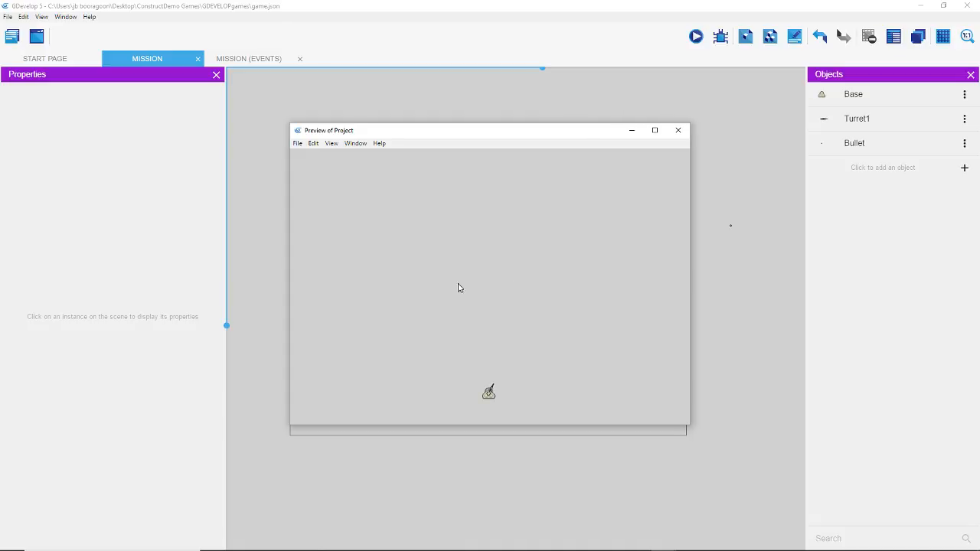
left_click(533, 291)
left_click(548, 292)
left_click(525, 290)
key("Right")
key("Left")
left_click(678, 131)
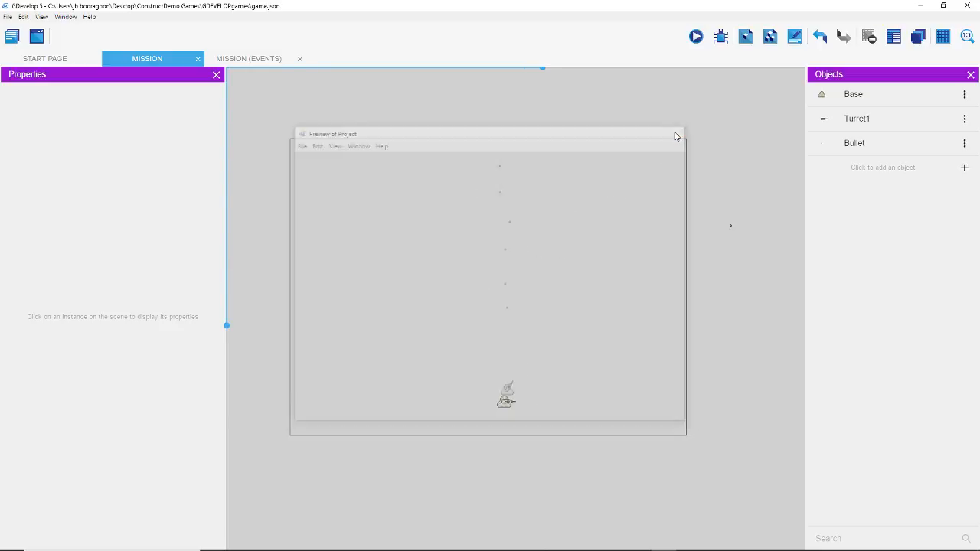
Step: Open the Mission events and examine the position expressions of the Create Bullet action
left_click(261, 61)
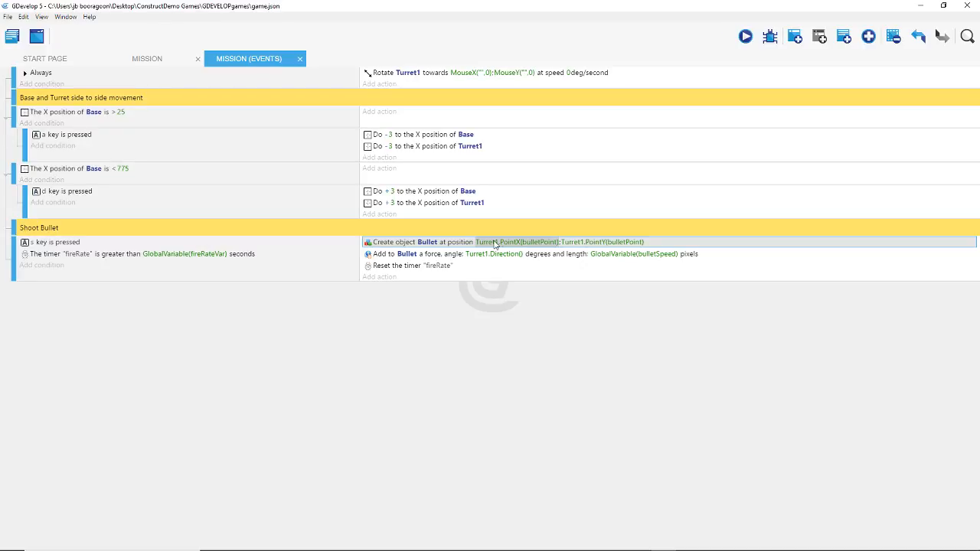
left_click(565, 242)
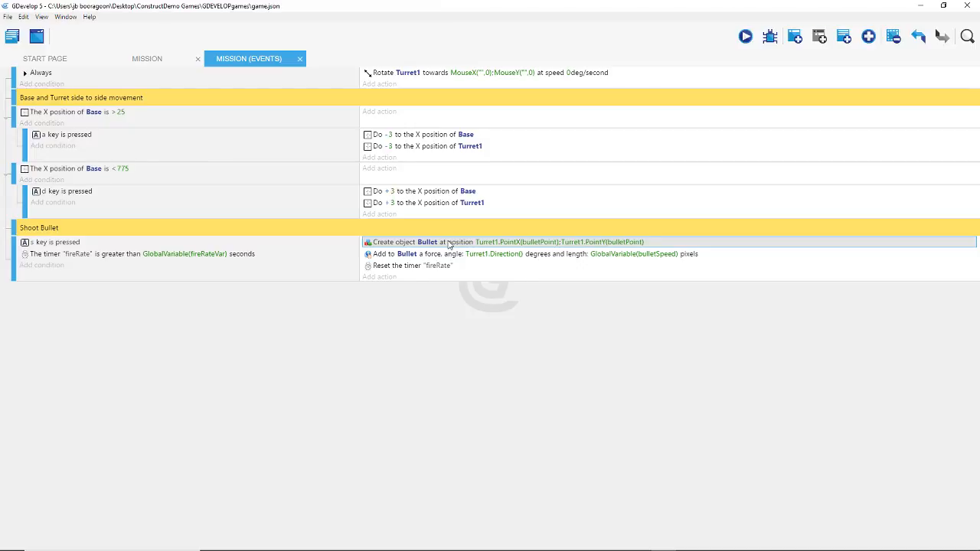
left_click(380, 277)
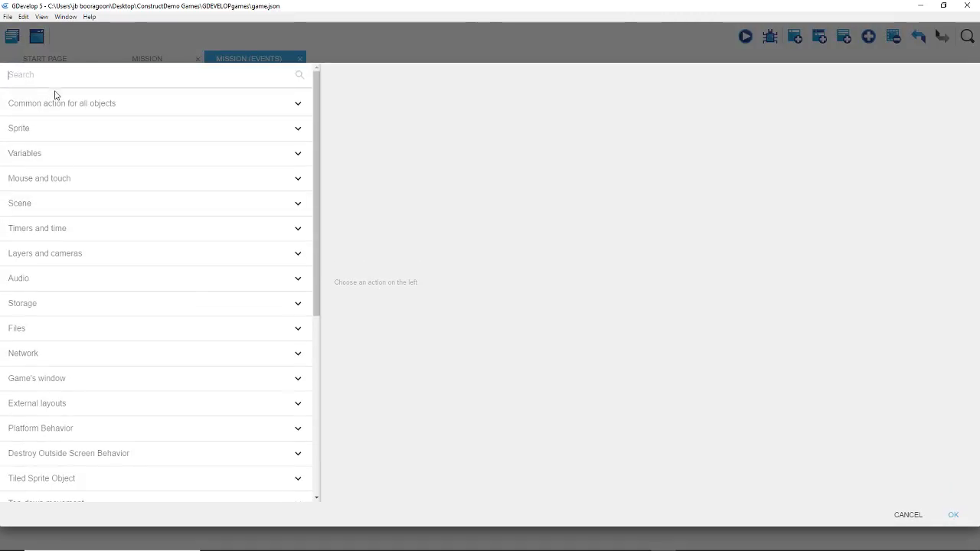
left_click(82, 106)
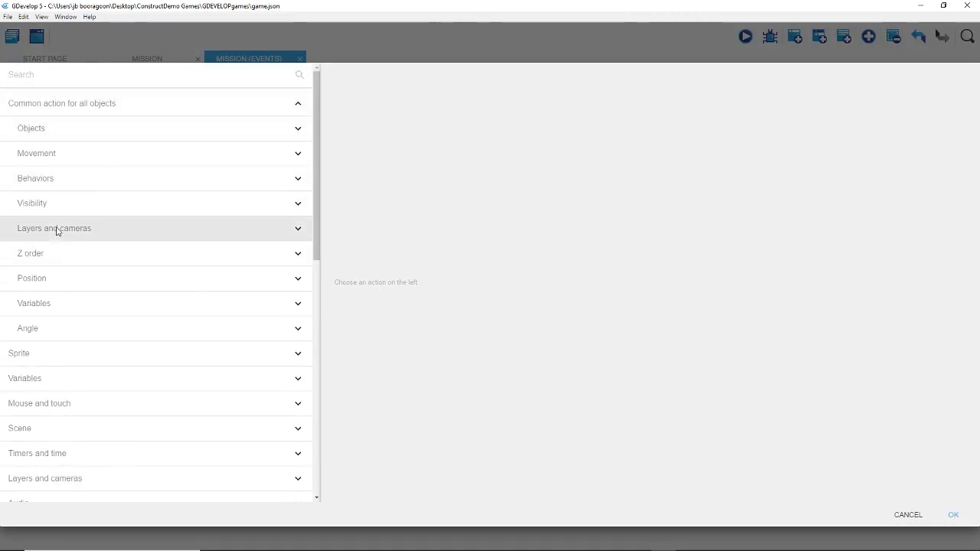
left_click(71, 131)
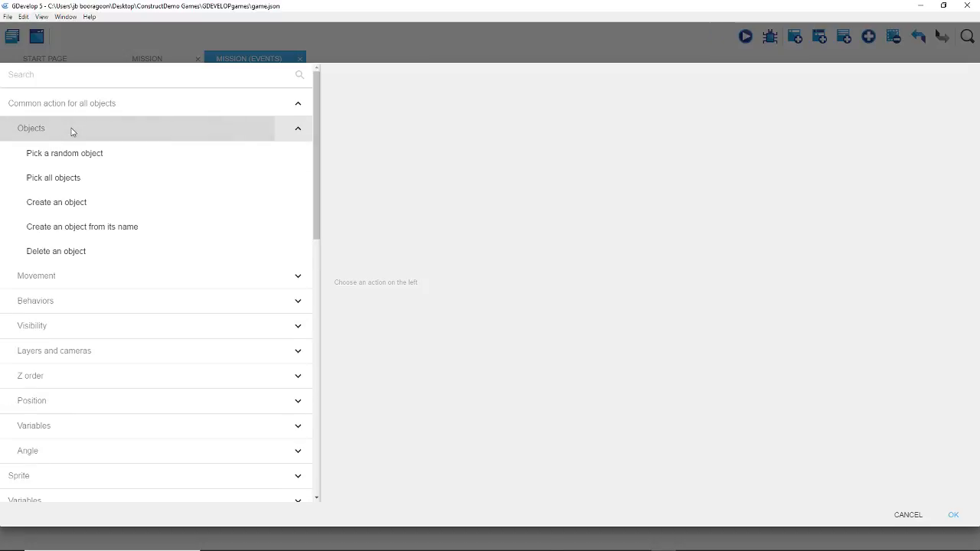
left_click(107, 205)
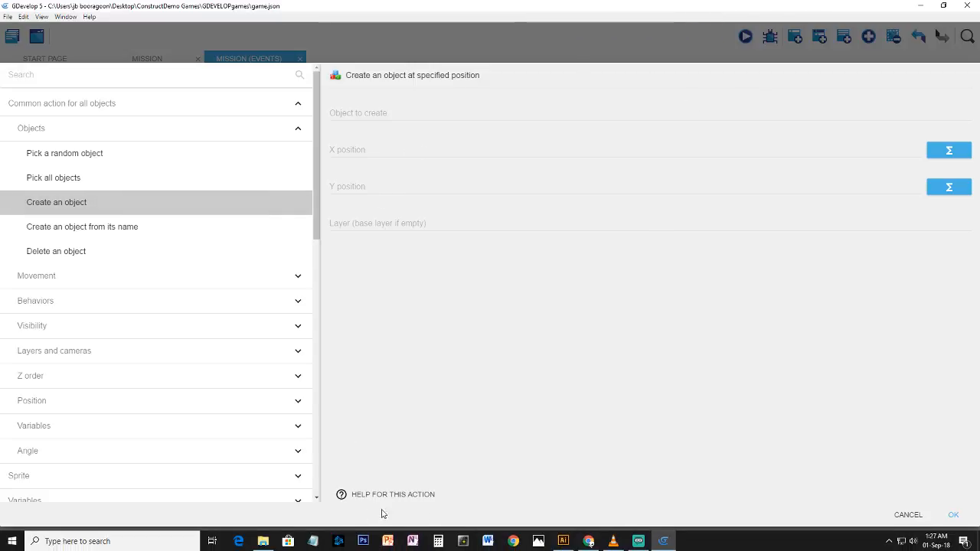
left_click(906, 514)
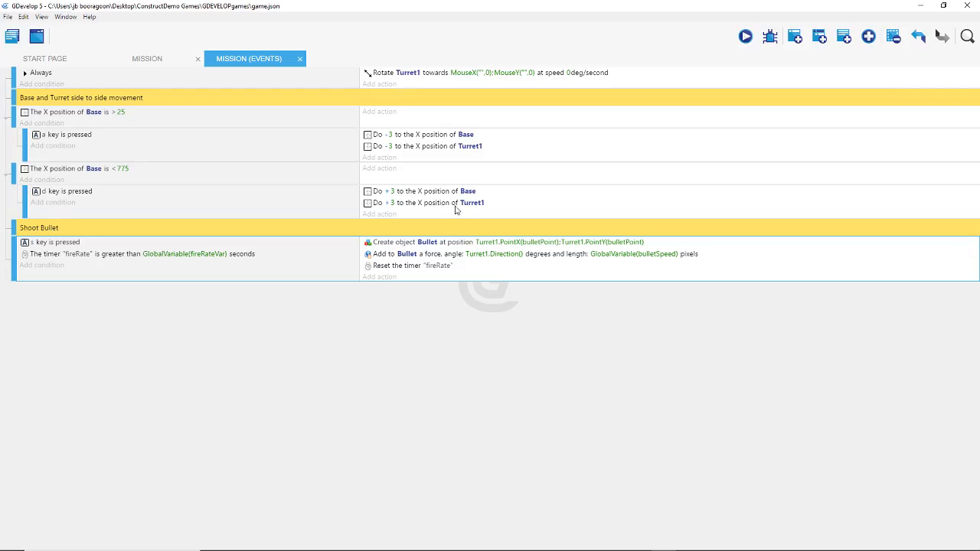
Step: Set the Y position of the Create Bullet action to Turret1.Y()
left_click(621, 243)
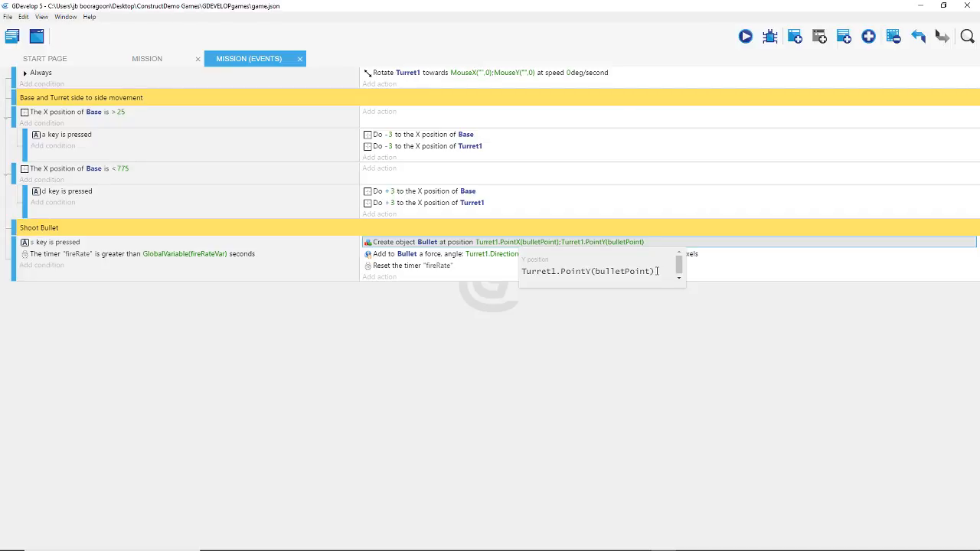
left_click_drag(657, 271, 591, 277)
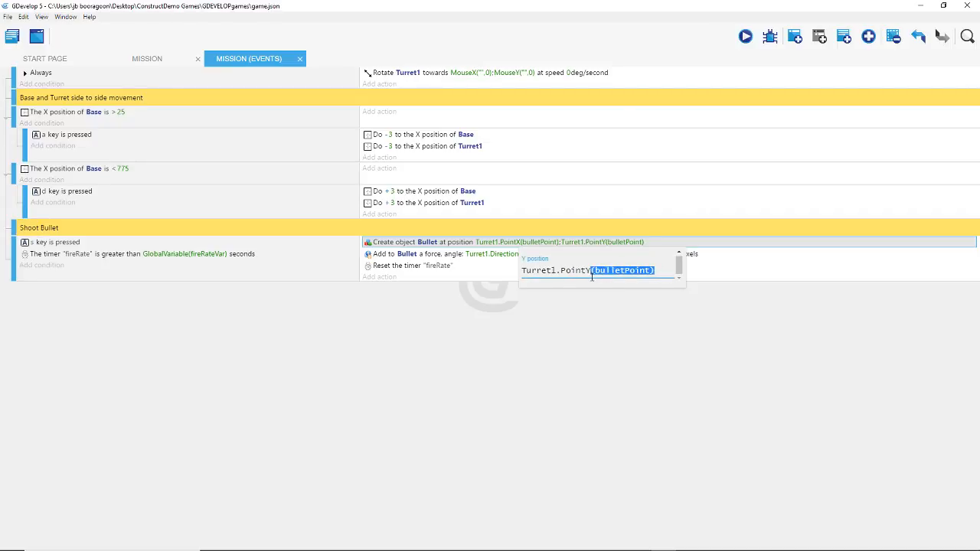
left_click(641, 269)
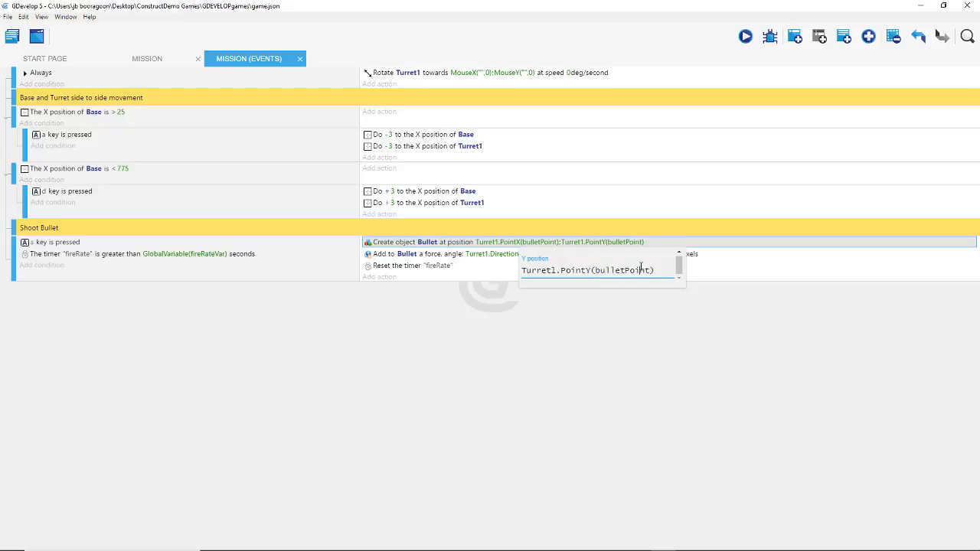
left_click_drag(651, 269, 599, 271)
key("BackSpace")
left_click_drag(577, 272, 561, 272)
key("BackSpace")
left_click(601, 299)
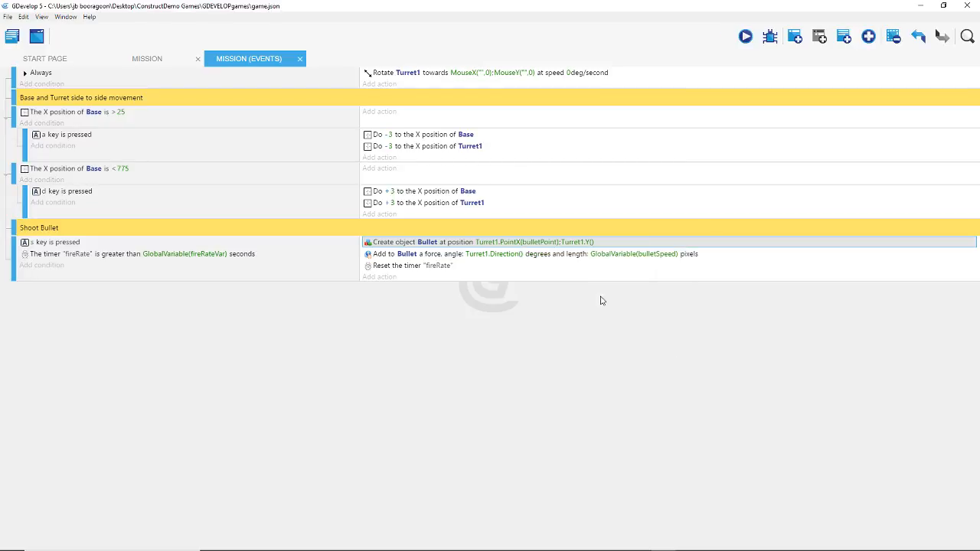
Step: Set the X position of the Create Bullet action to Turret1.X(), return to the Mission scene and save the project
left_click(541, 243)
left_click_drag(565, 271, 514, 271)
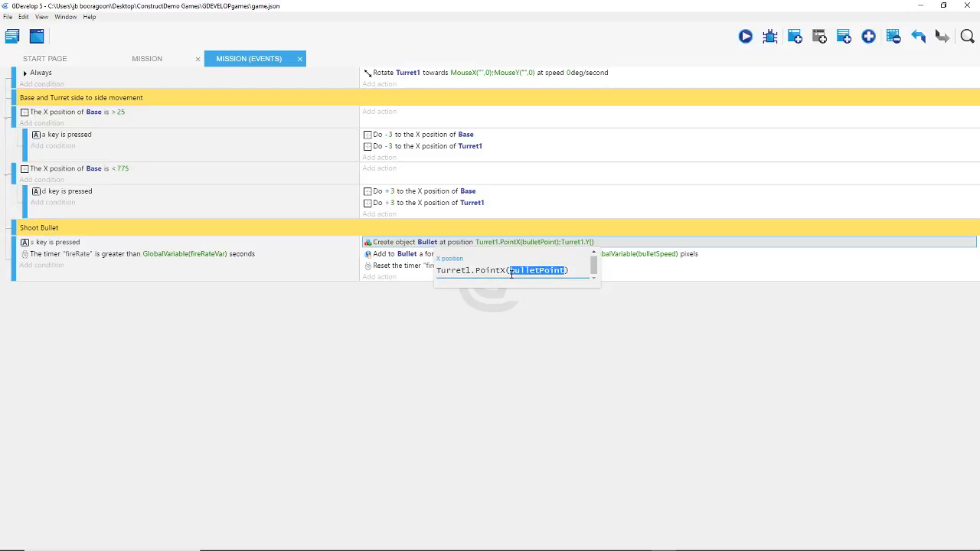
key("BackSpace")
left_click_drag(488, 272, 475, 272)
key("BackSpace")
left_click(558, 315)
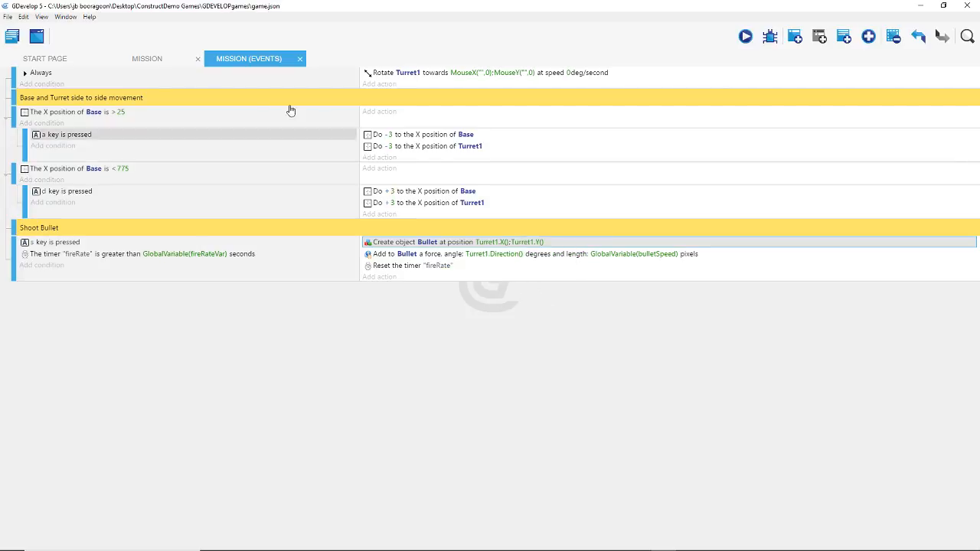
left_click(147, 58)
left_click(8, 16)
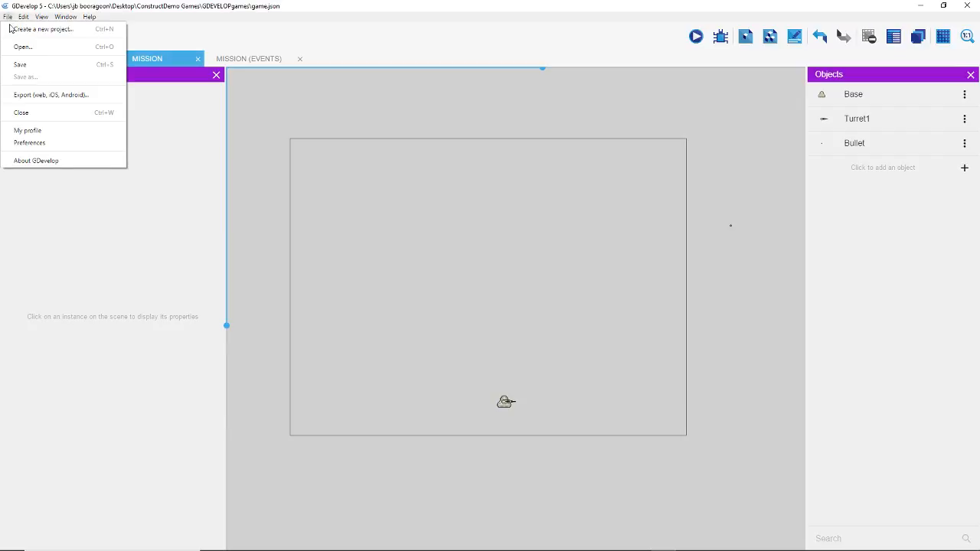
left_click(20, 63)
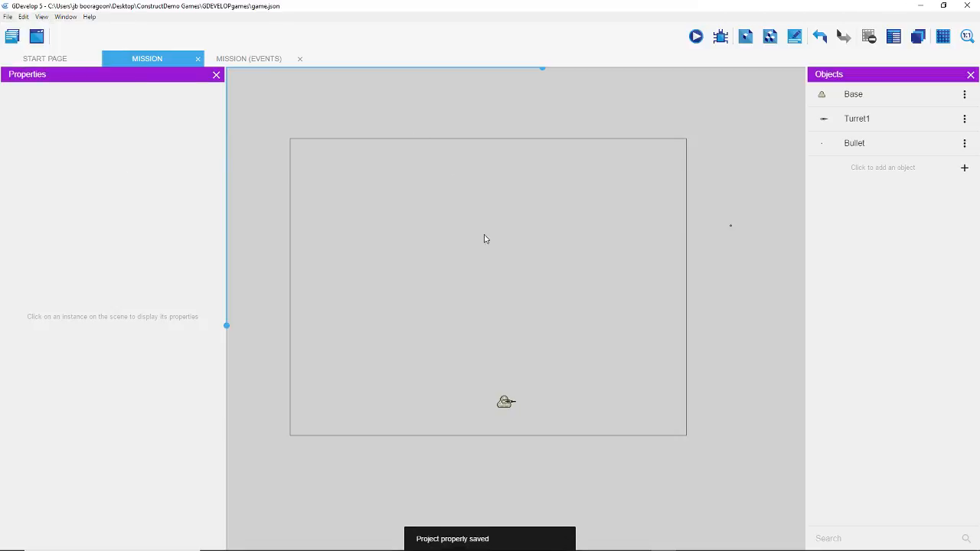
Step: Preview the Mission scene, moving the base side to side and firing in different directions to check the bullets' starting position, and close the preview
left_click(696, 36)
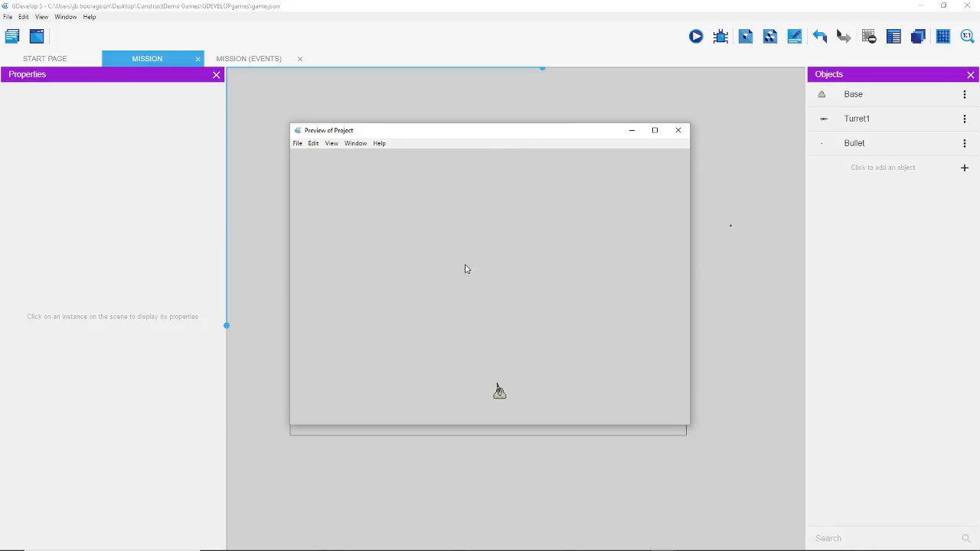
key("Right")
left_click(516, 266)
left_click(529, 264)
left_click(500, 268)
key("Left")
left_click(509, 276)
left_click(582, 279)
left_click(621, 289)
left_click(635, 304)
key("Left")
left_click(622, 301)
left_click(608, 299)
left_click(559, 296)
left_click(559, 289)
left_click(552, 289)
left_click(493, 281)
left_click(427, 286)
left_click(402, 295)
left_click(514, 291)
key("Right")
left_click(597, 293)
left_click(613, 297)
left_click(609, 296)
left_click(603, 294)
key("Left")
left_click(488, 282)
left_click(391, 282)
key("Right")
left_click(679, 137)
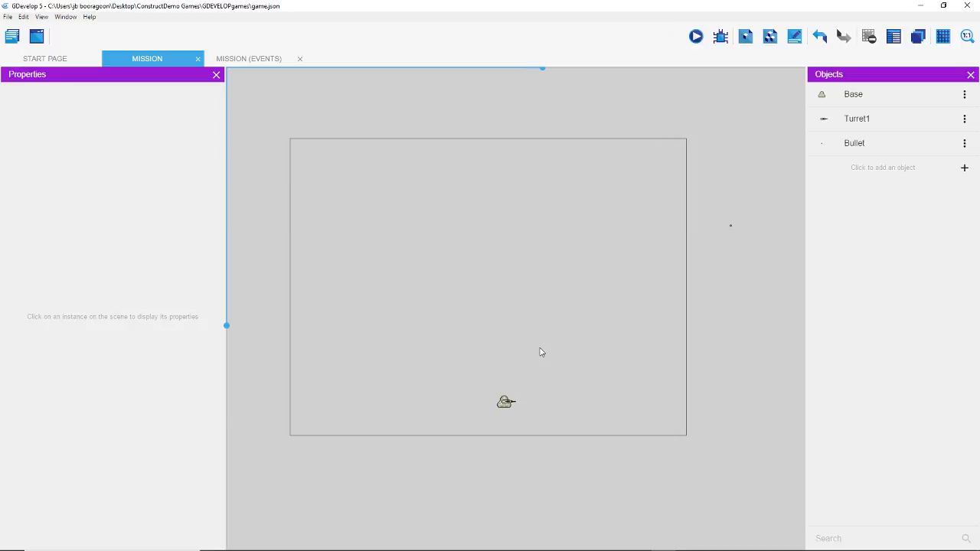
left_click(521, 198)
left_click(544, 215)
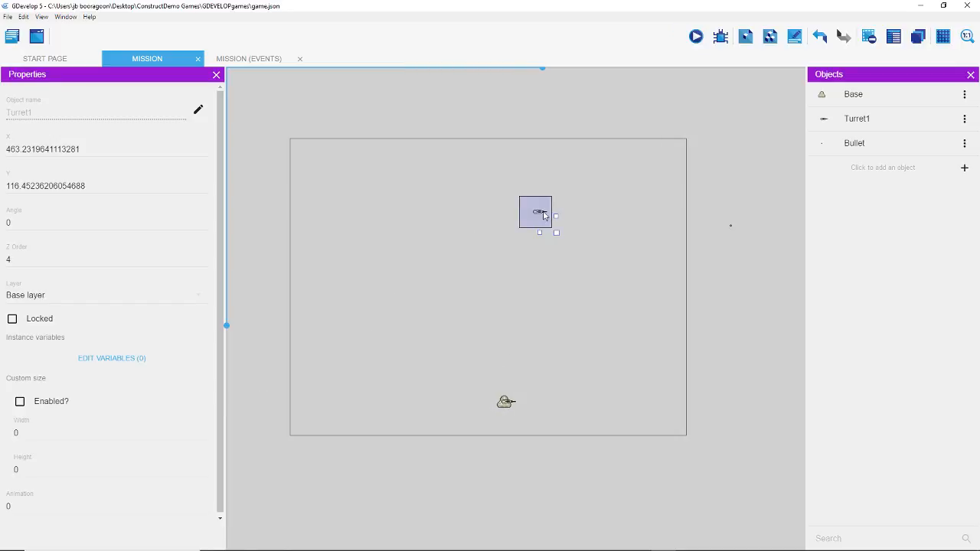
key("Delete")
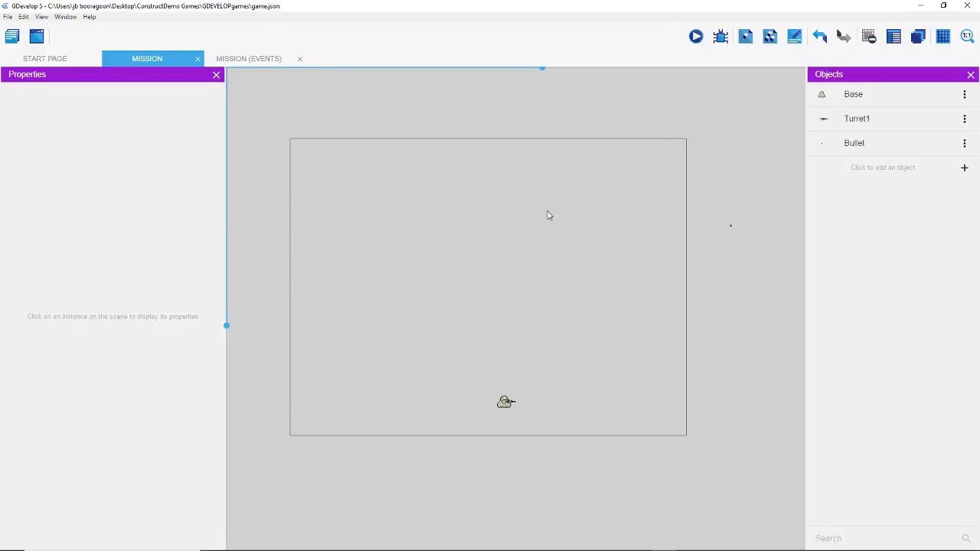
left_click(513, 405)
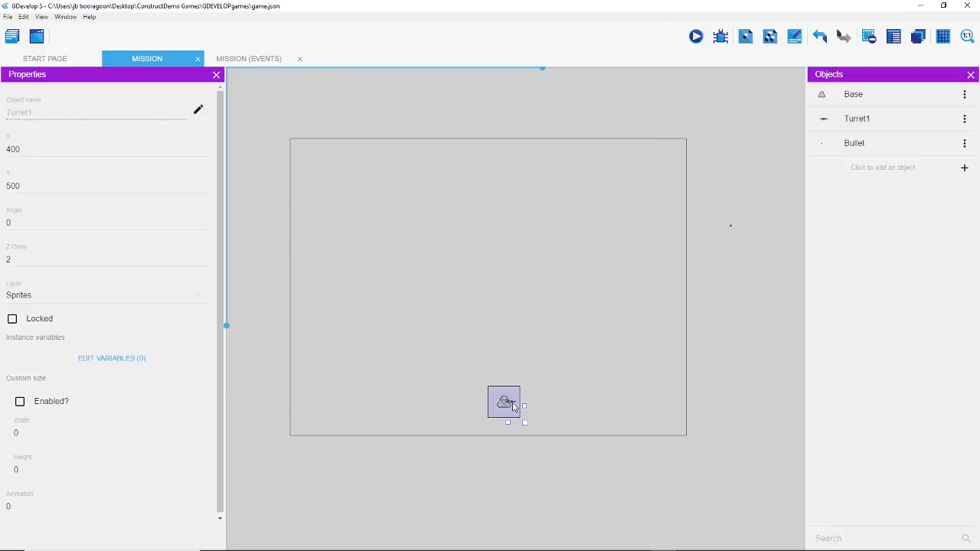
left_click(670, 469)
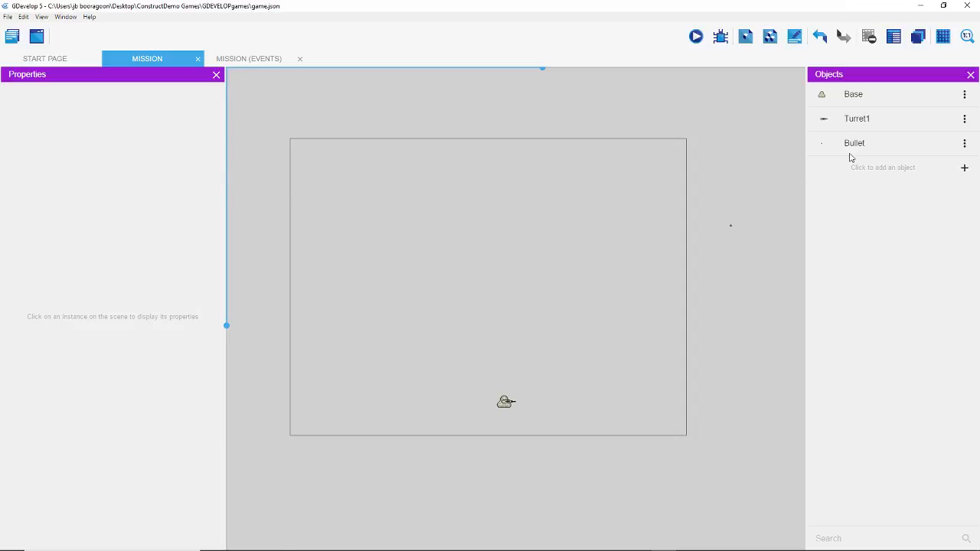
Step: Add a new Sprite object to the Mission scene and name it Enemy1
left_click(965, 169)
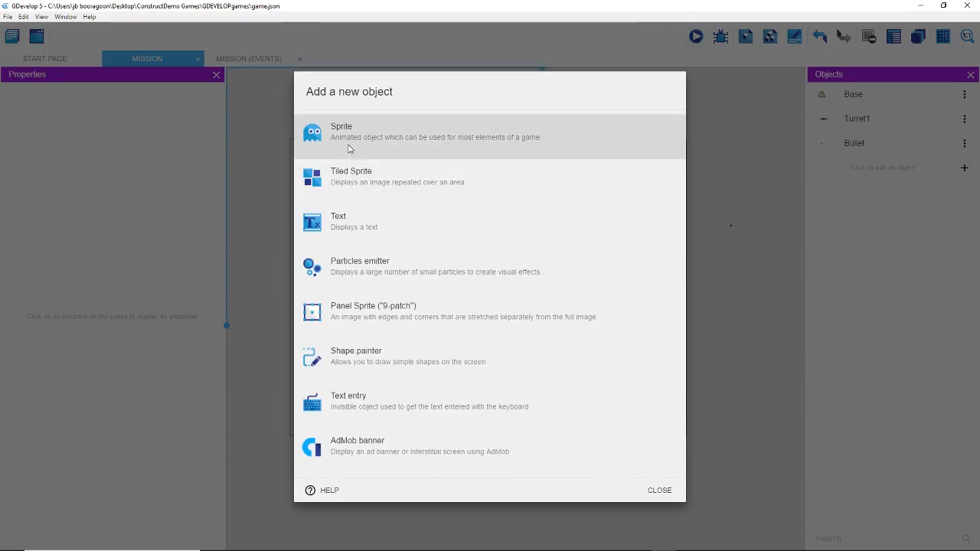
left_click(356, 150)
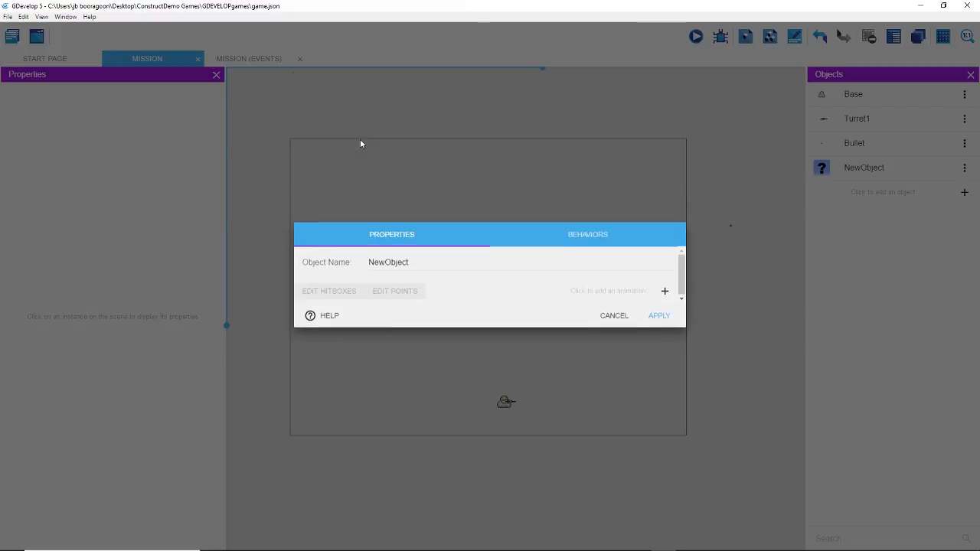
left_click_drag(421, 275, 397, 254)
type("Enemy1")
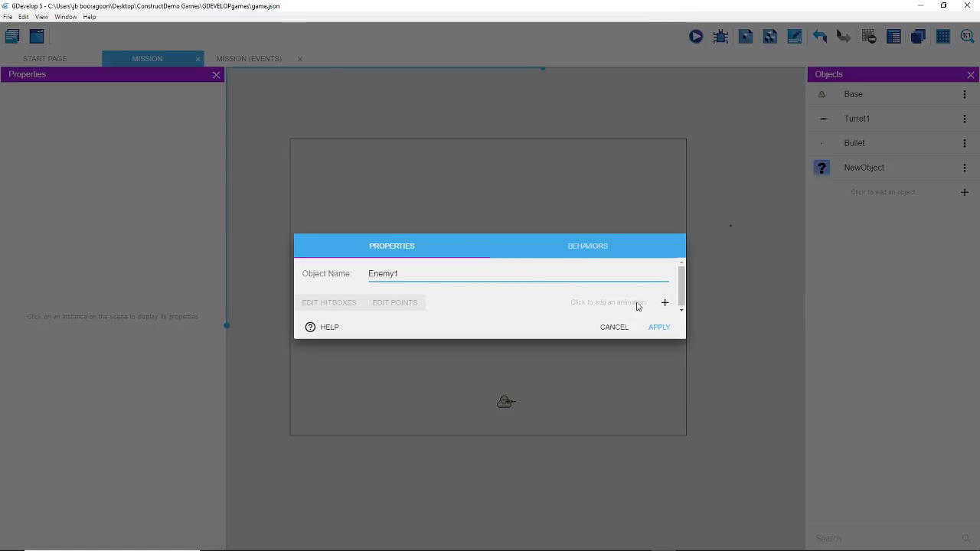
Step: Add an animation to Enemy1 and load EnemyA1.png from the StreamDev folder as its frame
left_click(660, 302)
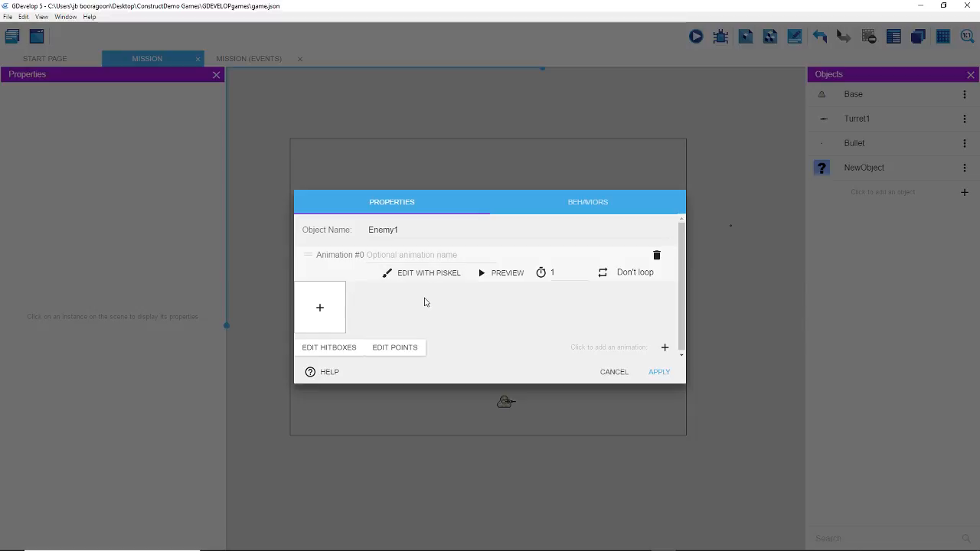
left_click(320, 309)
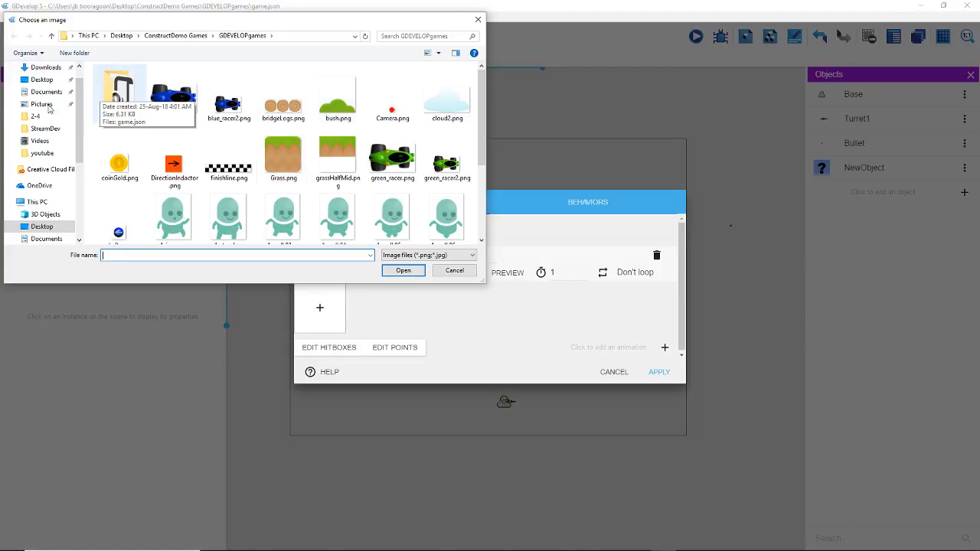
left_click(44, 128)
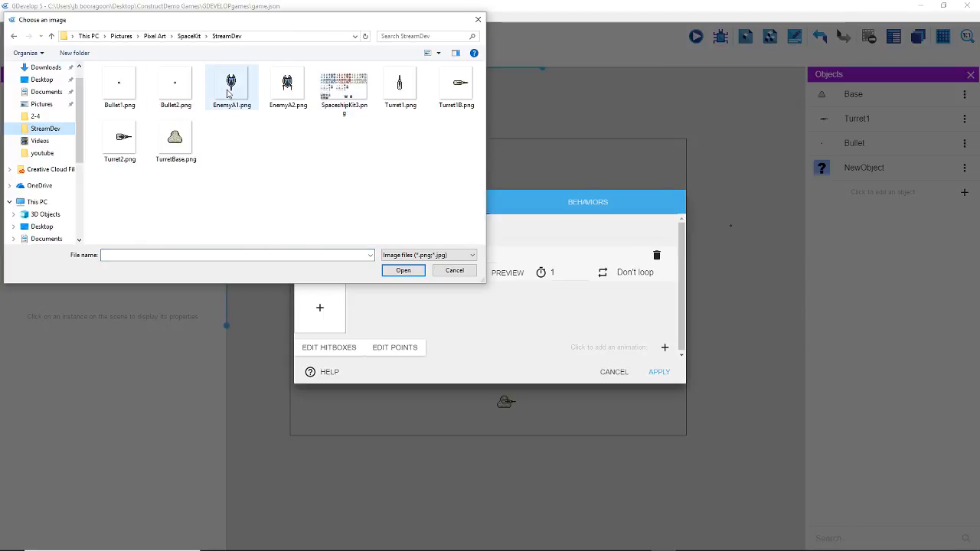
double_click(228, 93)
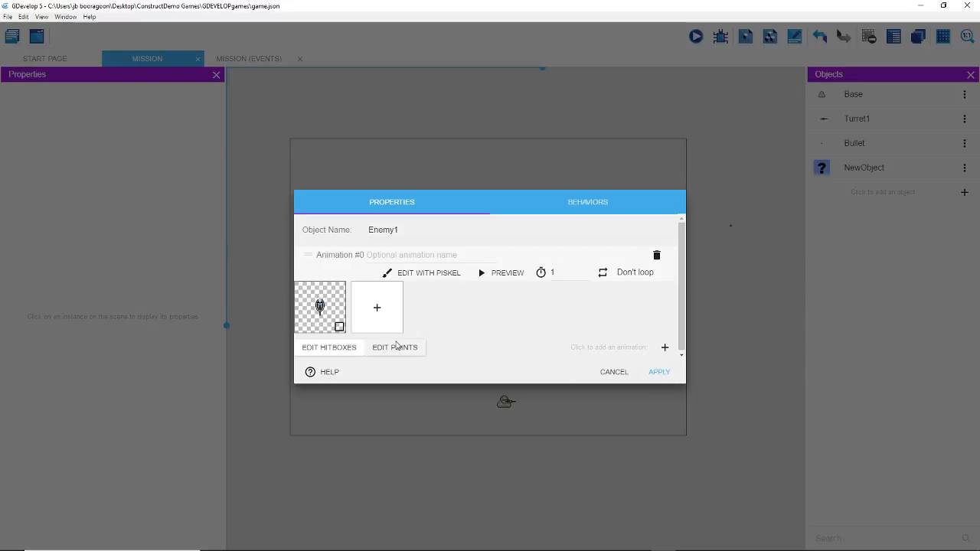
Step: Switch Enemy1 to a custom collision mask and add a quadrilateral polygon to it
left_click(353, 352)
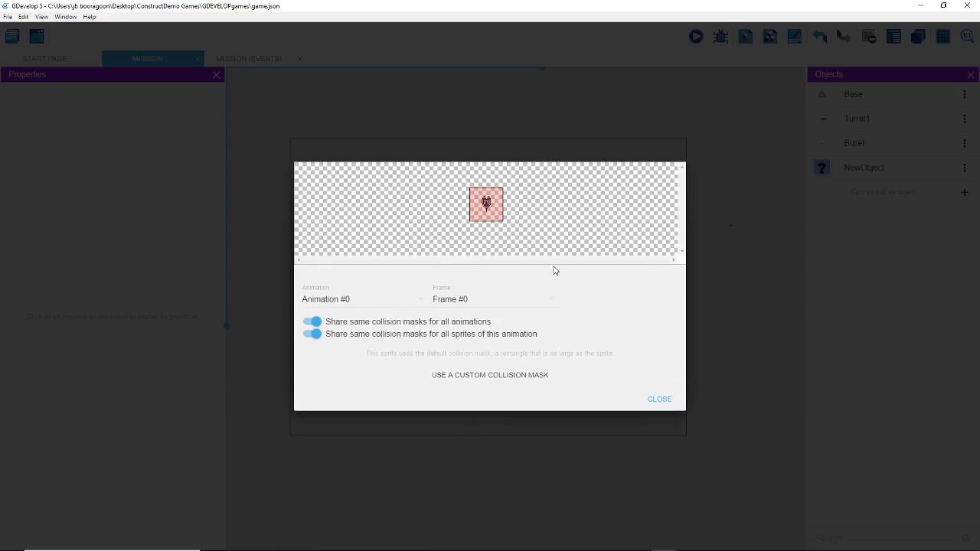
left_click(487, 375)
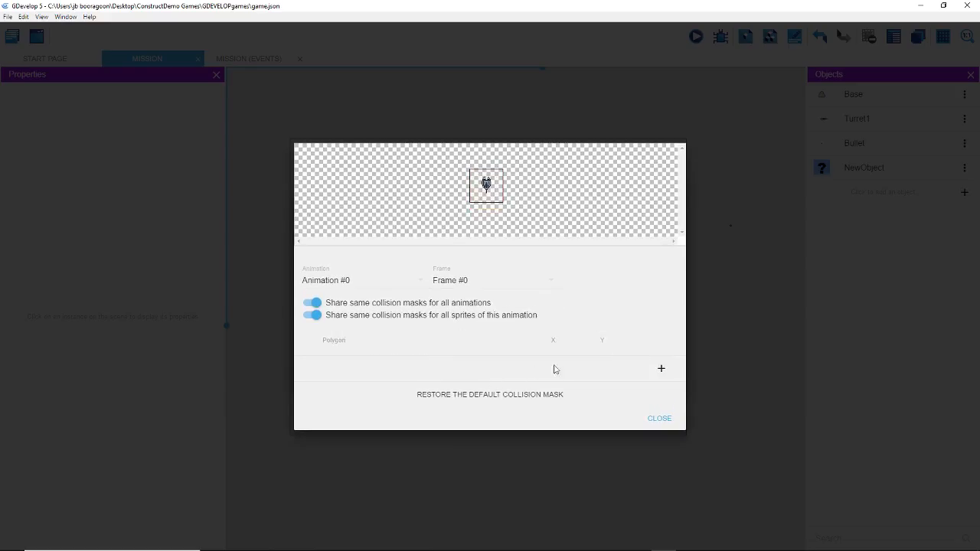
left_click(662, 368)
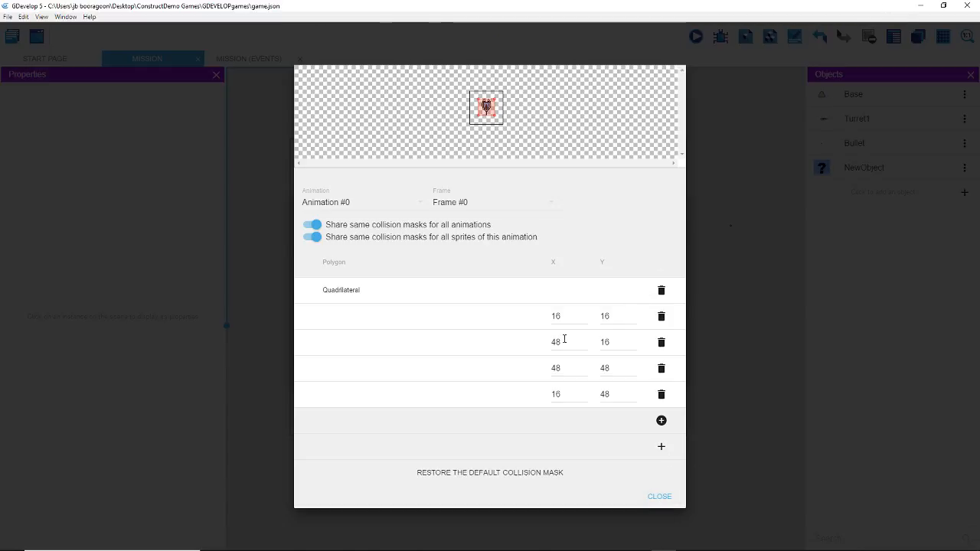
Step: Try an X coordinate of 32 and then 44 for the second vertex of Enemy1's collision polygon
left_click_drag(561, 341, 546, 347)
type("32")
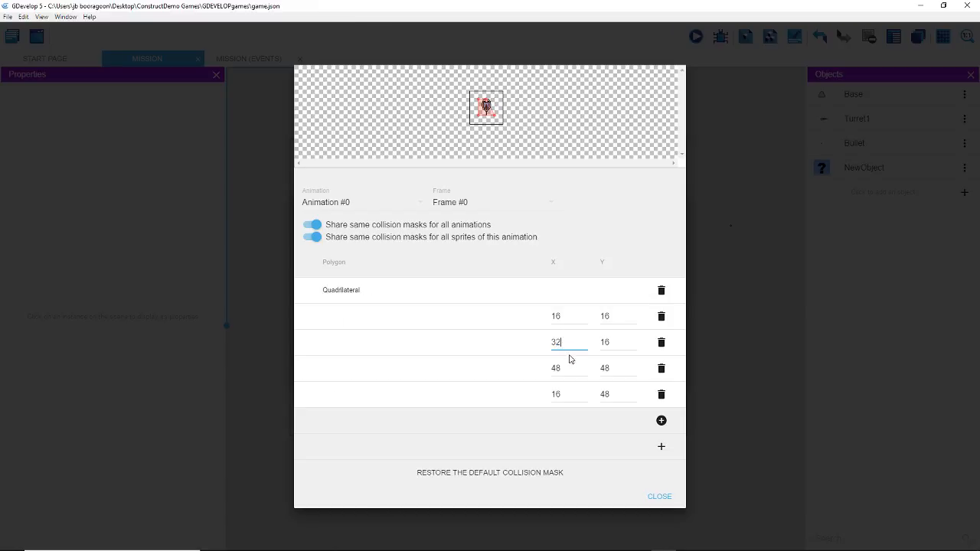
left_click_drag(567, 345, 532, 346)
type("44")
double_click(550, 345)
Step: Add a second quadrilateral to Enemy1's collision mask, look over the vertices of both polygons and close the mask editor
left_click(661, 448)
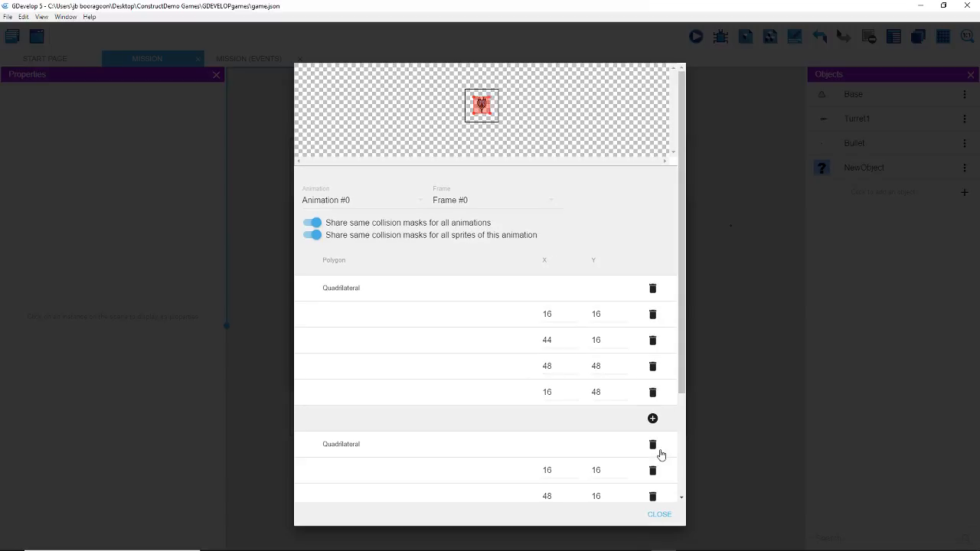
scroll(641, 458, "down", 2)
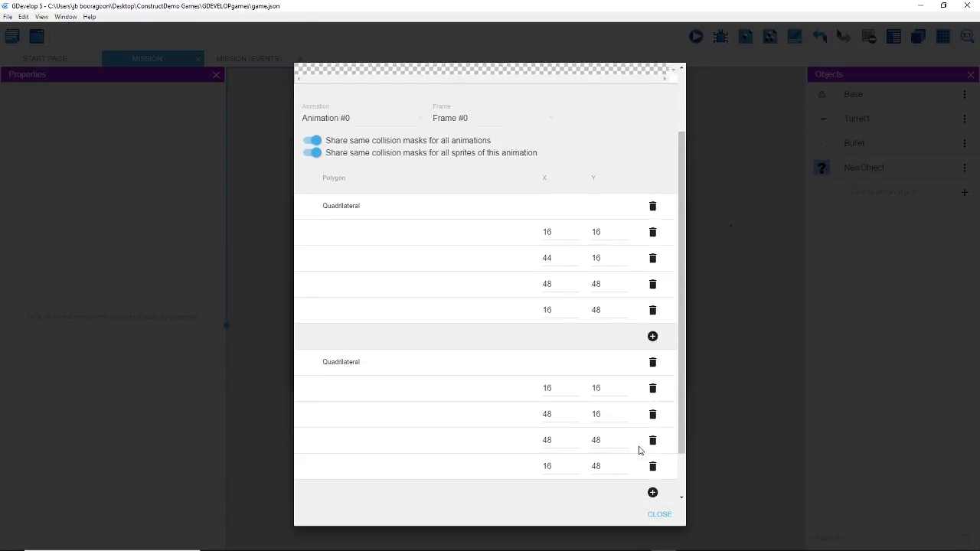
scroll(641, 448, "up", 1)
scroll(641, 444, "down", 2)
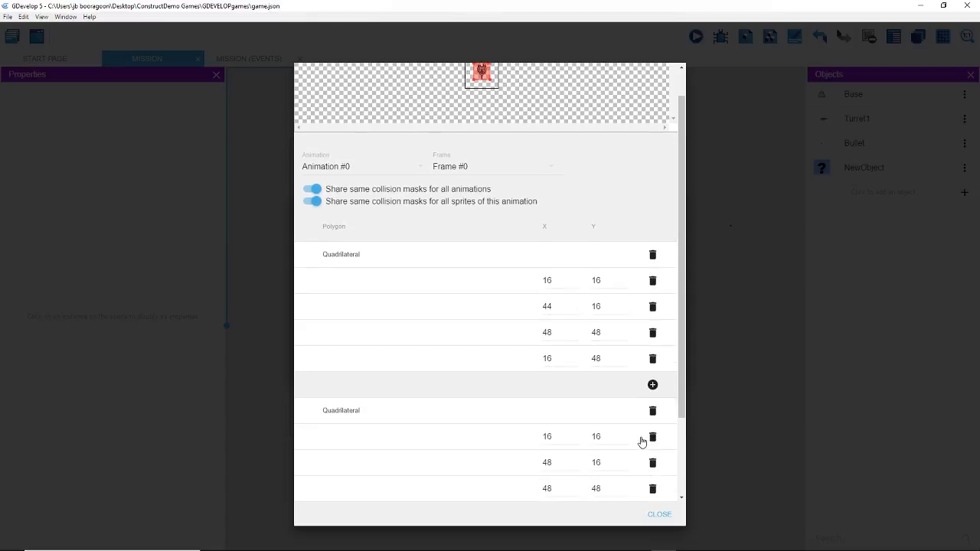
scroll(641, 441, "down", 2)
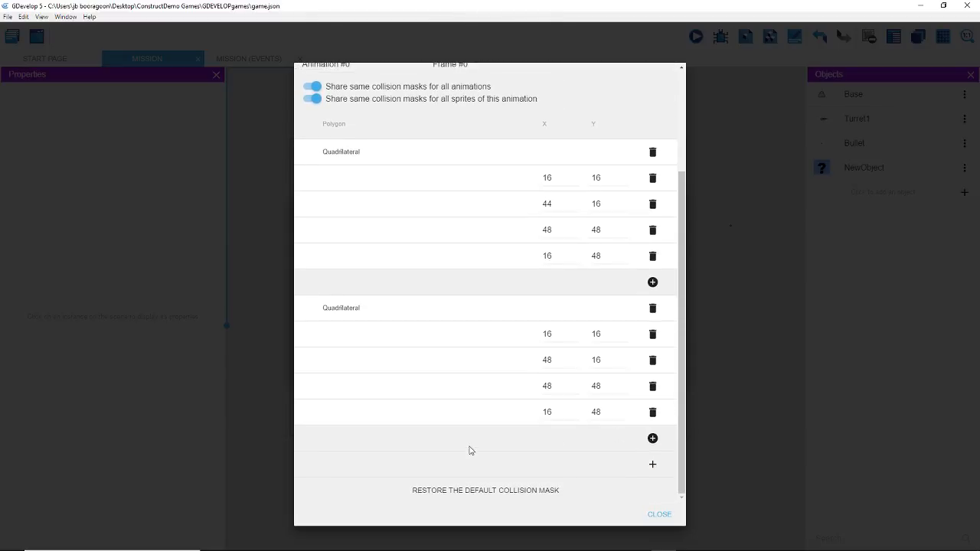
scroll(452, 321, "up", 4)
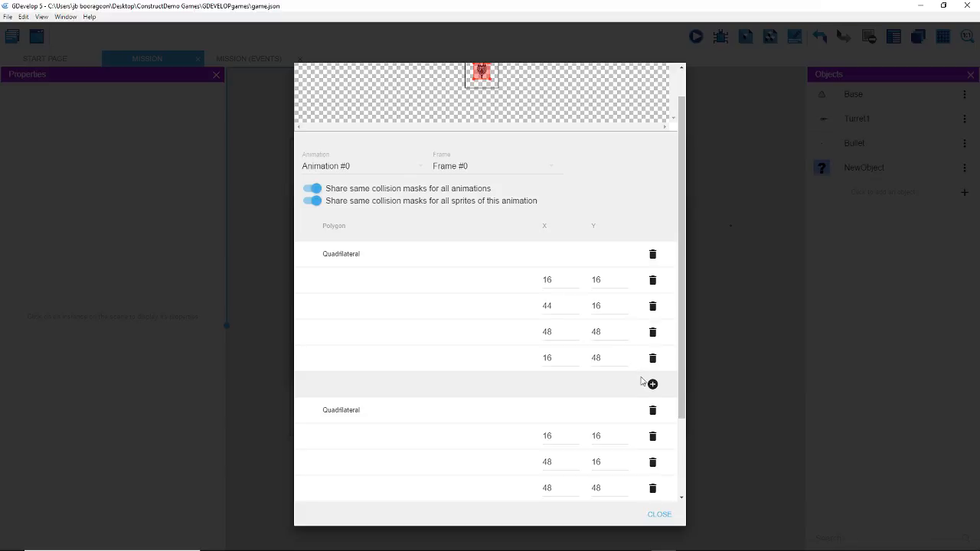
left_click(547, 306)
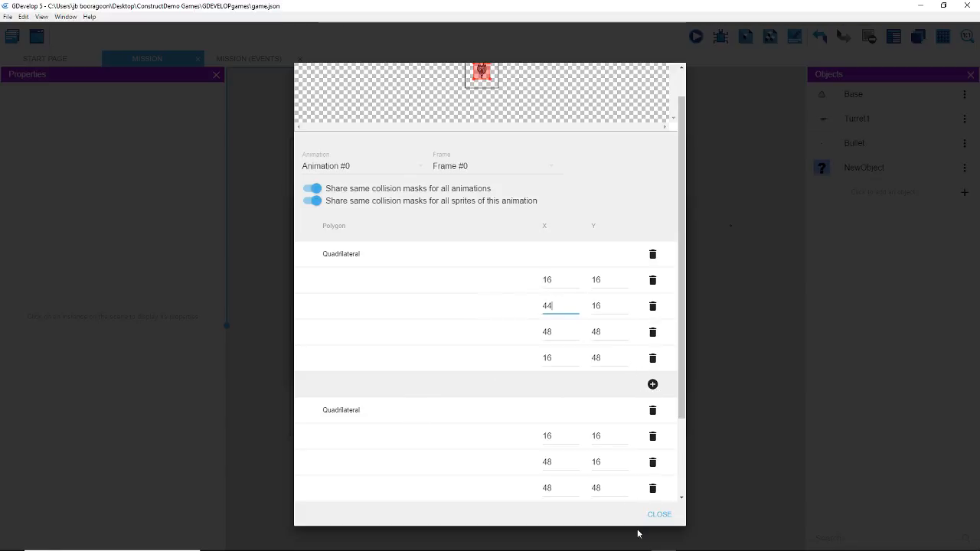
left_click(659, 515)
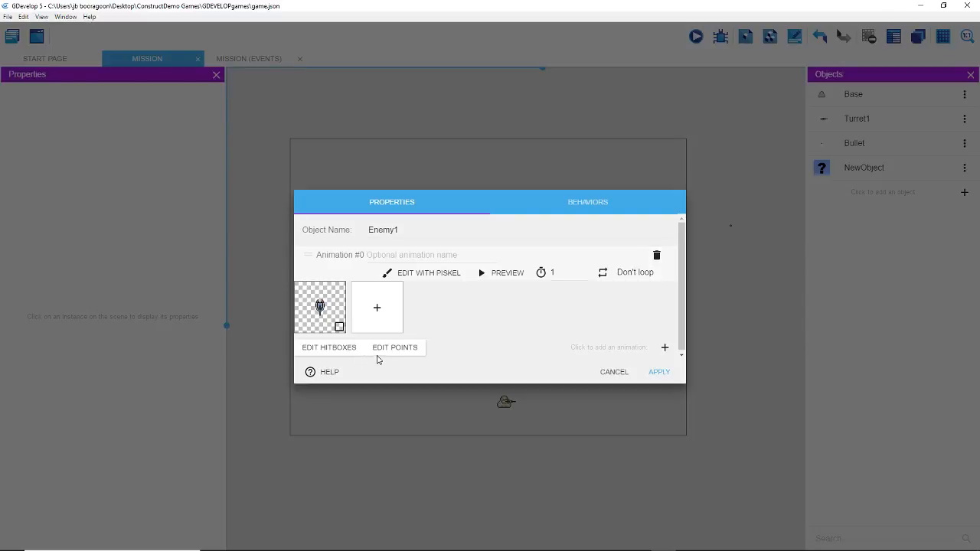
Step: Check the Origin and Center points of the Enemy1 sprite
left_click(397, 349)
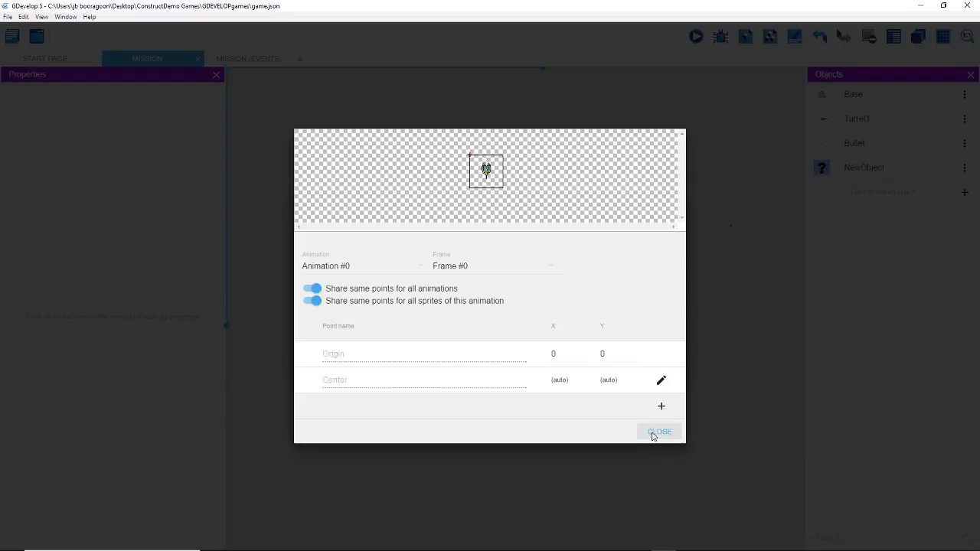
left_click(654, 433)
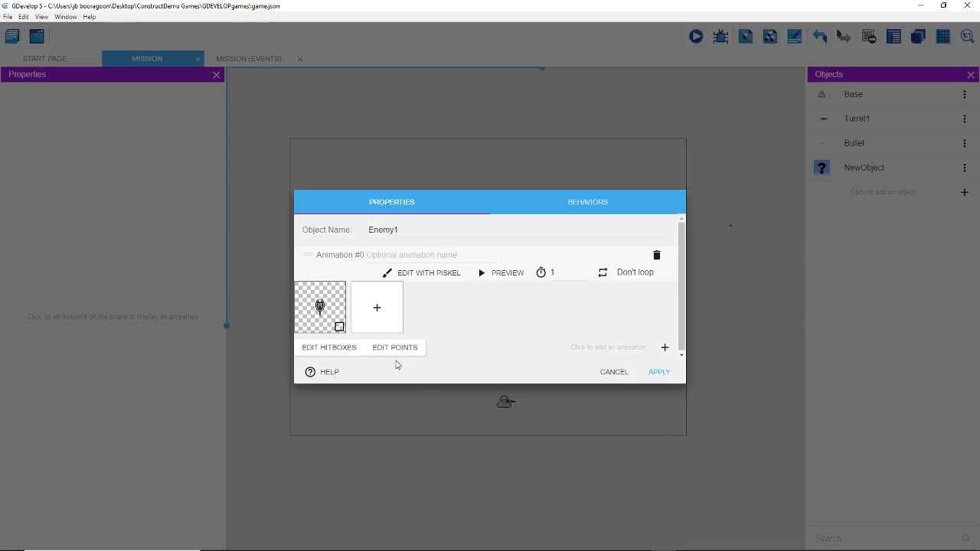
left_click(406, 348)
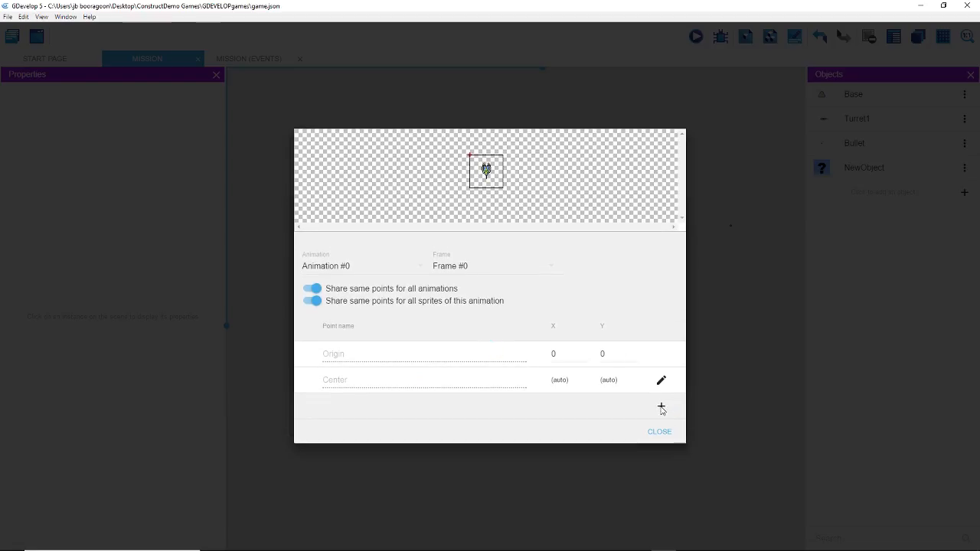
left_click(657, 431)
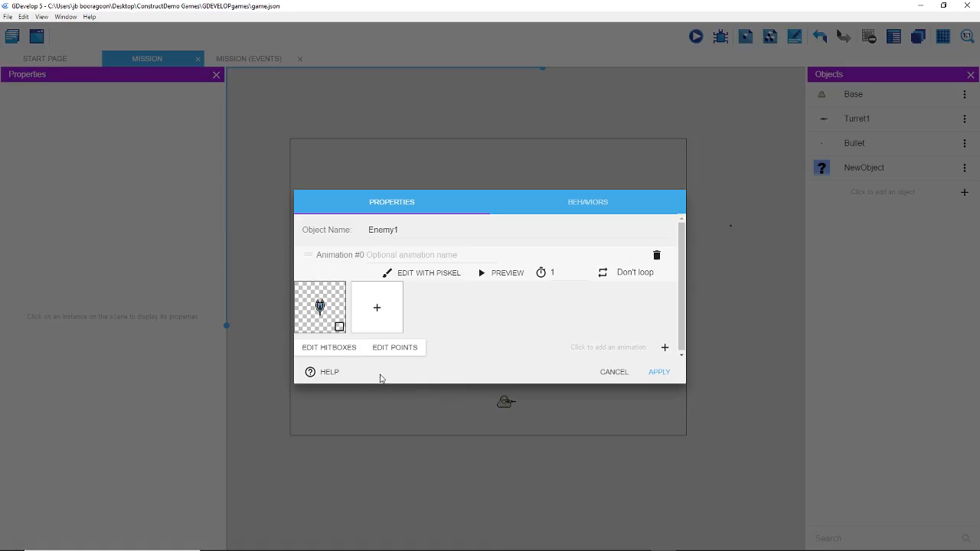
Step: Reopen Enemy1's collision mask and delete the second polygon
left_click(329, 348)
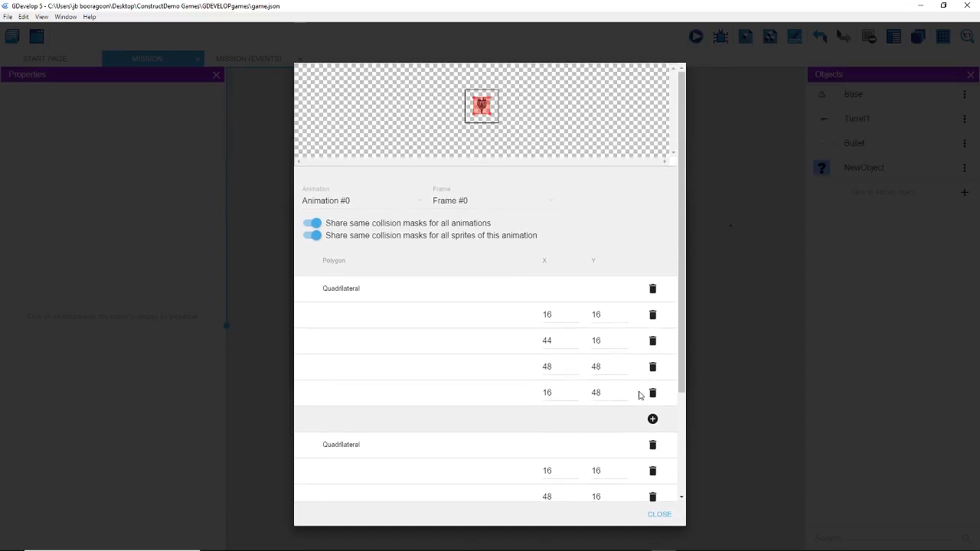
scroll(640, 417, "down", 2)
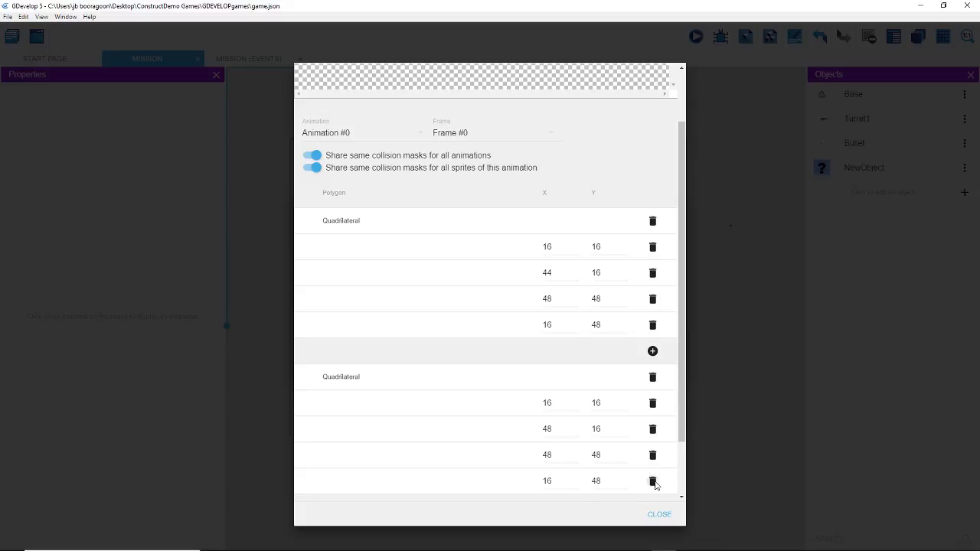
left_click(653, 482)
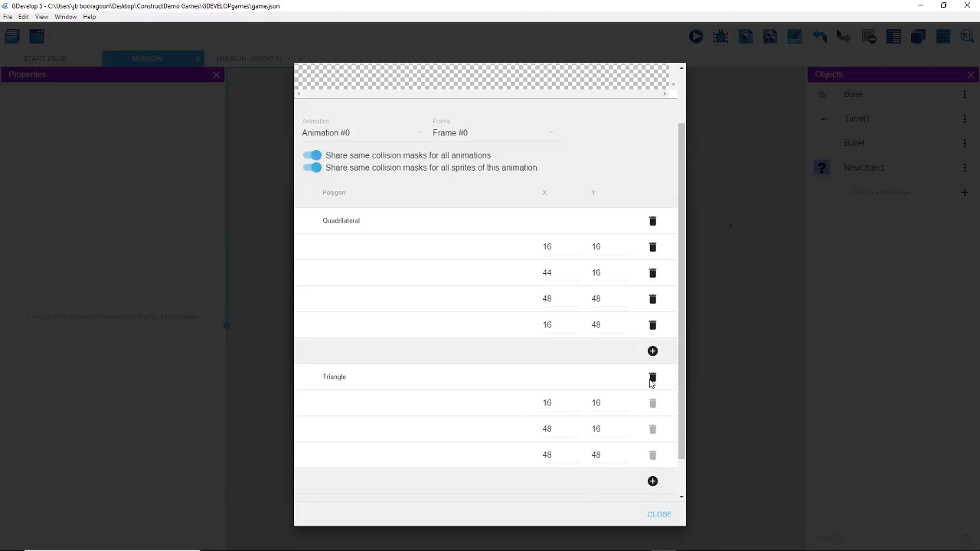
left_click(652, 379)
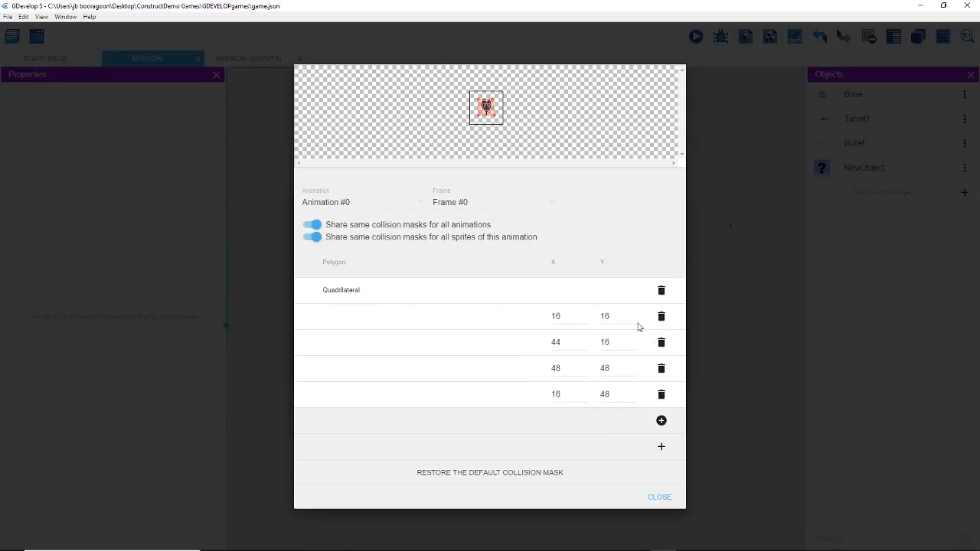
Step: Set the X coordinate of the remaining polygon's second vertex to 48 and apply the Enemy1 object settings
left_click_drag(572, 346, 535, 346)
type("48")
left_click(657, 497)
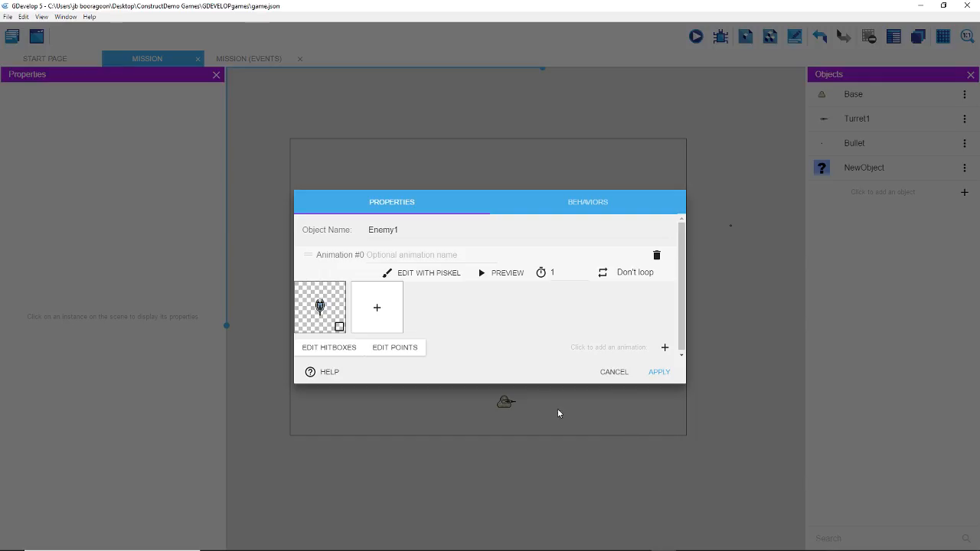
left_click(658, 372)
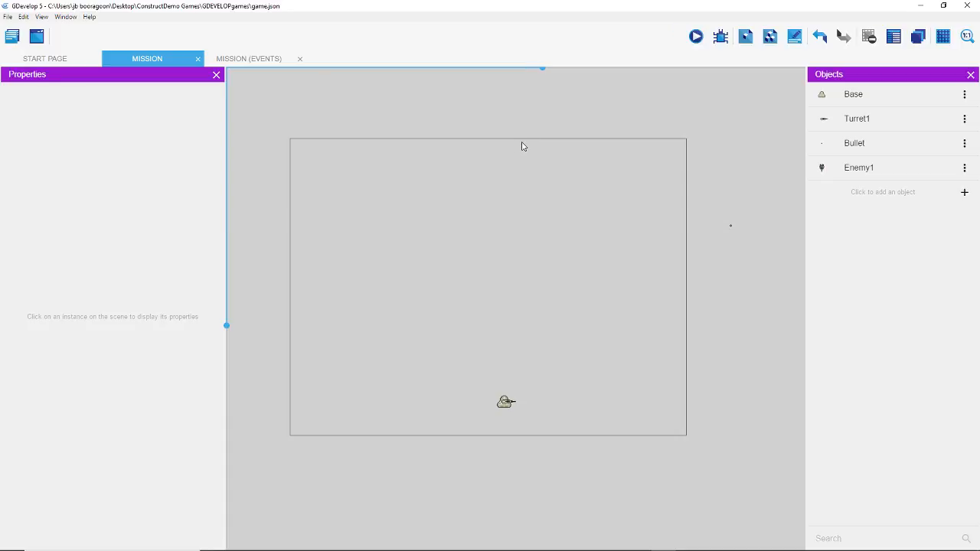
left_click(965, 192)
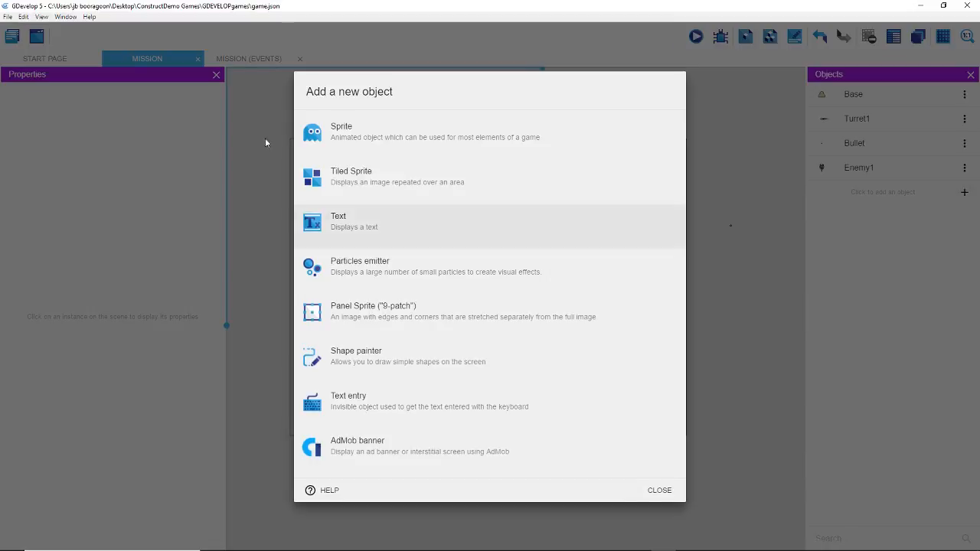
left_click(423, 134)
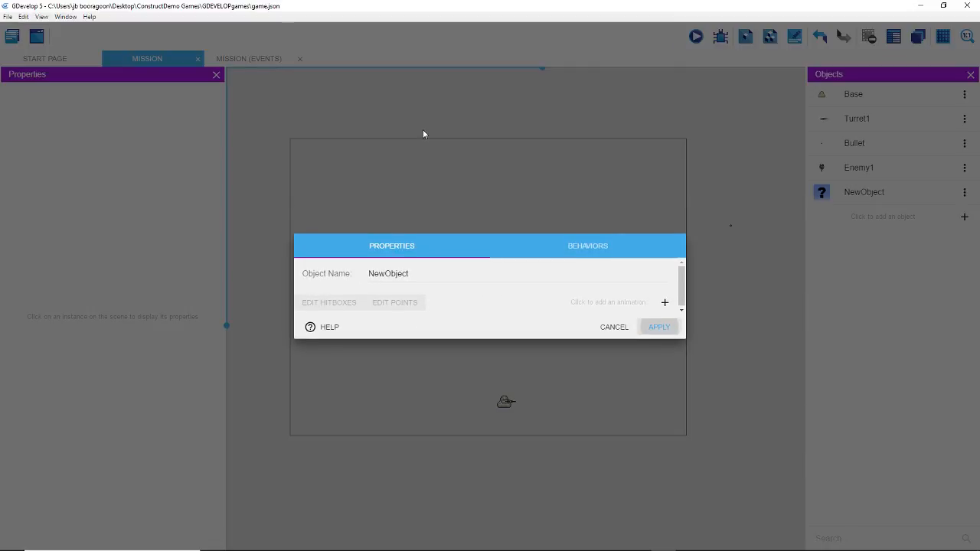
left_click(612, 328)
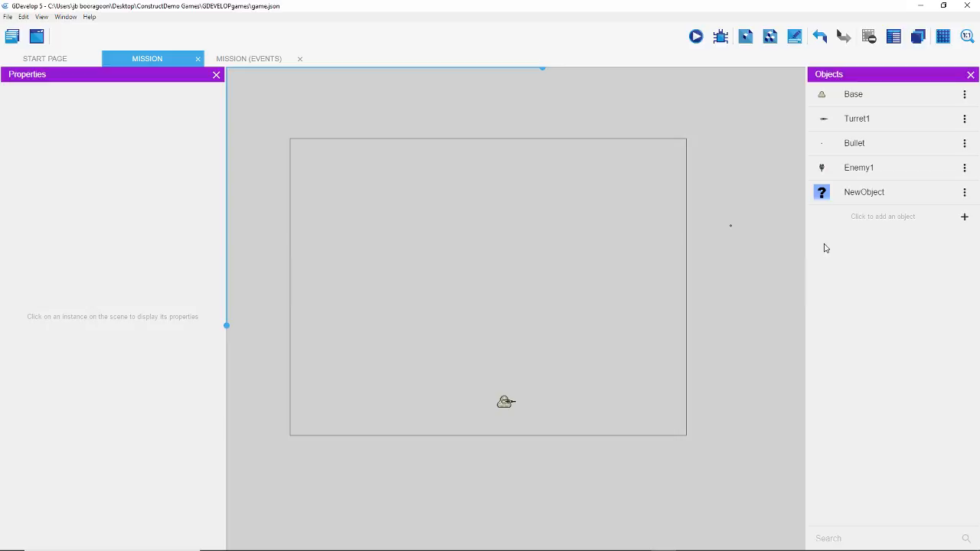
Step: Delete the unused NewObject along with all references to it in groups and events
left_click(964, 192)
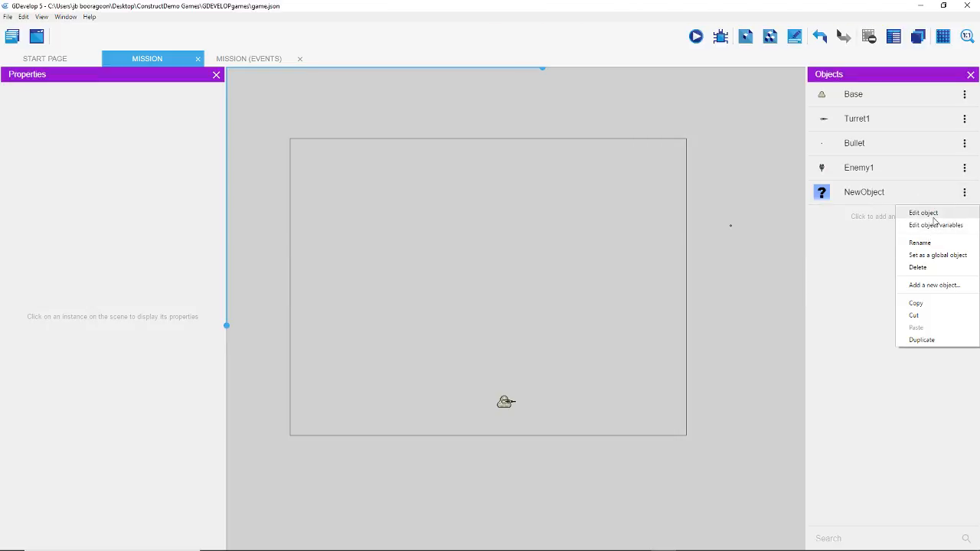
left_click(918, 265)
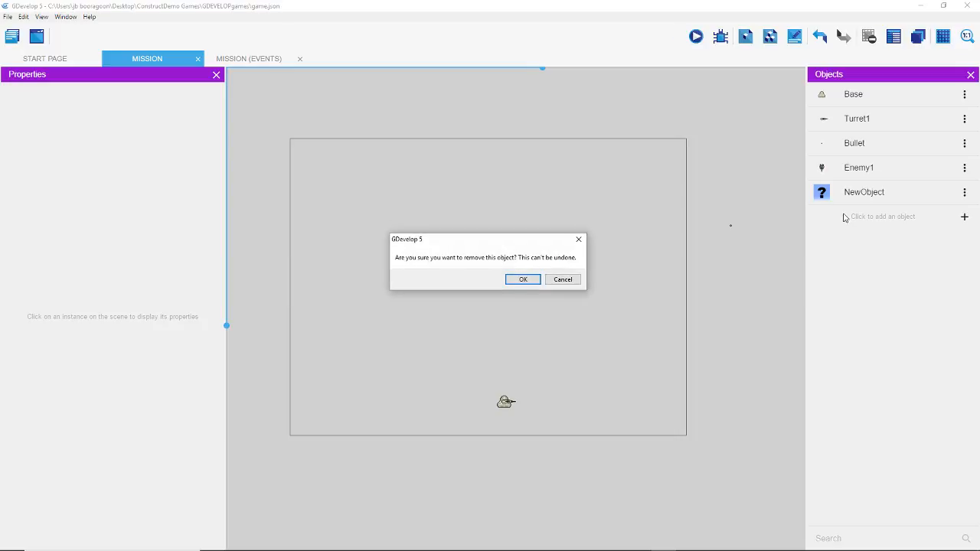
left_click(523, 279)
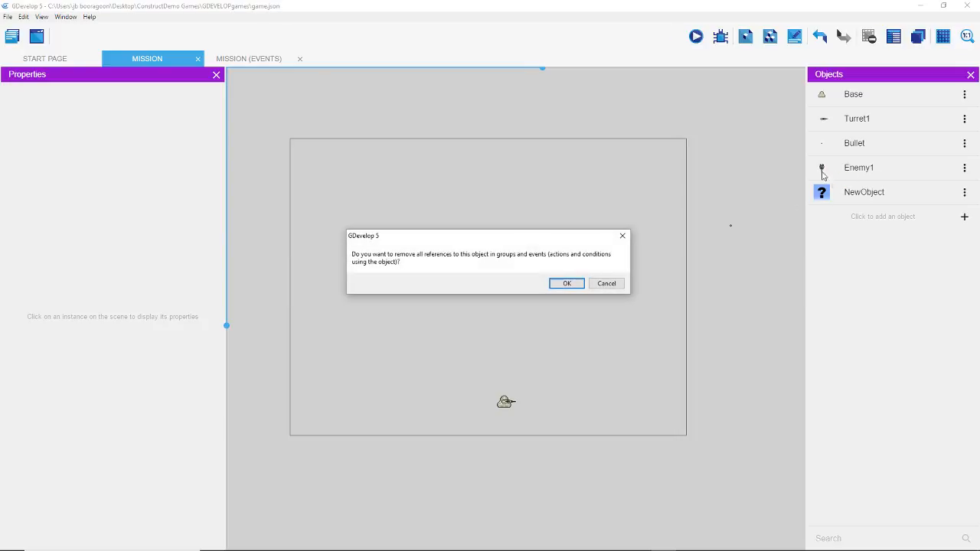
left_click(566, 284)
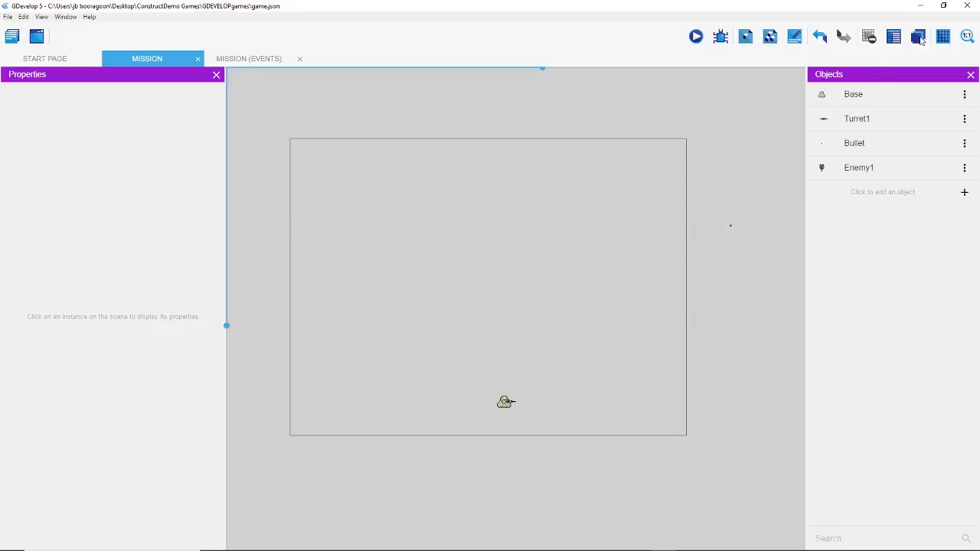
Step: Create a new object group in the Mission scene and name it Enemies
left_click(770, 36)
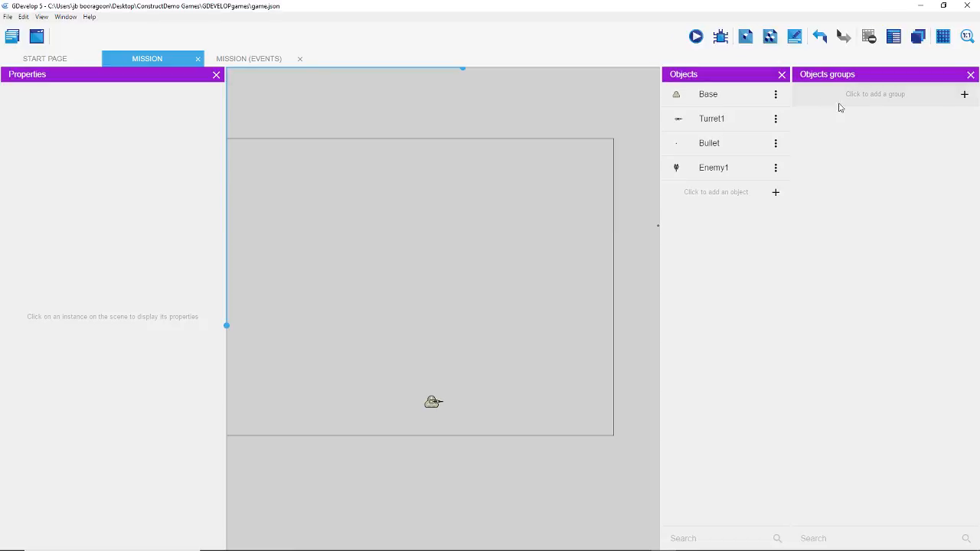
left_click(963, 94)
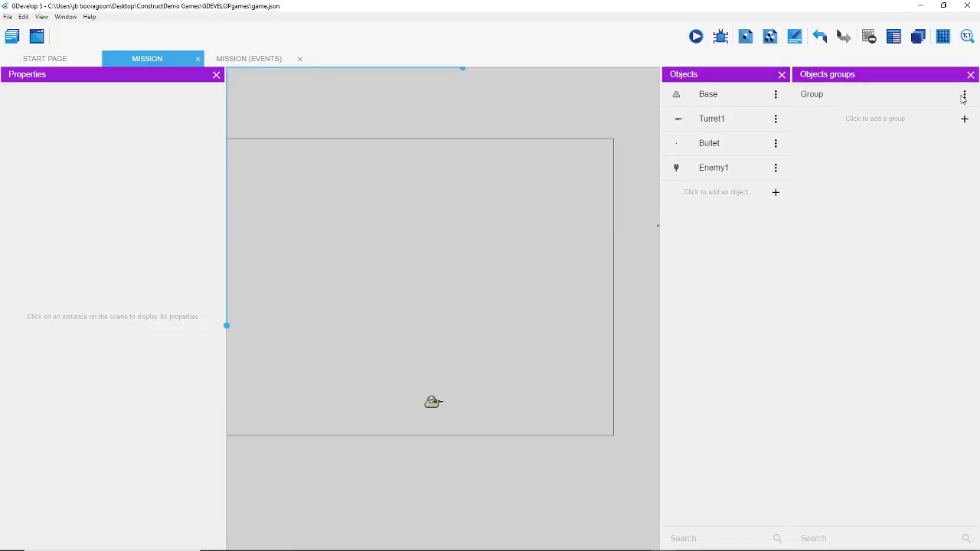
double_click(894, 98)
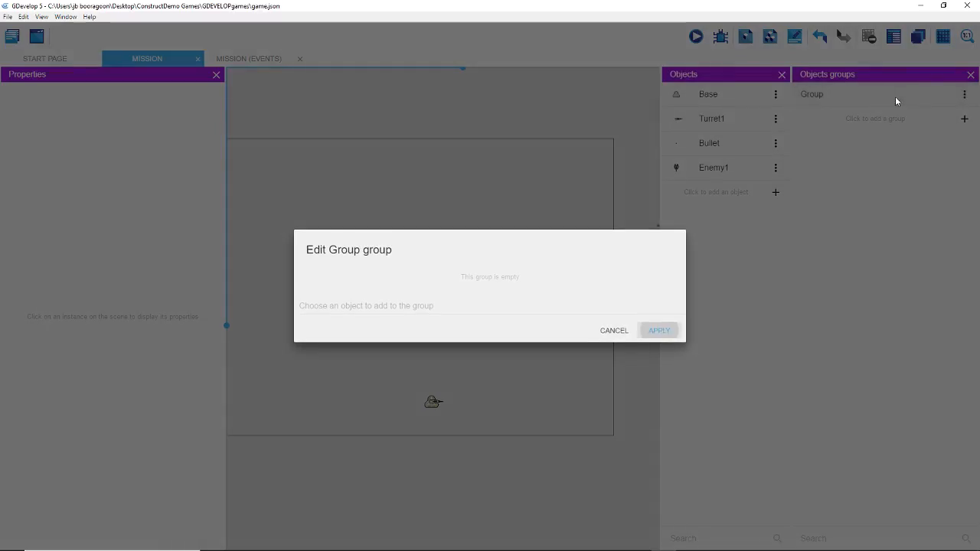
left_click(615, 334)
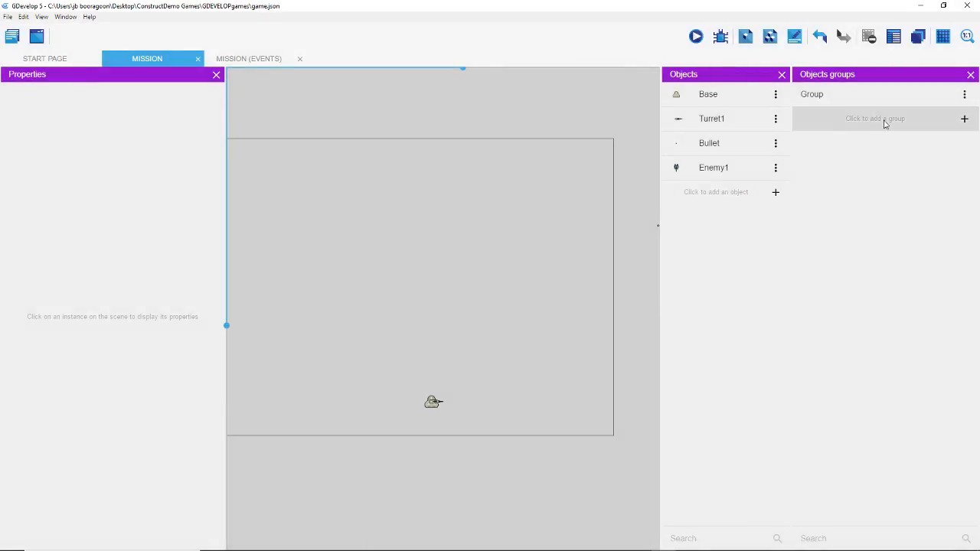
left_click(966, 96)
left_click(947, 126)
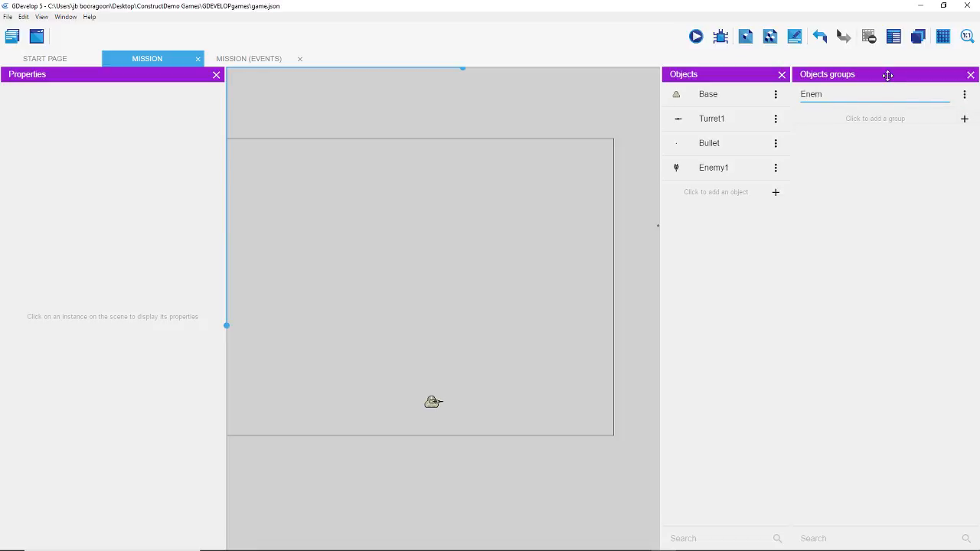
key("Return")
Step: Add the Enemy1 object to the Enemies group and apply the change
left_click(944, 97)
left_click(468, 306)
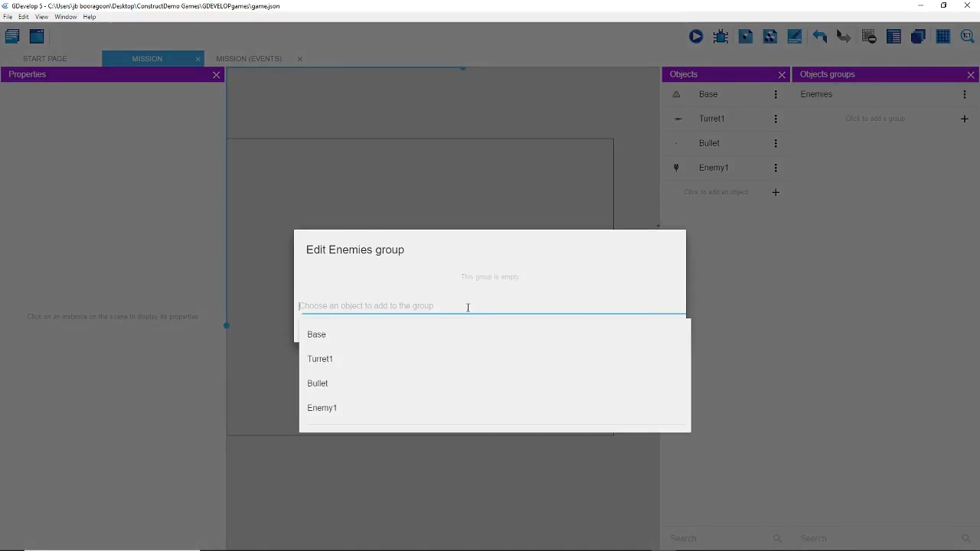
left_click(337, 408)
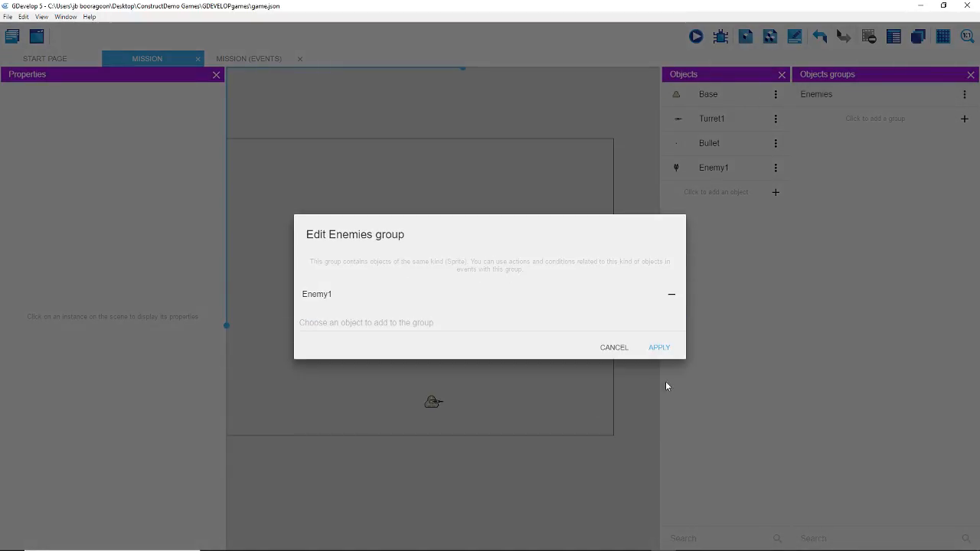
left_click(661, 349)
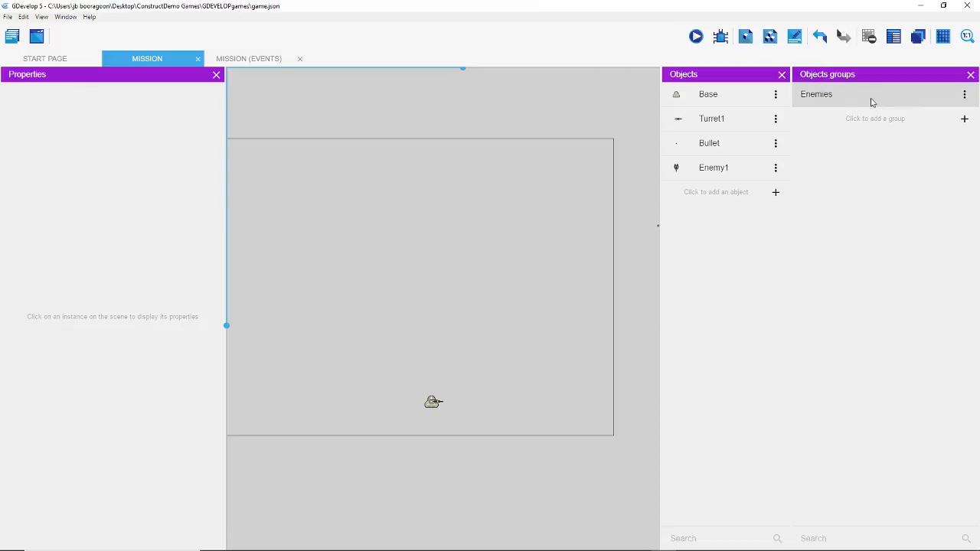
Step: Add an empty event to the Mission events and move it directly below the Always event
left_click(252, 60)
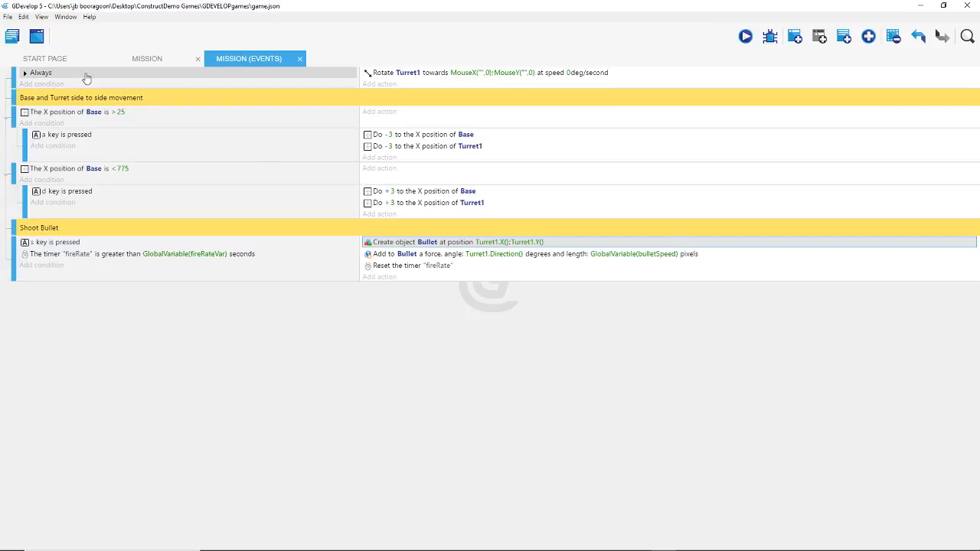
left_click(148, 76)
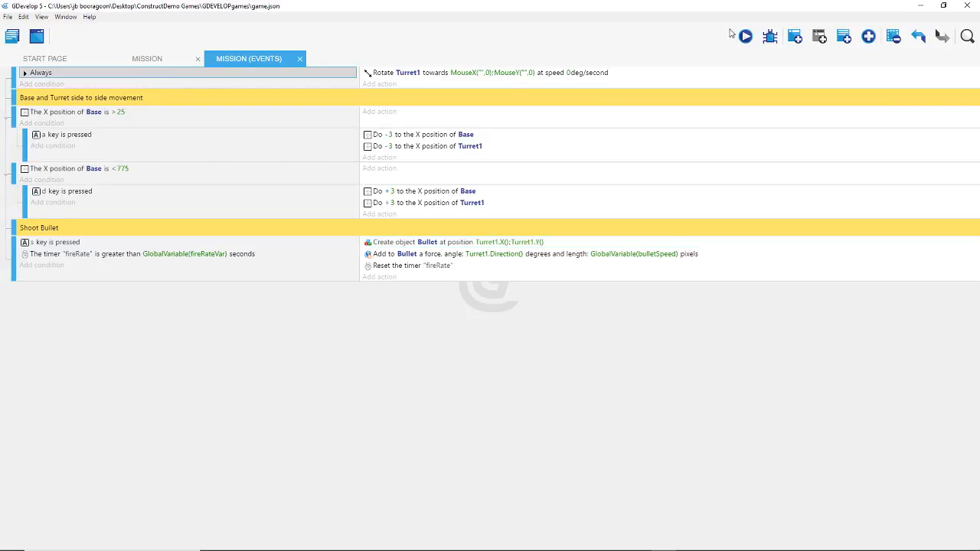
left_click(795, 38)
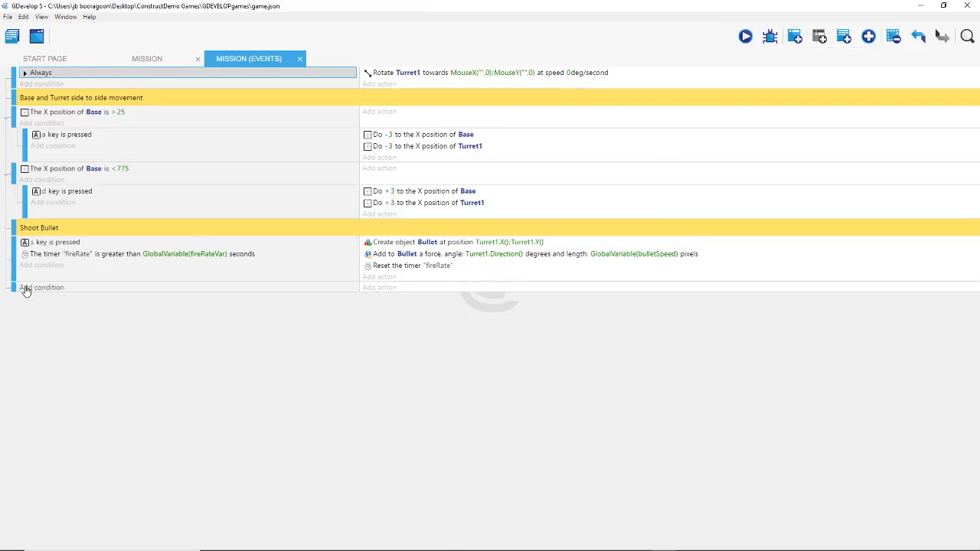
left_click_drag(13, 287, 8, 95)
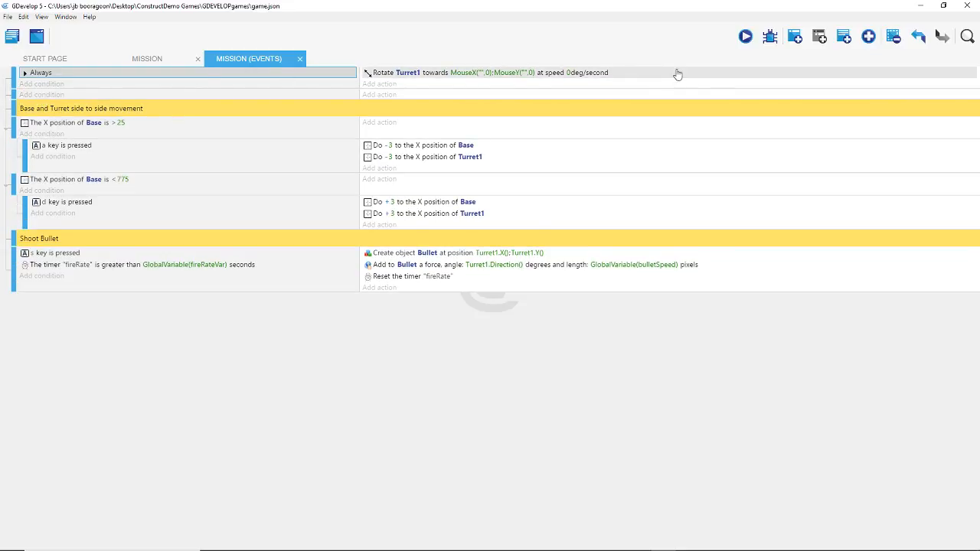
Step: Insert a comment reading "Destroy enemies outside of window" between the Always event and the empty event
left_click(844, 36)
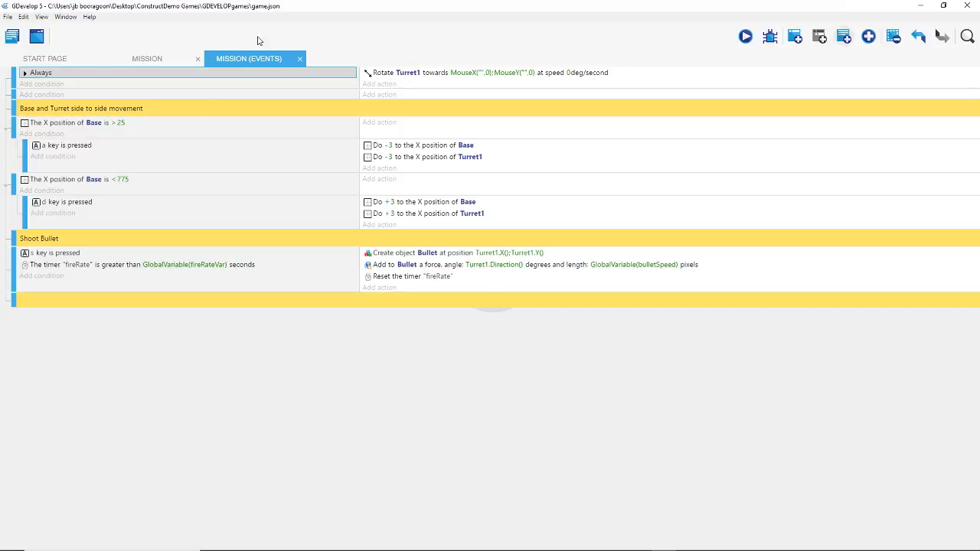
left_click_drag(16, 301, 15, 98)
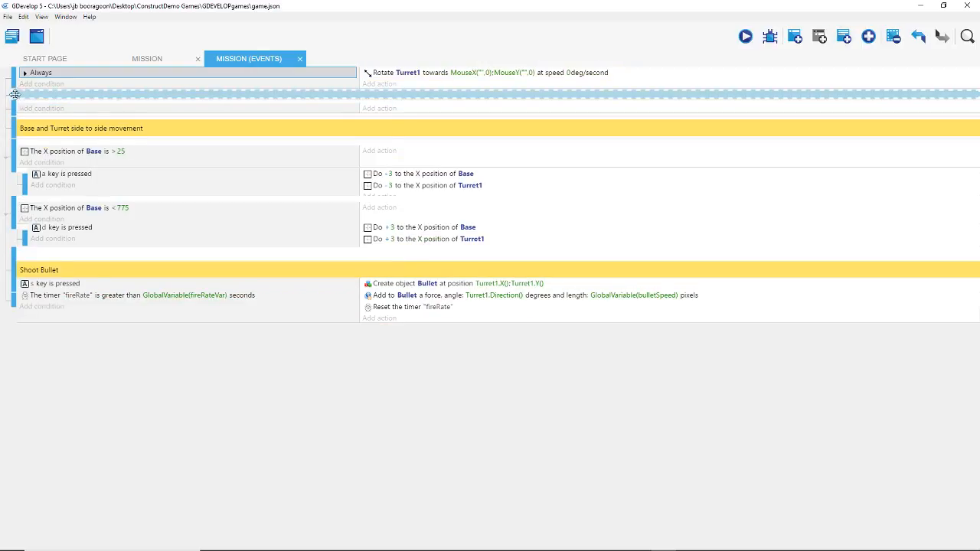
left_click(63, 97)
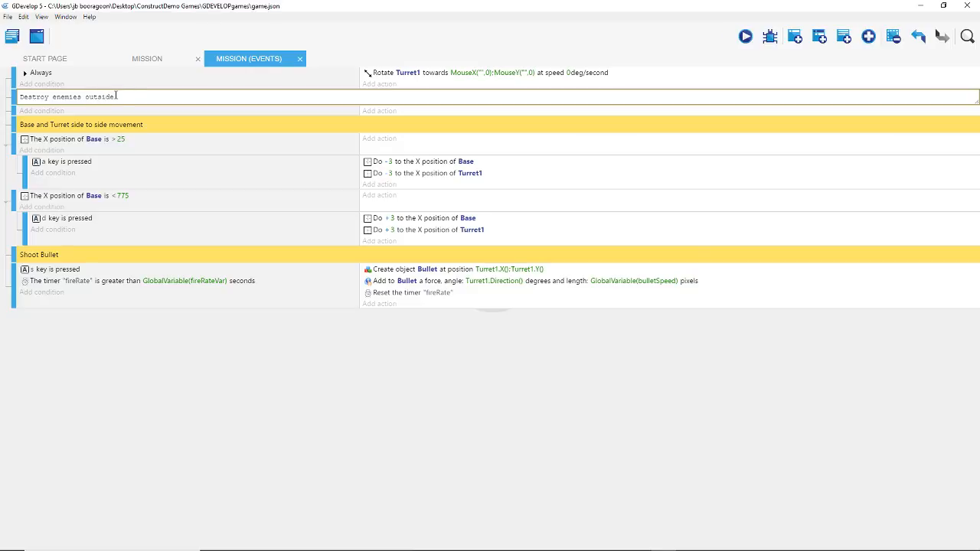
type("windo")
key("Return")
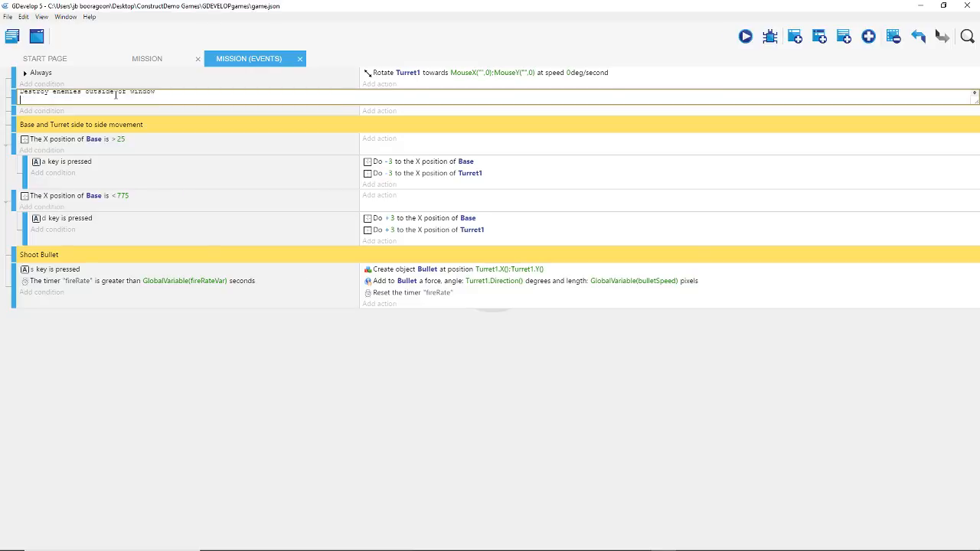
key("BackSpace")
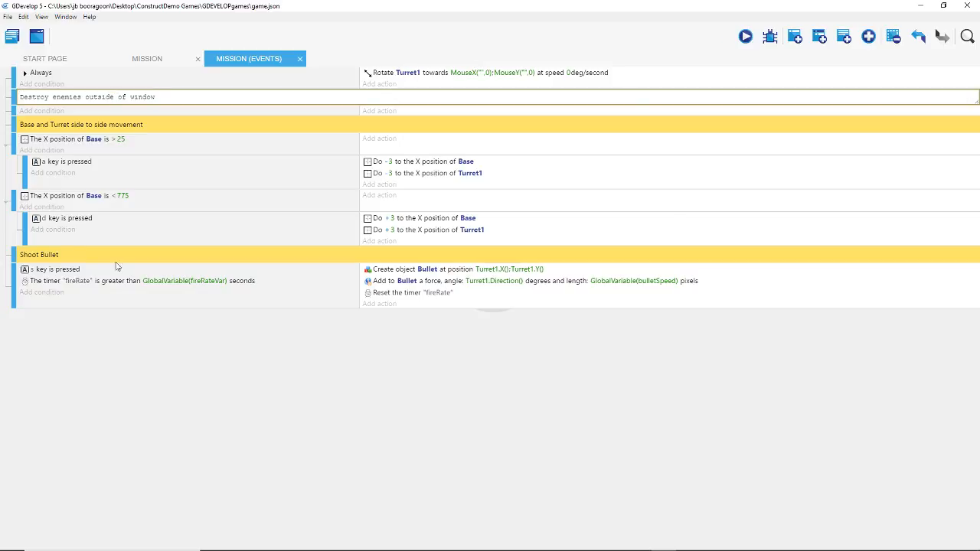
left_click(153, 379)
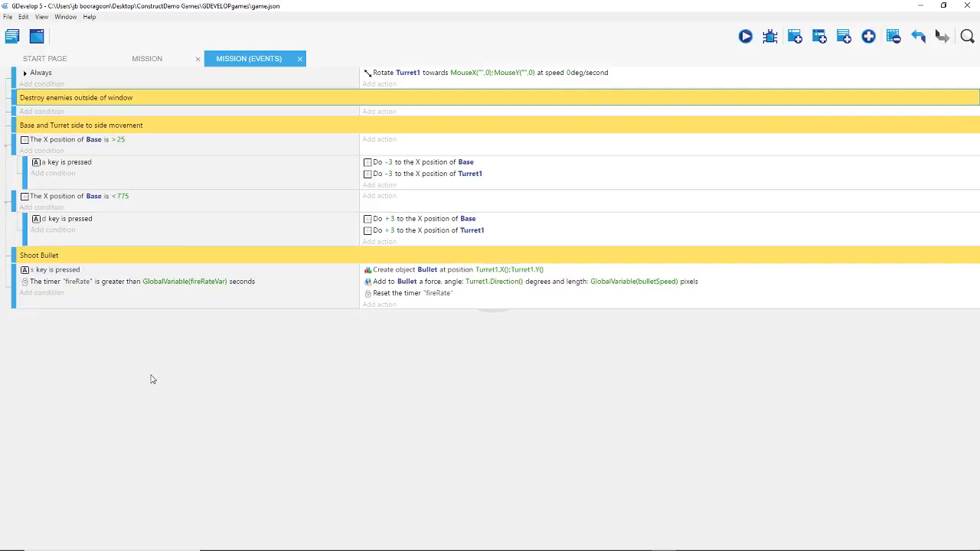
Step: Start a condition on the empty event below the new comment that compares the X position of an object
left_click(46, 112)
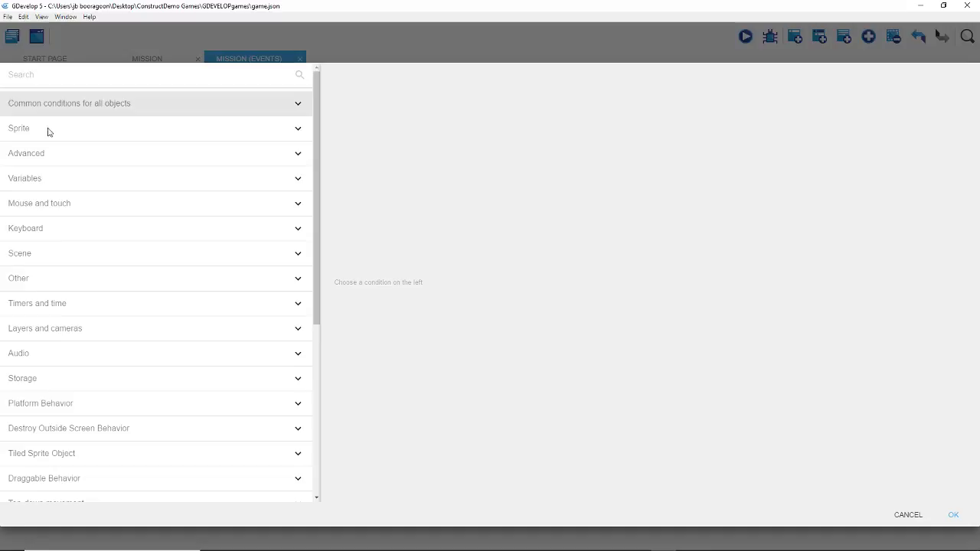
left_click(26, 284)
left_click(48, 322)
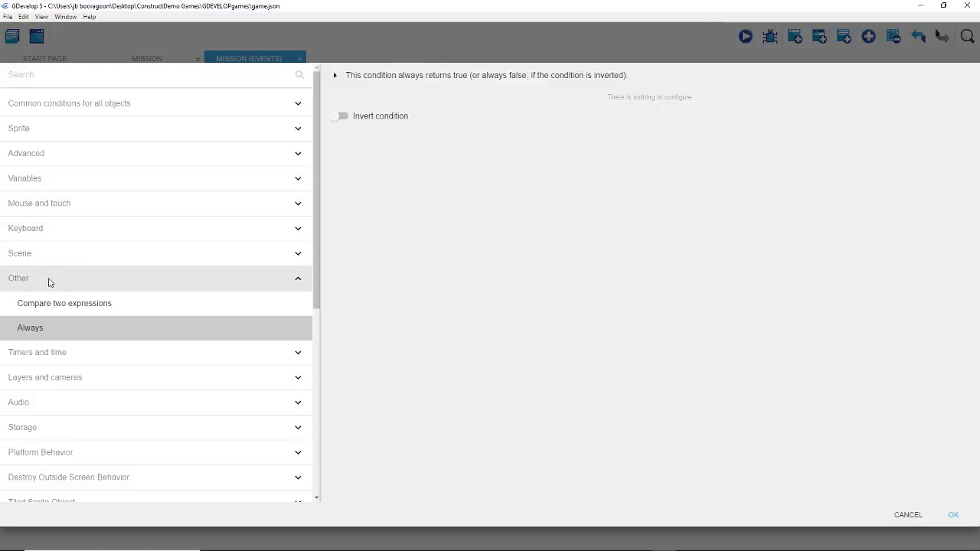
left_click(91, 105)
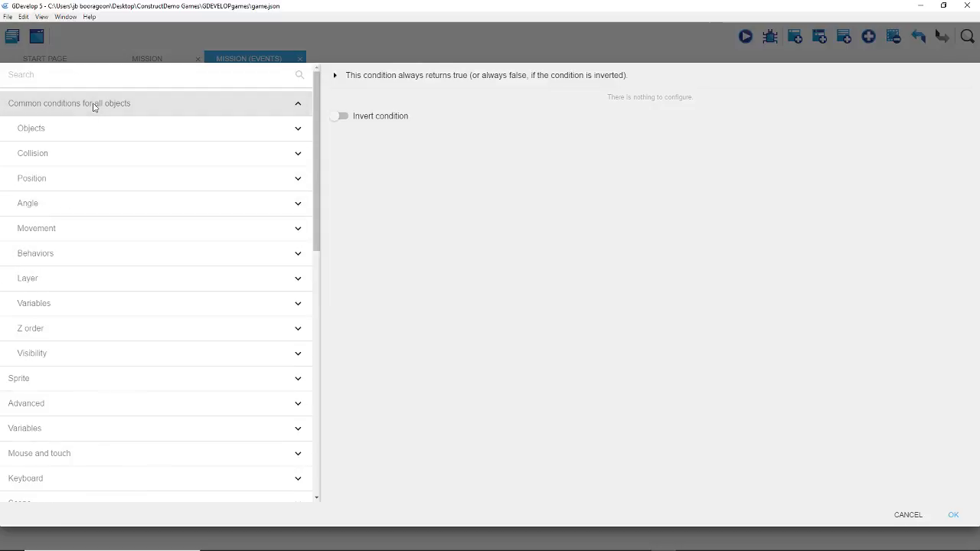
left_click(55, 139)
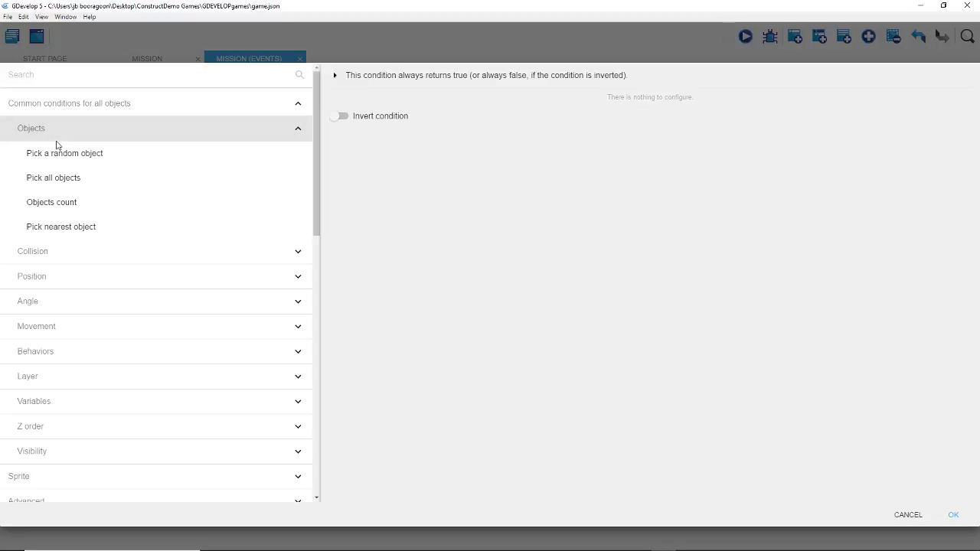
left_click(66, 135)
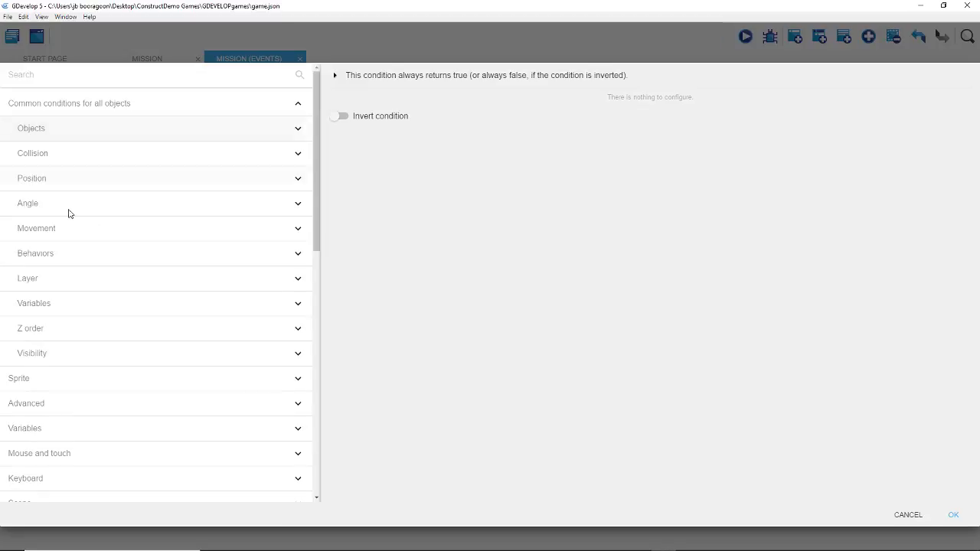
left_click(57, 180)
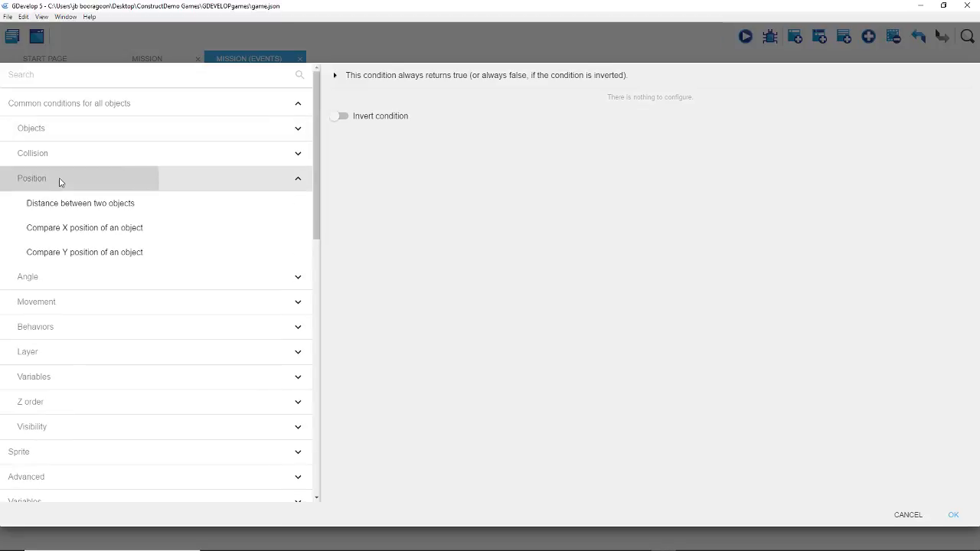
left_click(103, 231)
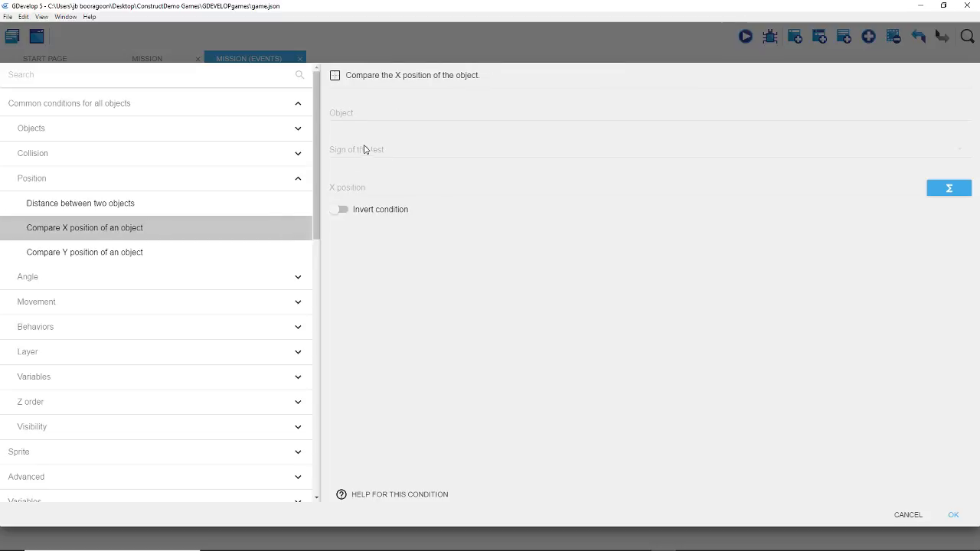
Step: Set the position condition's object to the Enemies group and its test sign to >= (greater or equal to)
left_click(374, 114)
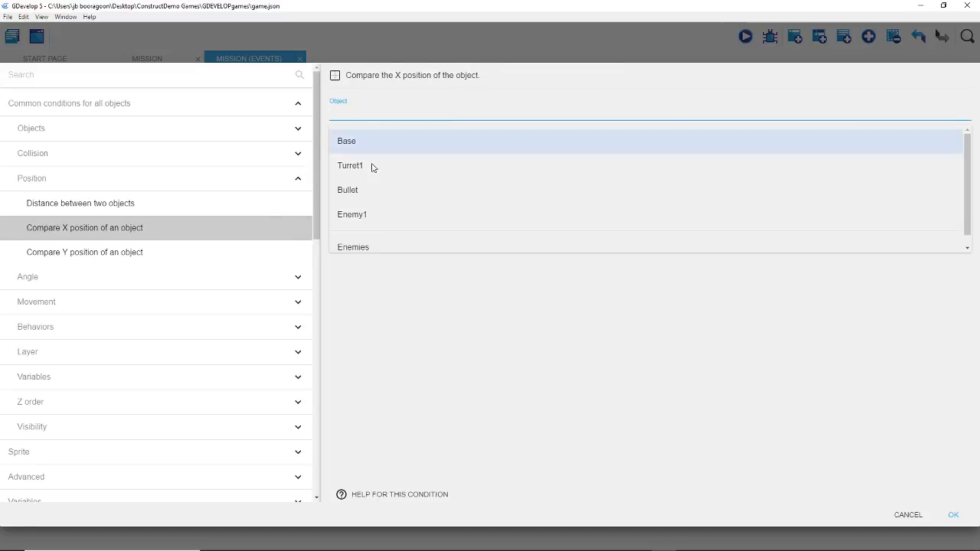
left_click(366, 248)
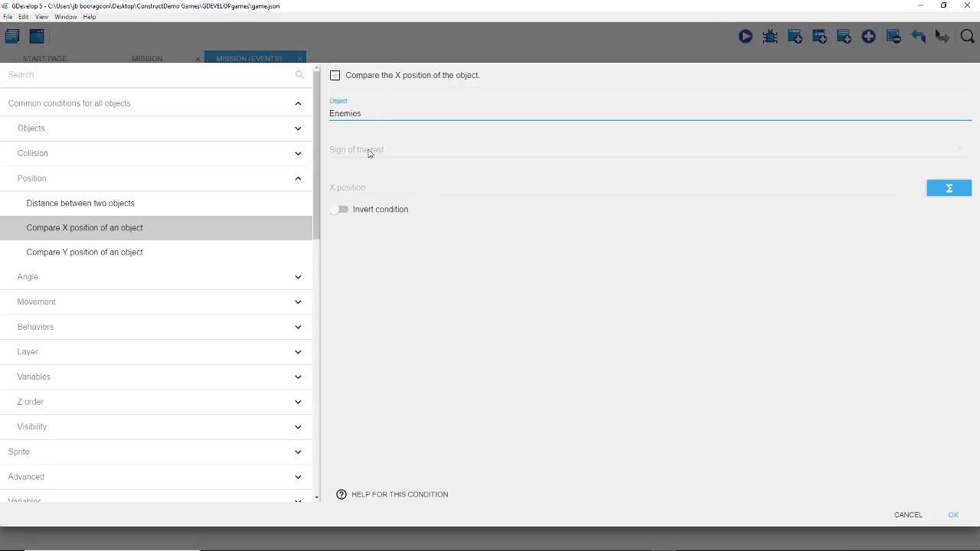
left_click(369, 152)
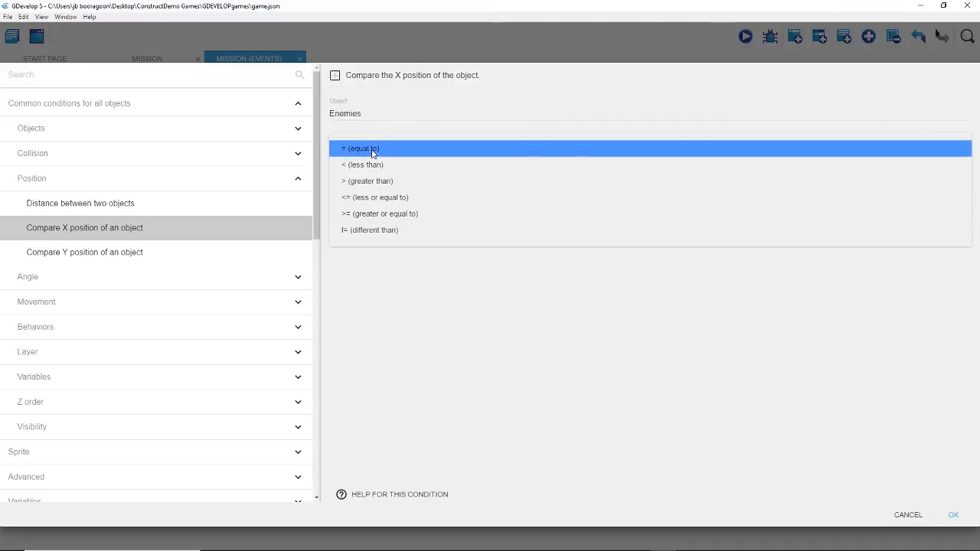
left_click(390, 217)
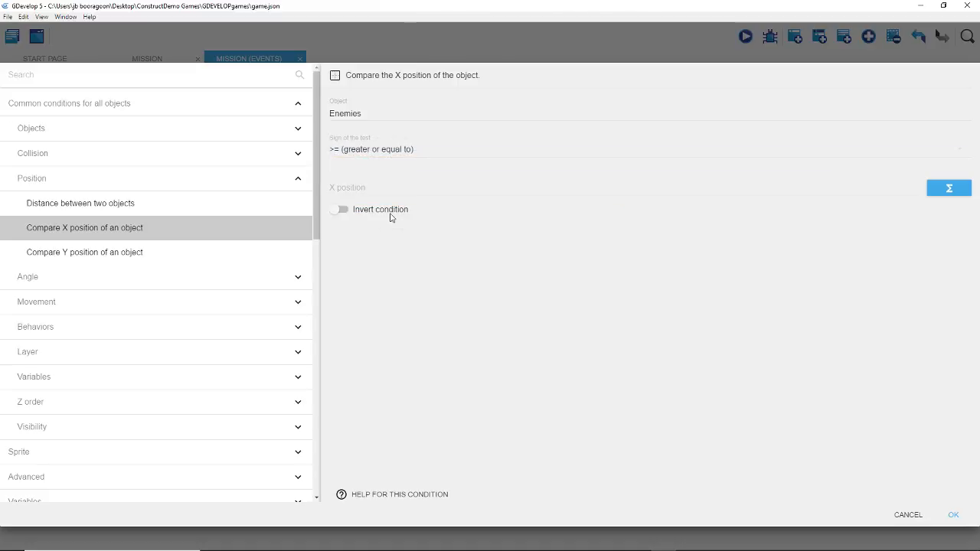
Step: Switch the condition to comparing the Y position, set the value to -625 and confirm it
left_click(370, 190)
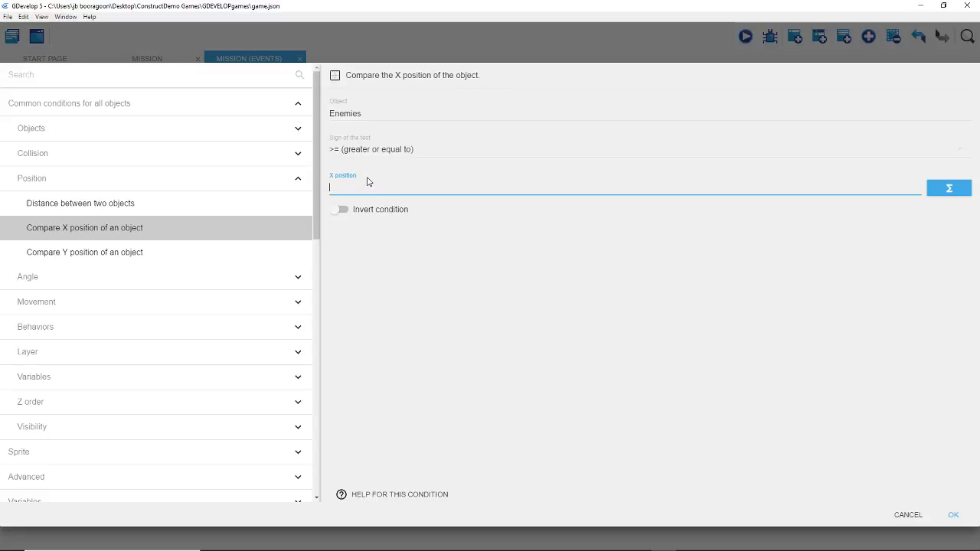
left_click(406, 258)
left_click(131, 252)
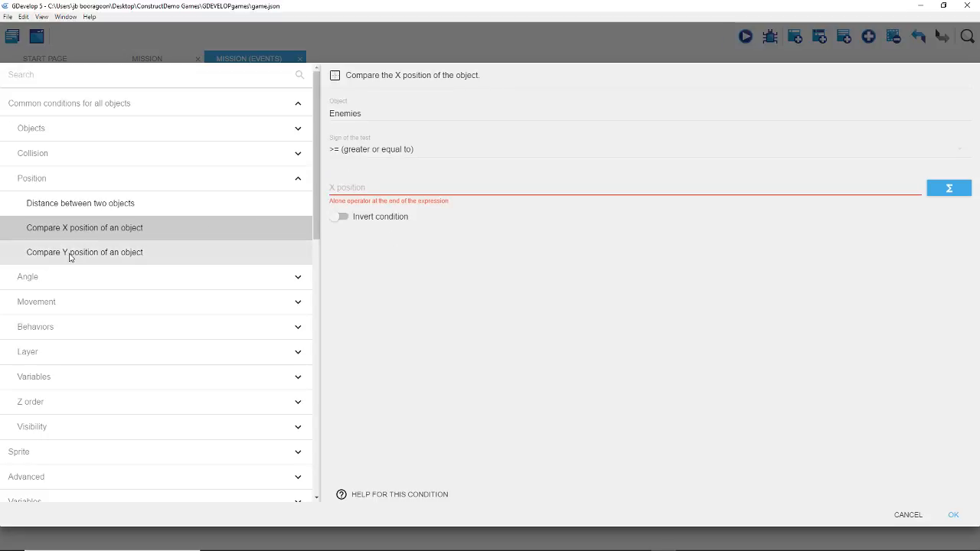
left_click(367, 192)
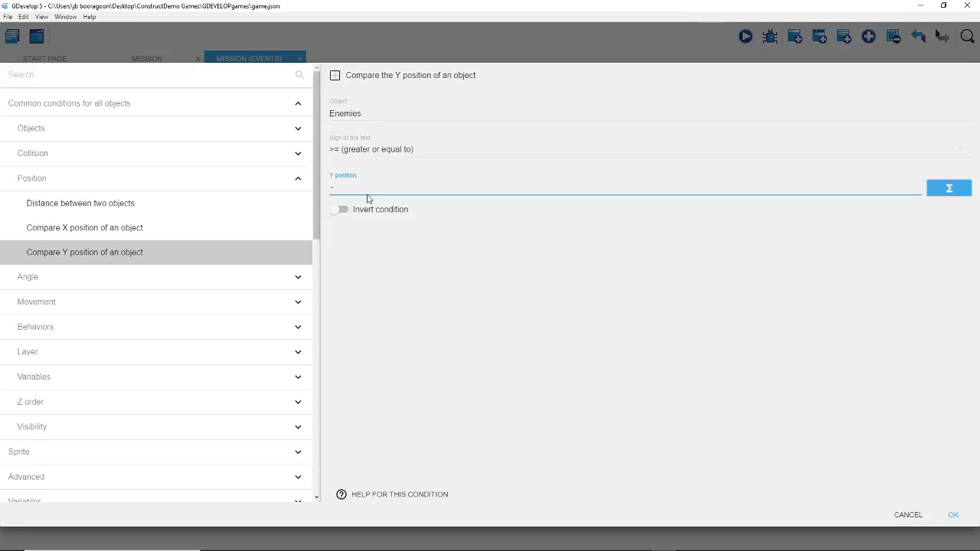
type("625")
left_click(953, 521)
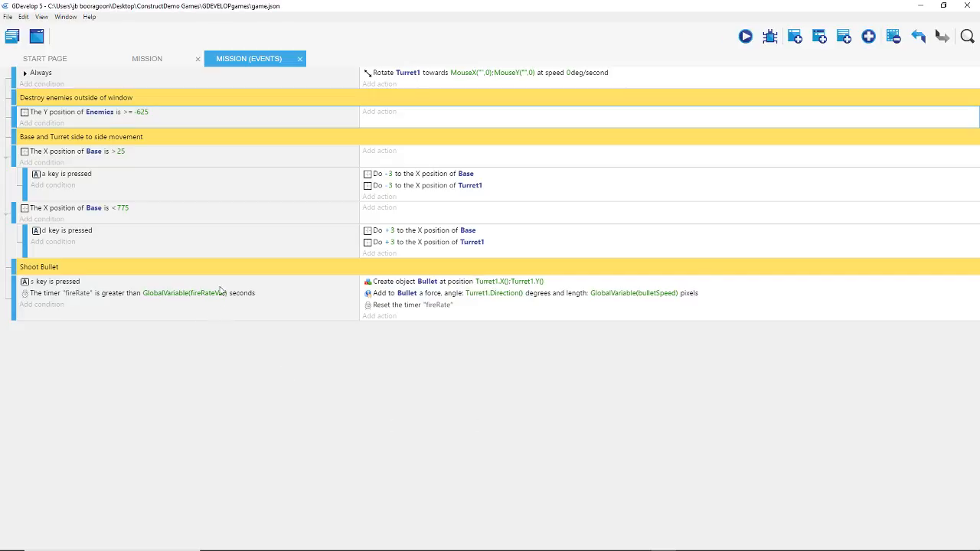
Step: Set the Y position value in the Enemies condition to -664
left_click(146, 112)
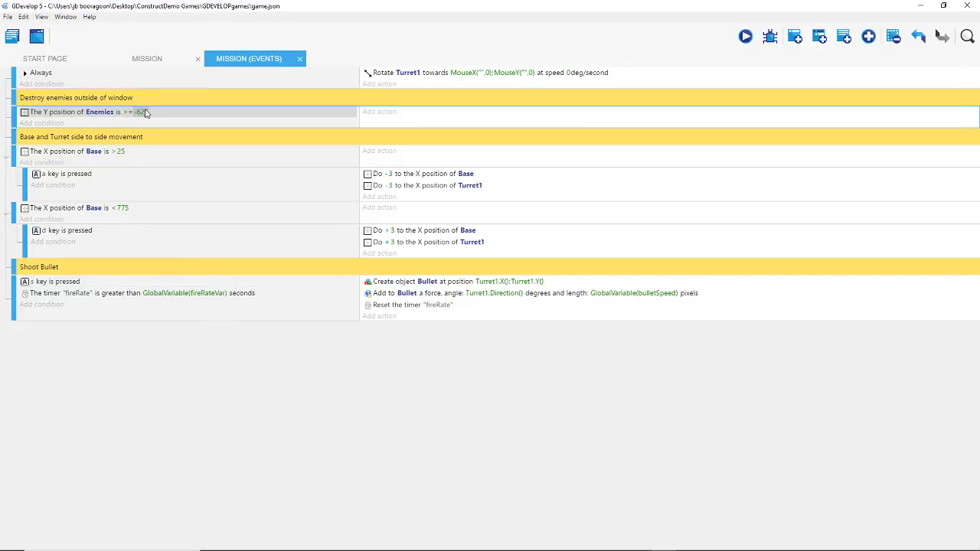
left_click(146, 112)
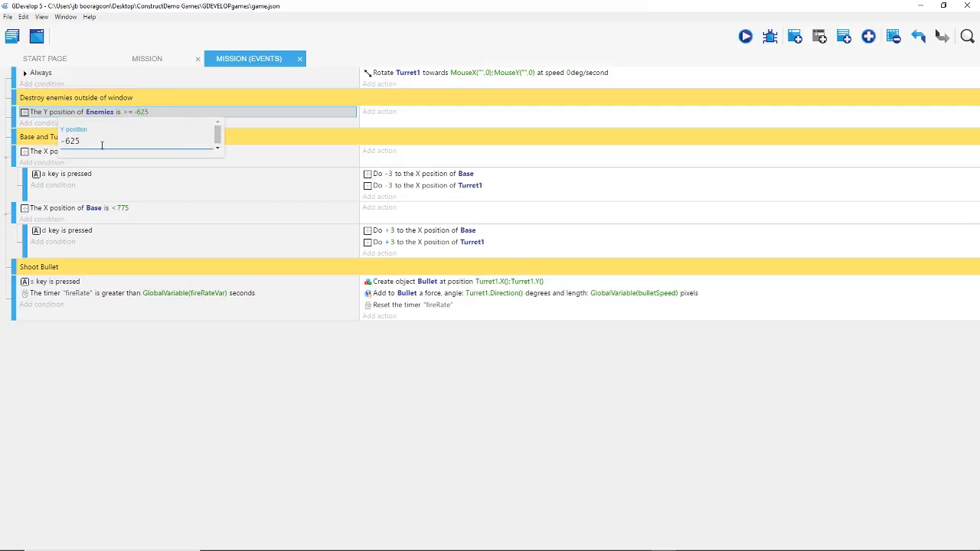
key("BackSpace")
key("BackSpace")
type("4")
left_click(191, 405)
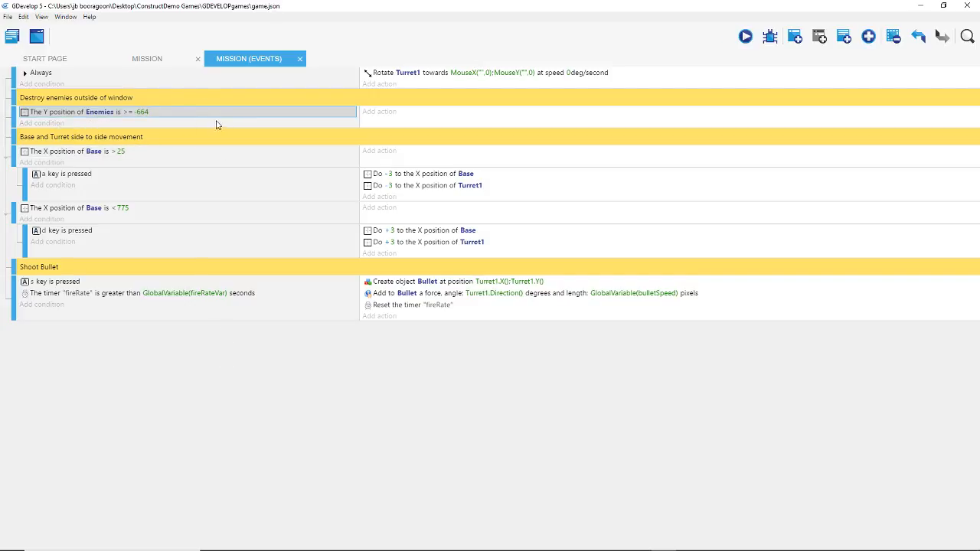
Step: Add a "Delete an object" action for the Enemies group to the event that checks the enemies' Y position
left_click(375, 120)
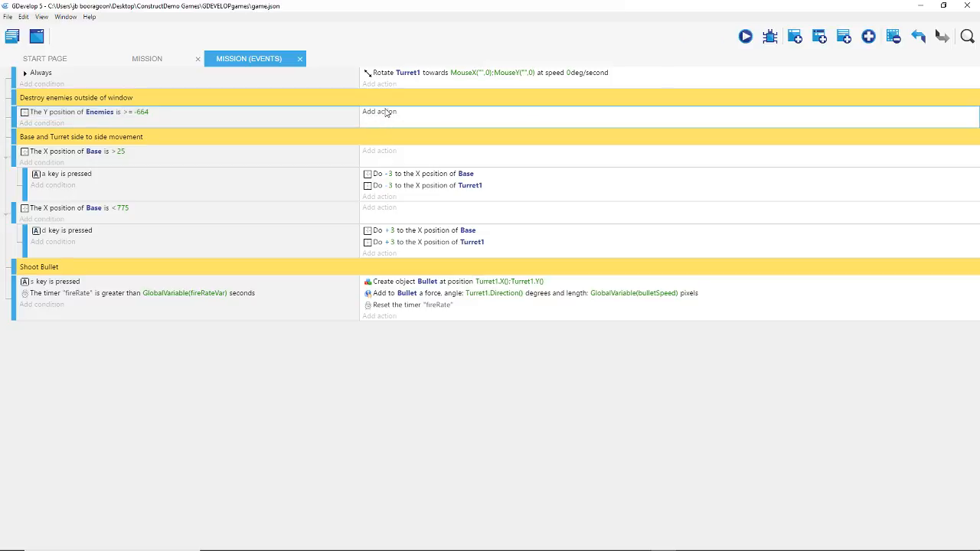
left_click(387, 113)
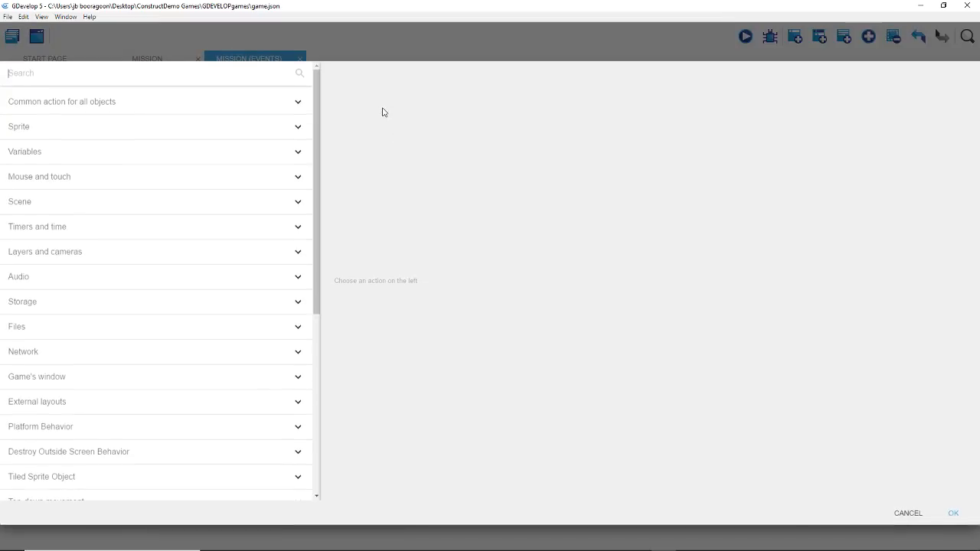
left_click(85, 132)
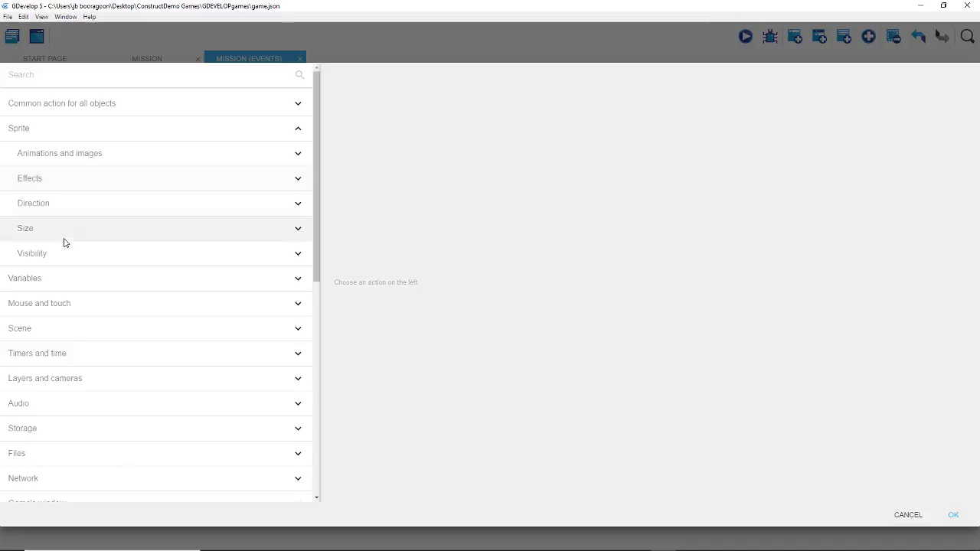
left_click(85, 107)
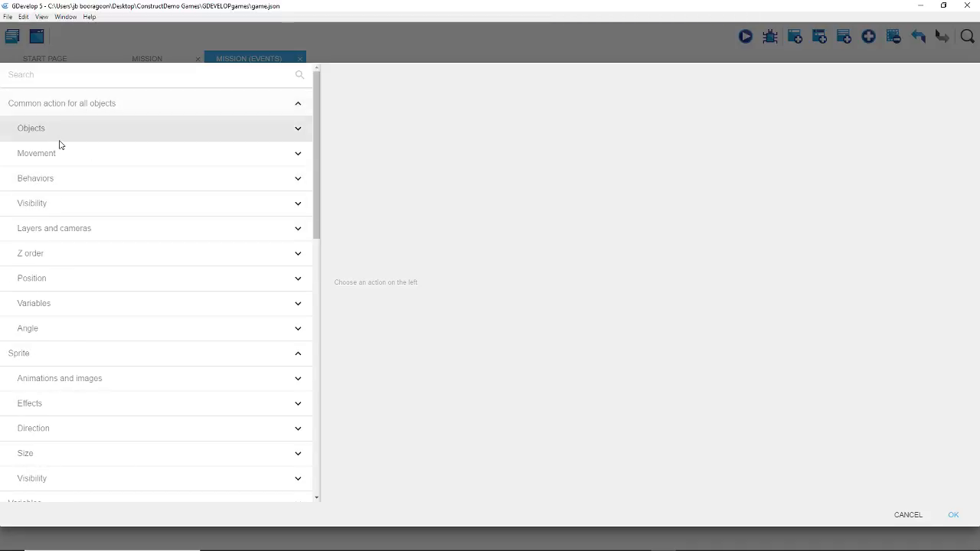
left_click(61, 136)
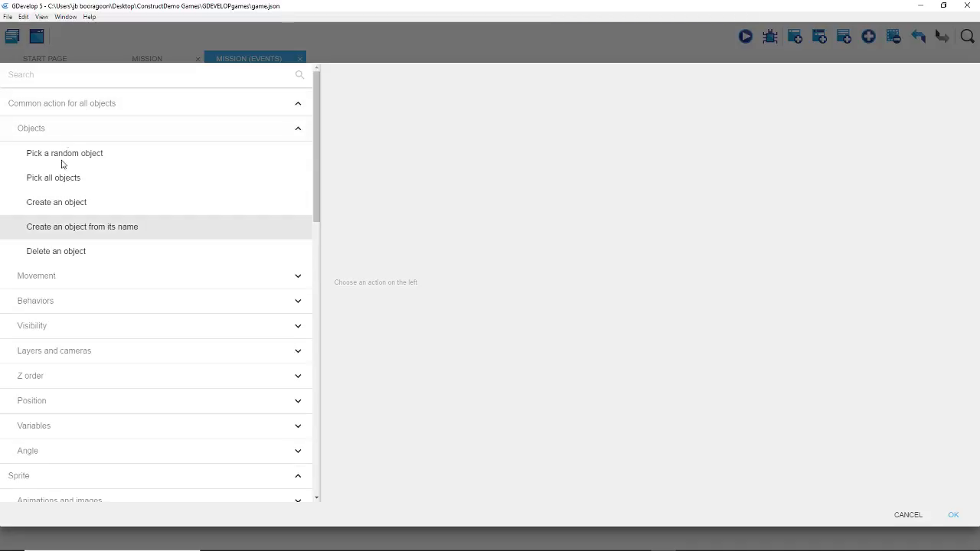
left_click(68, 132)
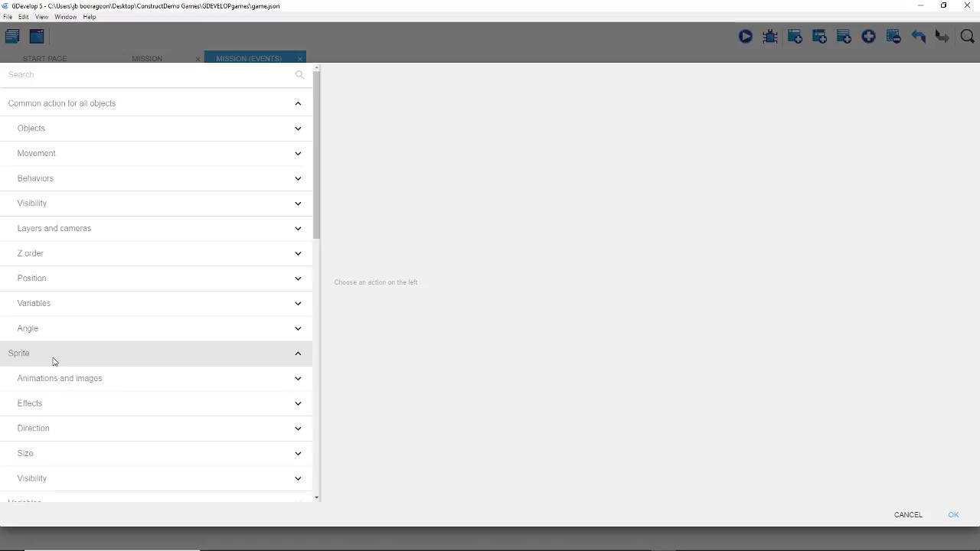
scroll(53, 357, "down", 1)
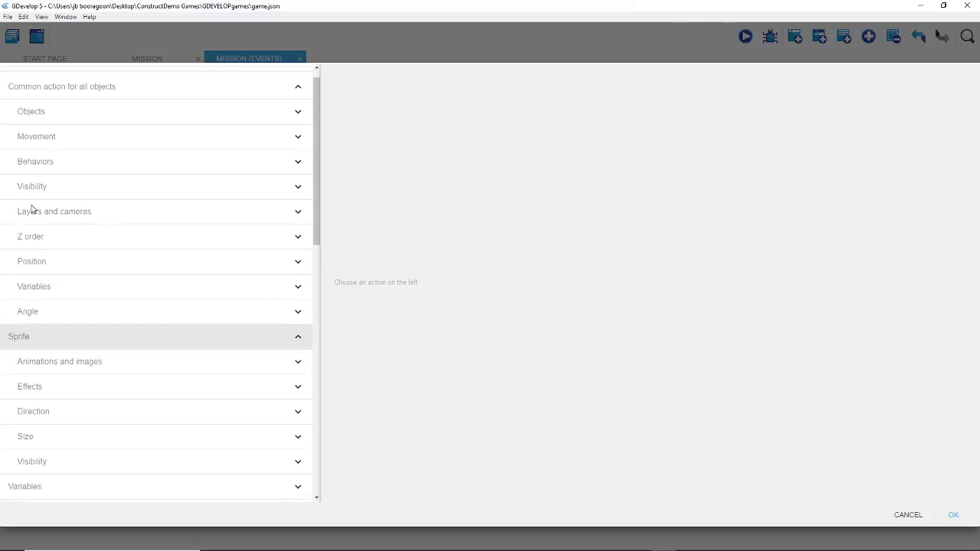
left_click(78, 110)
left_click(88, 235)
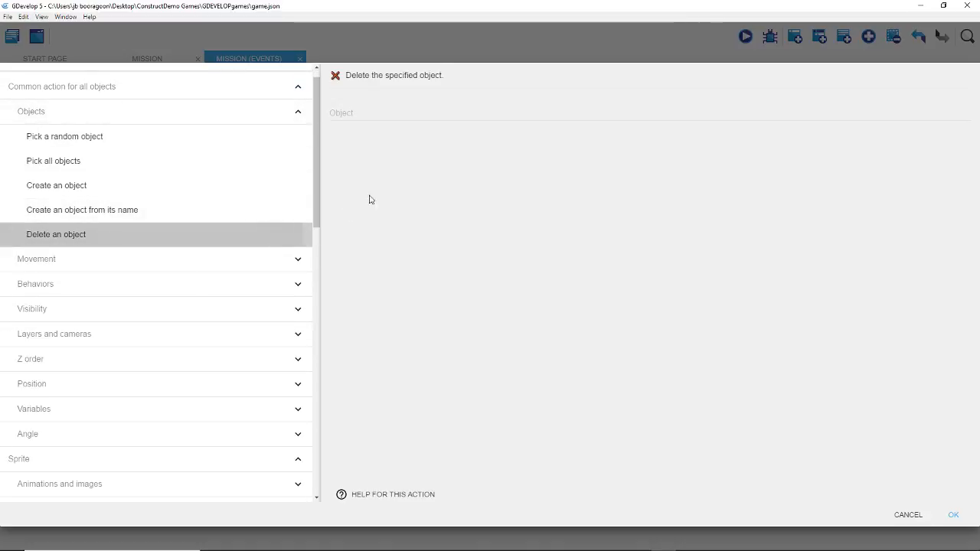
left_click(375, 112)
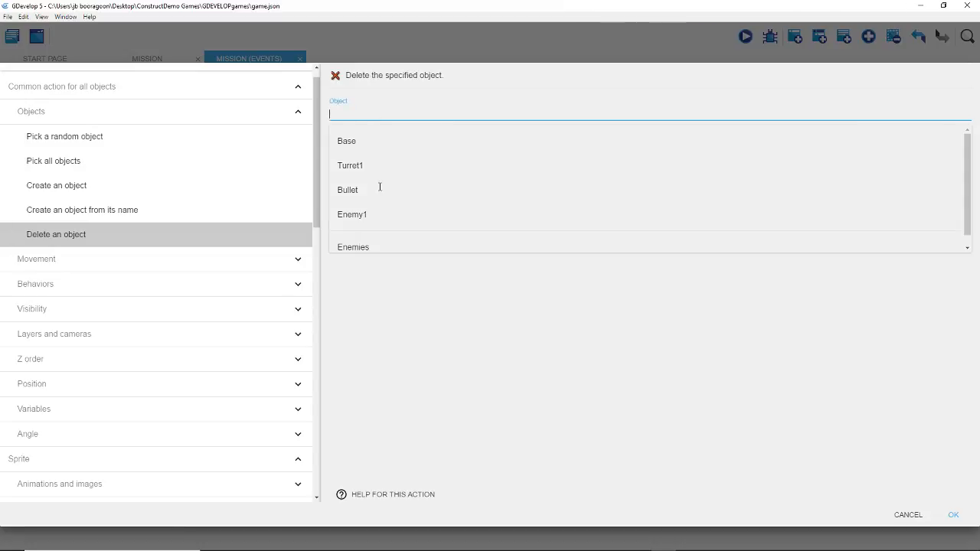
left_click(356, 247)
left_click(952, 516)
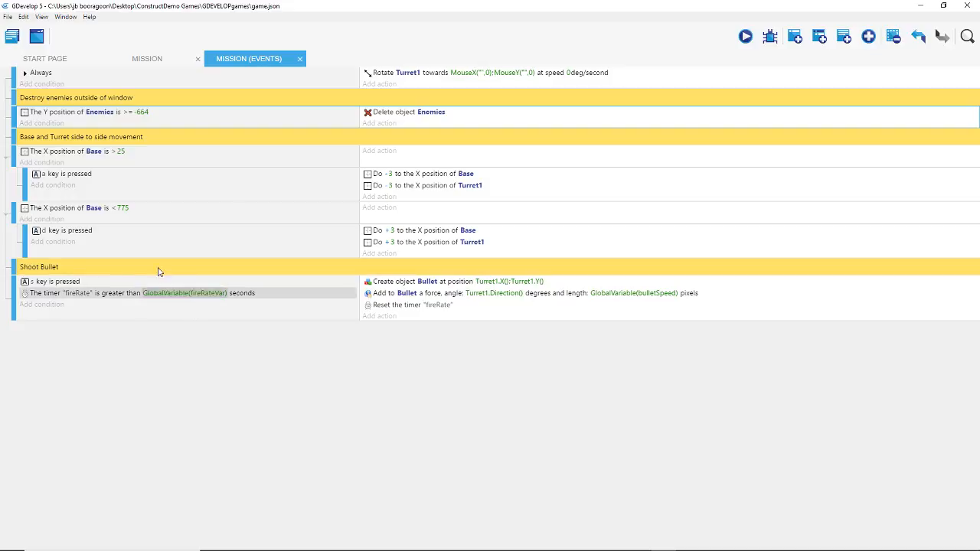
left_click(152, 59)
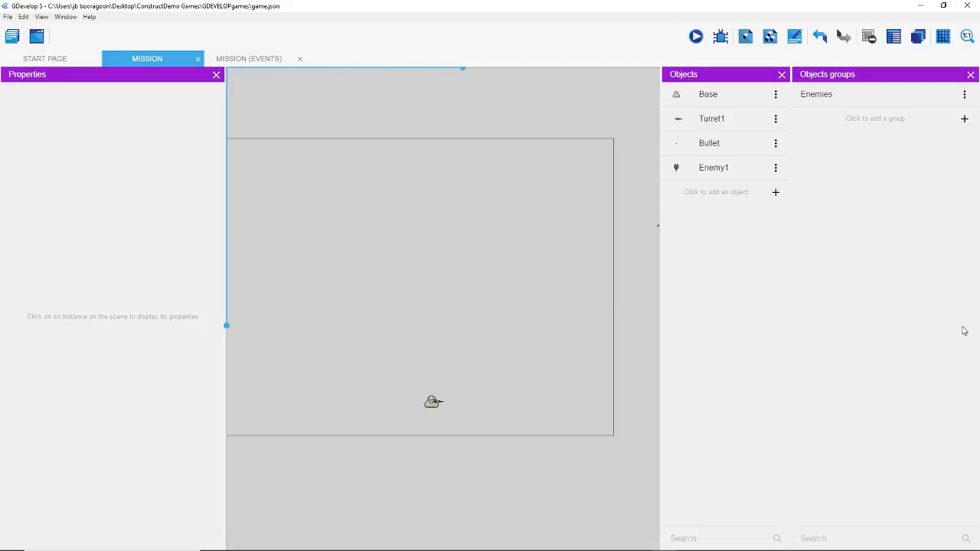
mouse_move(650, 548)
mouse_move(686, 548)
left_click(245, 59)
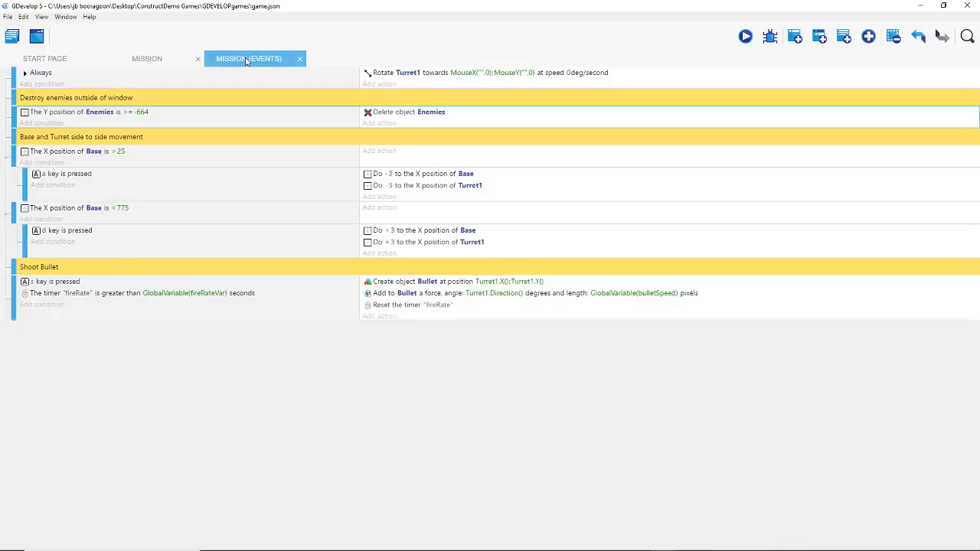
left_click(144, 59)
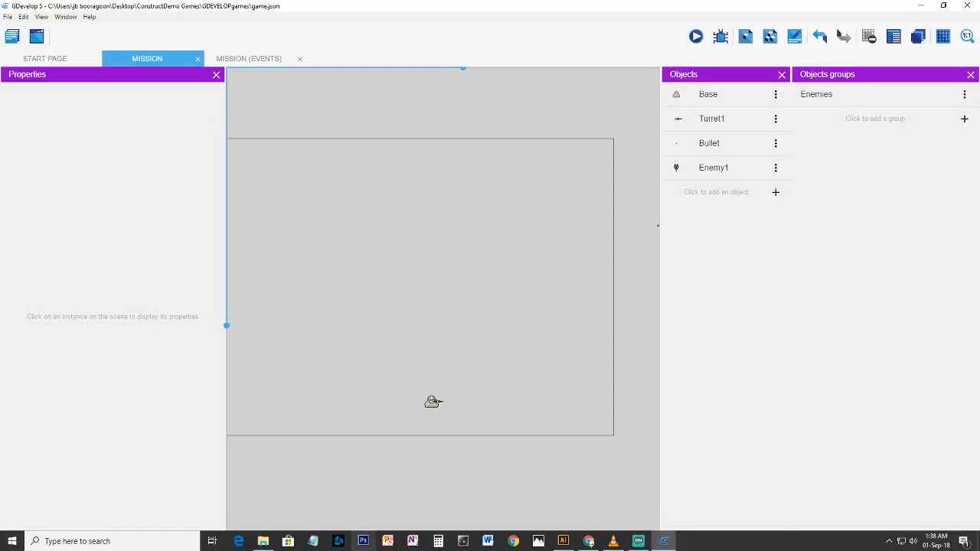
Step: Launch Photoshop and switch to it, closing the open Illustrator window
left_click(363, 541)
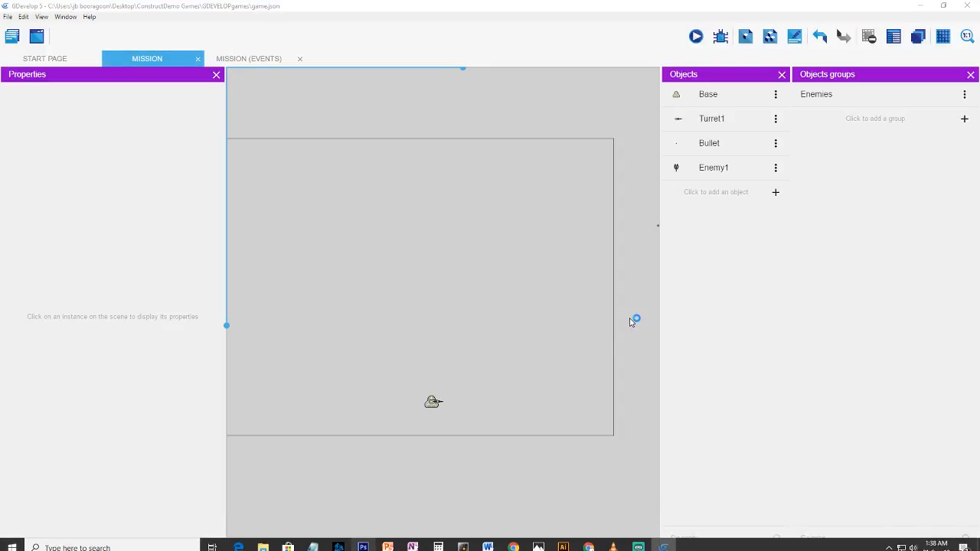
left_click(535, 6)
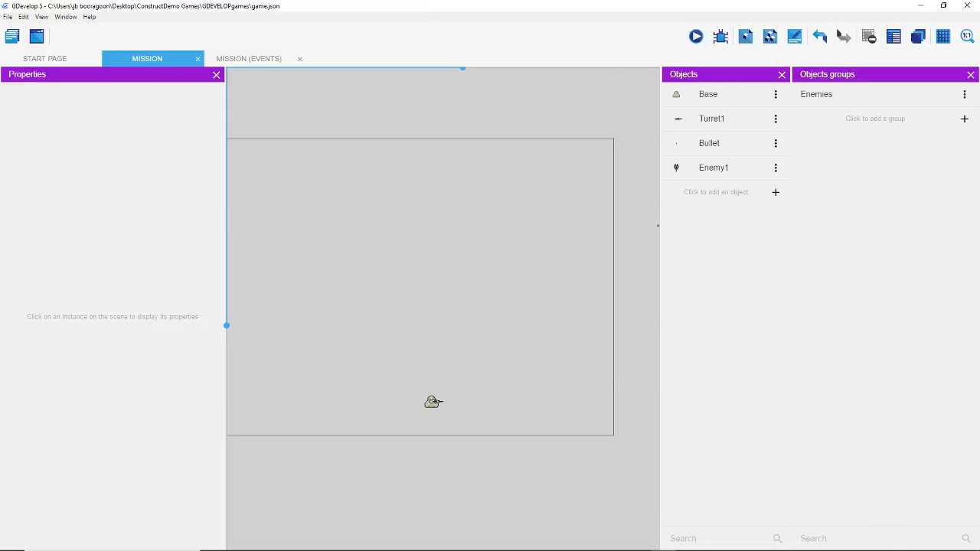
mouse_move(605, 548)
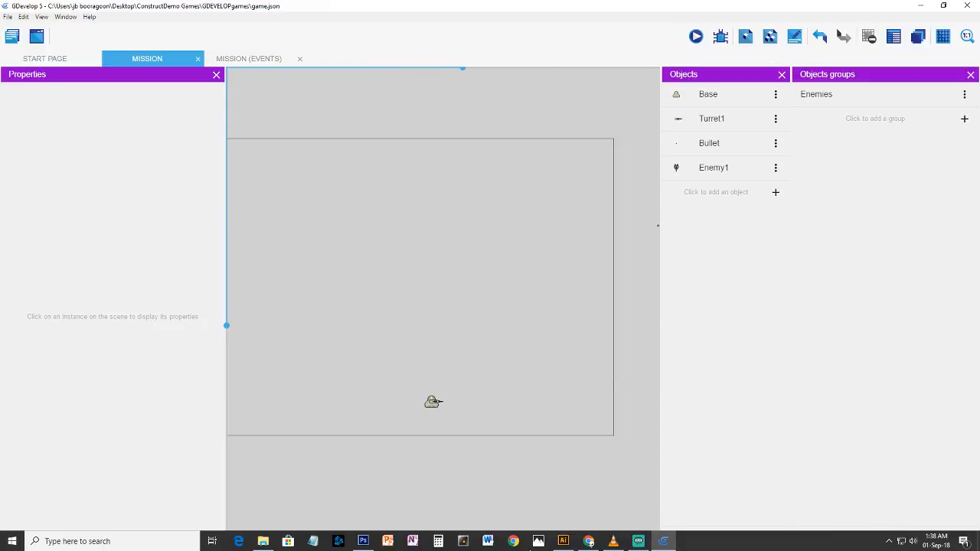
left_click(364, 540)
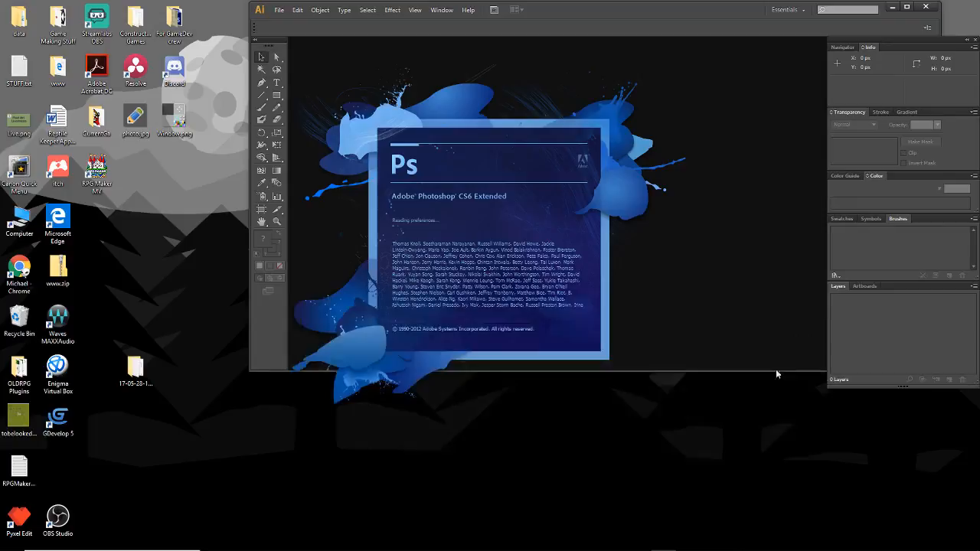
mouse_move(638, 546)
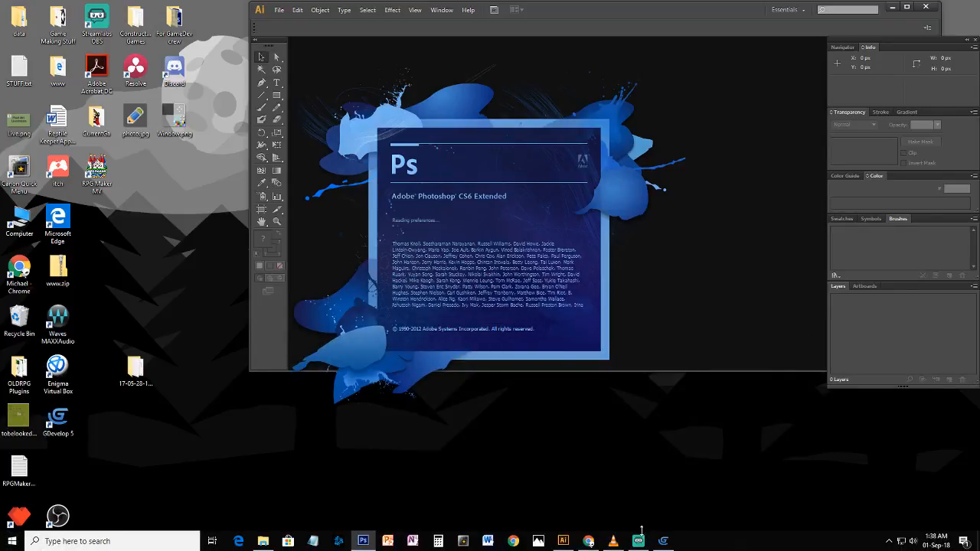
left_click(924, 9)
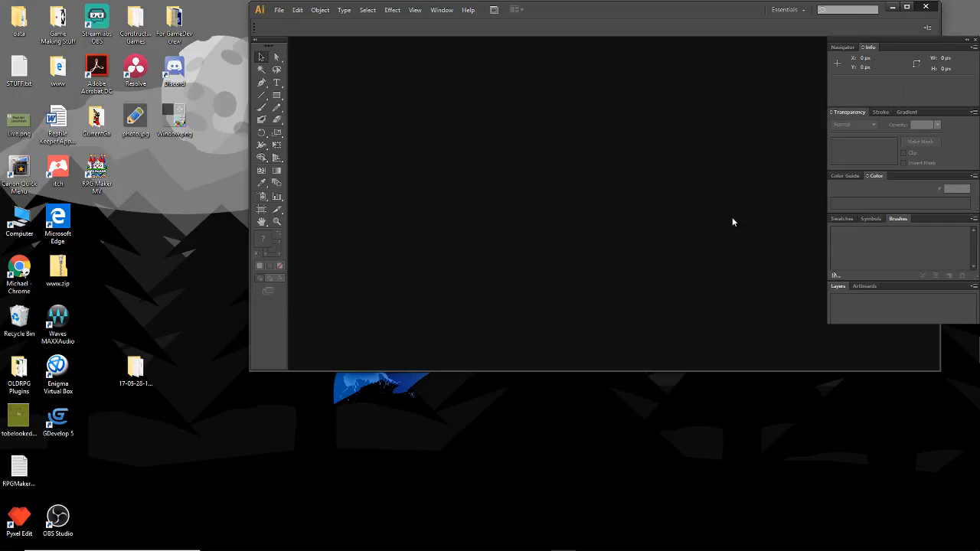
mouse_move(666, 549)
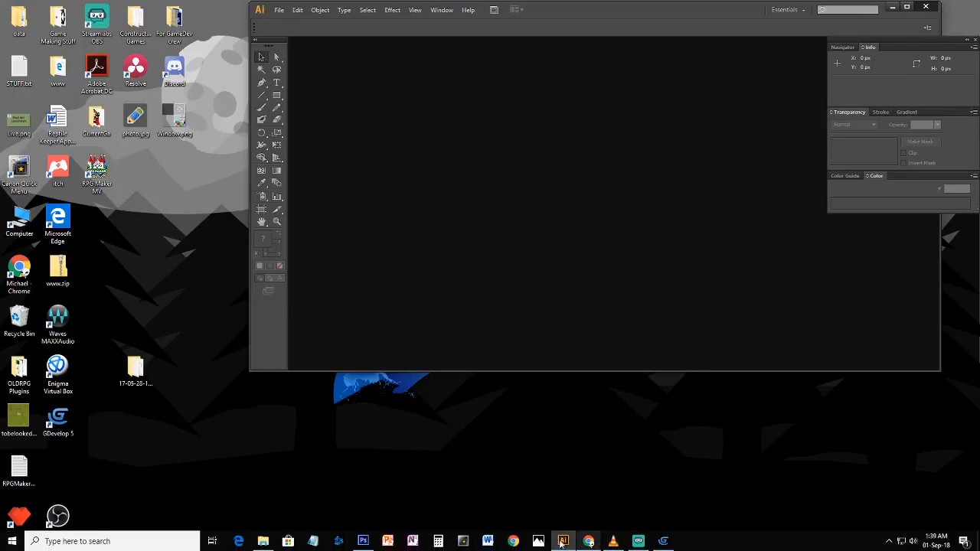
left_click(661, 542)
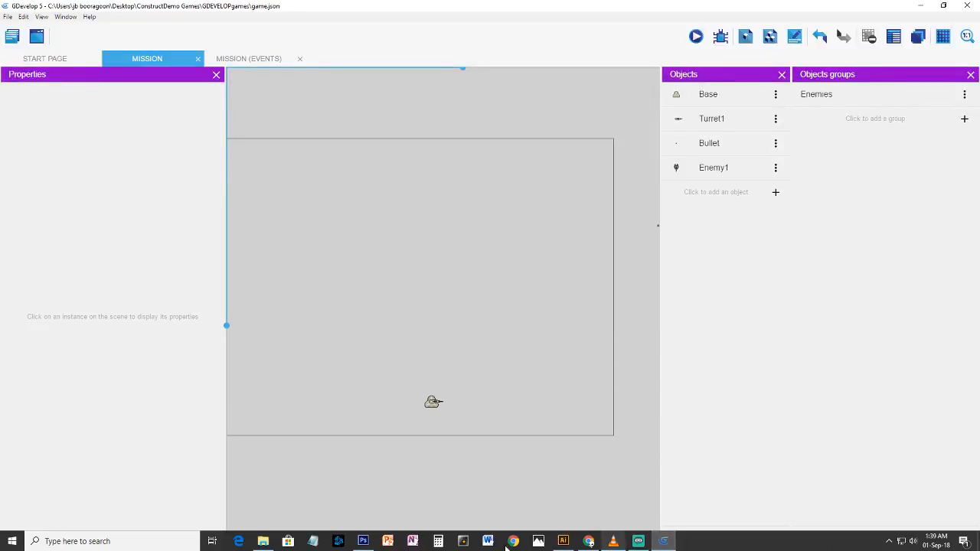
left_click(363, 542)
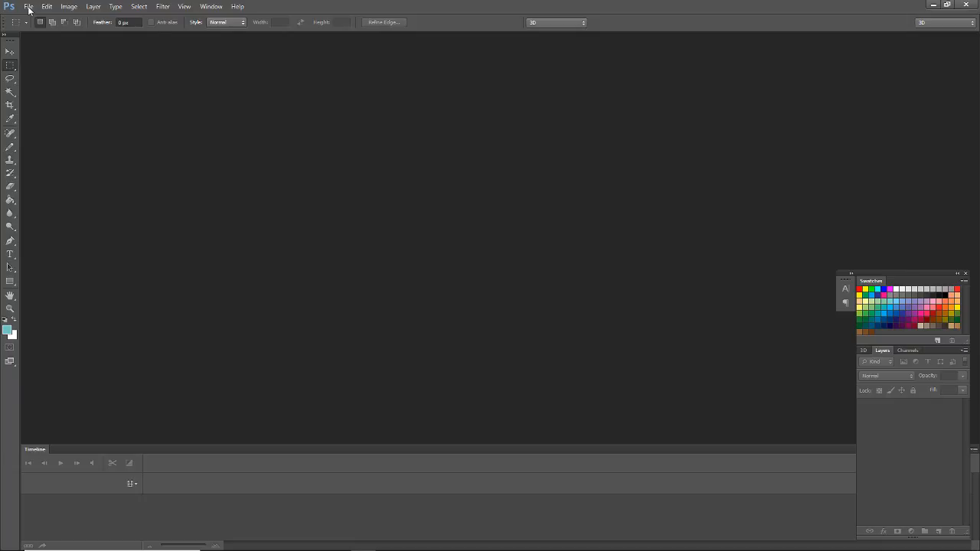
left_click(28, 7)
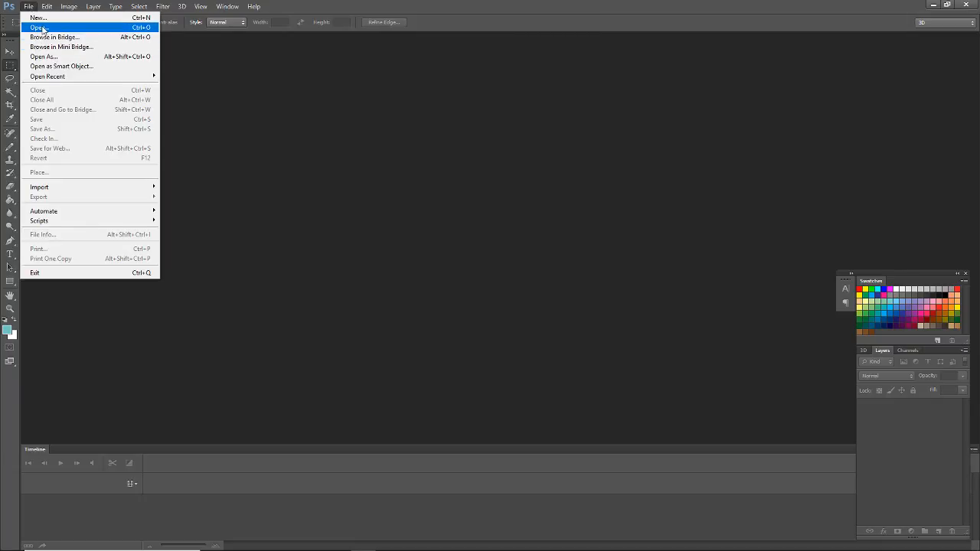
left_click(43, 29)
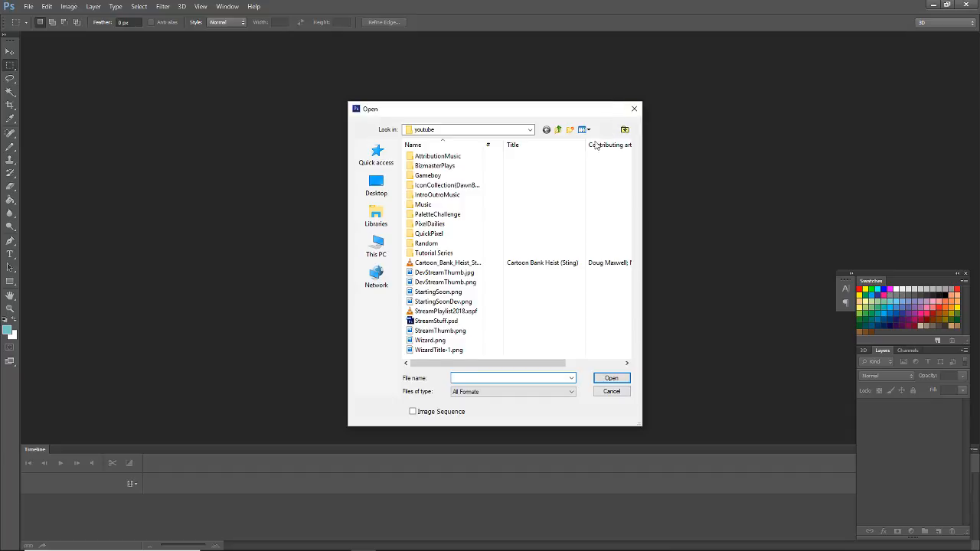
left_click(634, 108)
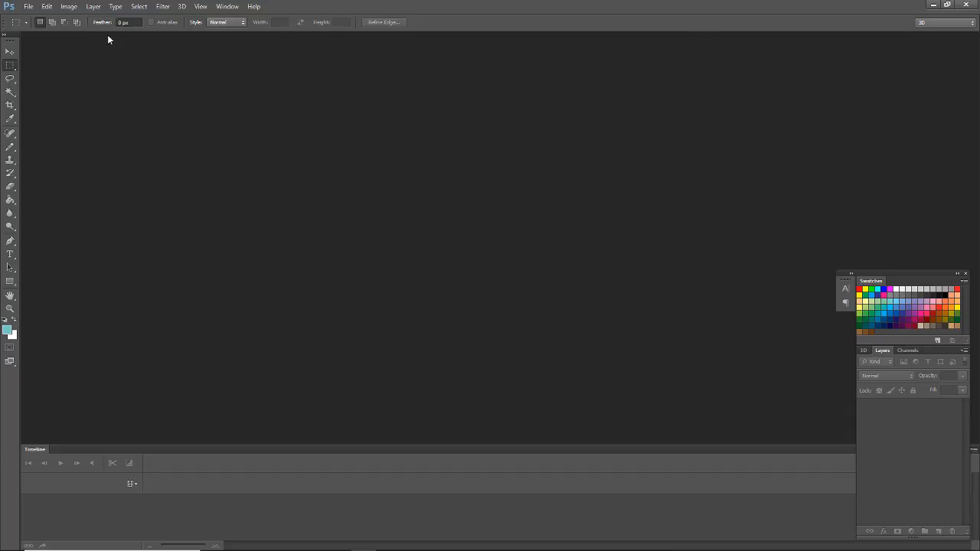
Step: Open the recently used file SpaceGameAssets.psd
left_click(29, 7)
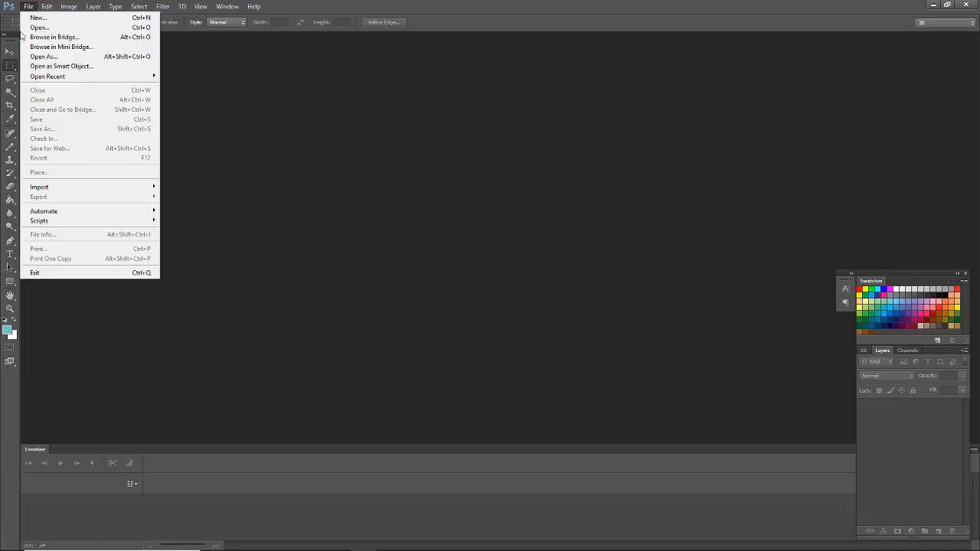
mouse_move(66, 77)
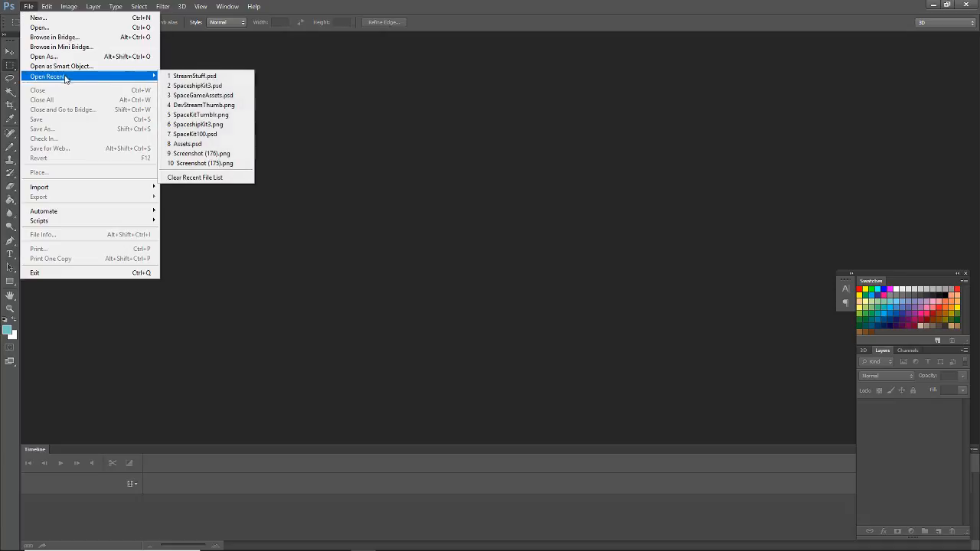
left_click(215, 96)
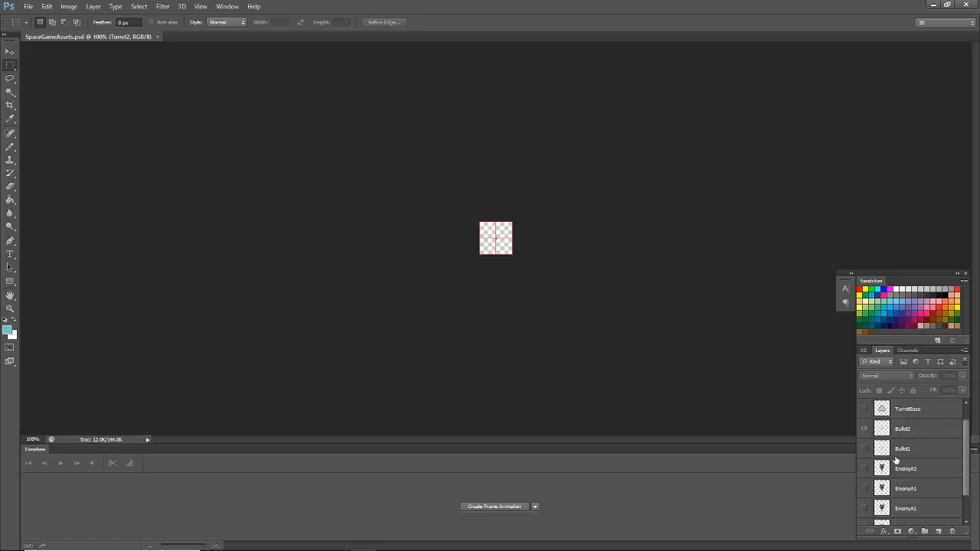
Step: Make the layers EnemyA3, EnemyA1, EnemyA2 and Layer 0 visible and select all four
scroll(866, 451, "down", 3)
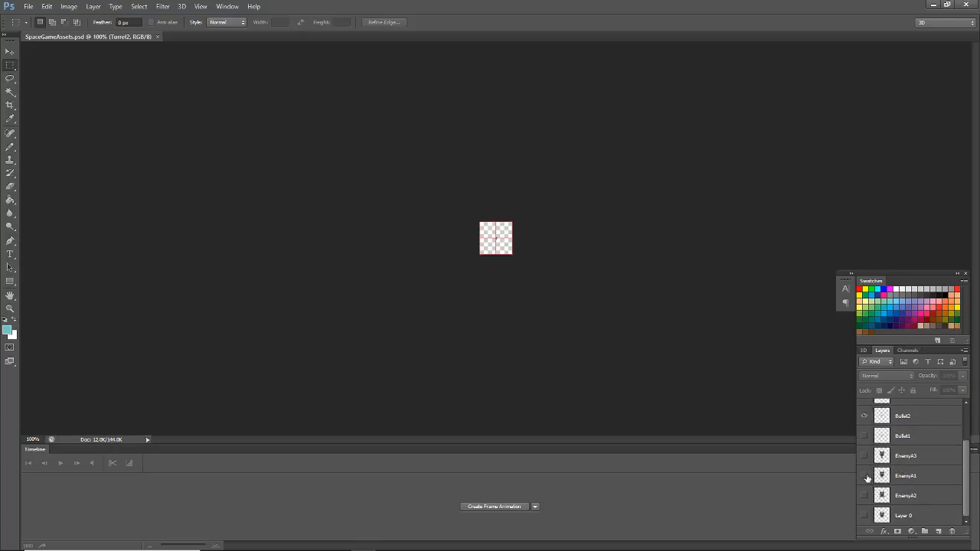
left_click(865, 476)
left_click(911, 457)
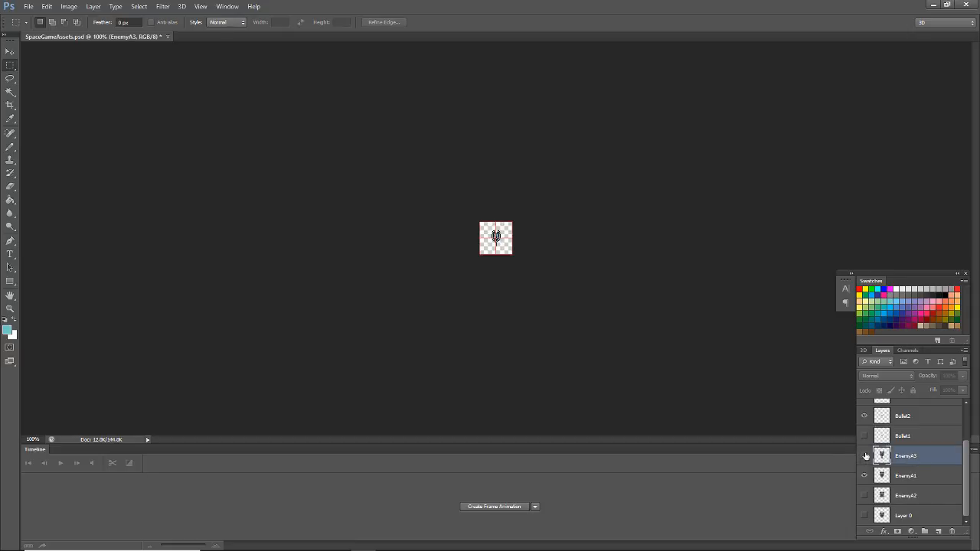
left_click(864, 457)
left_click(865, 498)
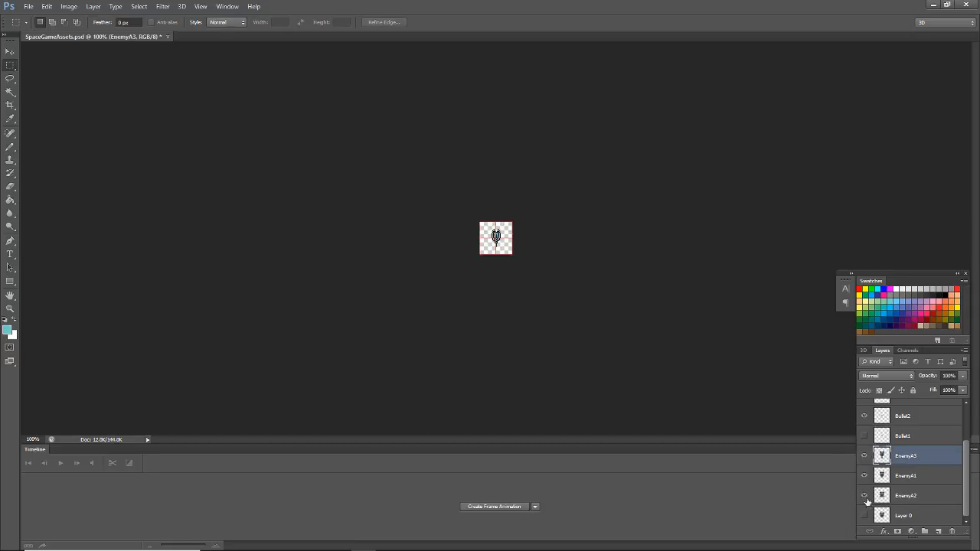
left_click(864, 516)
left_click(904, 517, "shift")
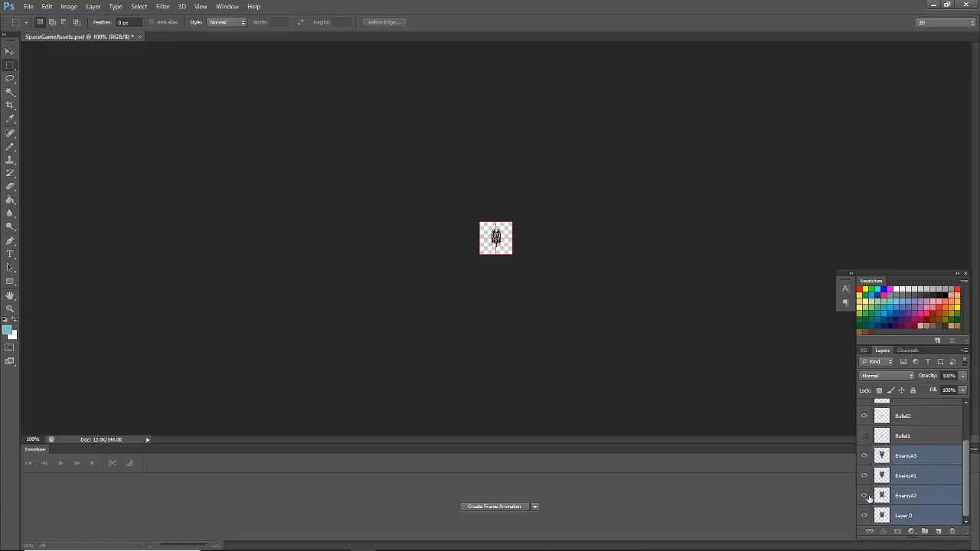
Step: Rotate the four selected enemy layers 90° clockwise, followed by a further 180° rotation
left_click(28, 7)
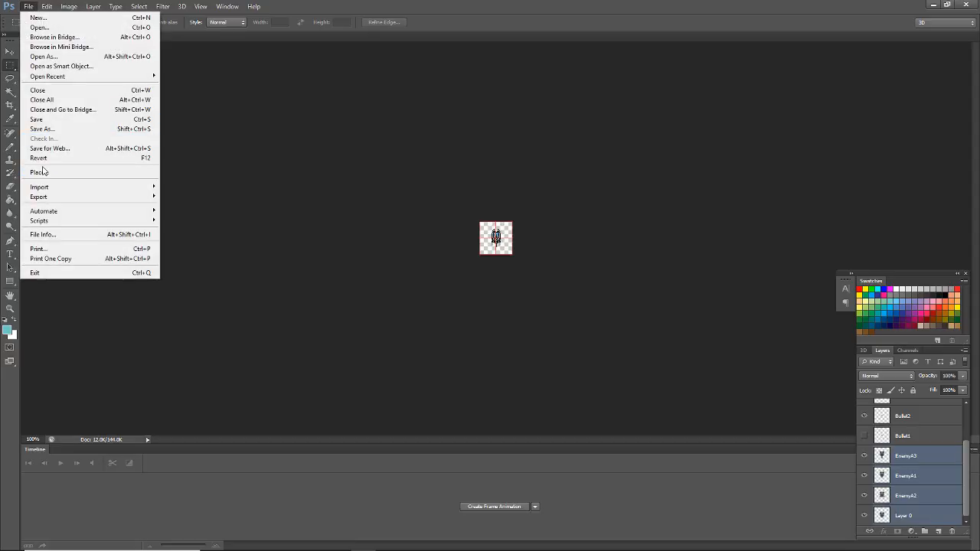
left_click(29, 7)
left_click(47, 6)
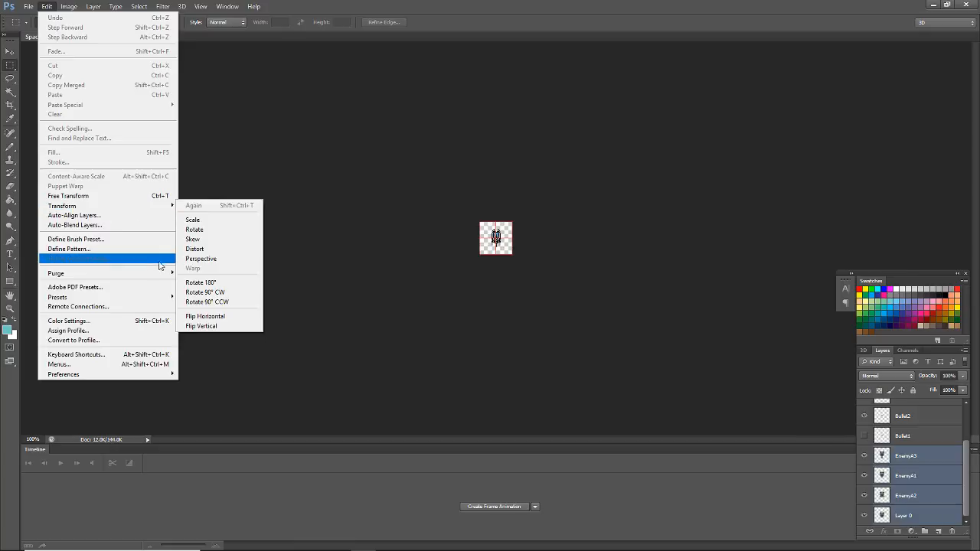
mouse_move(141, 208)
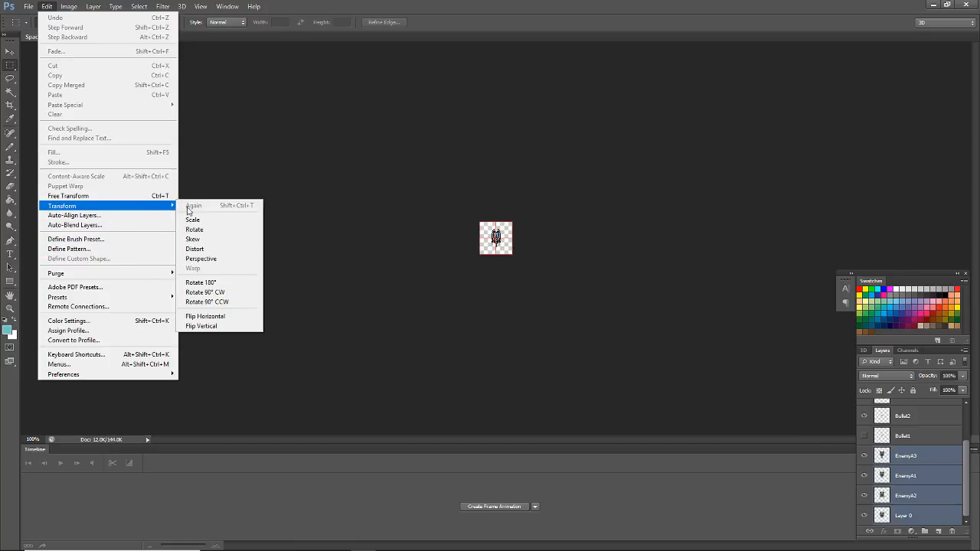
left_click(204, 292)
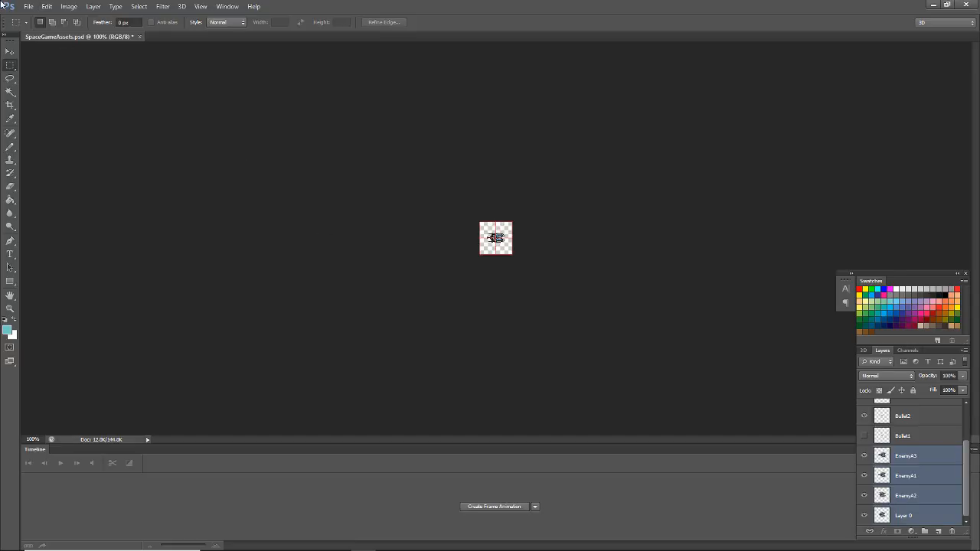
left_click(46, 6)
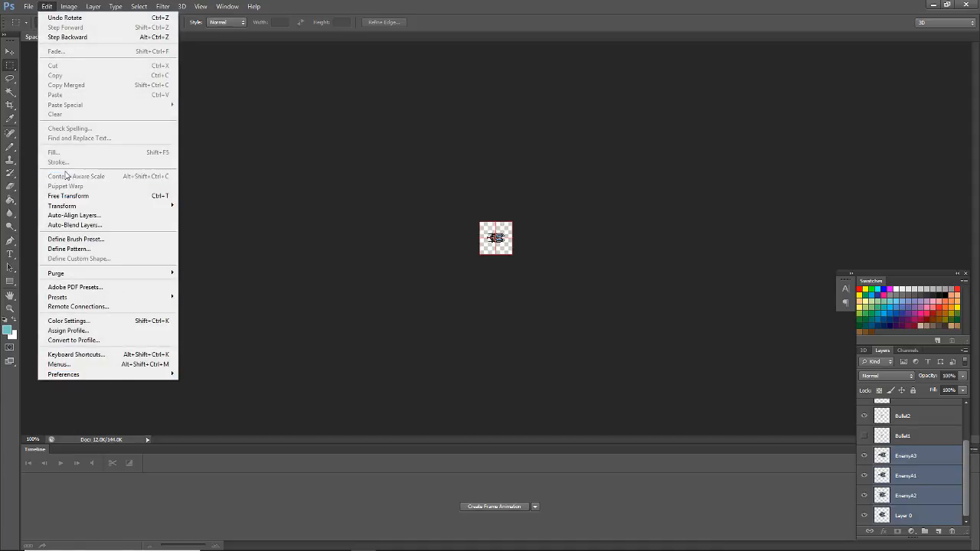
mouse_move(148, 212)
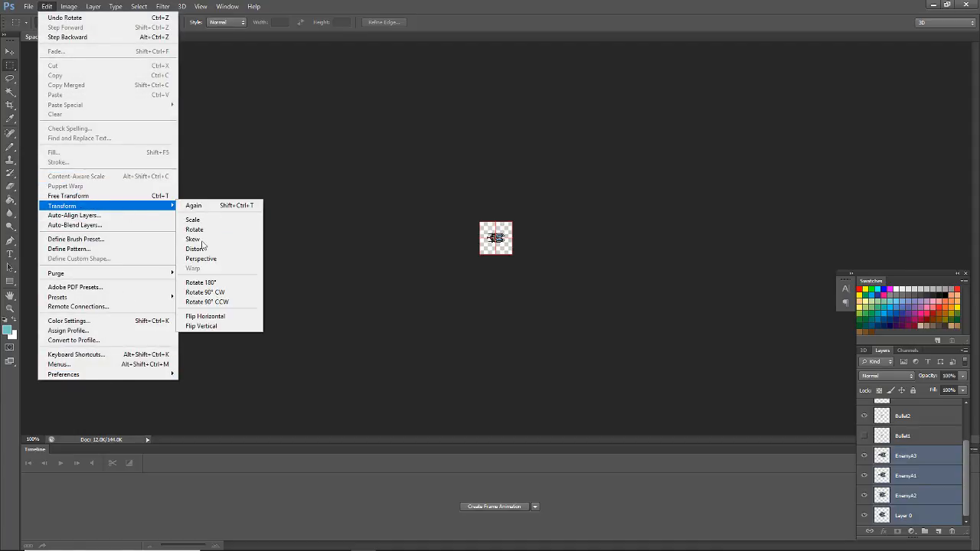
left_click(204, 284)
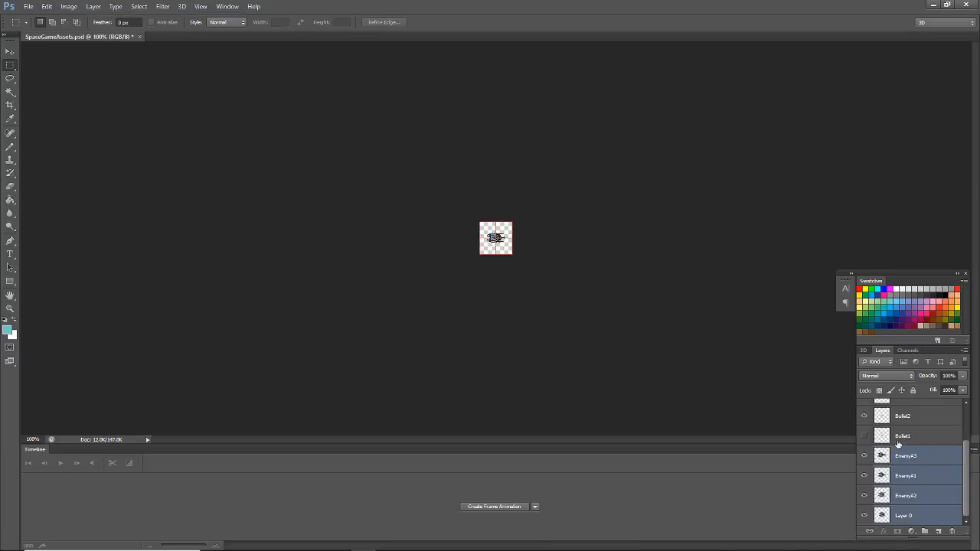
Step: Hide the layers EnemyA3, EnemyA2 and EnemyA1, and select only Layer 0
left_click(863, 456)
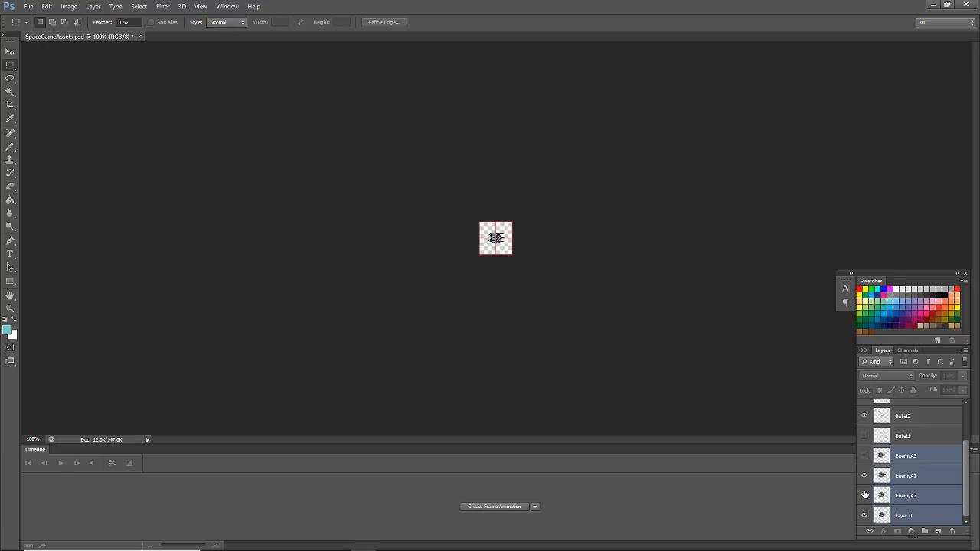
left_click(865, 495)
left_click(865, 476)
left_click(897, 515)
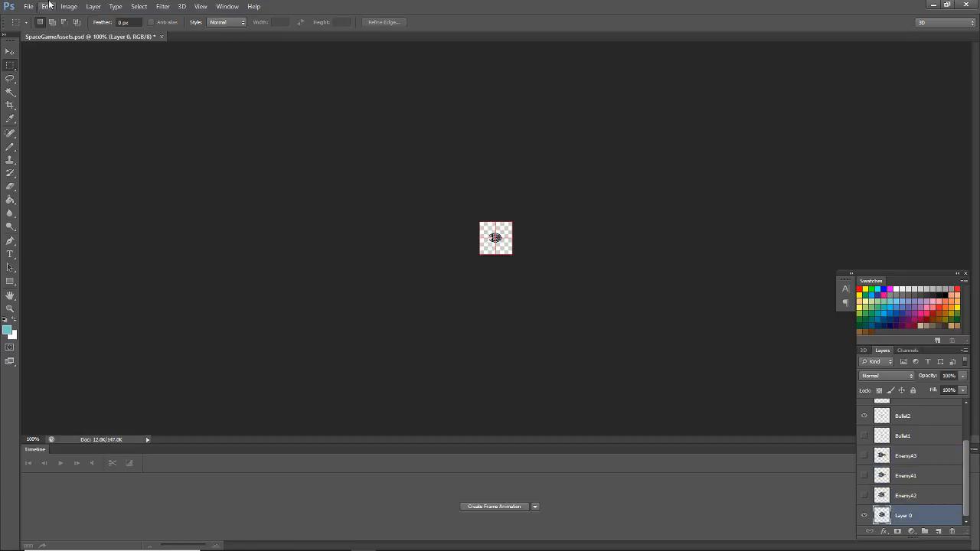
Step: Save the visible sprite as a PNG over EnemyA1.png in the StreamDev folder, keeping the default PNG options
left_click(36, 6)
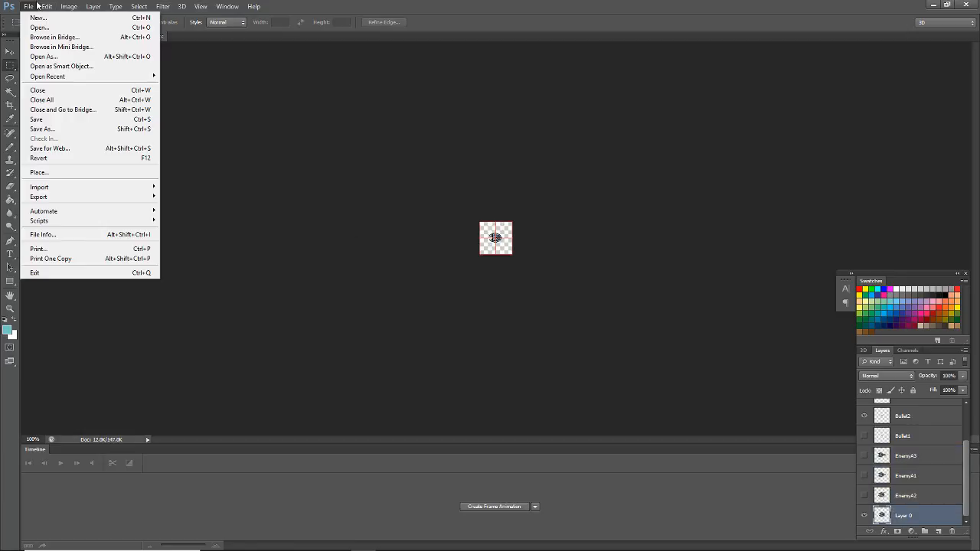
left_click(51, 130)
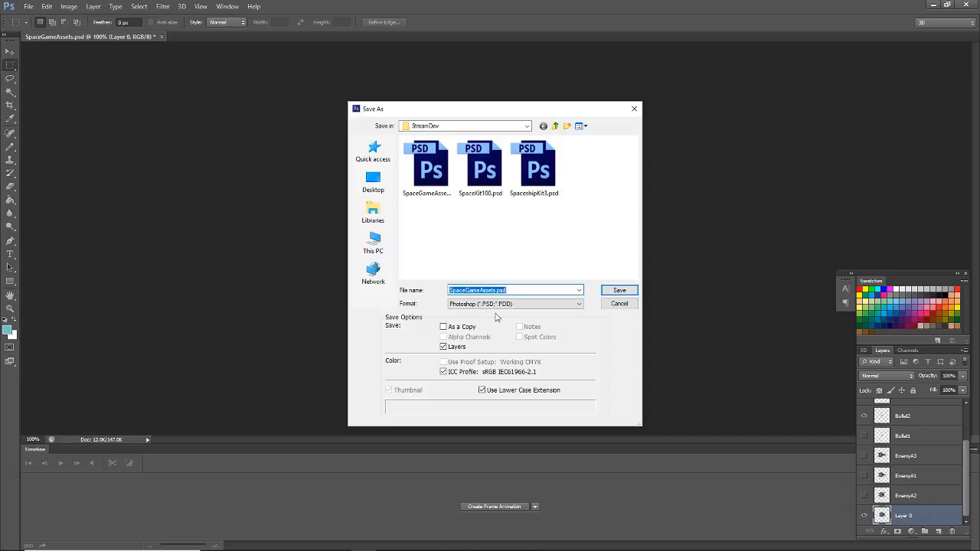
left_click(499, 304)
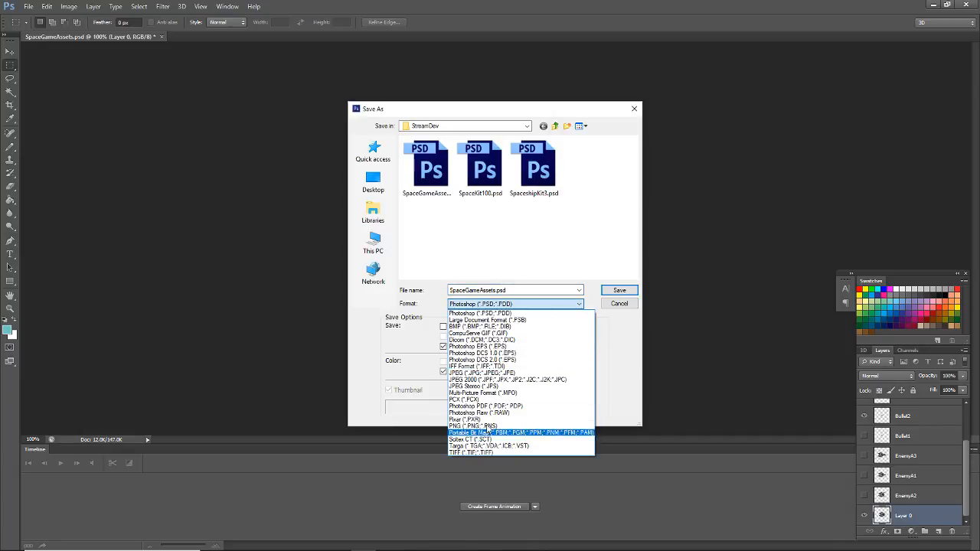
left_click(488, 426)
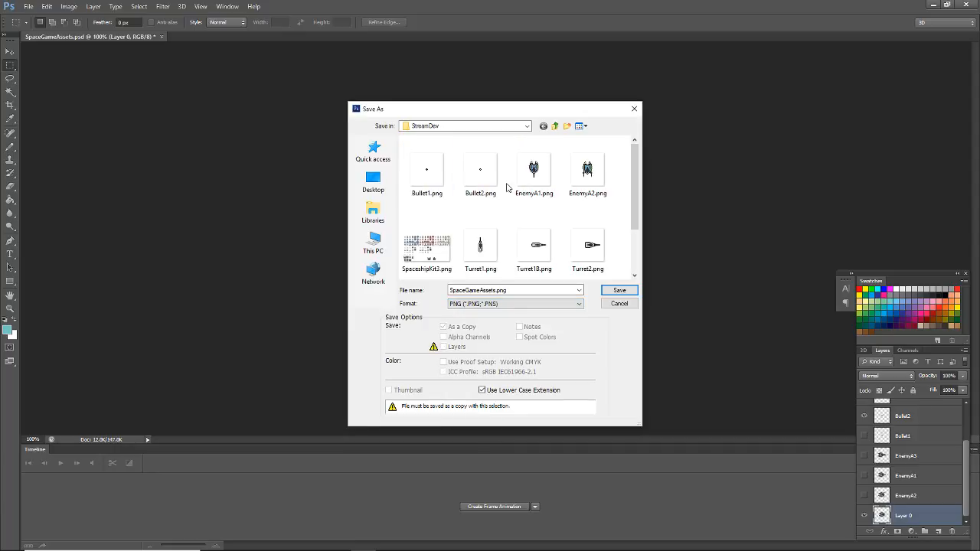
scroll(562, 215, "down", 1)
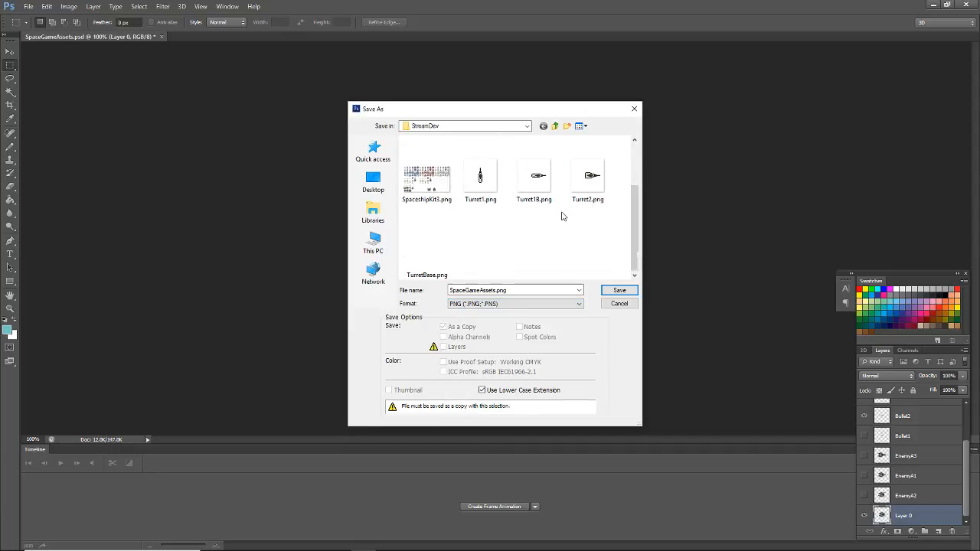
scroll(562, 215, "up", 1)
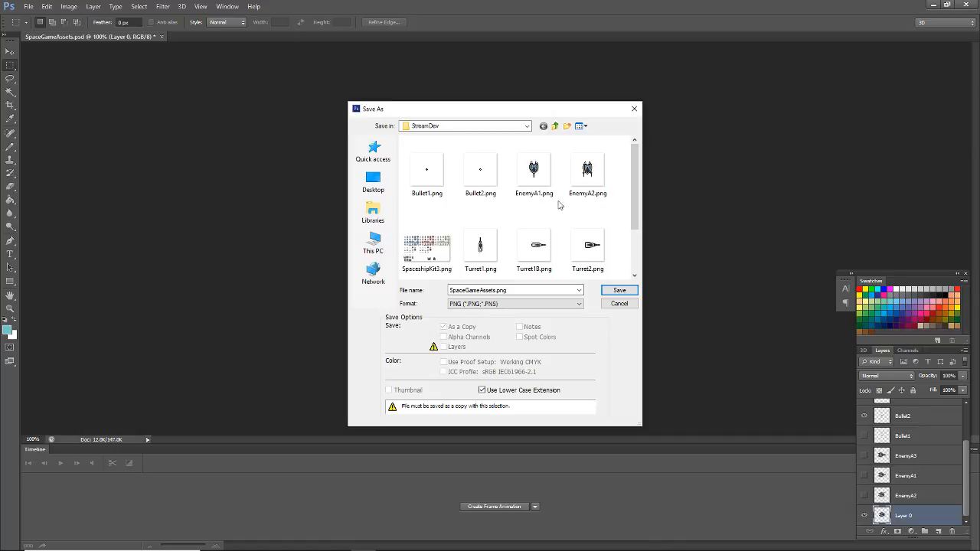
left_click(534, 164)
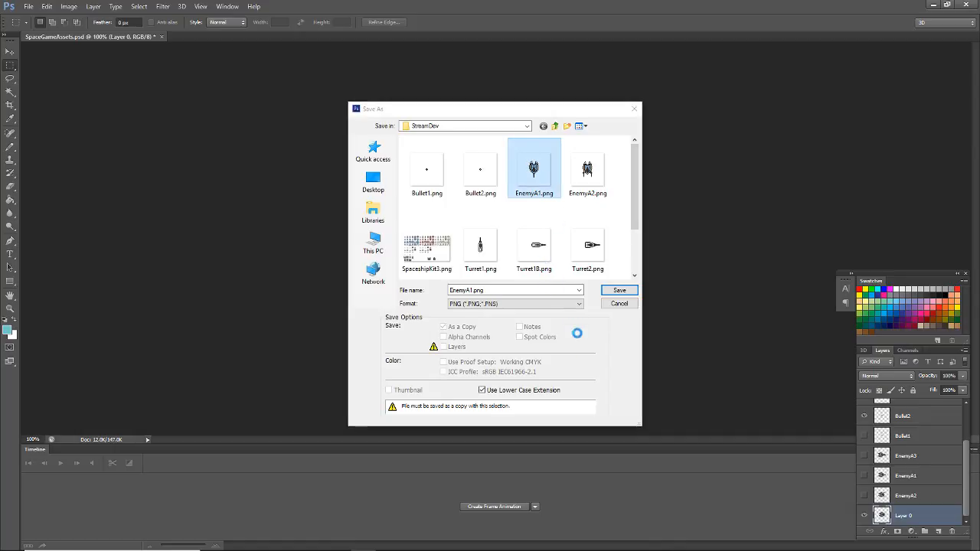
key("Return")
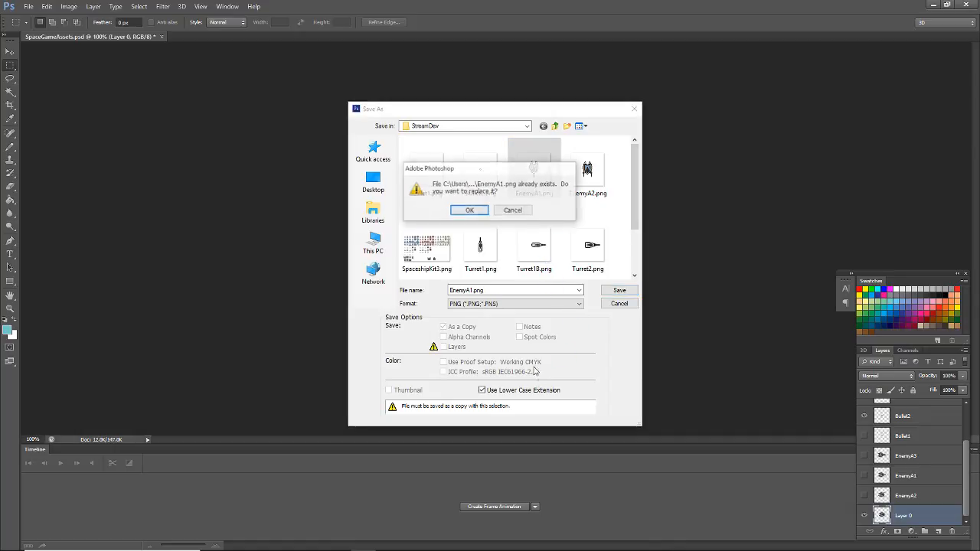
left_click(471, 210)
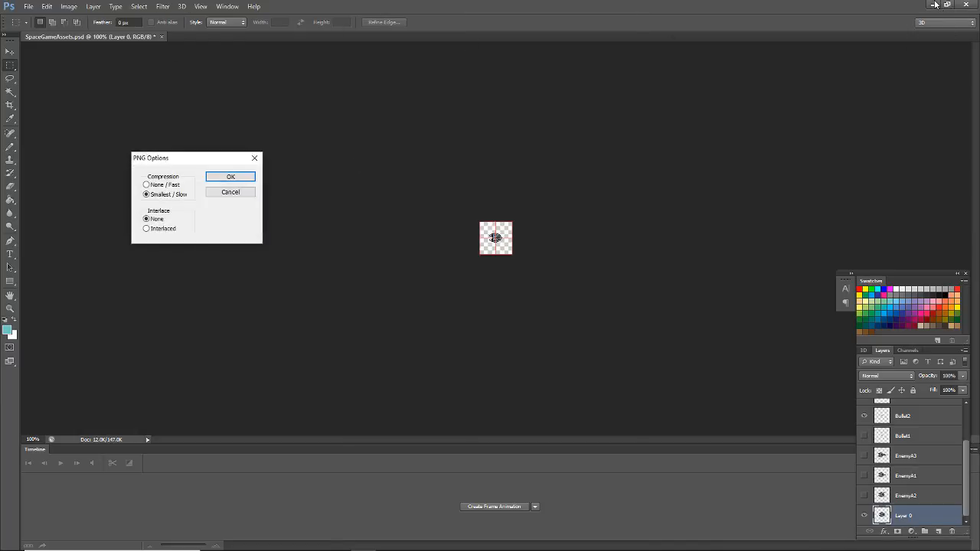
key("Return")
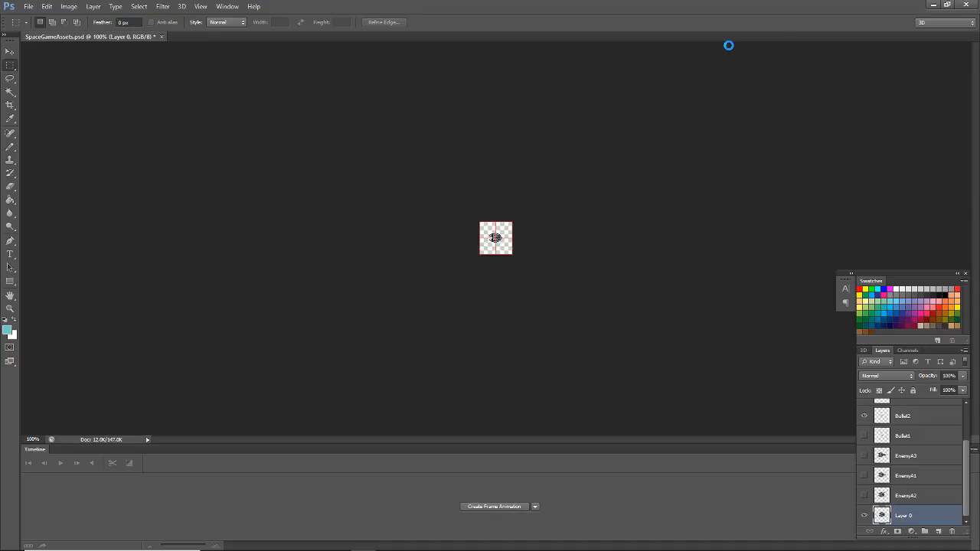
Step: Switch to GDevelop, open the Enemy1 object for editing and delete the existing image from its Animation #0
left_click(934, 5)
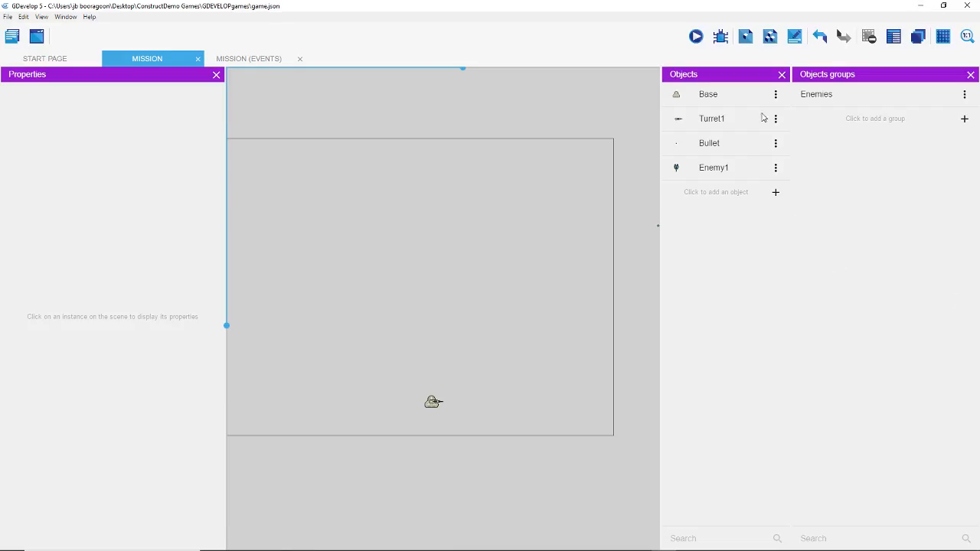
left_click(775, 168)
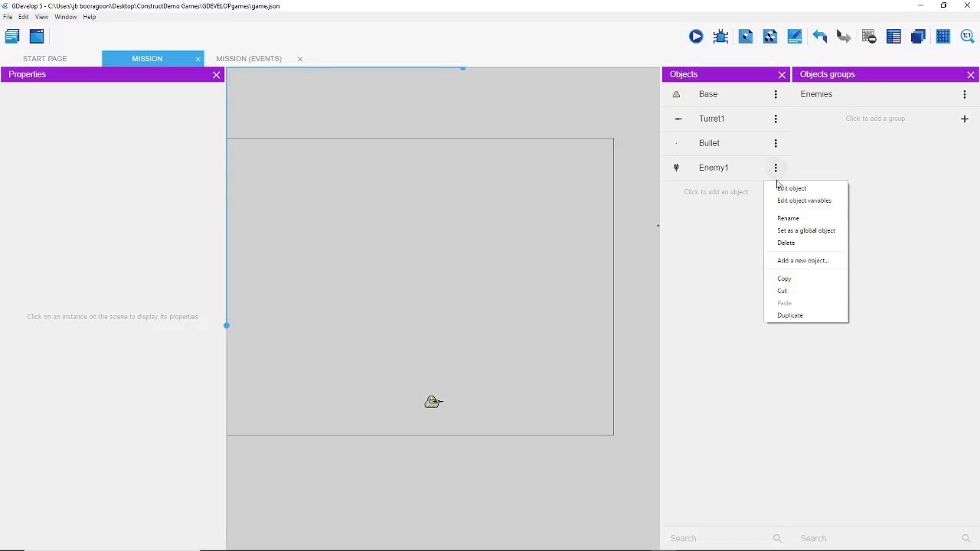
left_click(779, 189)
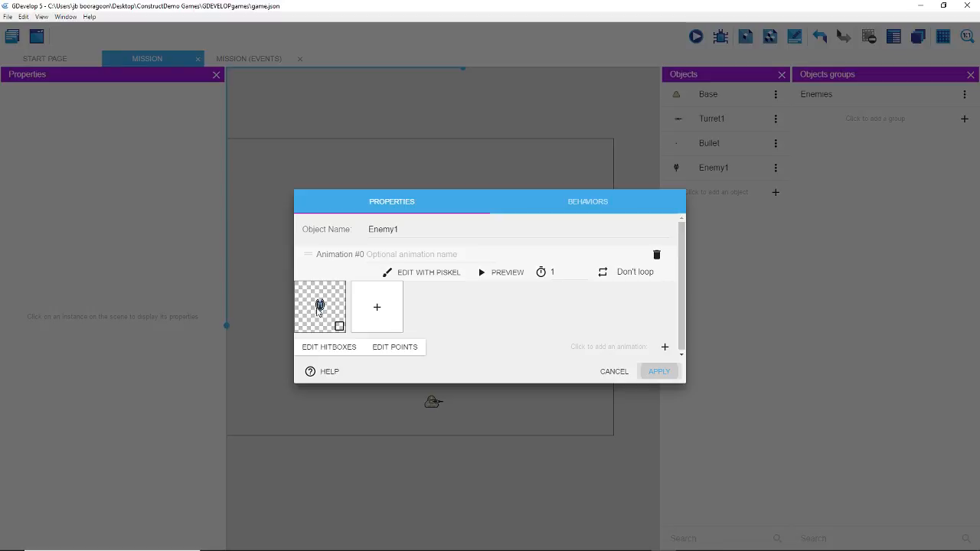
left_click(324, 311)
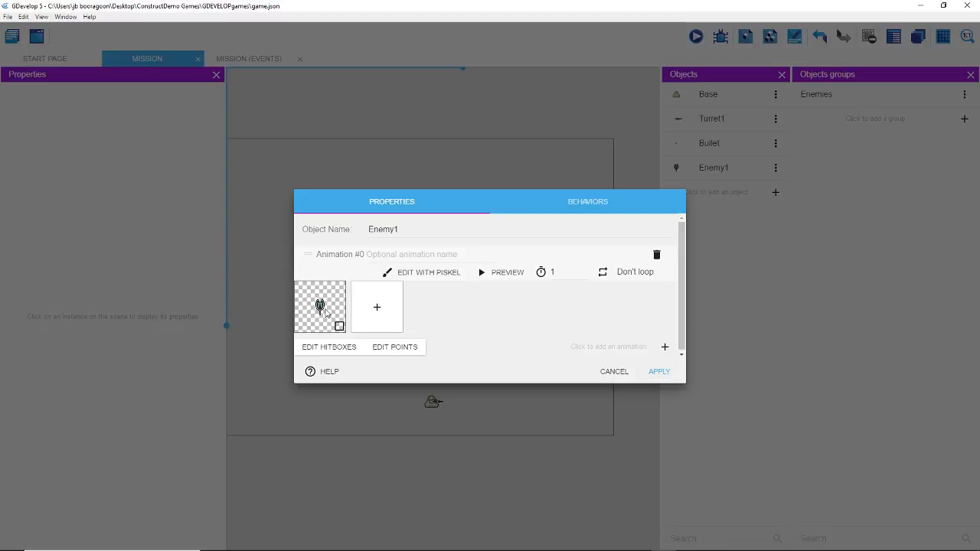
right_click(326, 316)
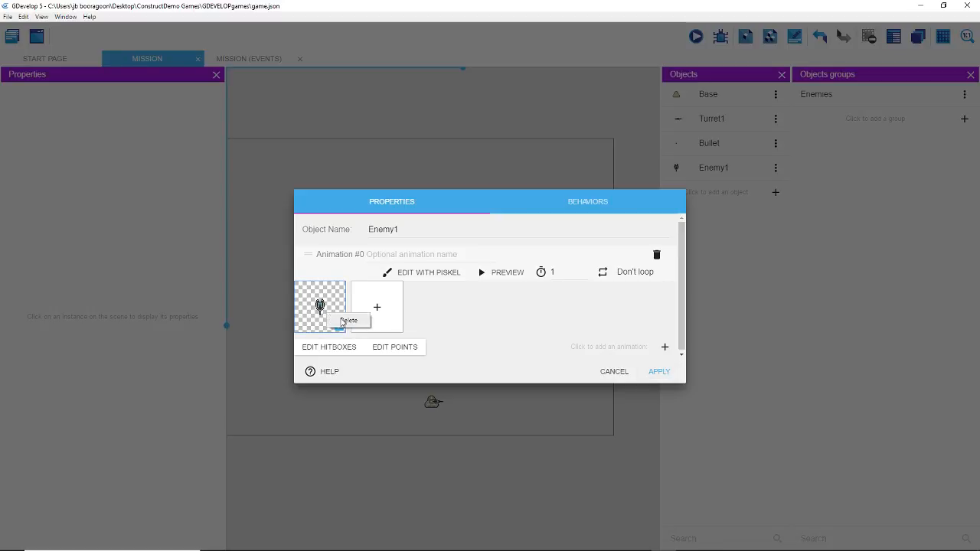
left_click(338, 319)
Step: Add EnemyA1.png from the StreamDev folder to Enemy1's Animation #0 and apply the changes
left_click(320, 313)
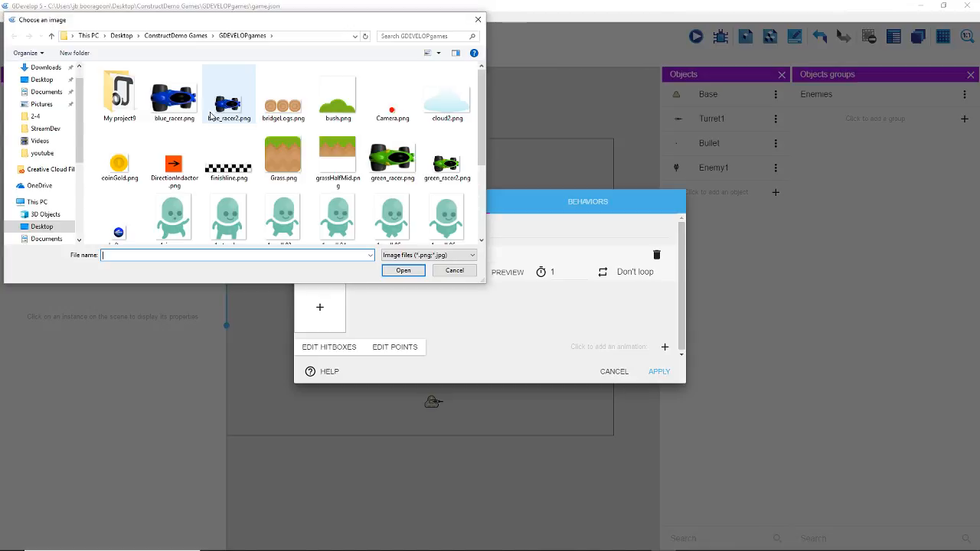
left_click(51, 130)
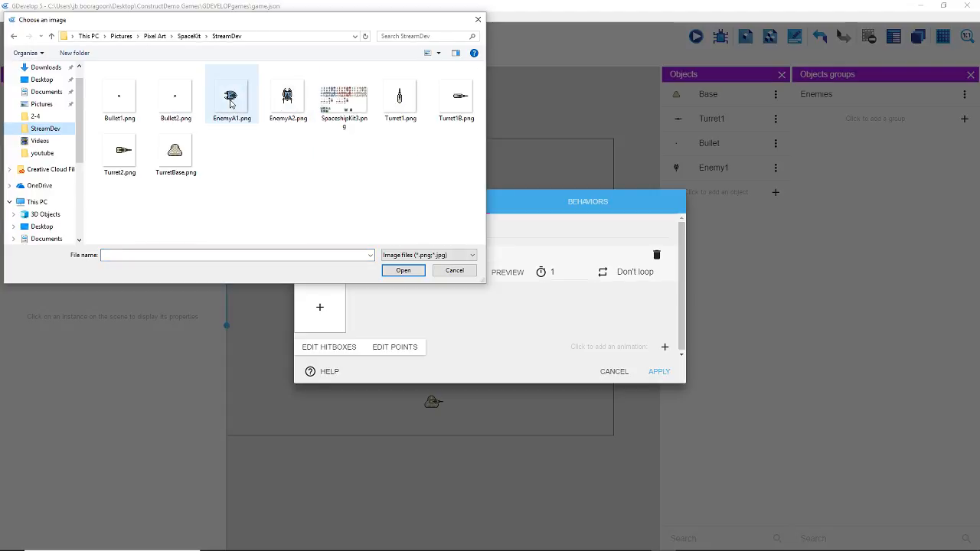
double_click(231, 98)
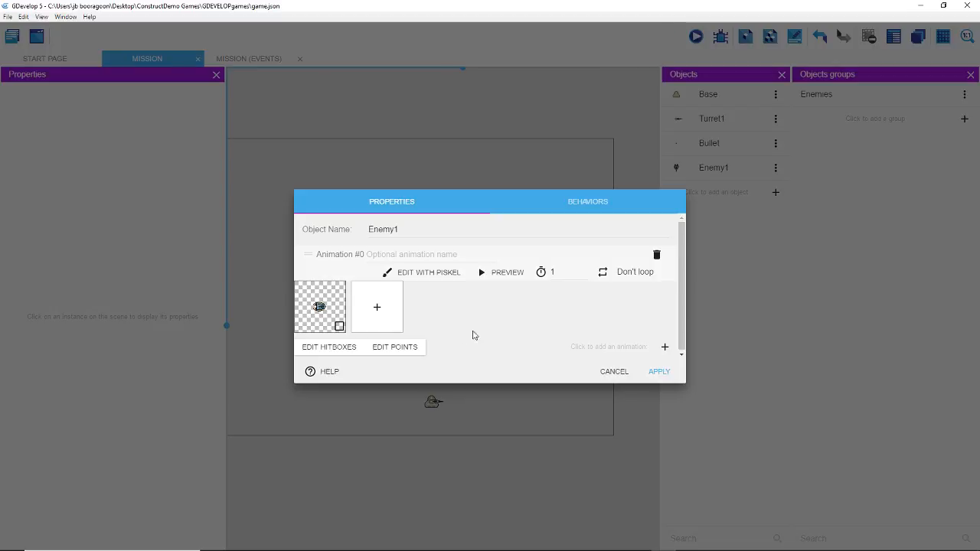
left_click(660, 371)
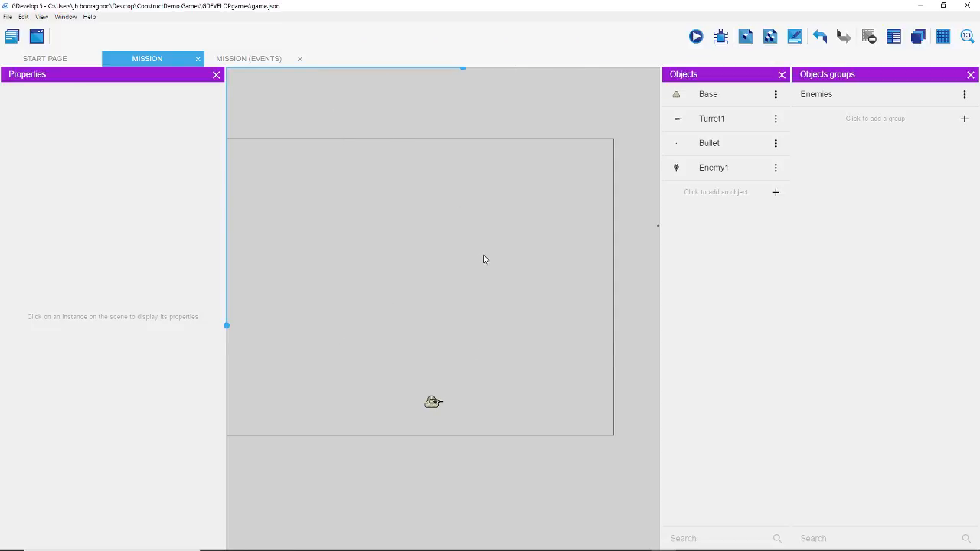
Step: Paste an Enemy1 instance into the scene and move it above the window frame, to about X 393, Y -147
key("ctrl+v")
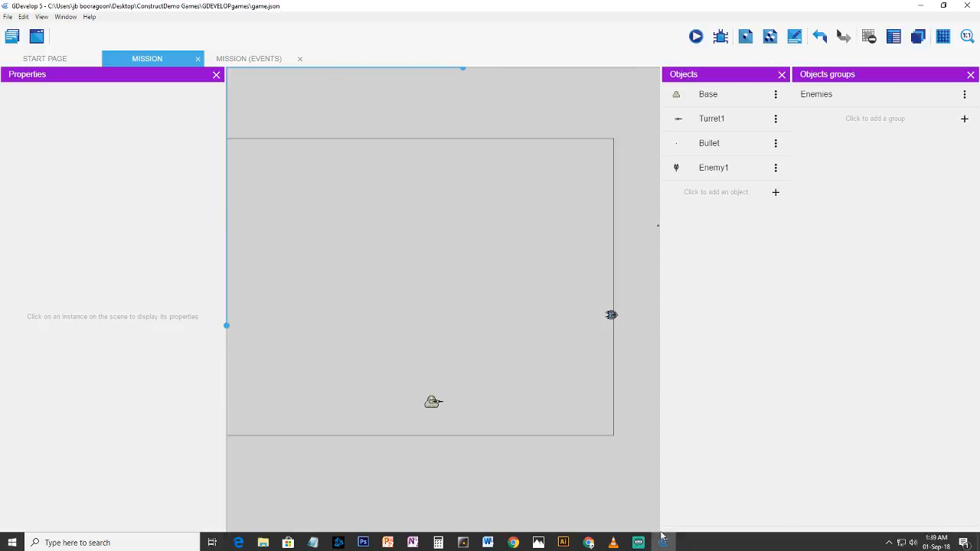
left_click_drag(611, 320, 426, 86)
Step: Close Photoshop from GDevelop, saving the changes to SpaceGameAssets.psd
mouse_move(682, 540)
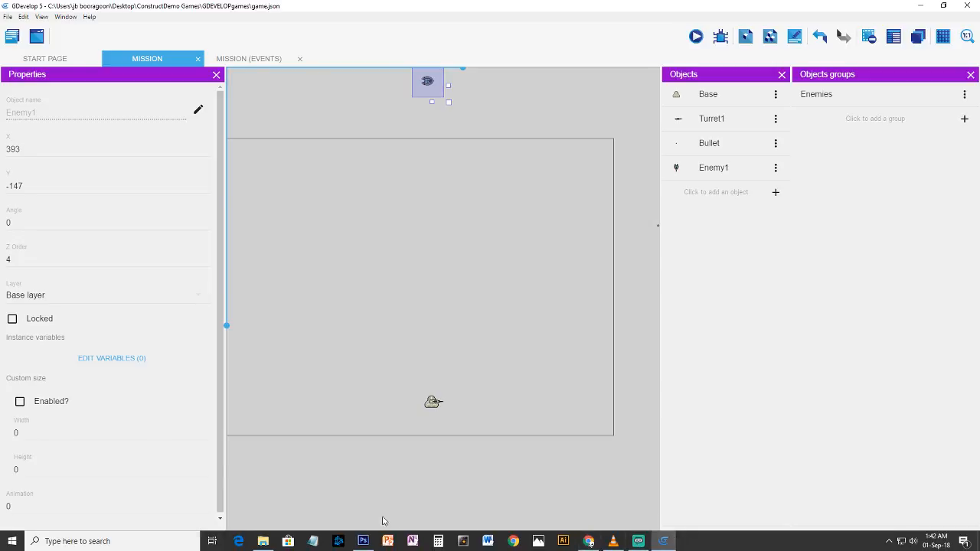
mouse_move(372, 546)
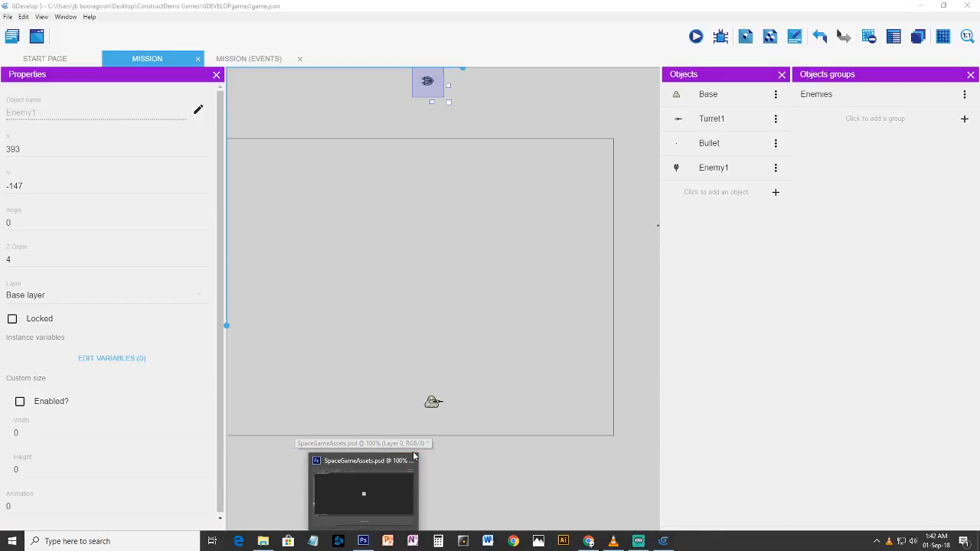
left_click(415, 460)
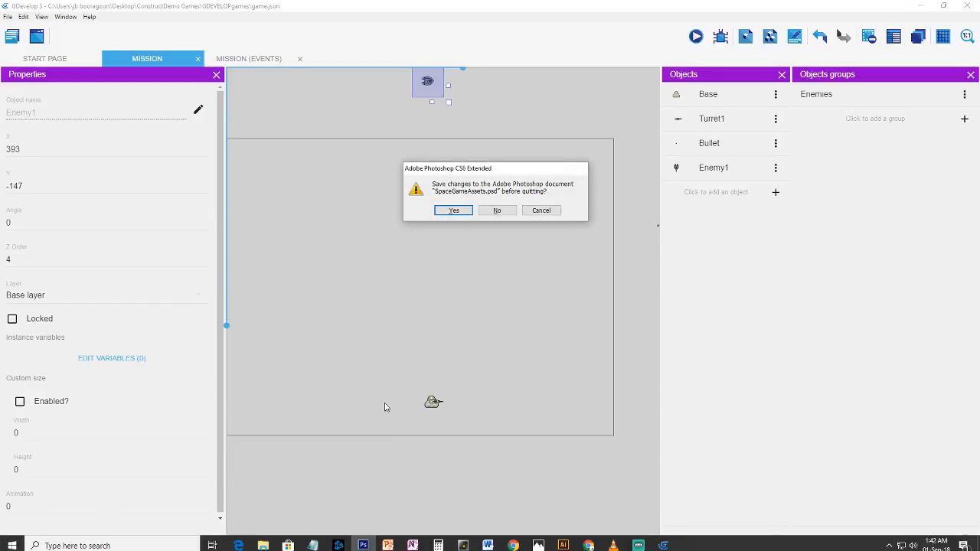
left_click(457, 212)
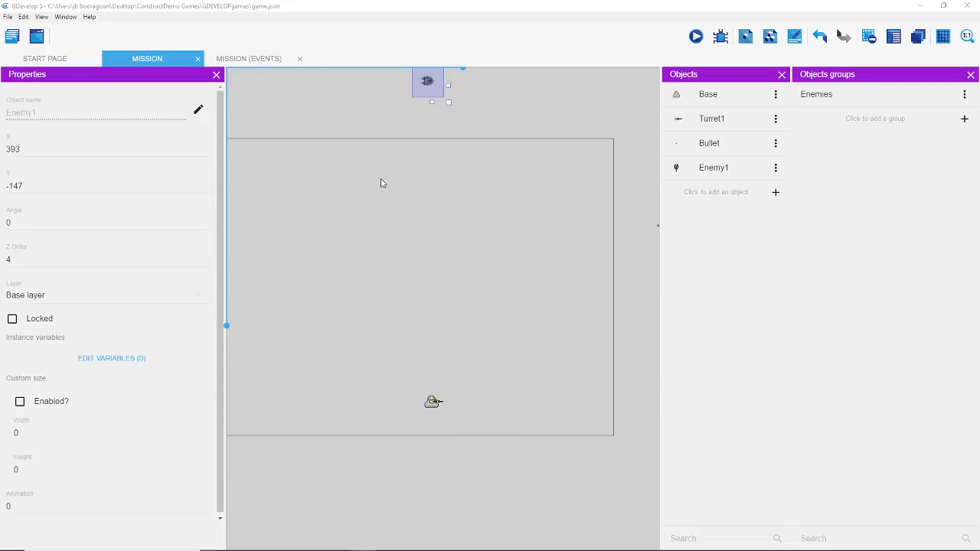
left_click(776, 170)
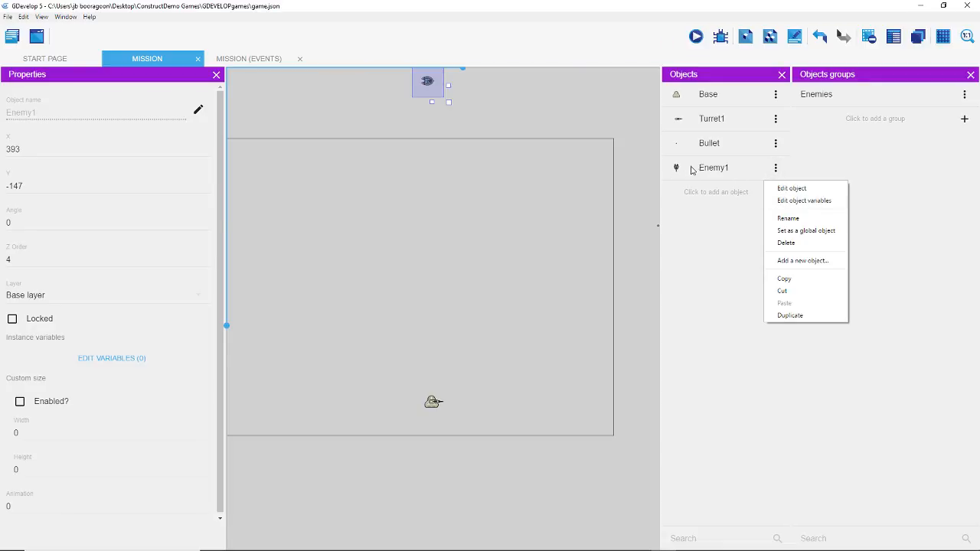
left_click(730, 331)
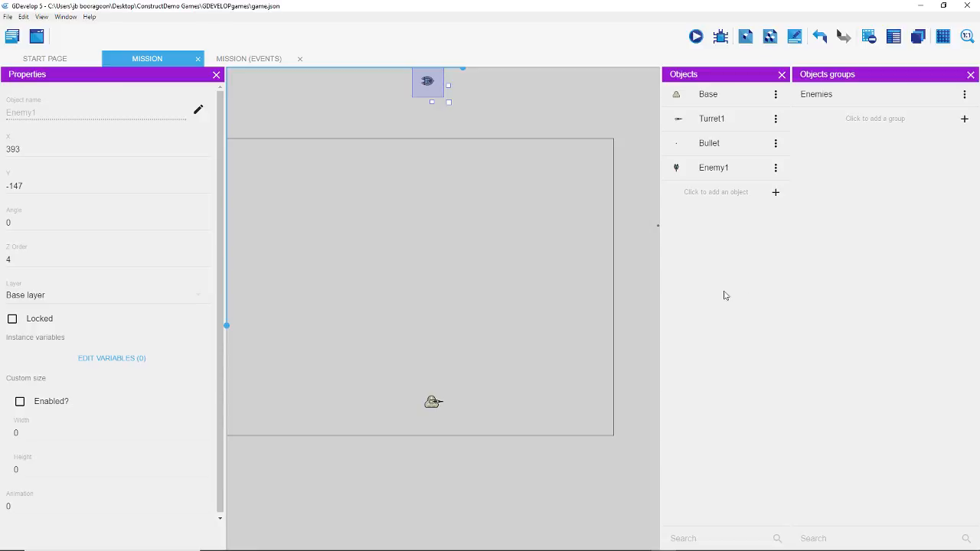
Step: Open the Enemy1 object's properties to check its Animation #0 image, and close them again
left_click(775, 168)
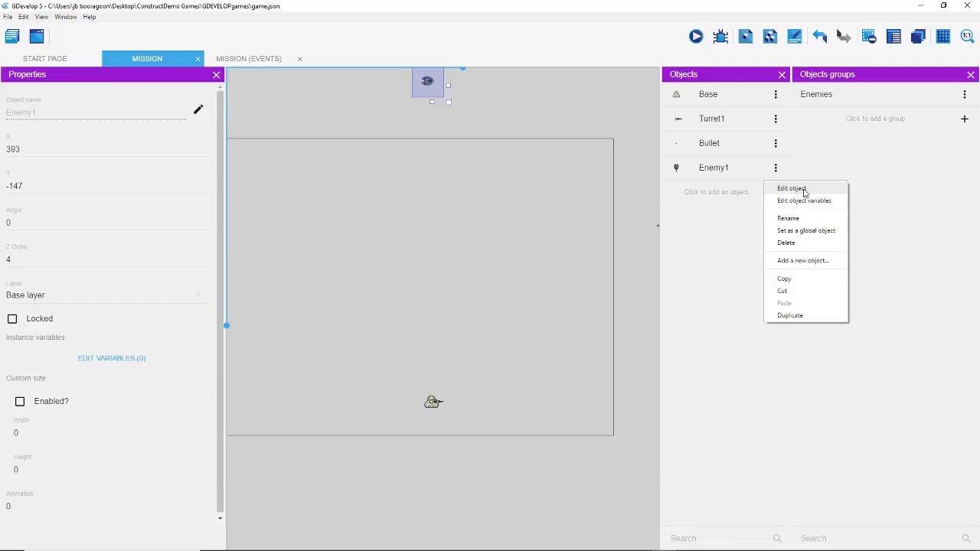
left_click(793, 189)
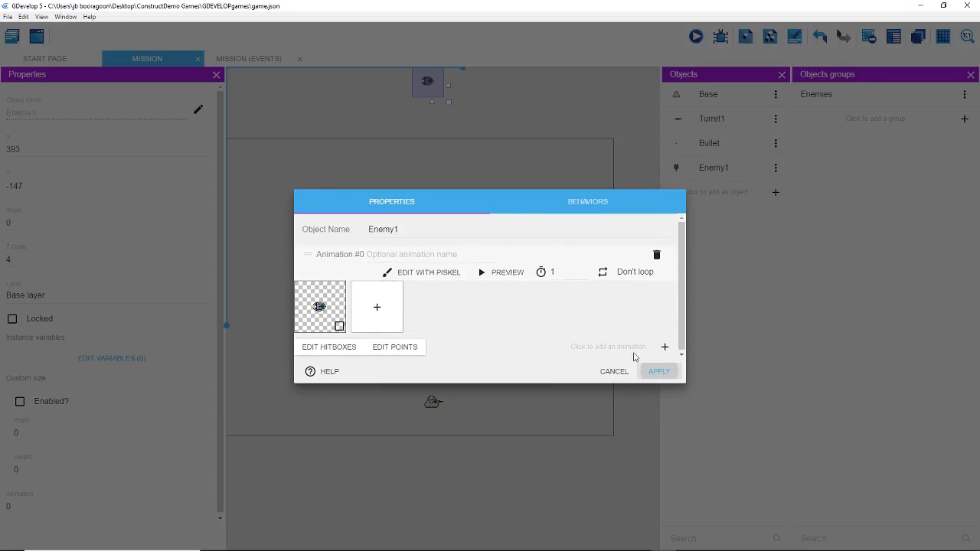
left_click(659, 372)
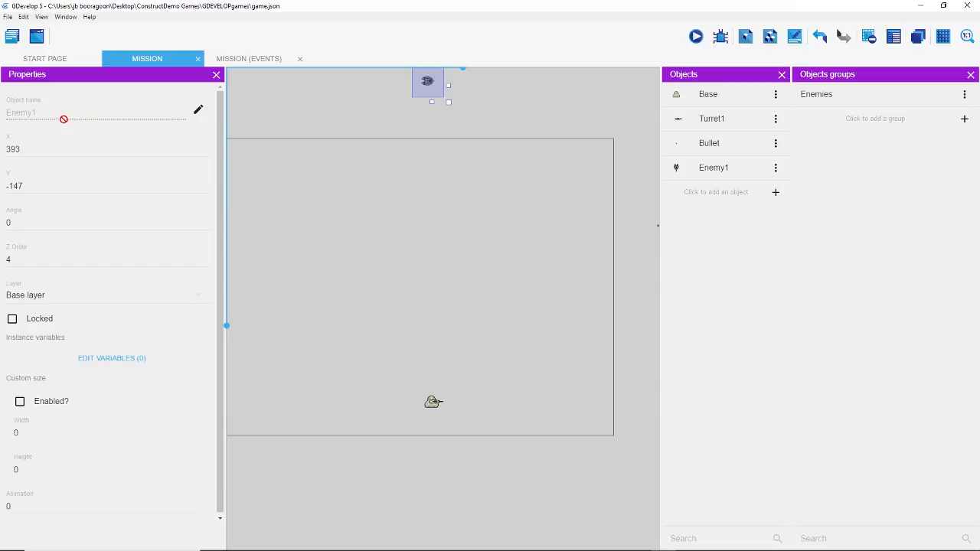
Step: Add a comment reading "Create enemies" below the Shoot Bullet event in the Mission events
left_click(252, 59)
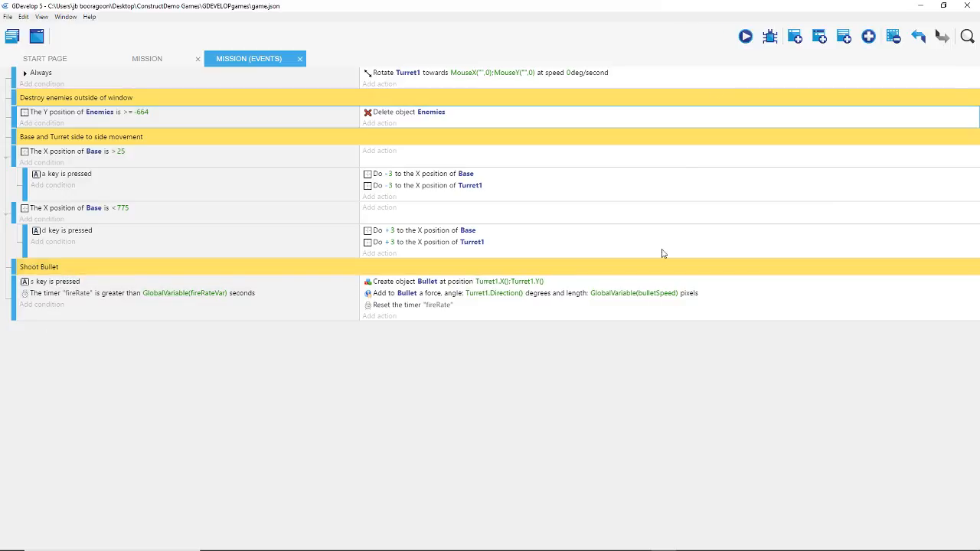
left_click(232, 310)
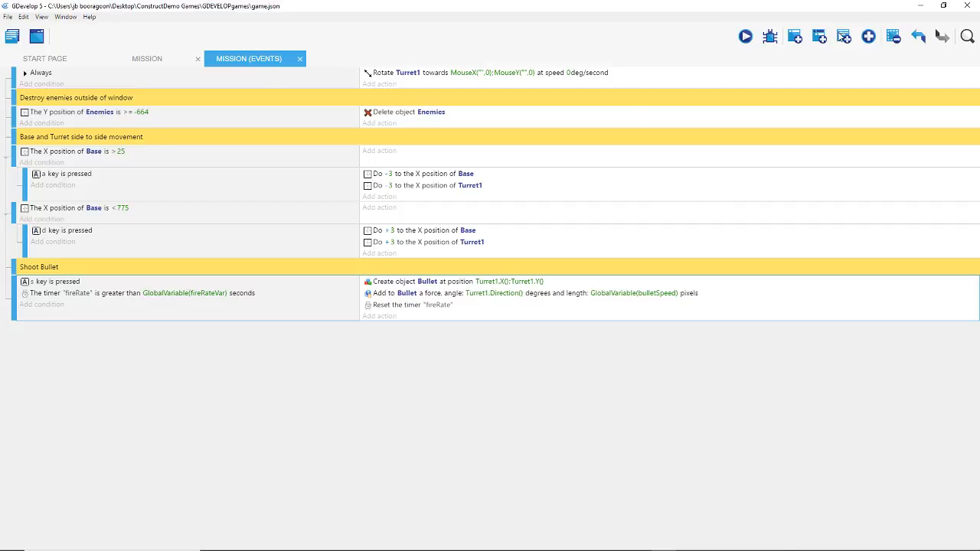
left_click(844, 36)
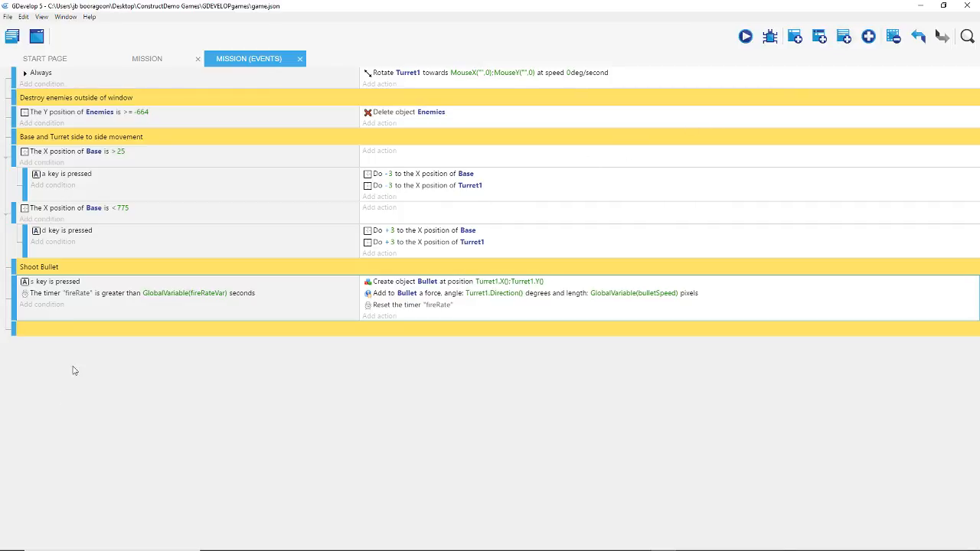
left_click(111, 328)
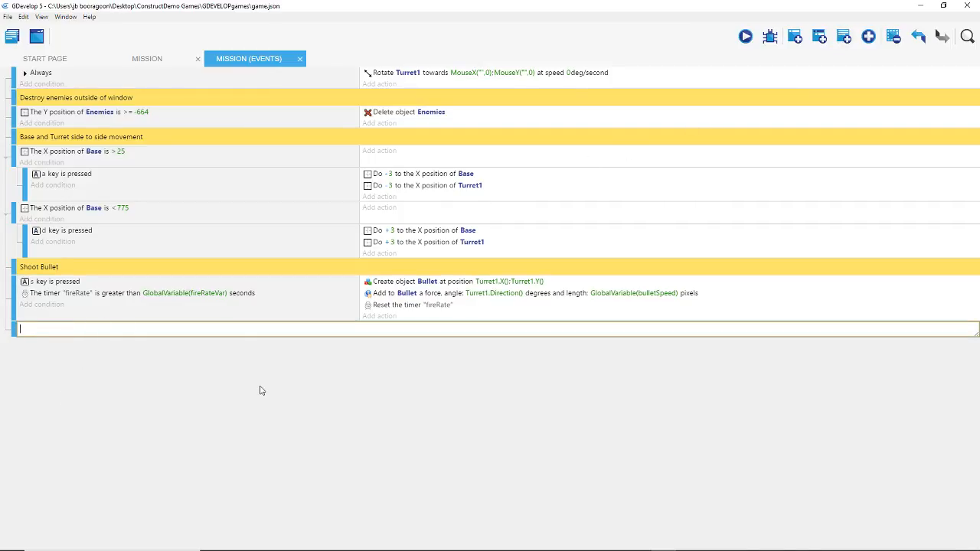
type("Create enemies")
key("Return")
key("BackSpace")
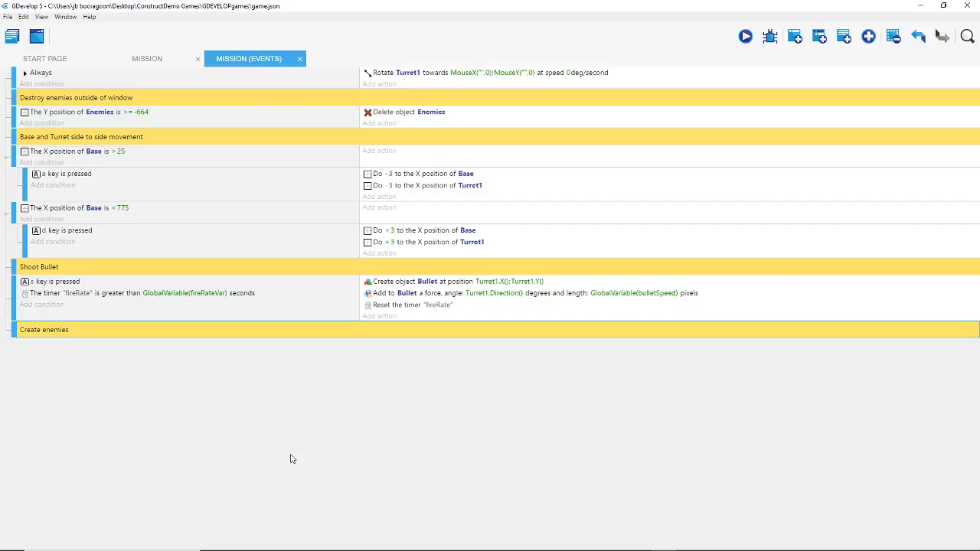
left_click(293, 459)
Step: Add an event under the Create enemies comment with a timer value condition of 0.7 seconds for the timer "createEnemy"
left_click(802, 44)
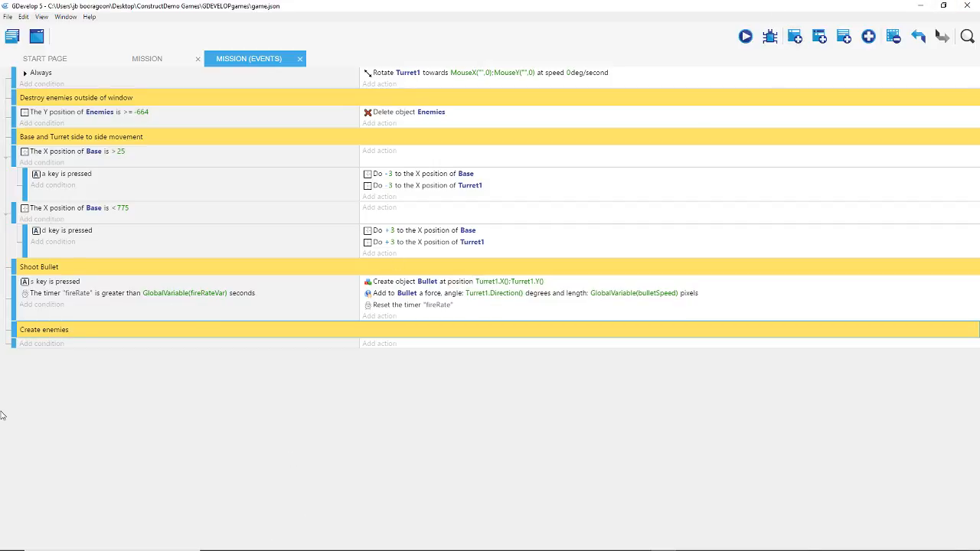
left_click(53, 344)
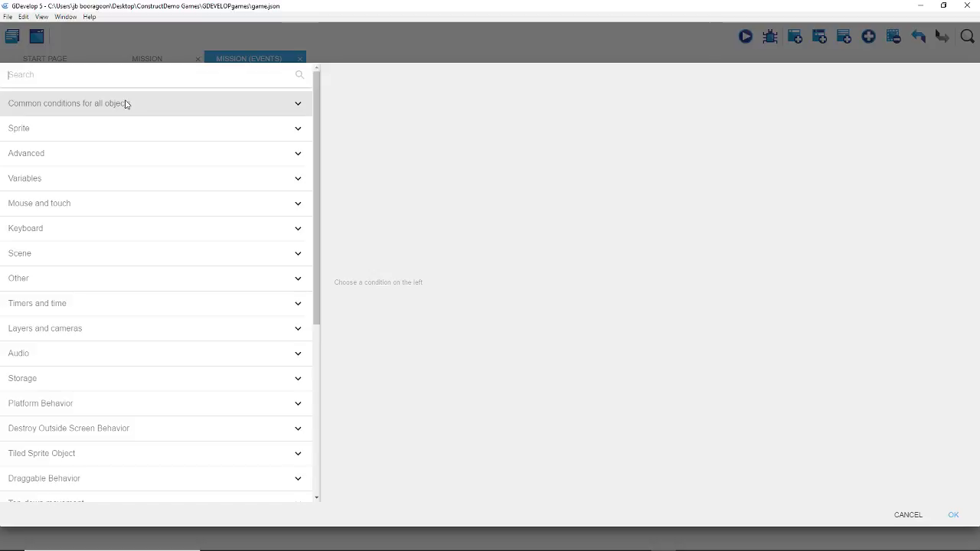
left_click(95, 312)
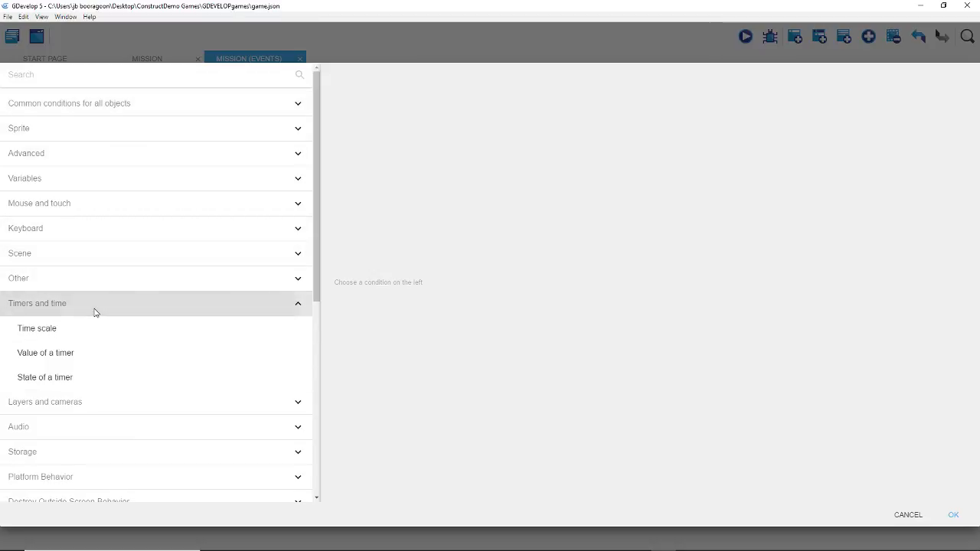
left_click(75, 359)
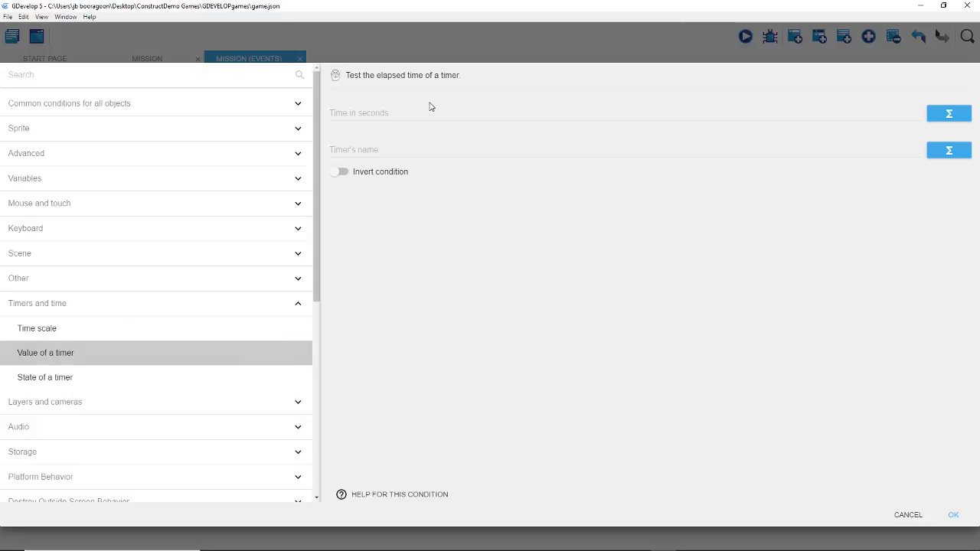
left_click(426, 109)
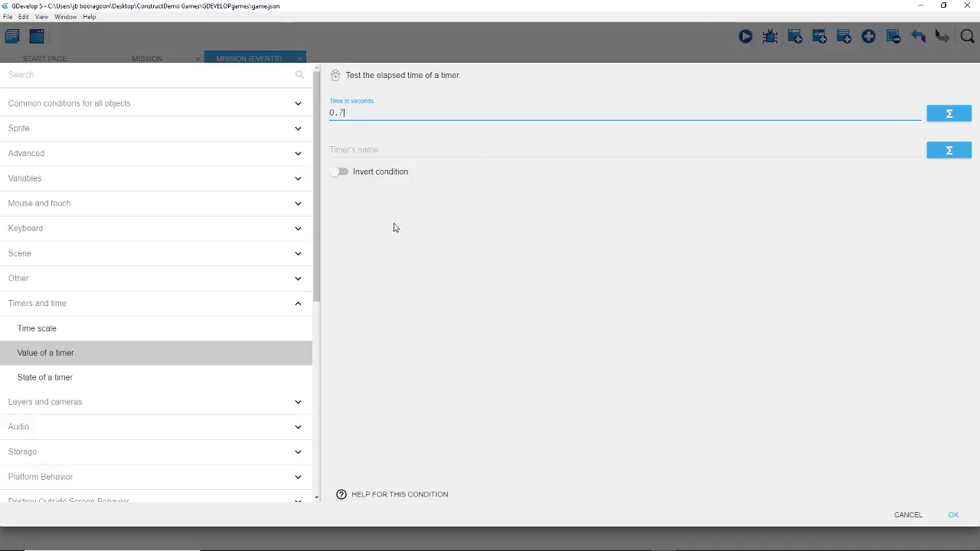
left_click(412, 148)
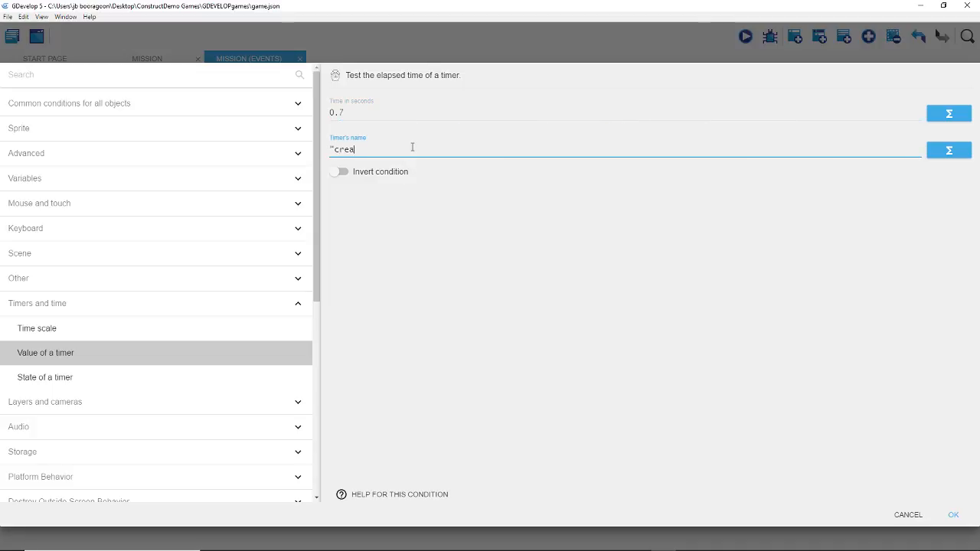
type("Enem")
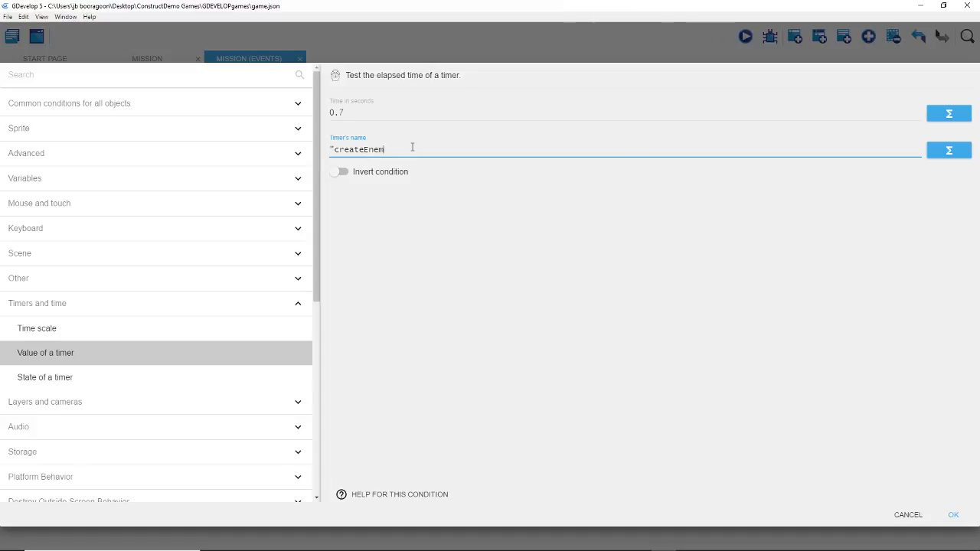
type("y")
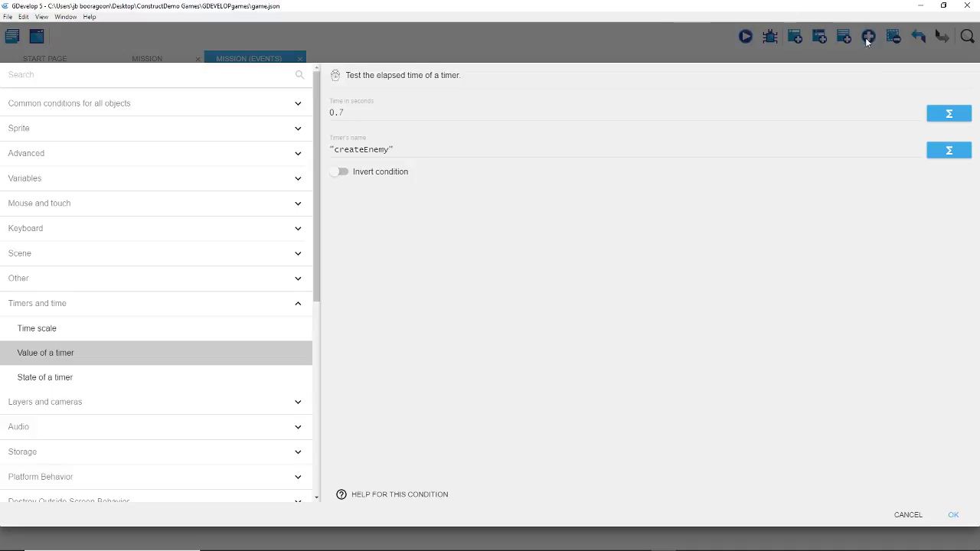
left_click(953, 514)
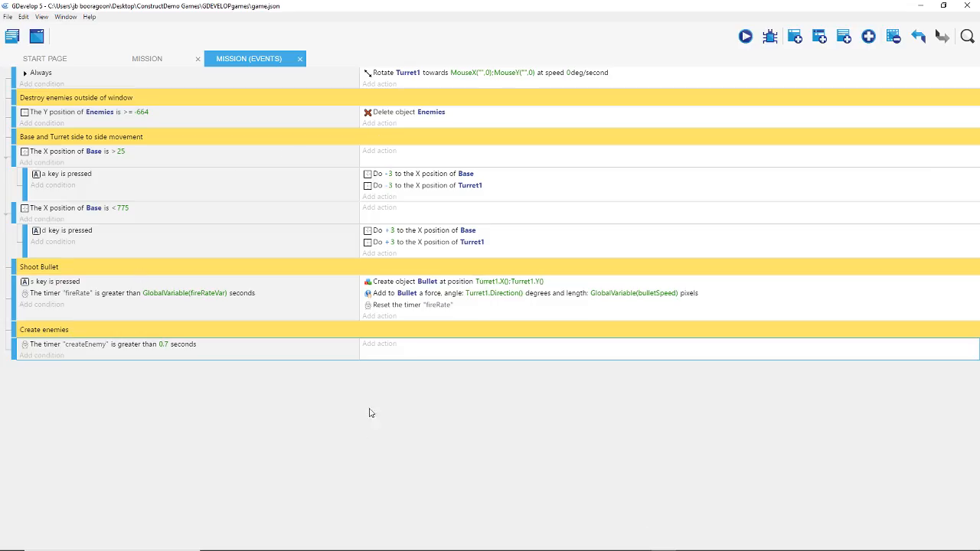
Step: Give the createEnemy timer event a Create an object action with Enemy1 as the object to create
left_click(380, 346)
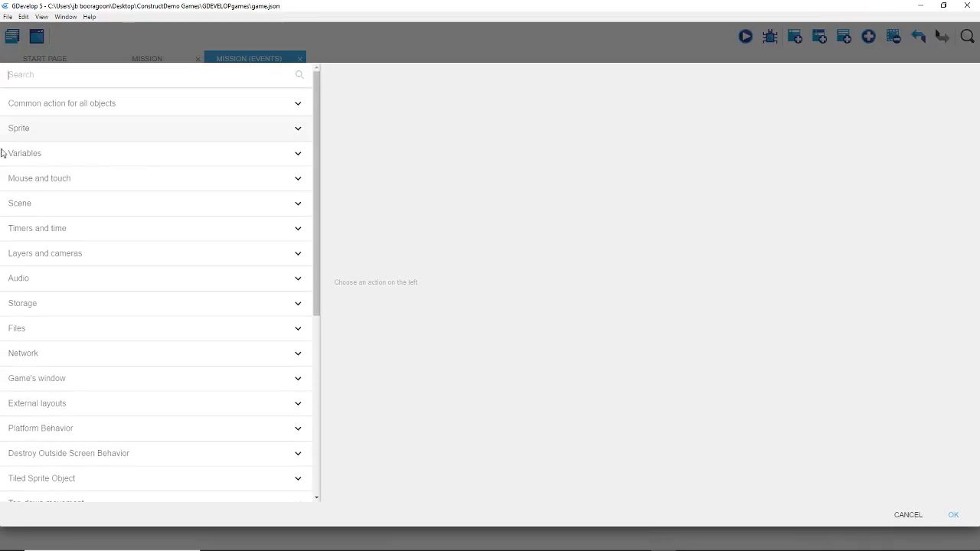
left_click(114, 103)
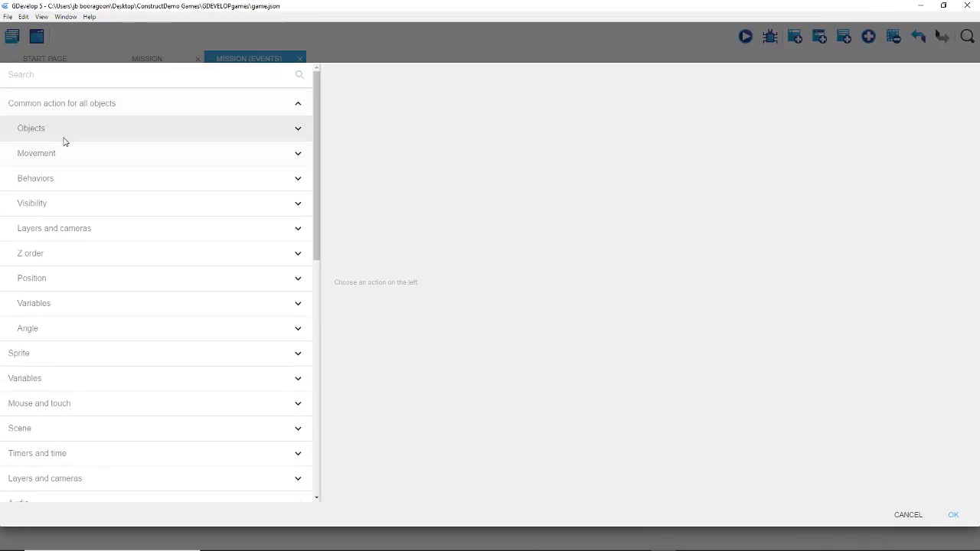
left_click(65, 130)
left_click(89, 205)
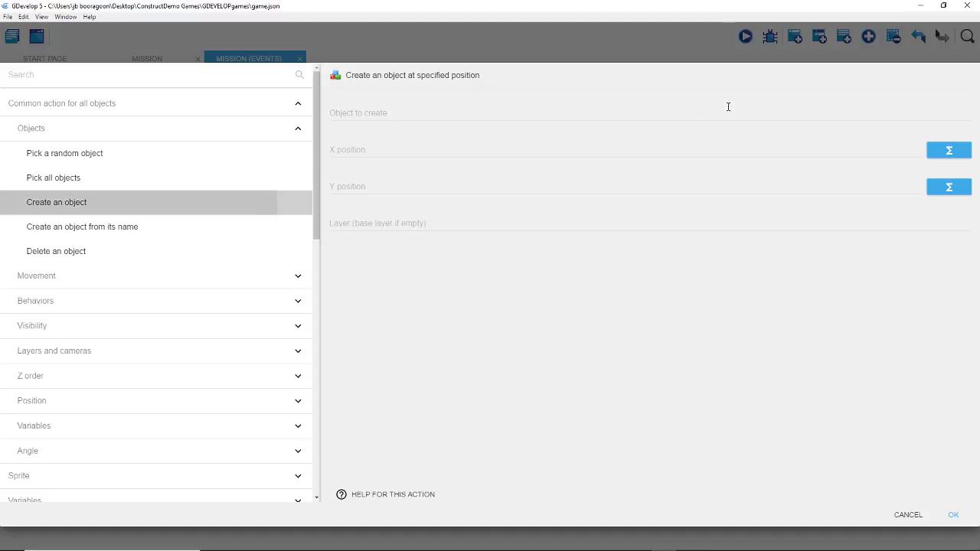
left_click(361, 113)
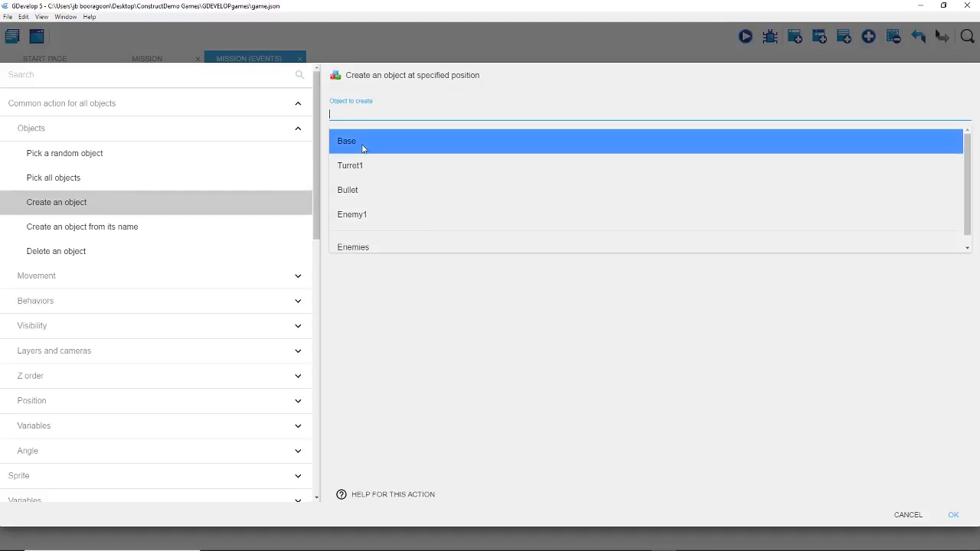
left_click(373, 222)
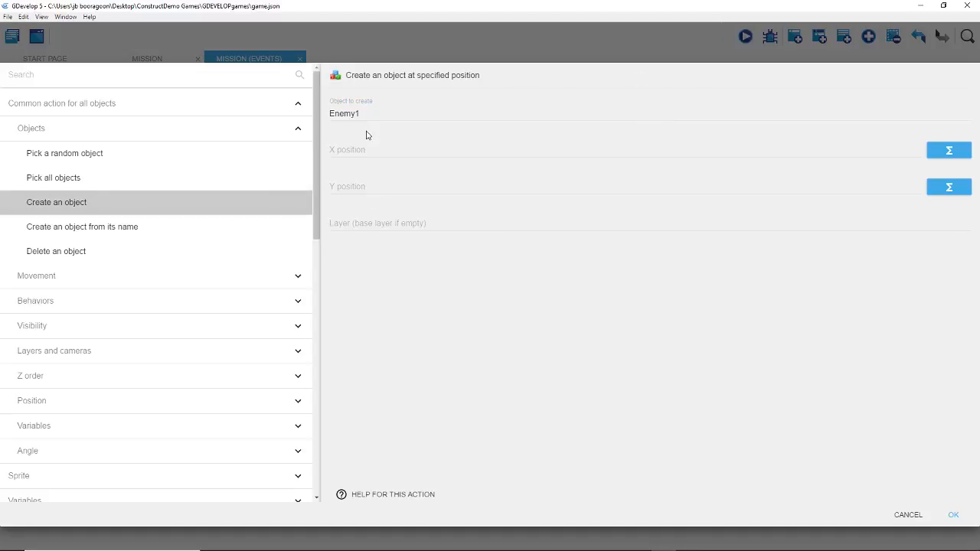
Step: Try the expression Random(64,736) as the X position for creating Enemy1
left_click(367, 156)
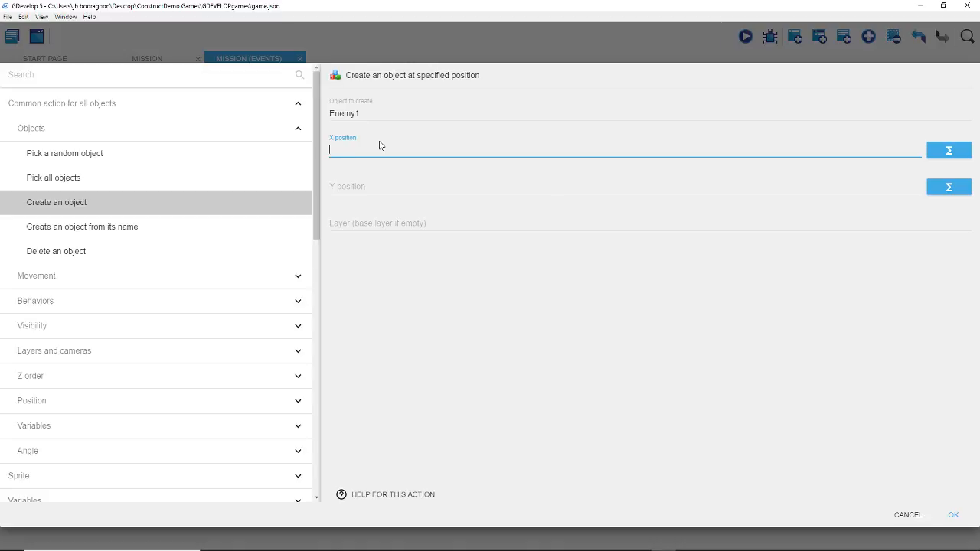
type("Random")
type("()")
type("64,")
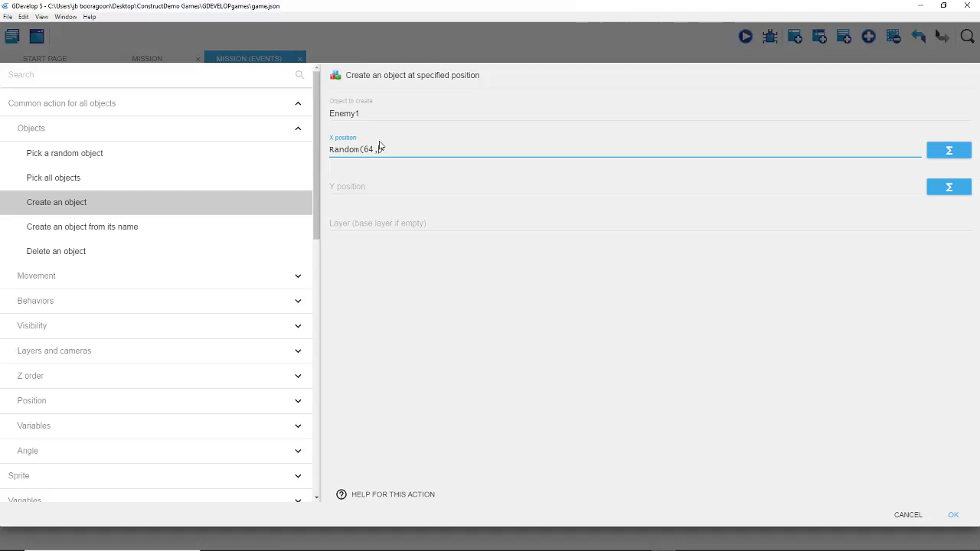
type("736)")
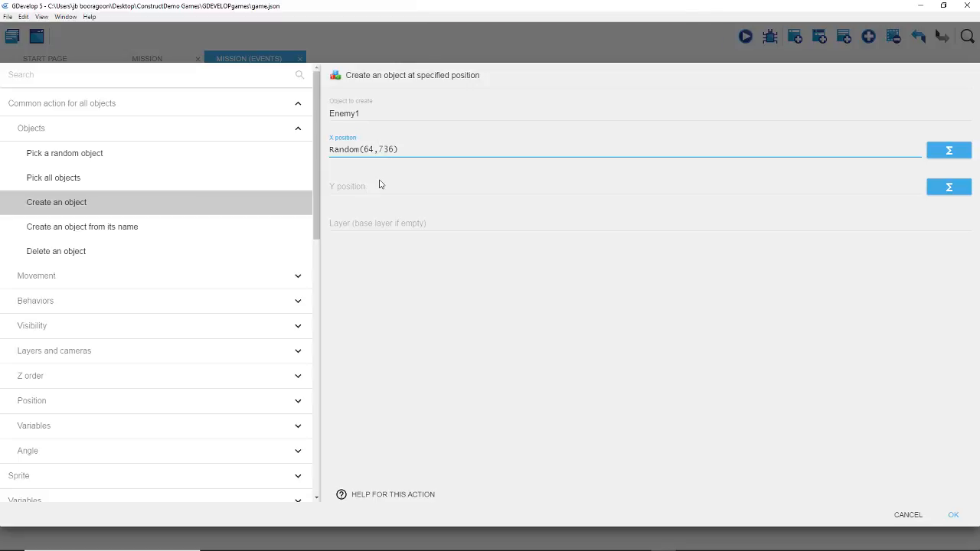
left_click(379, 179)
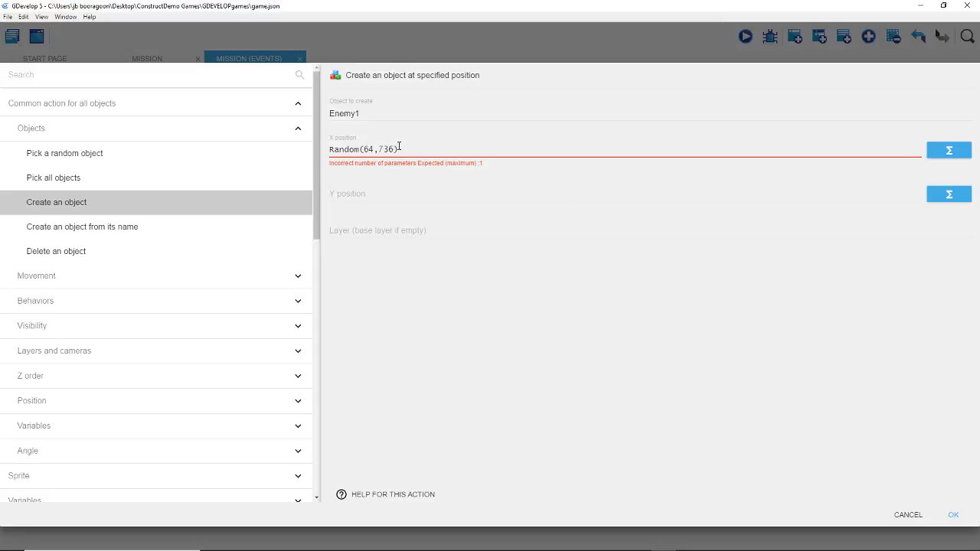
Step: Try changing the X position expression to Random.X(64,736), and clear it
left_click(362, 149)
type("X")
key("Left")
type(".")
left_click(504, 140)
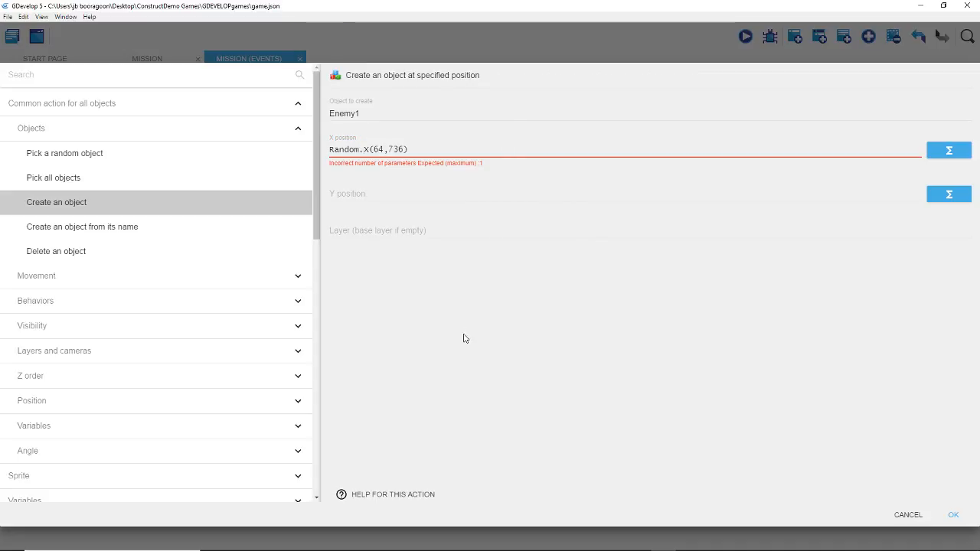
left_click_drag(439, 151, 307, 157)
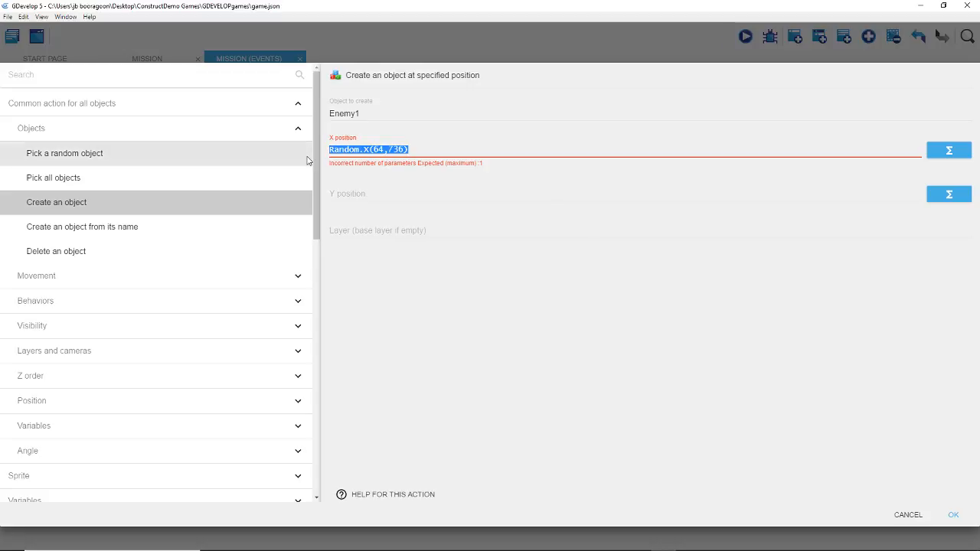
key("BackSpace")
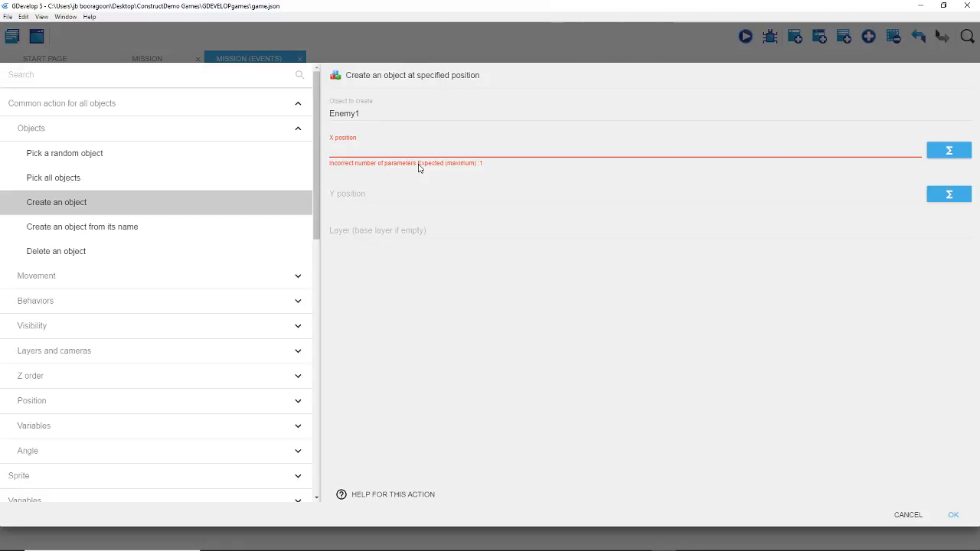
Step: Set the Enemy1 creation position to X 400, Y 64 on the Sprites layer and confirm the action
type("400")
left_click(385, 194)
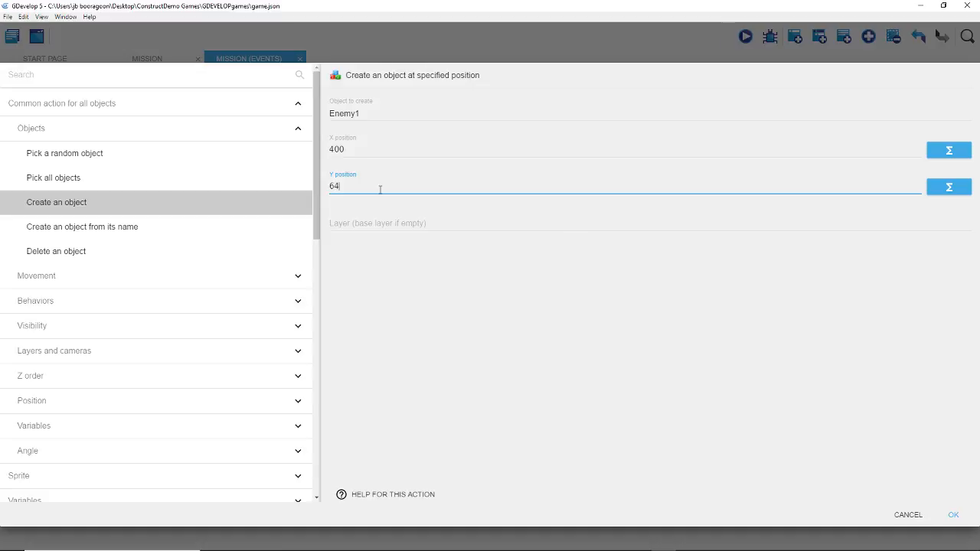
left_click(408, 274)
left_click(406, 226)
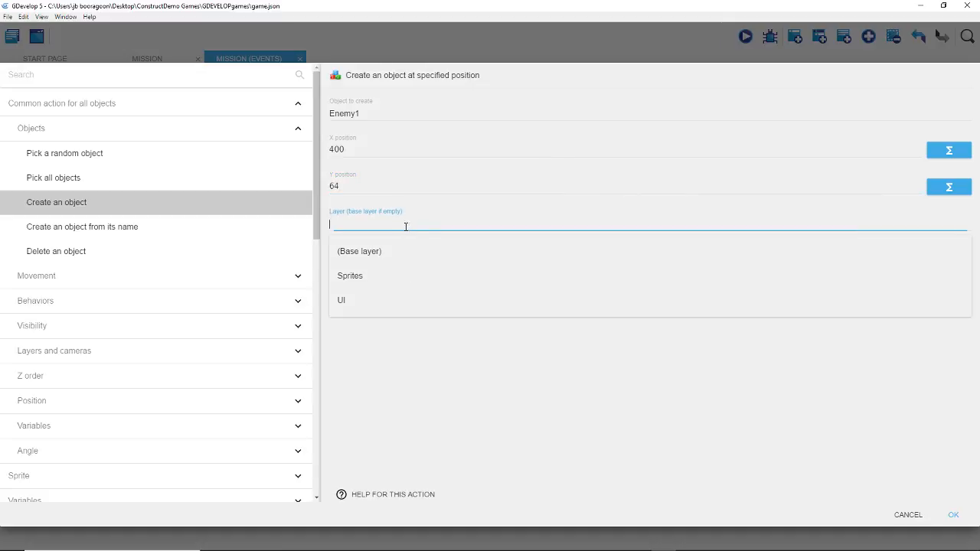
left_click(350, 276)
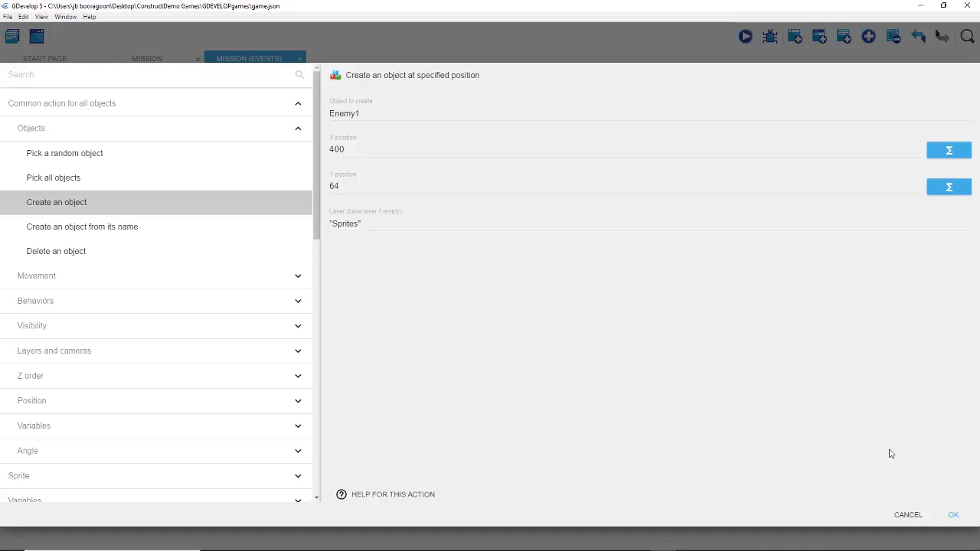
left_click(951, 515)
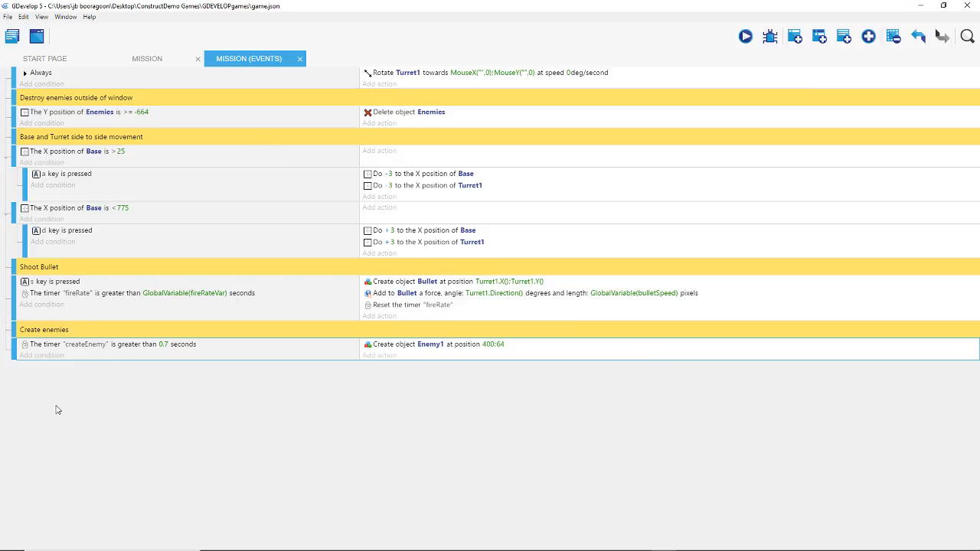
Step: Add an Add a force (angle) action to the createEnemy timer event with Enemy1 as the object
left_click(379, 356)
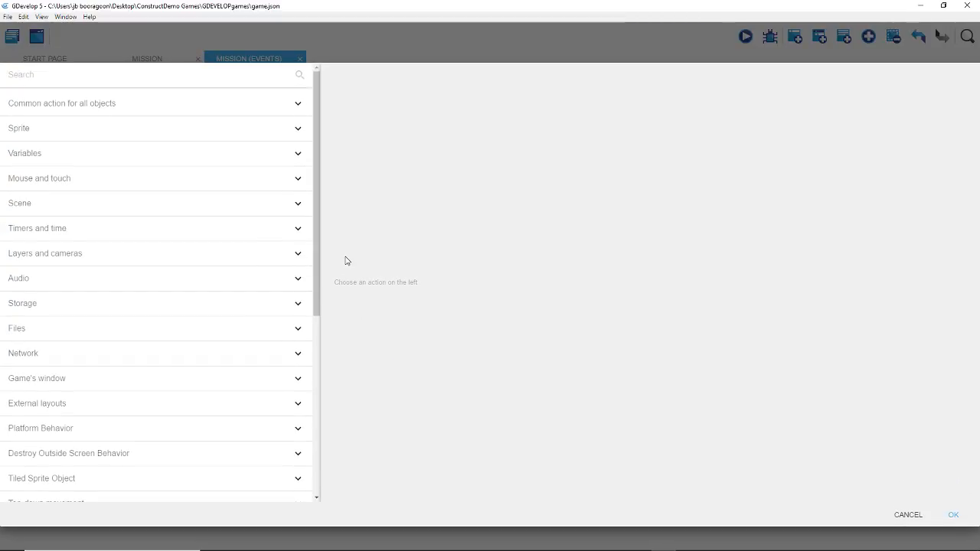
left_click(111, 103)
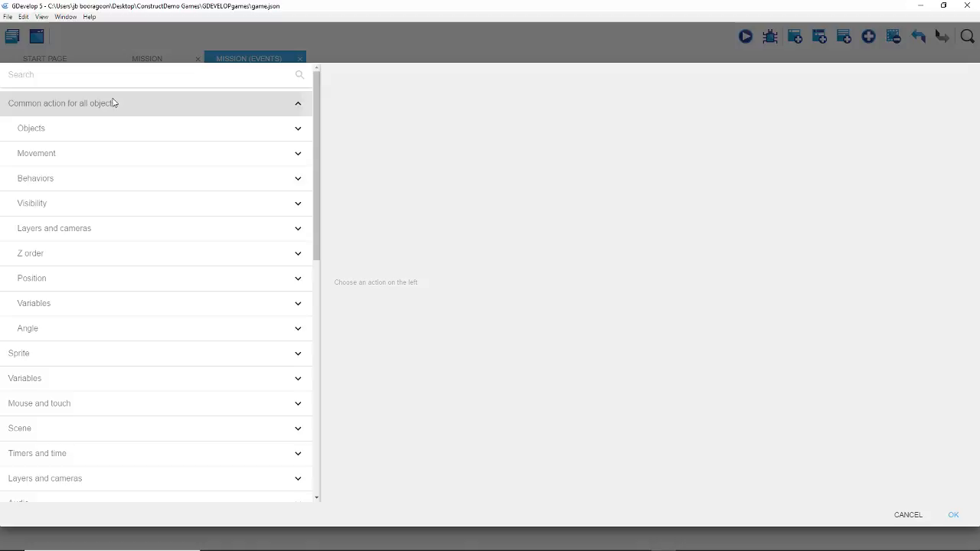
left_click(62, 157)
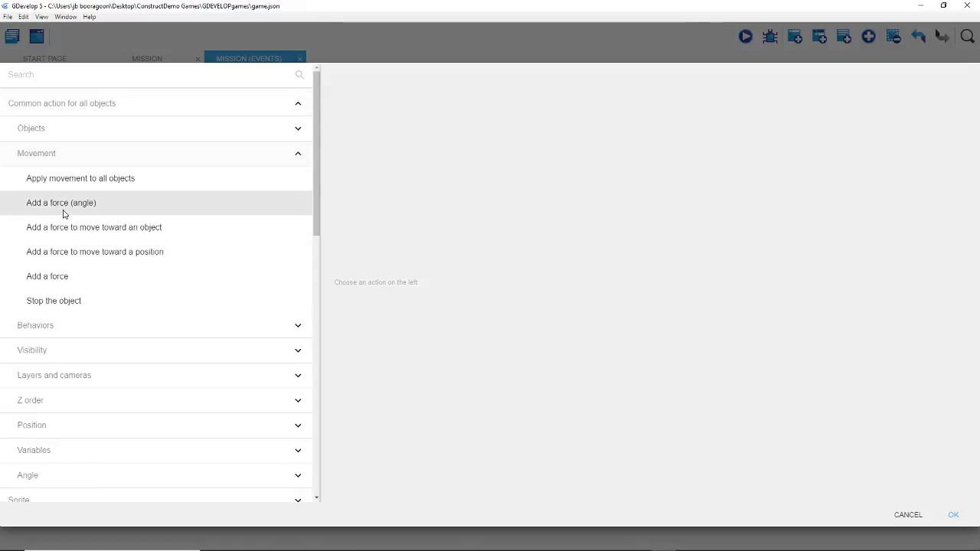
left_click(64, 212)
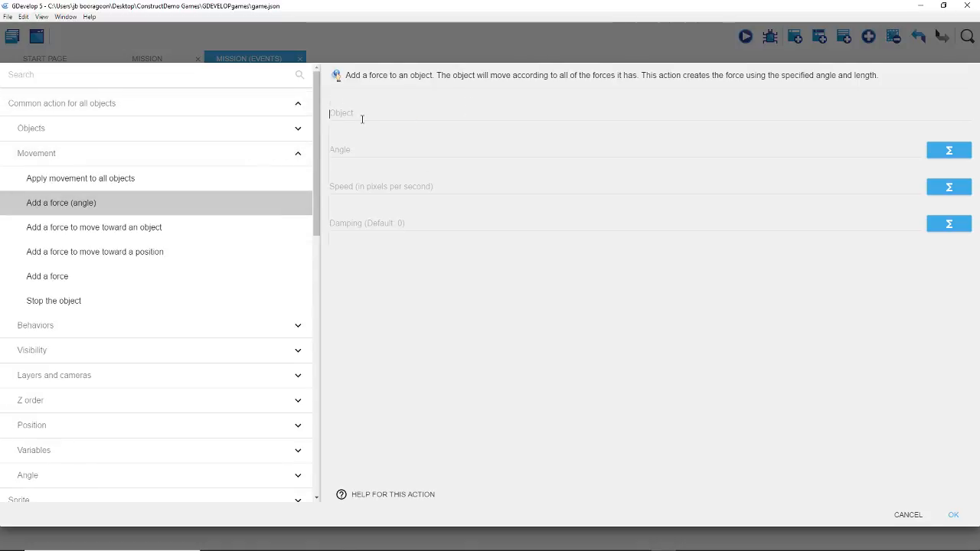
left_click(360, 115)
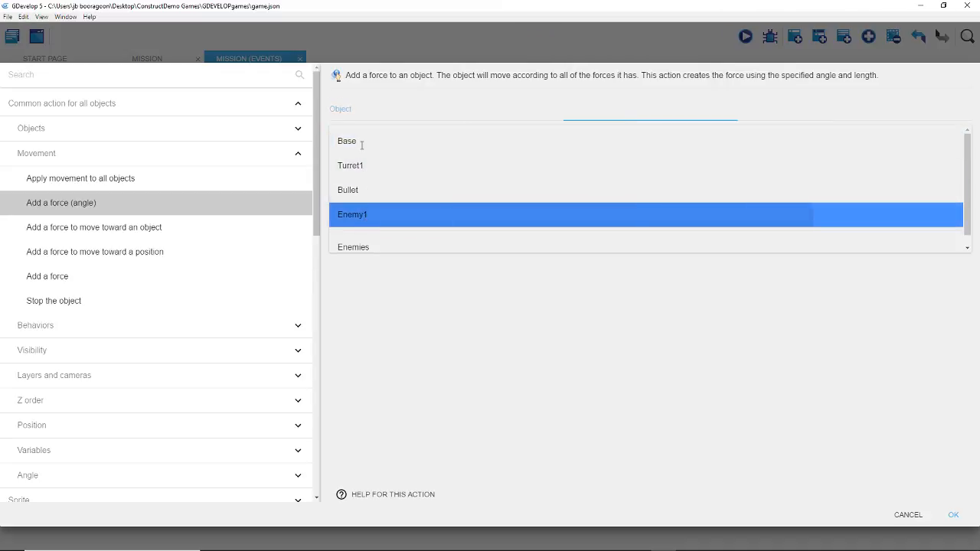
left_click(366, 219)
Step: Set the Enemy1 force to angle 90, speed 100 and damping 1, and confirm the action
left_click(360, 148)
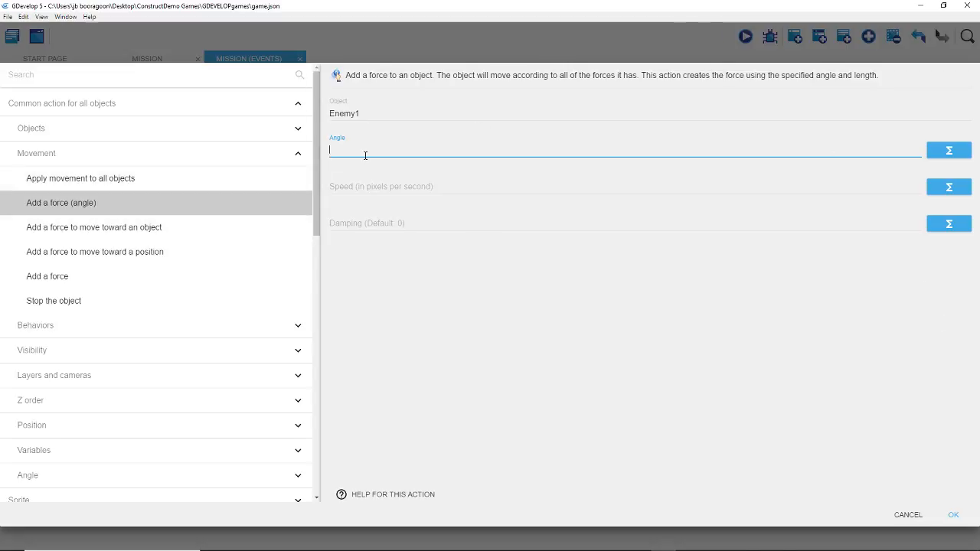
type("90")
left_click(396, 186)
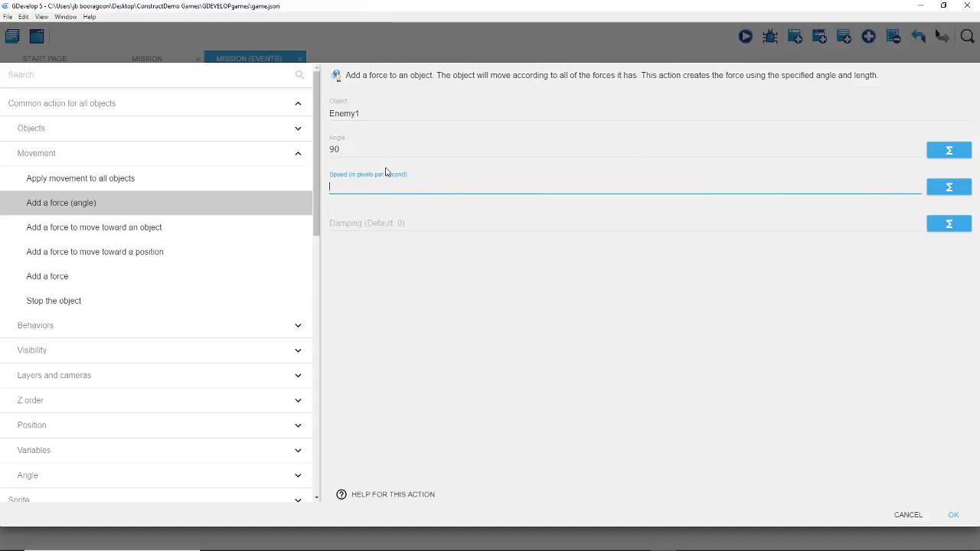
type("100")
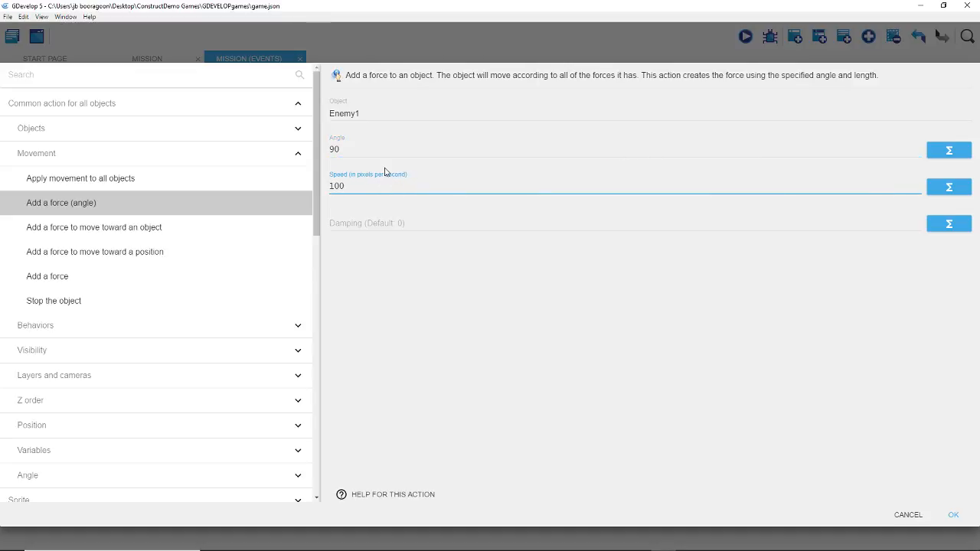
left_click(411, 222)
type("1")
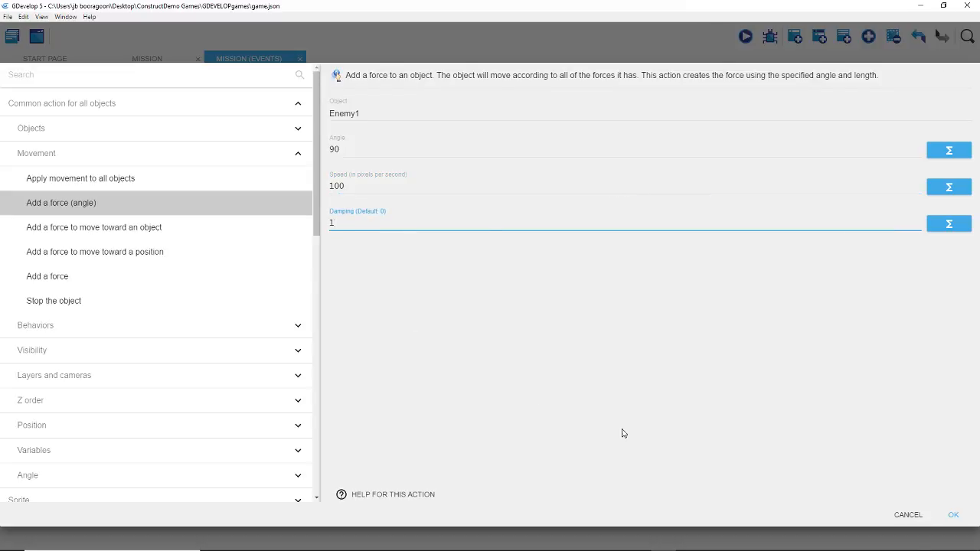
left_click(951, 515)
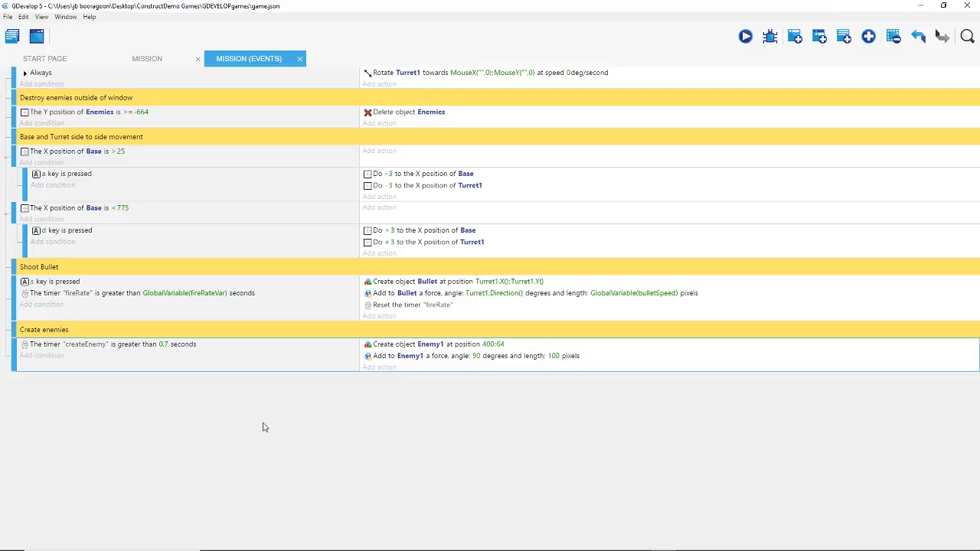
Step: Add a Reset a timer action to the same event with createEnemie as the timer's name
left_click(389, 369)
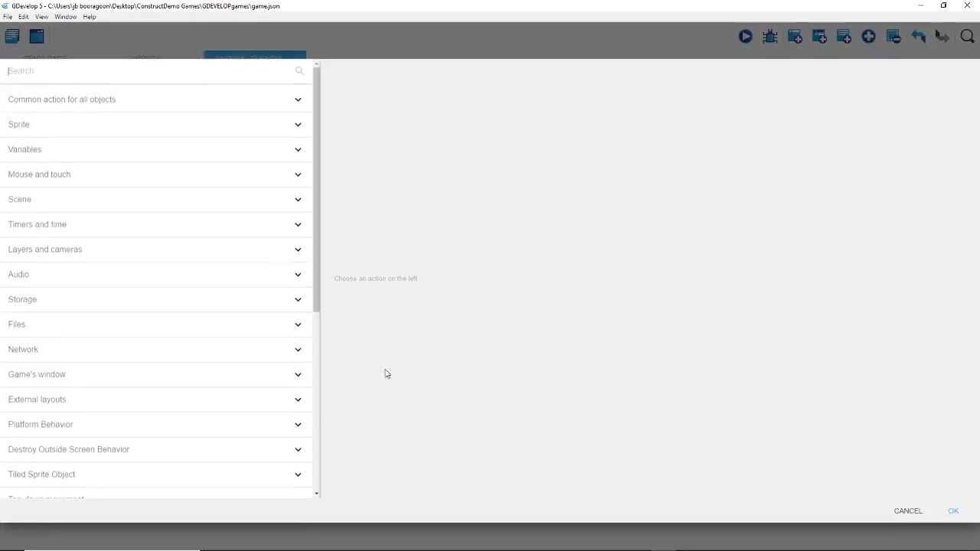
left_click(42, 230)
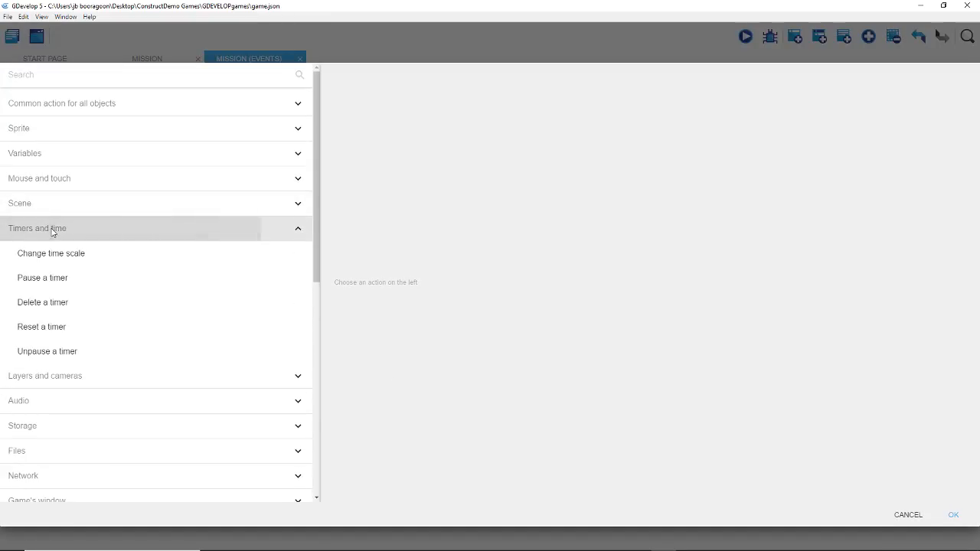
left_click(58, 325)
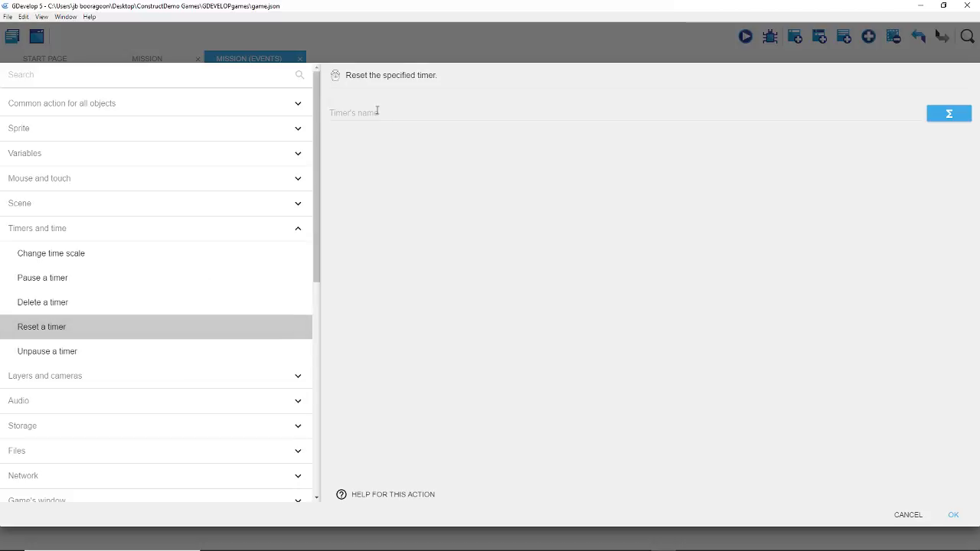
left_click(376, 111)
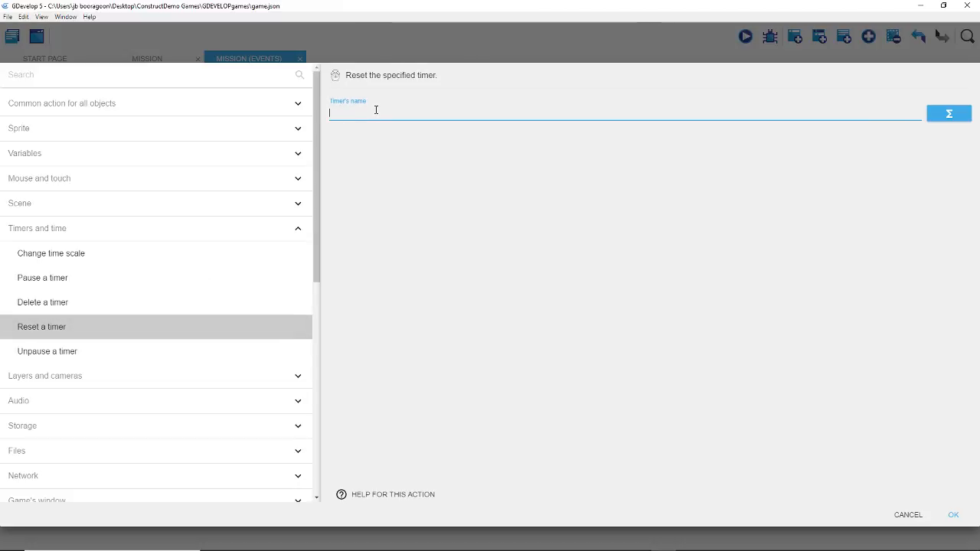
type("createEneme")
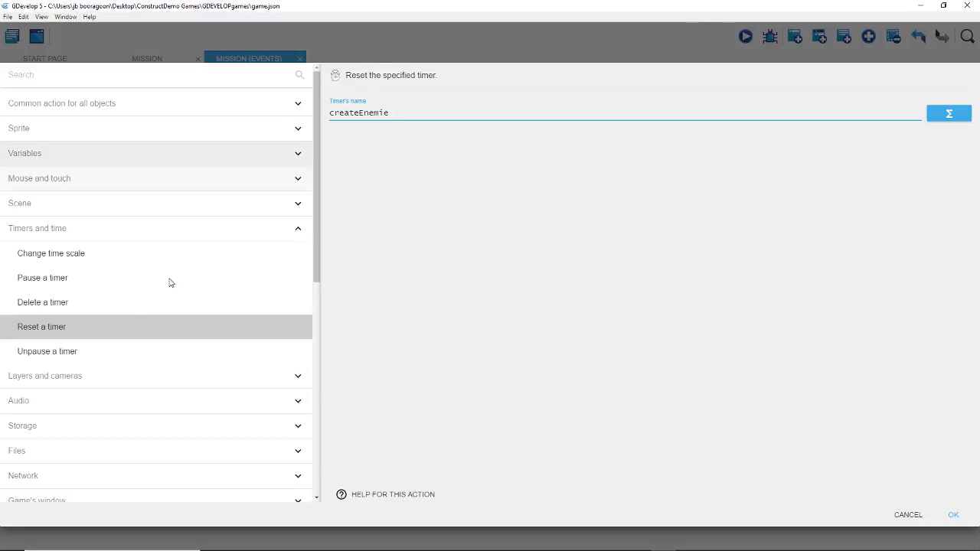
left_click(953, 514)
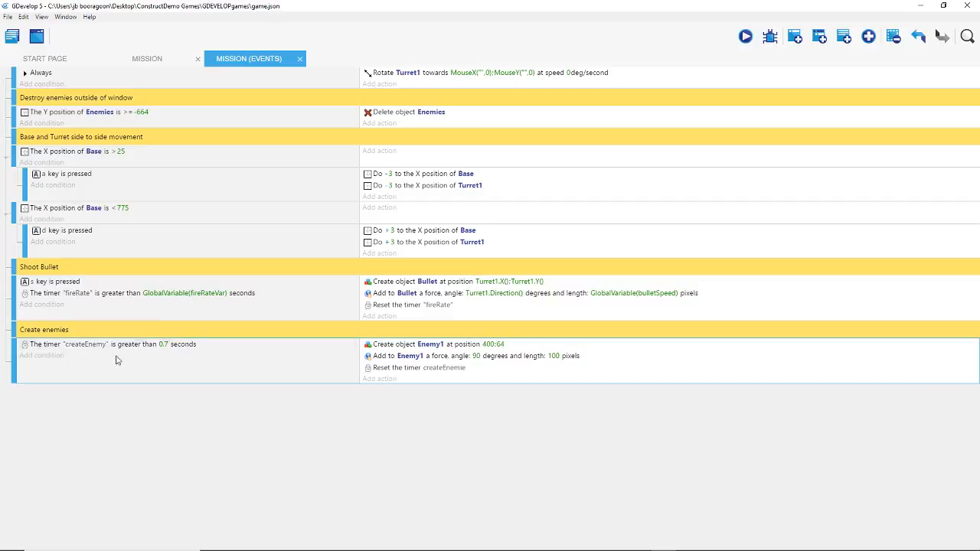
Step: Correct the timer name in the Create enemies reset action to "createEnemy", including the quotation marks
left_click(444, 368)
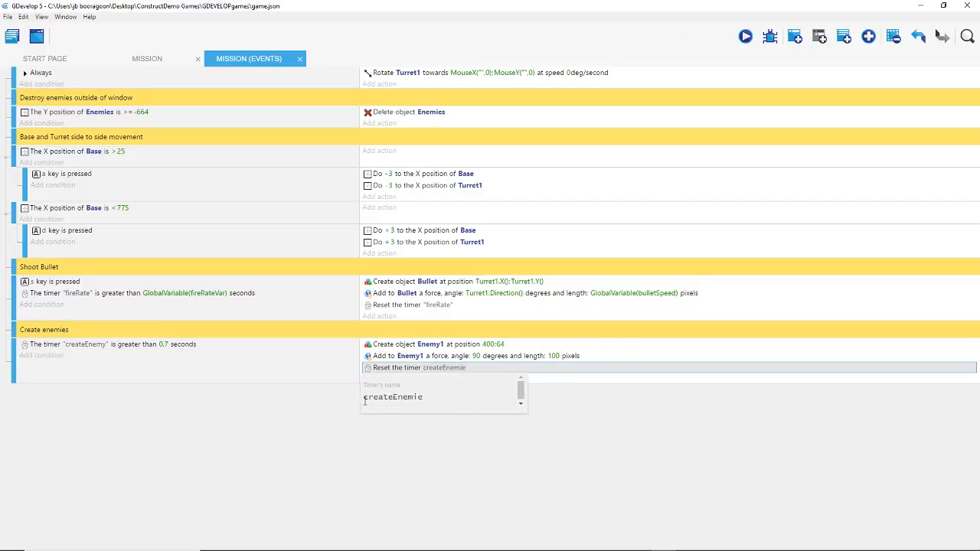
left_click_drag(363, 400, 367, 400)
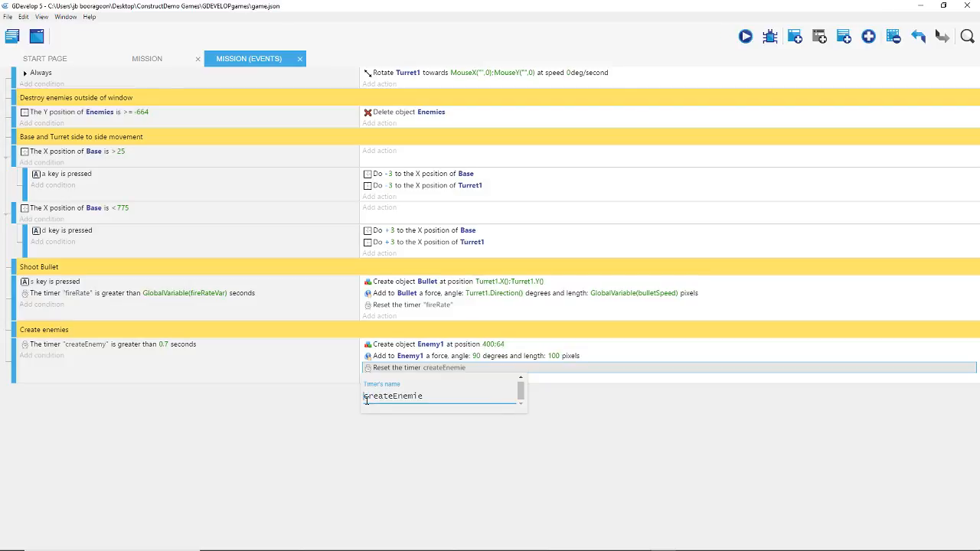
type("\"")
left_click(511, 452)
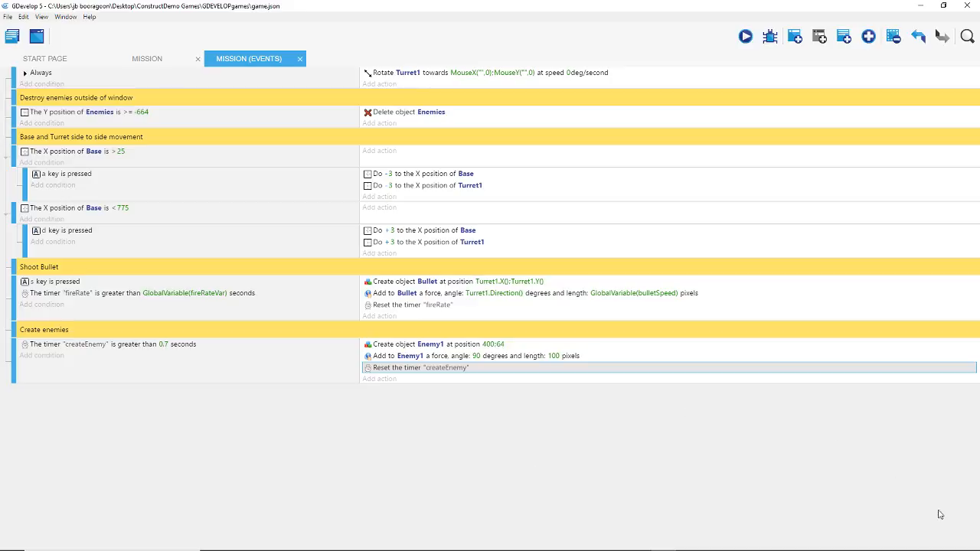
Step: Save the project from the Mission scene and run a preview of the game, closing it after checking
left_click(150, 58)
left_click(7, 17)
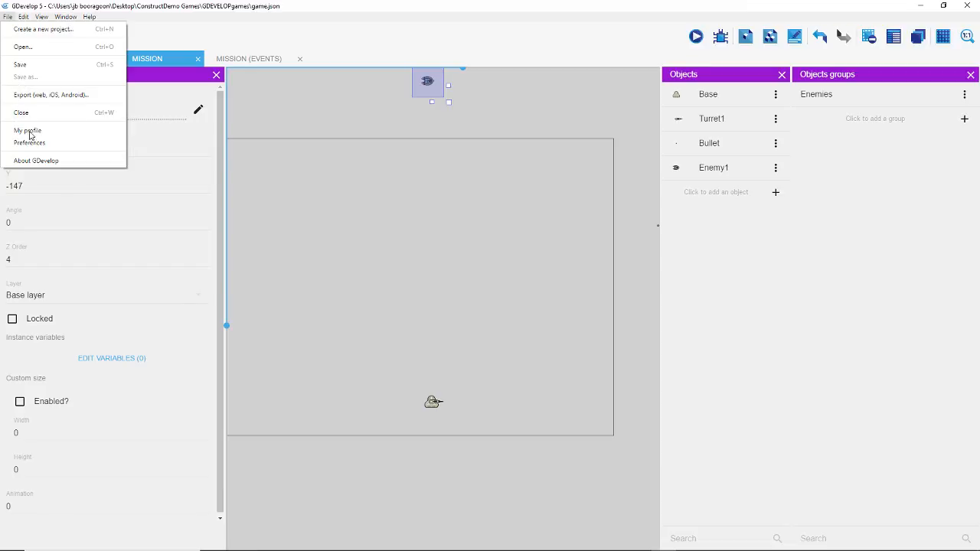
left_click(31, 64)
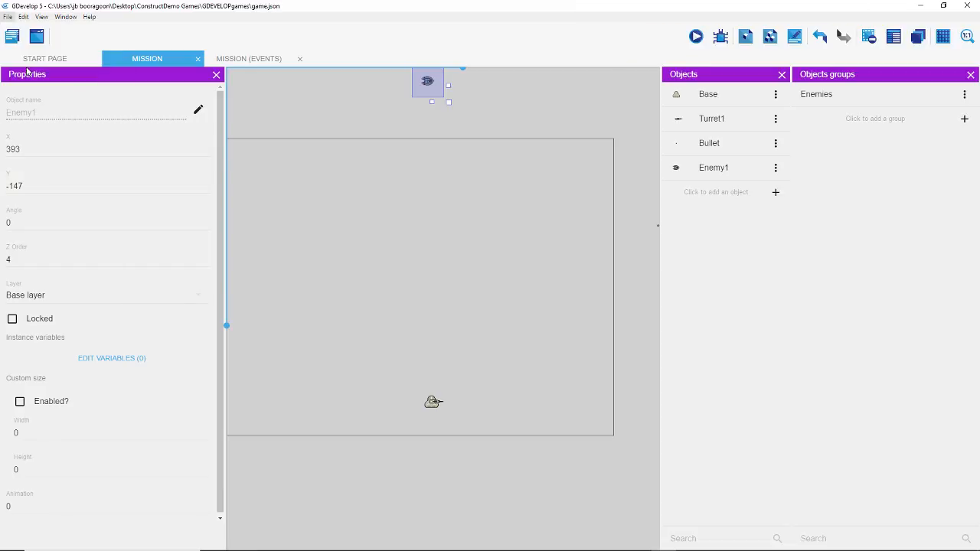
left_click(696, 37)
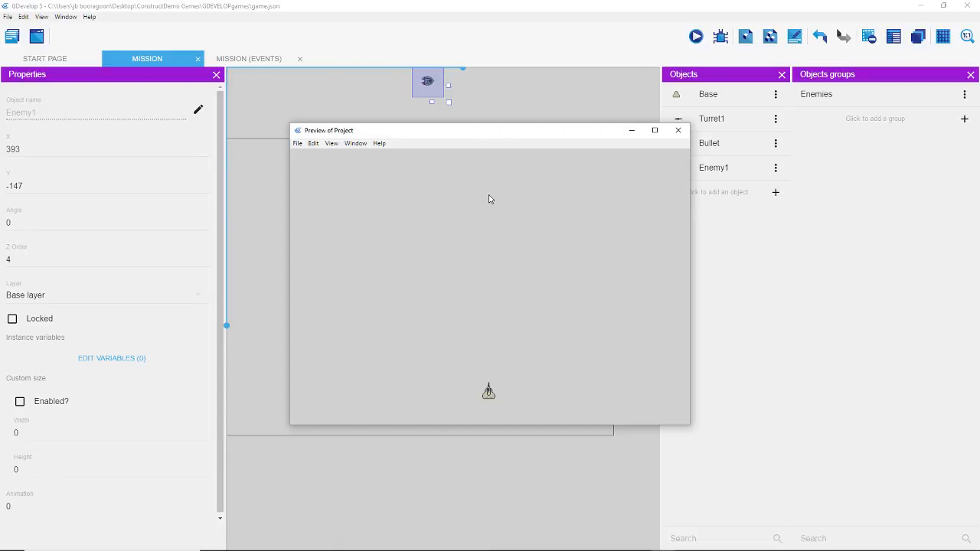
left_click(676, 132)
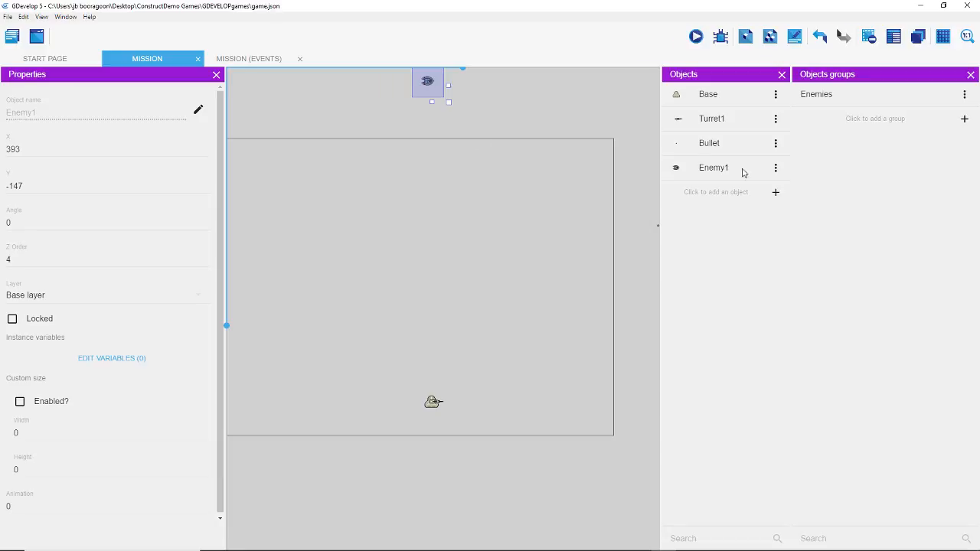